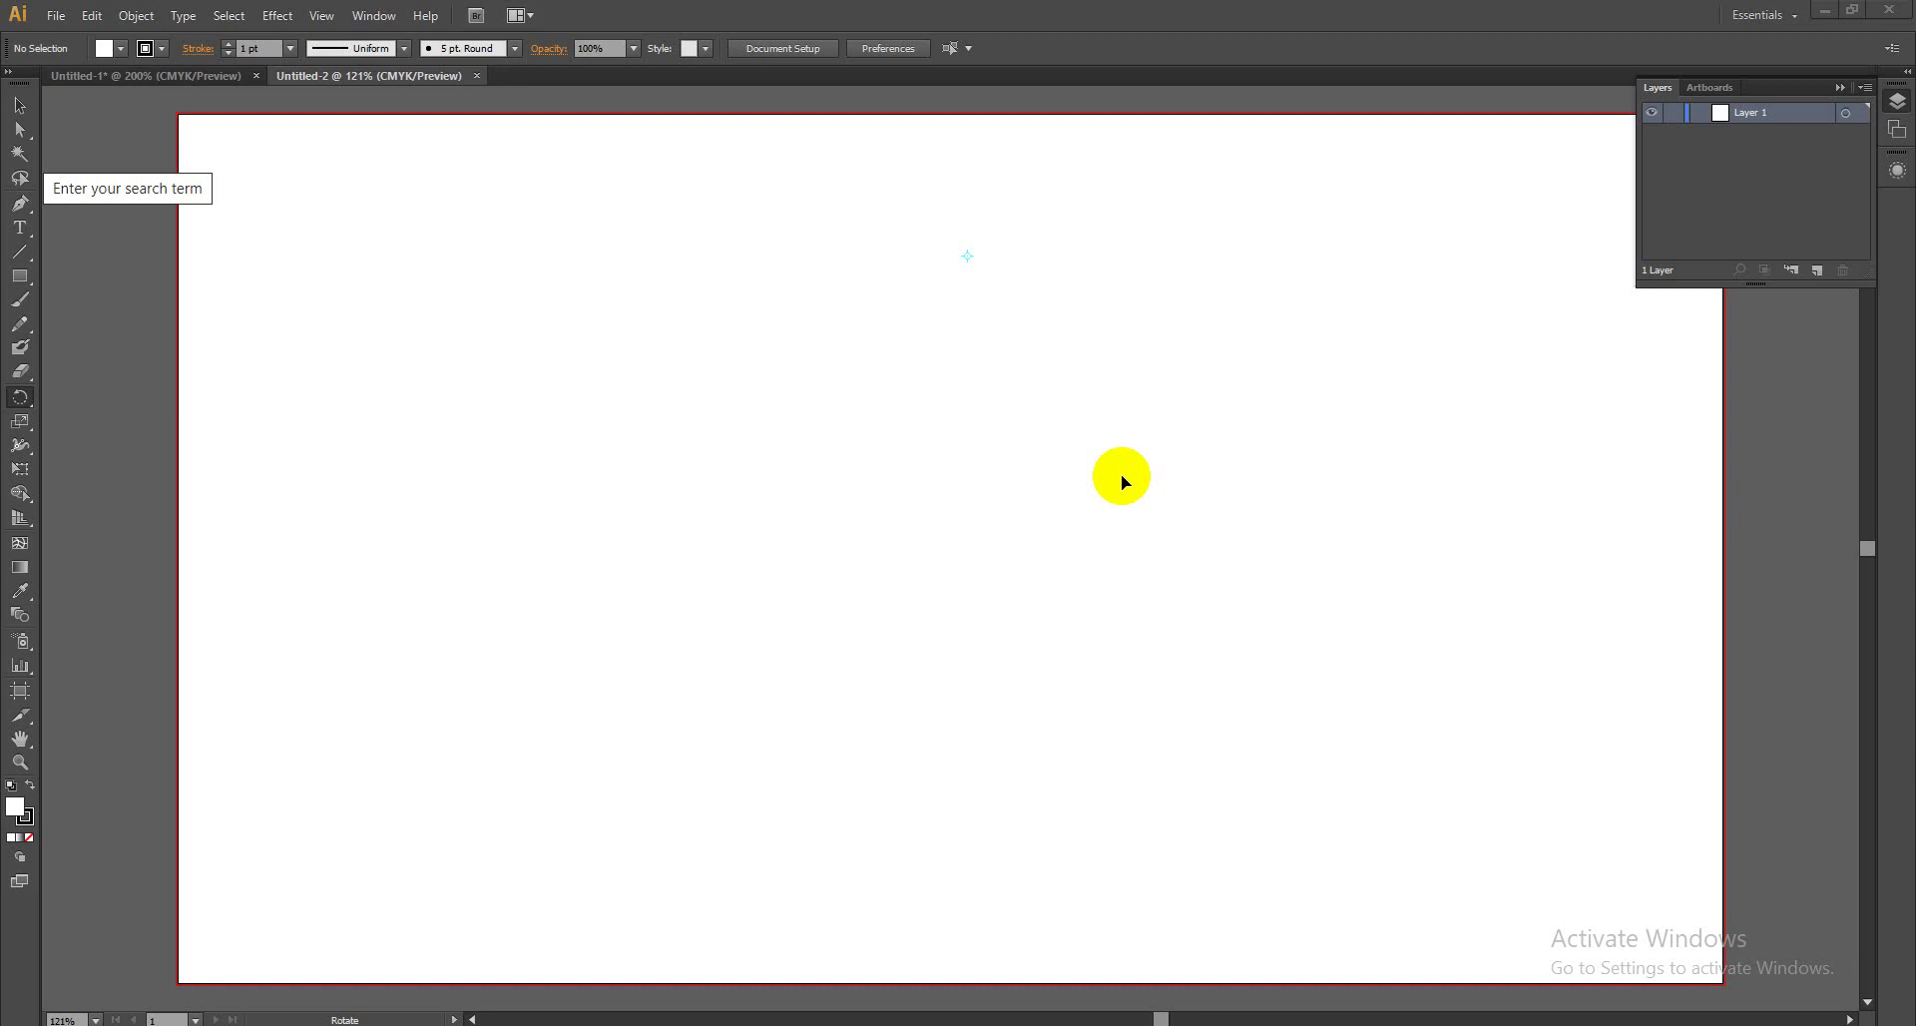
# Switch to the Ellipse Tool from the Rectangle tool's flyout.
pyautogui.click(26, 280)
pyautogui.moveTo(26, 282); pyautogui.dragTo(112, 335)
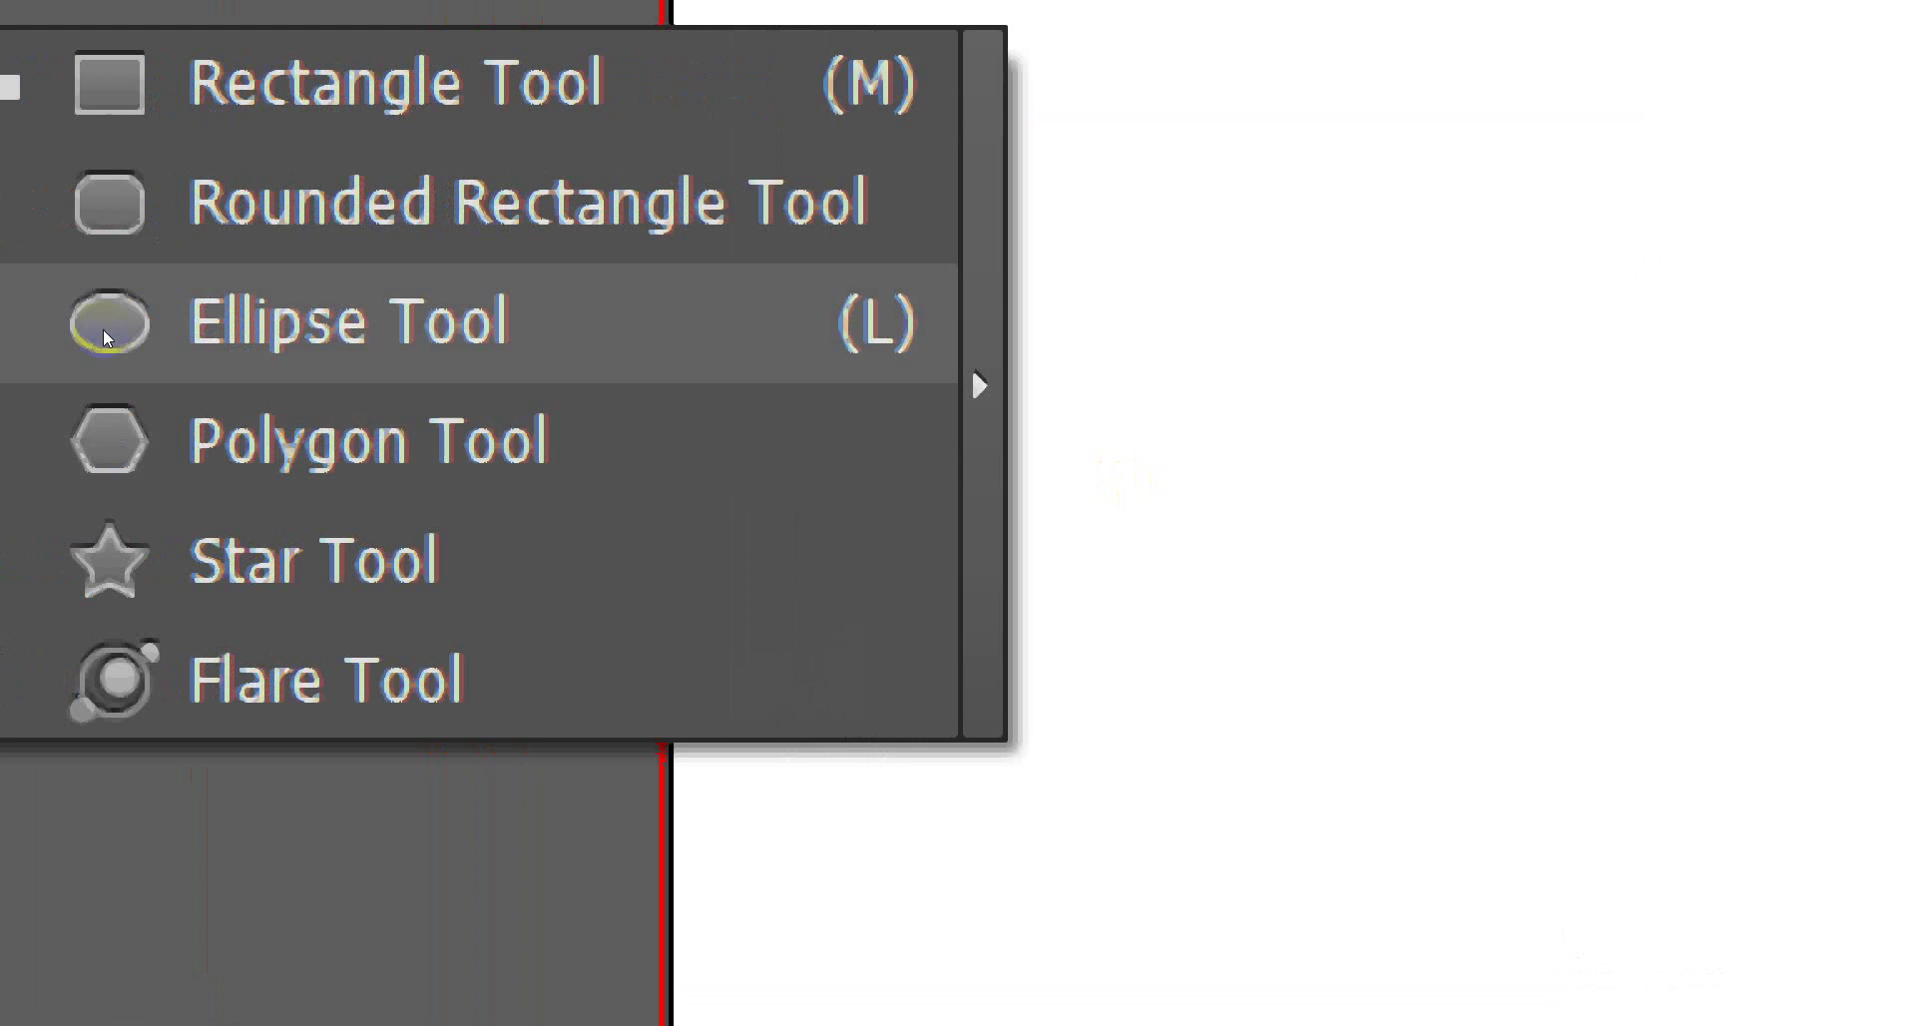
pyautogui.click(98, 315)
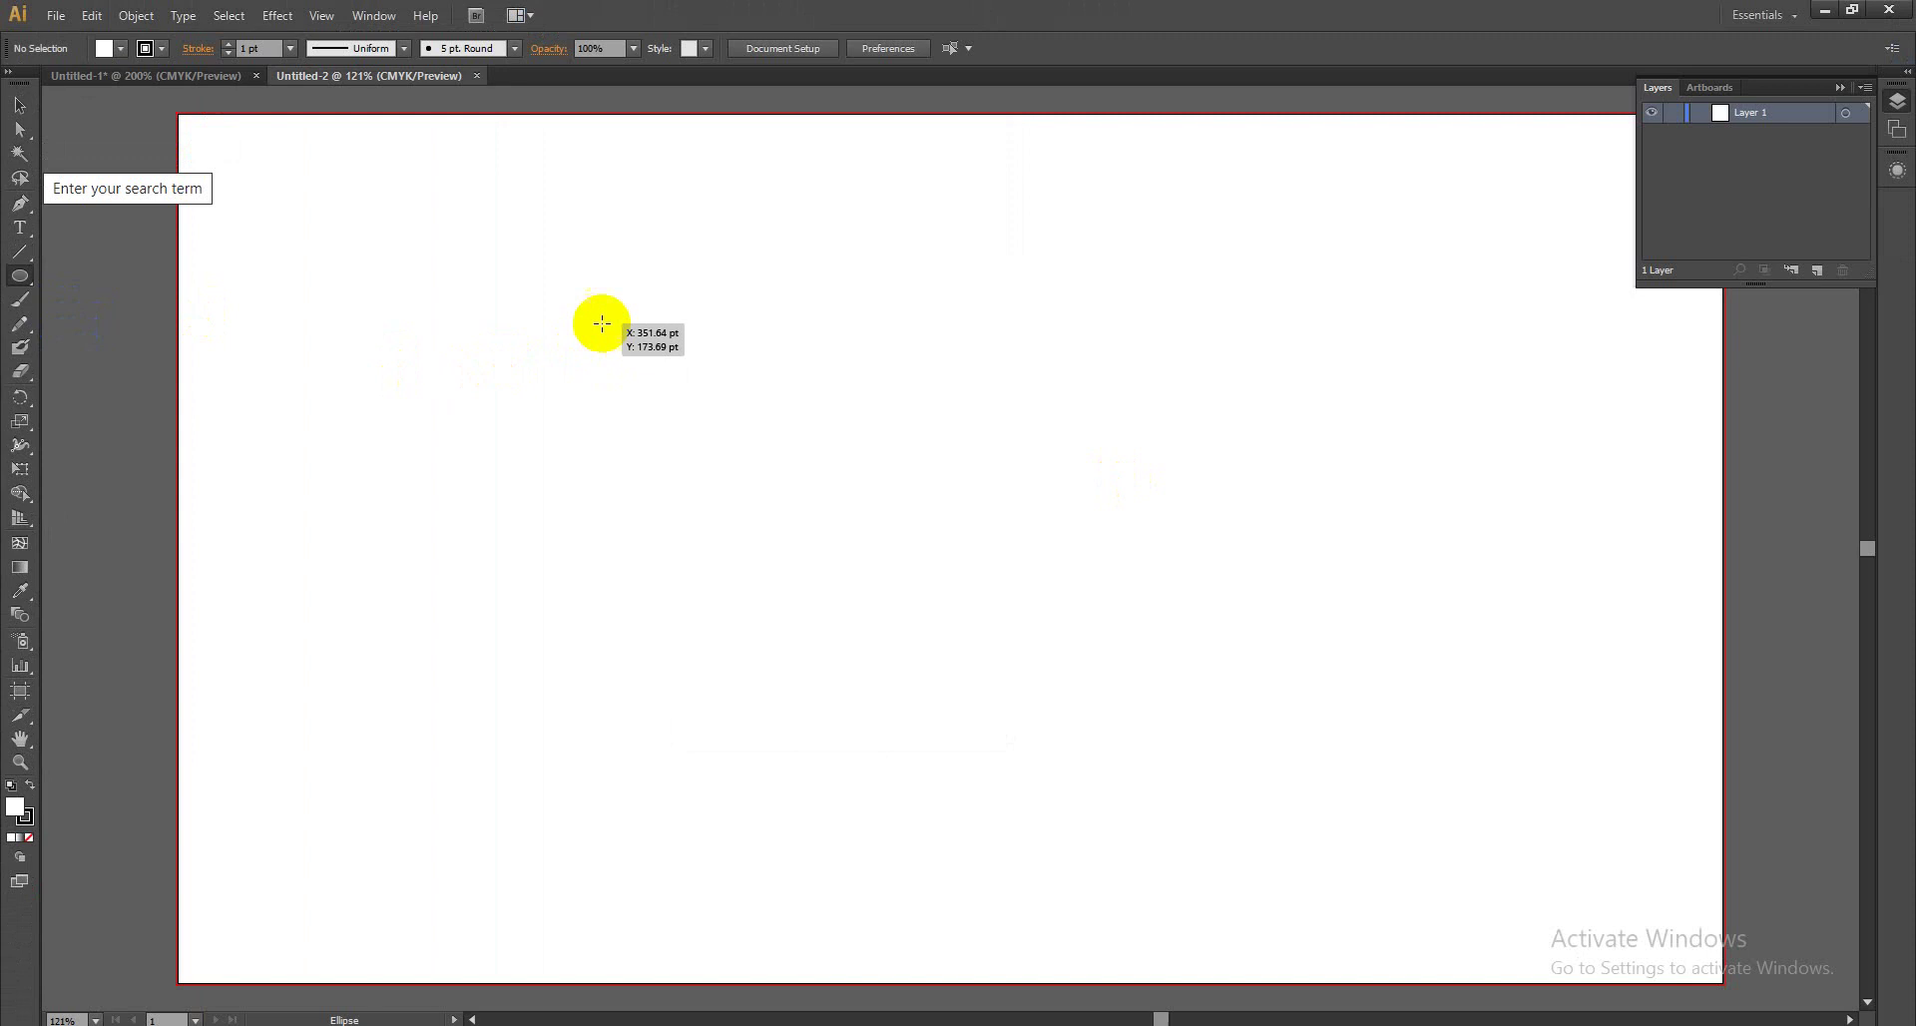
# Draw a large 540.496 pt circle on the blank artboard.
pyautogui.moveTo(565, 244); pyautogui.dragTo(1220, 739)
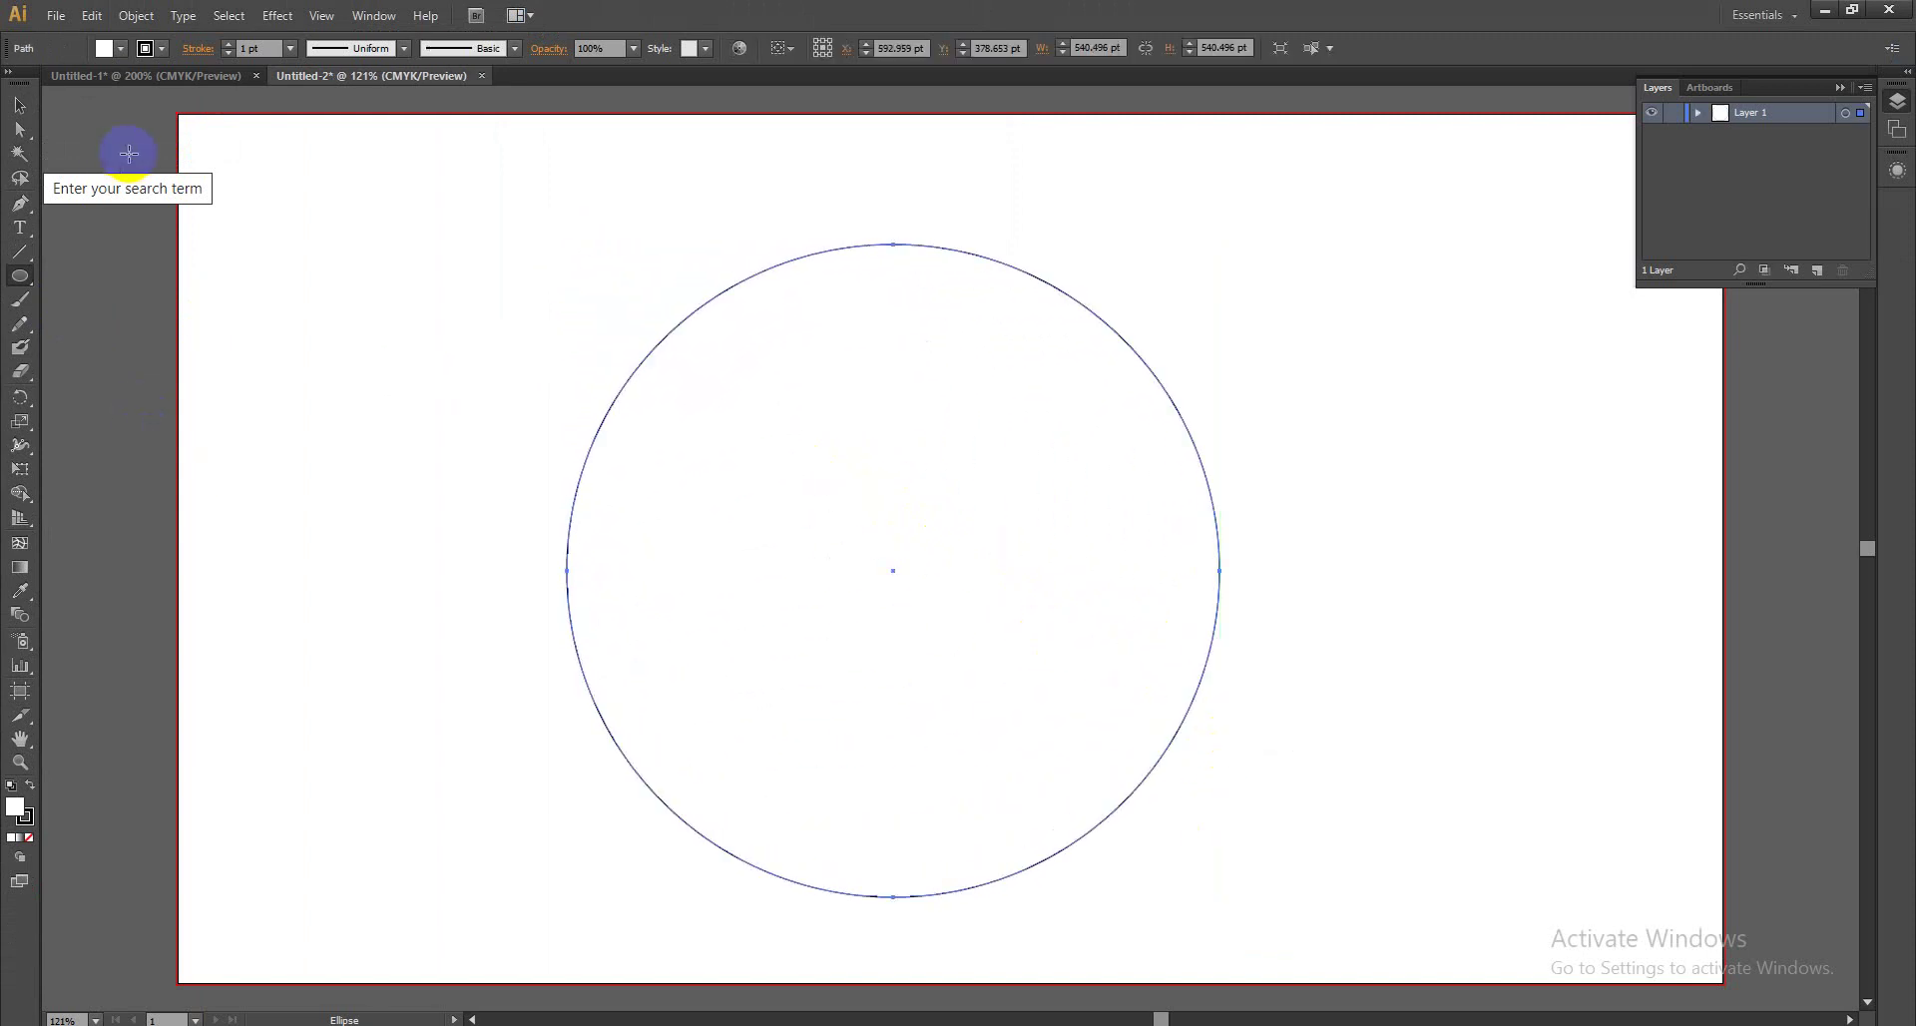
pyautogui.click(30, 108)
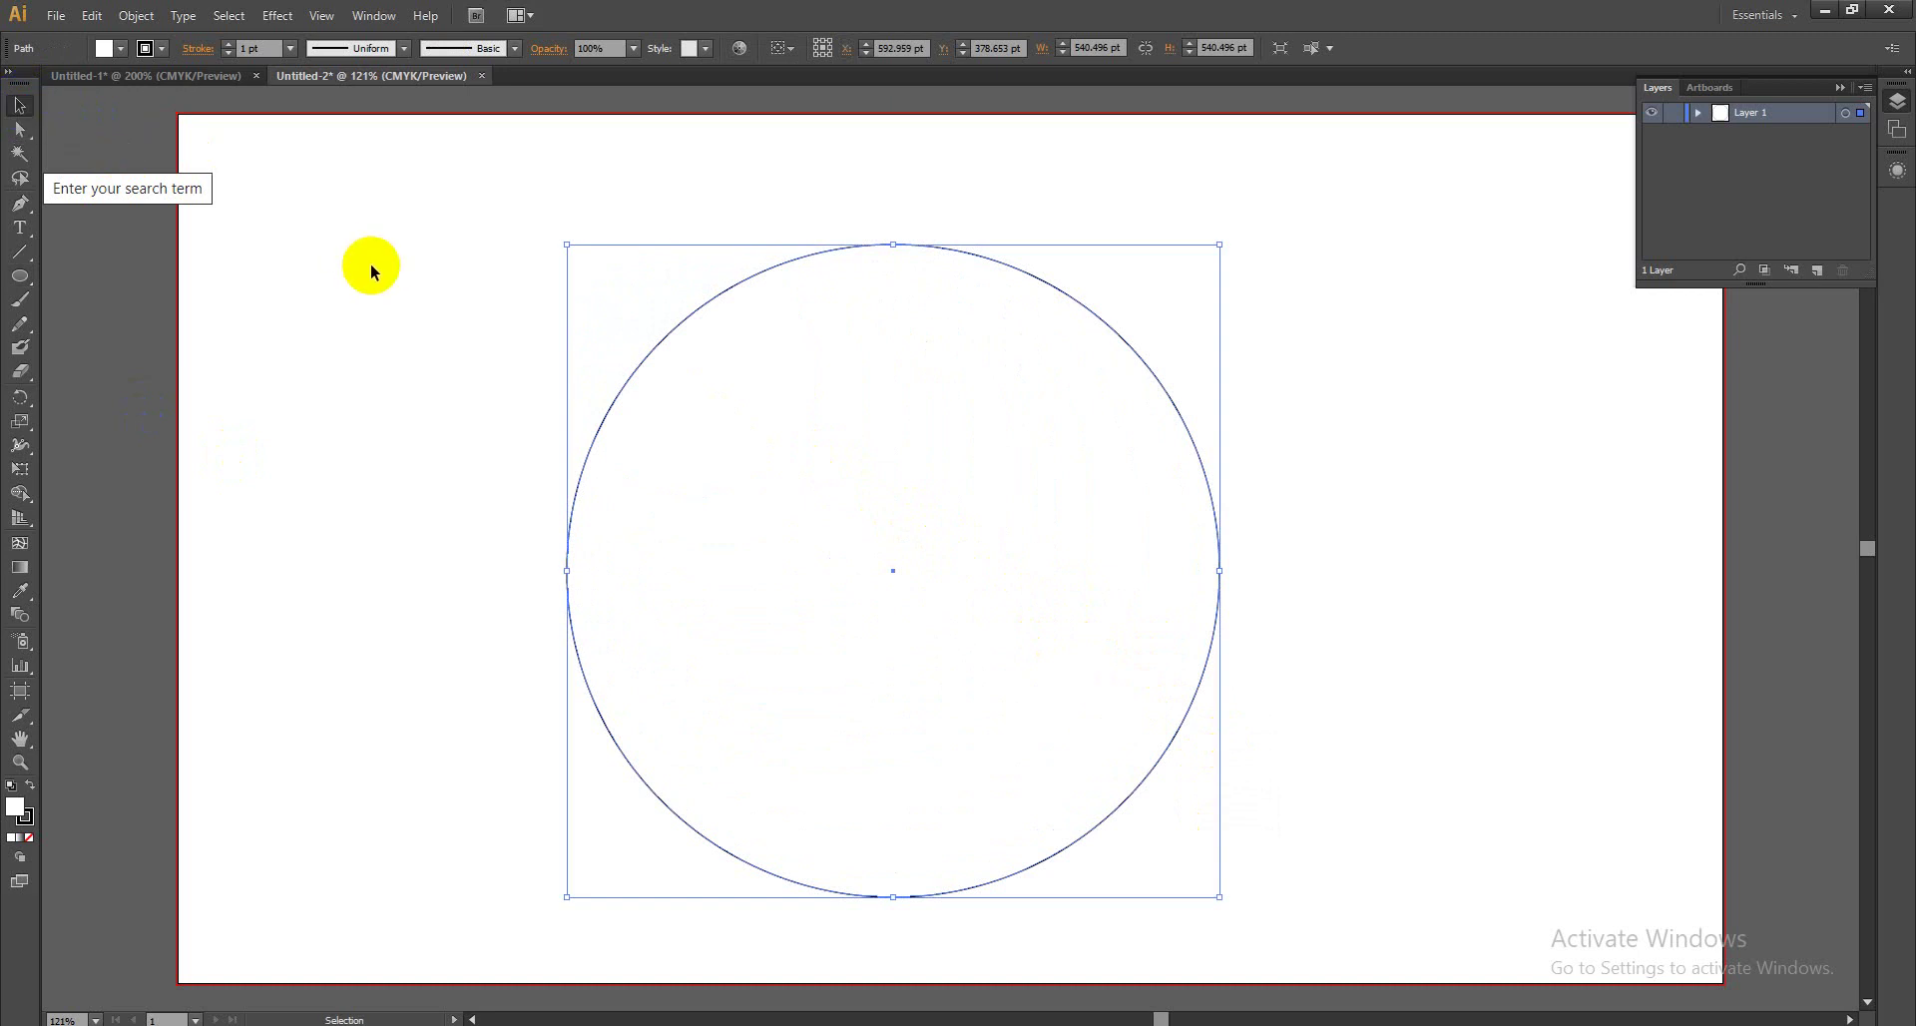
pyautogui.press('a')
# Show the rulers and shift the circle right to X 621.885 pt.
pyautogui.hotkey('ctrl', 'r')
pyautogui.press('v')
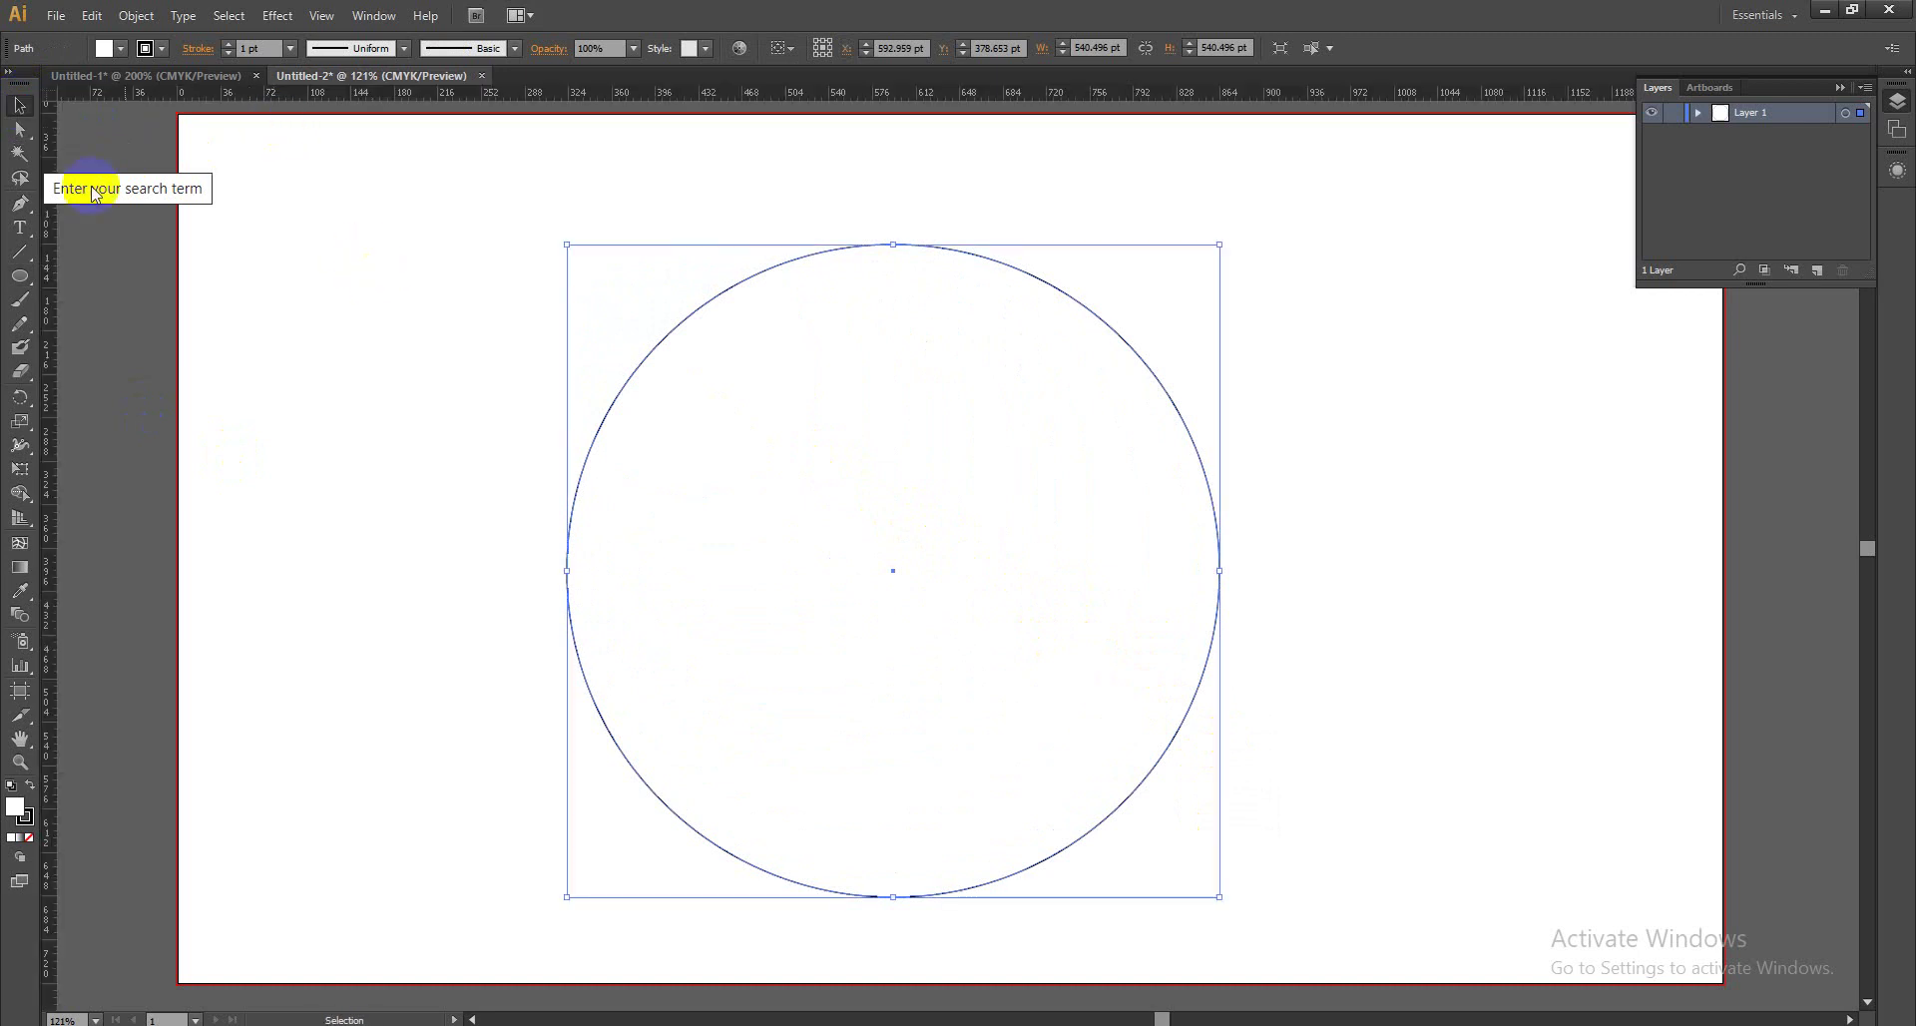
pyautogui.click(20, 105)
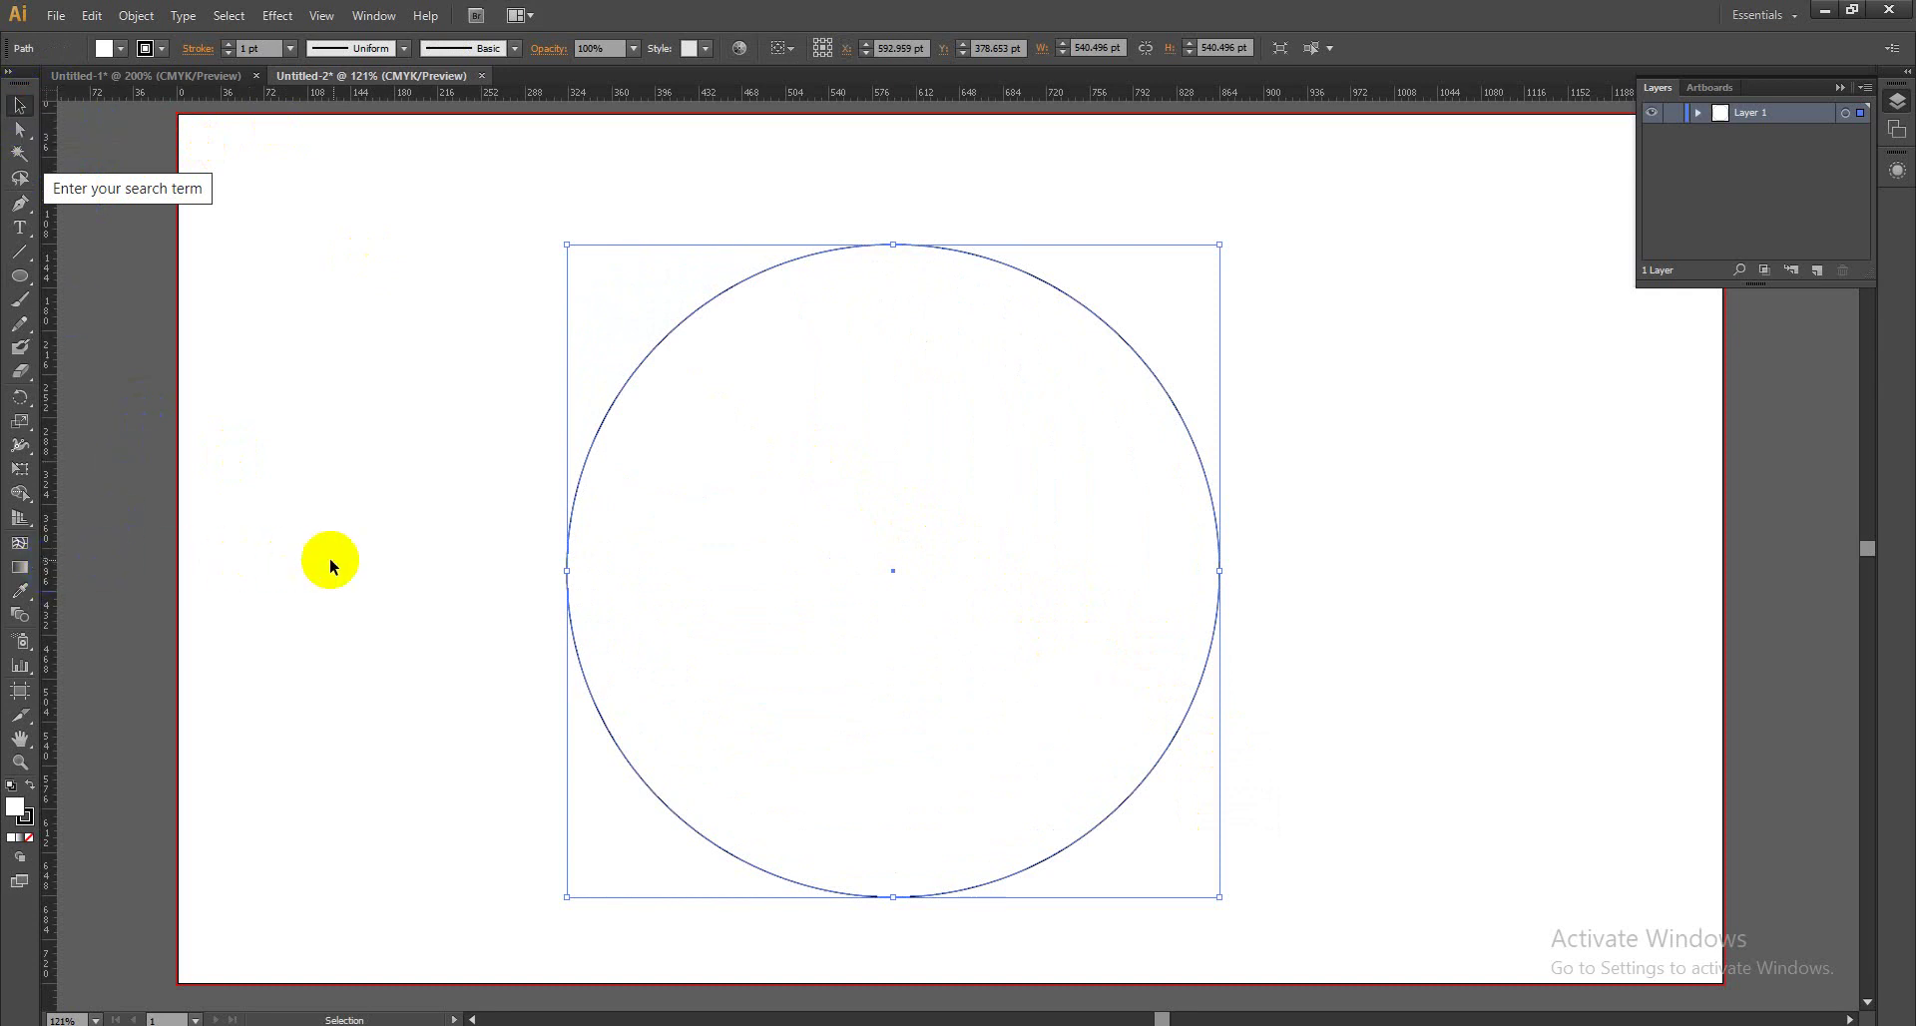
pyautogui.moveTo(696, 571)
pyautogui.mouseDown()
pyautogui.moveTo(659, 573)
pyautogui.moveTo(729, 571)
pyautogui.mouseUp()
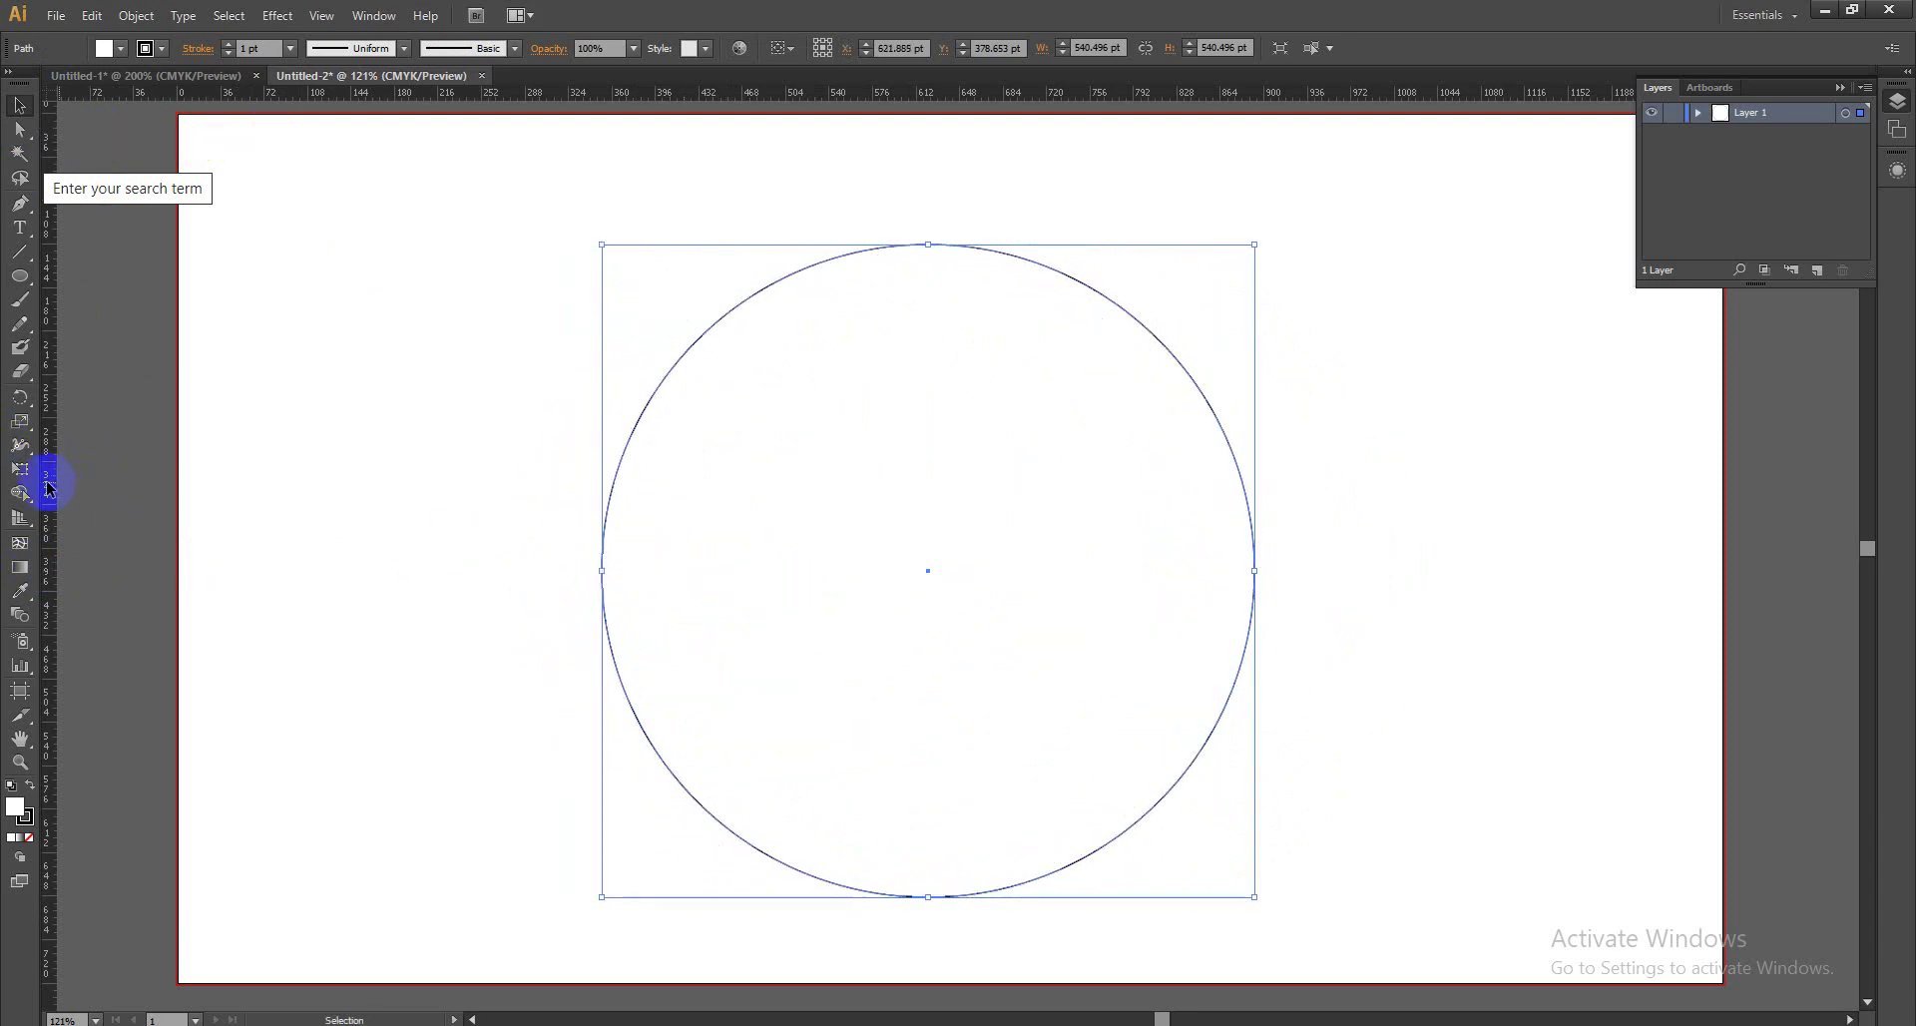
# Place a vertical ruler guide through the big circle's centre.
pyautogui.moveTo(47, 488); pyautogui.dragTo(921, 483)
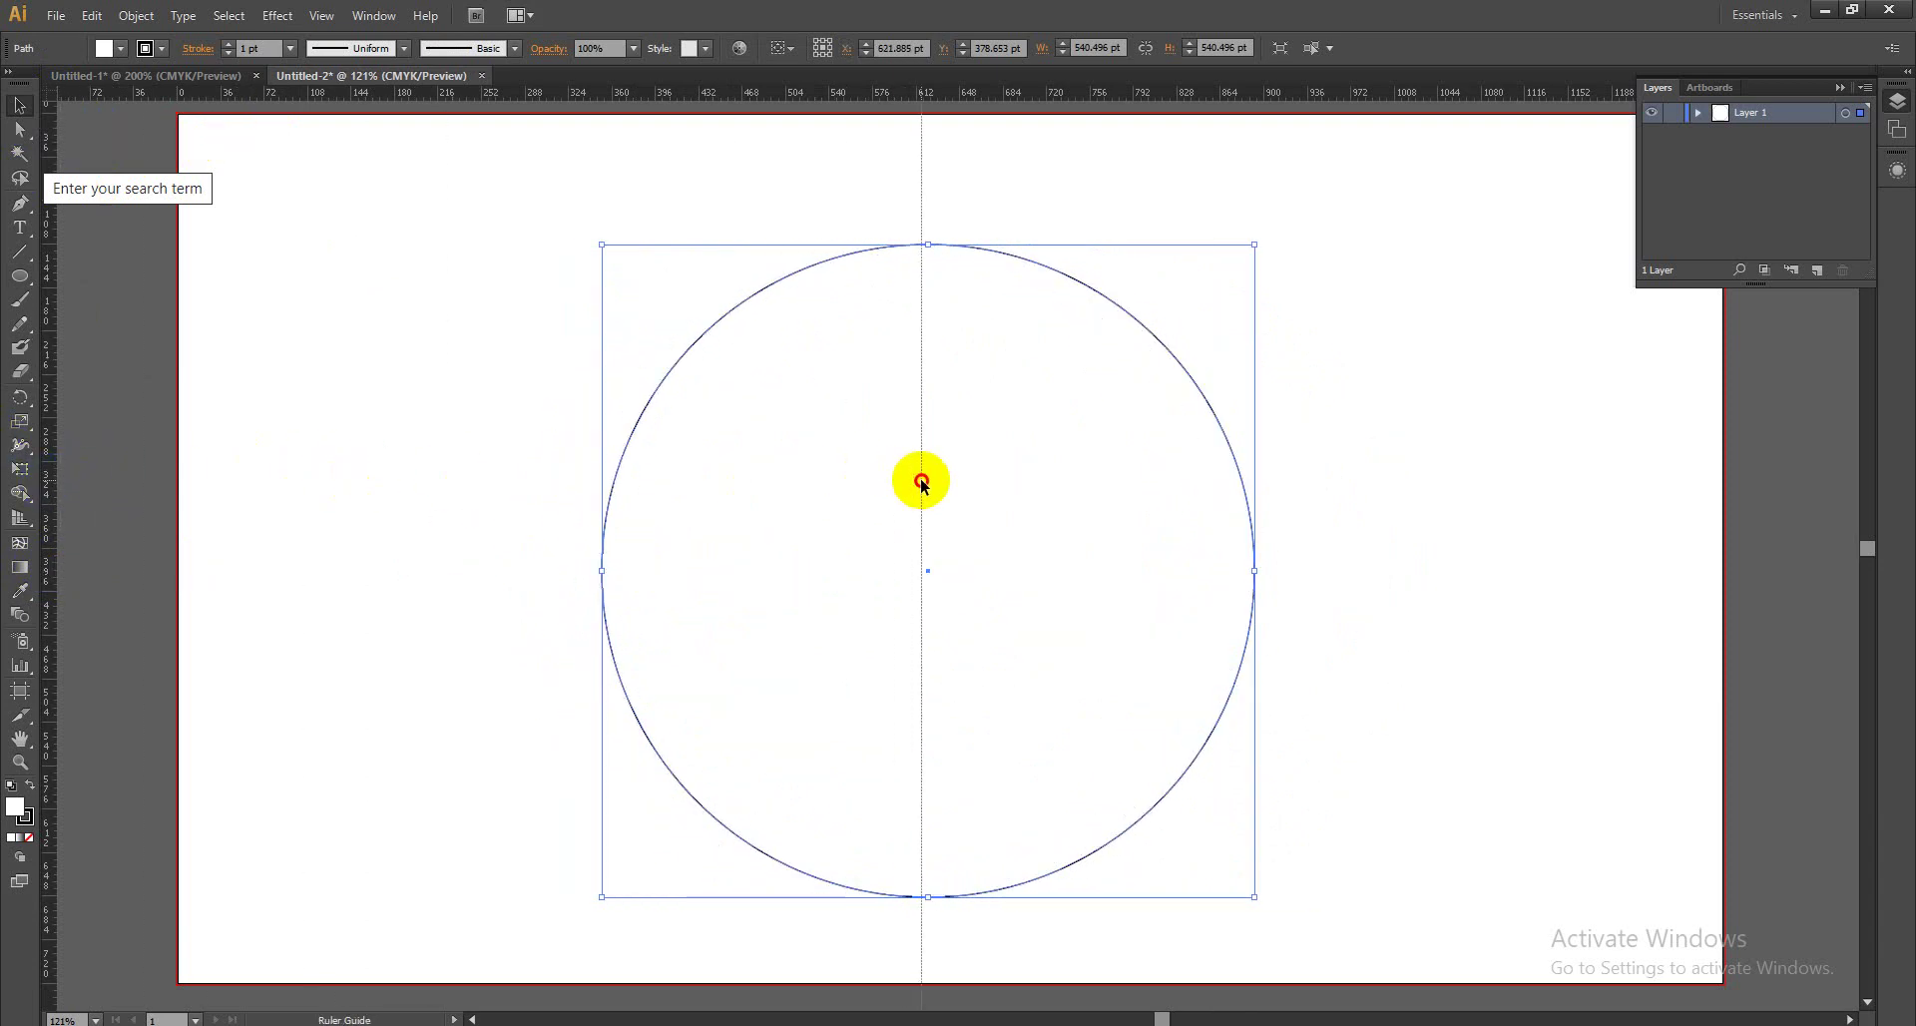
pyautogui.moveTo(921, 483); pyautogui.dragTo(926, 486)
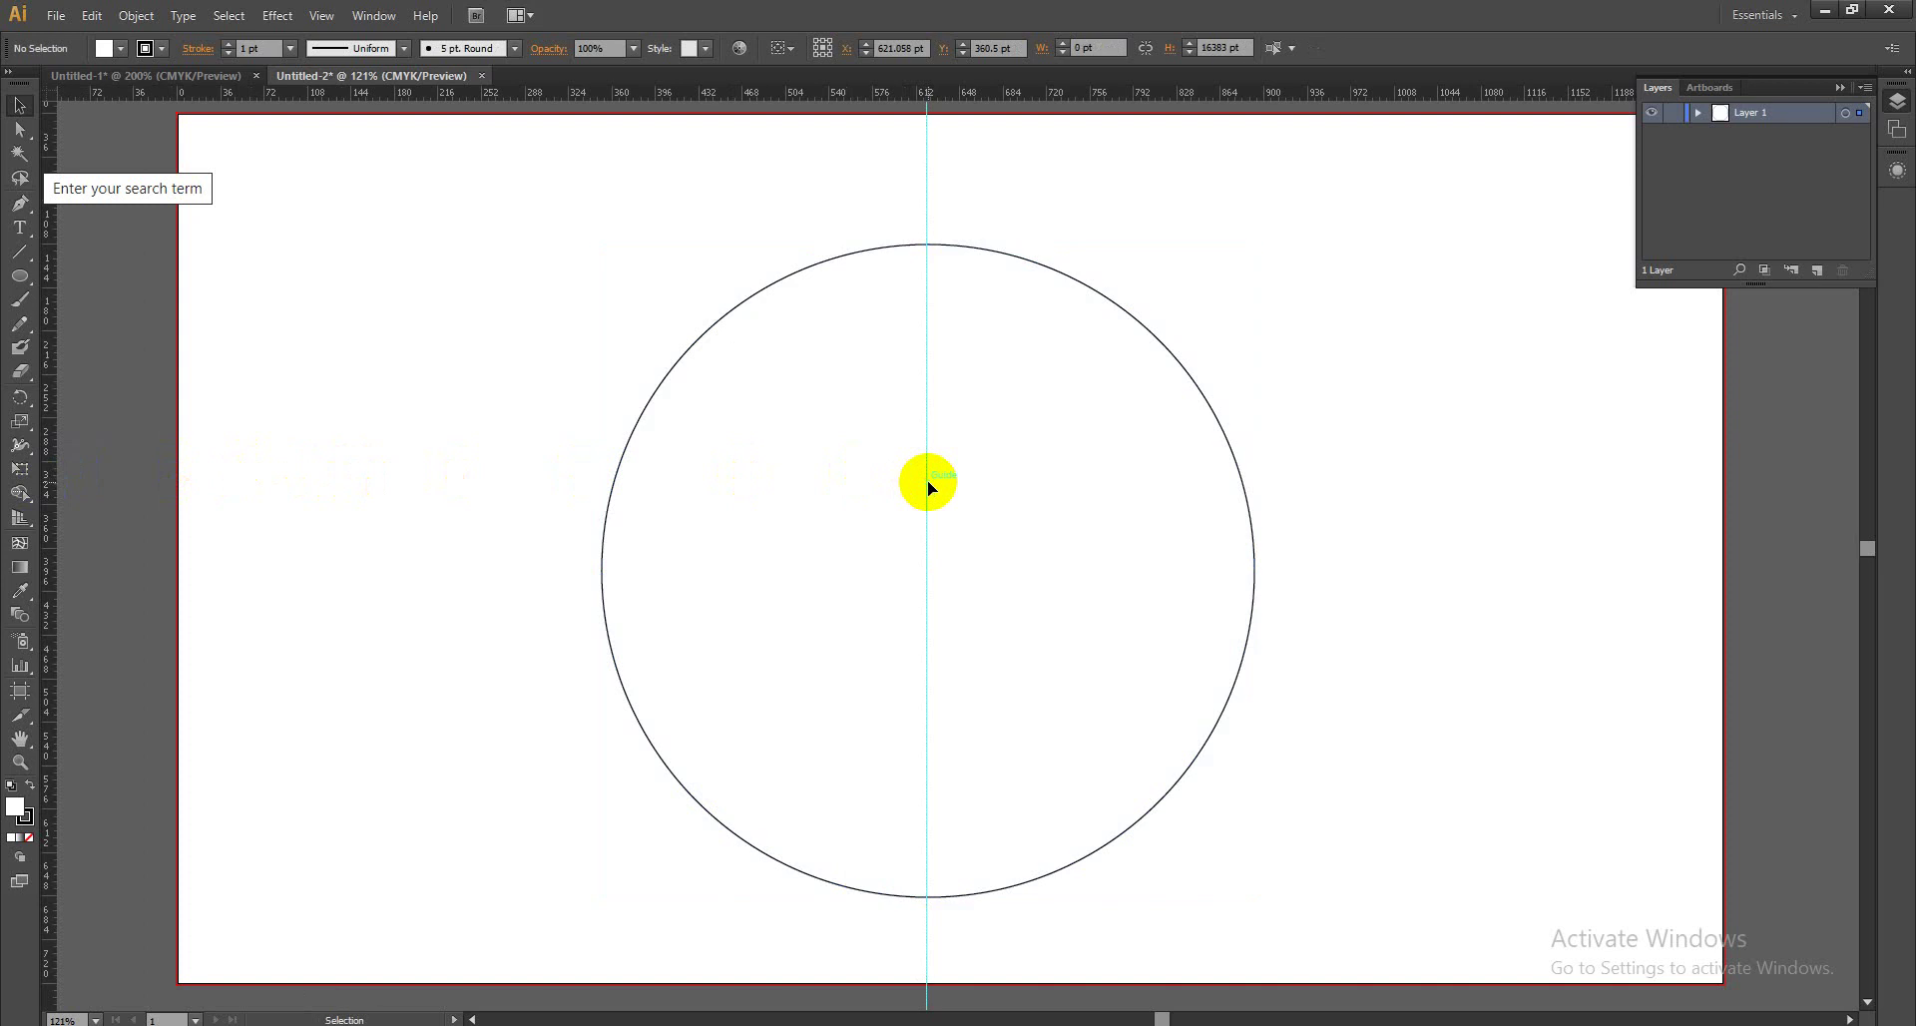
pyautogui.click(964, 255)
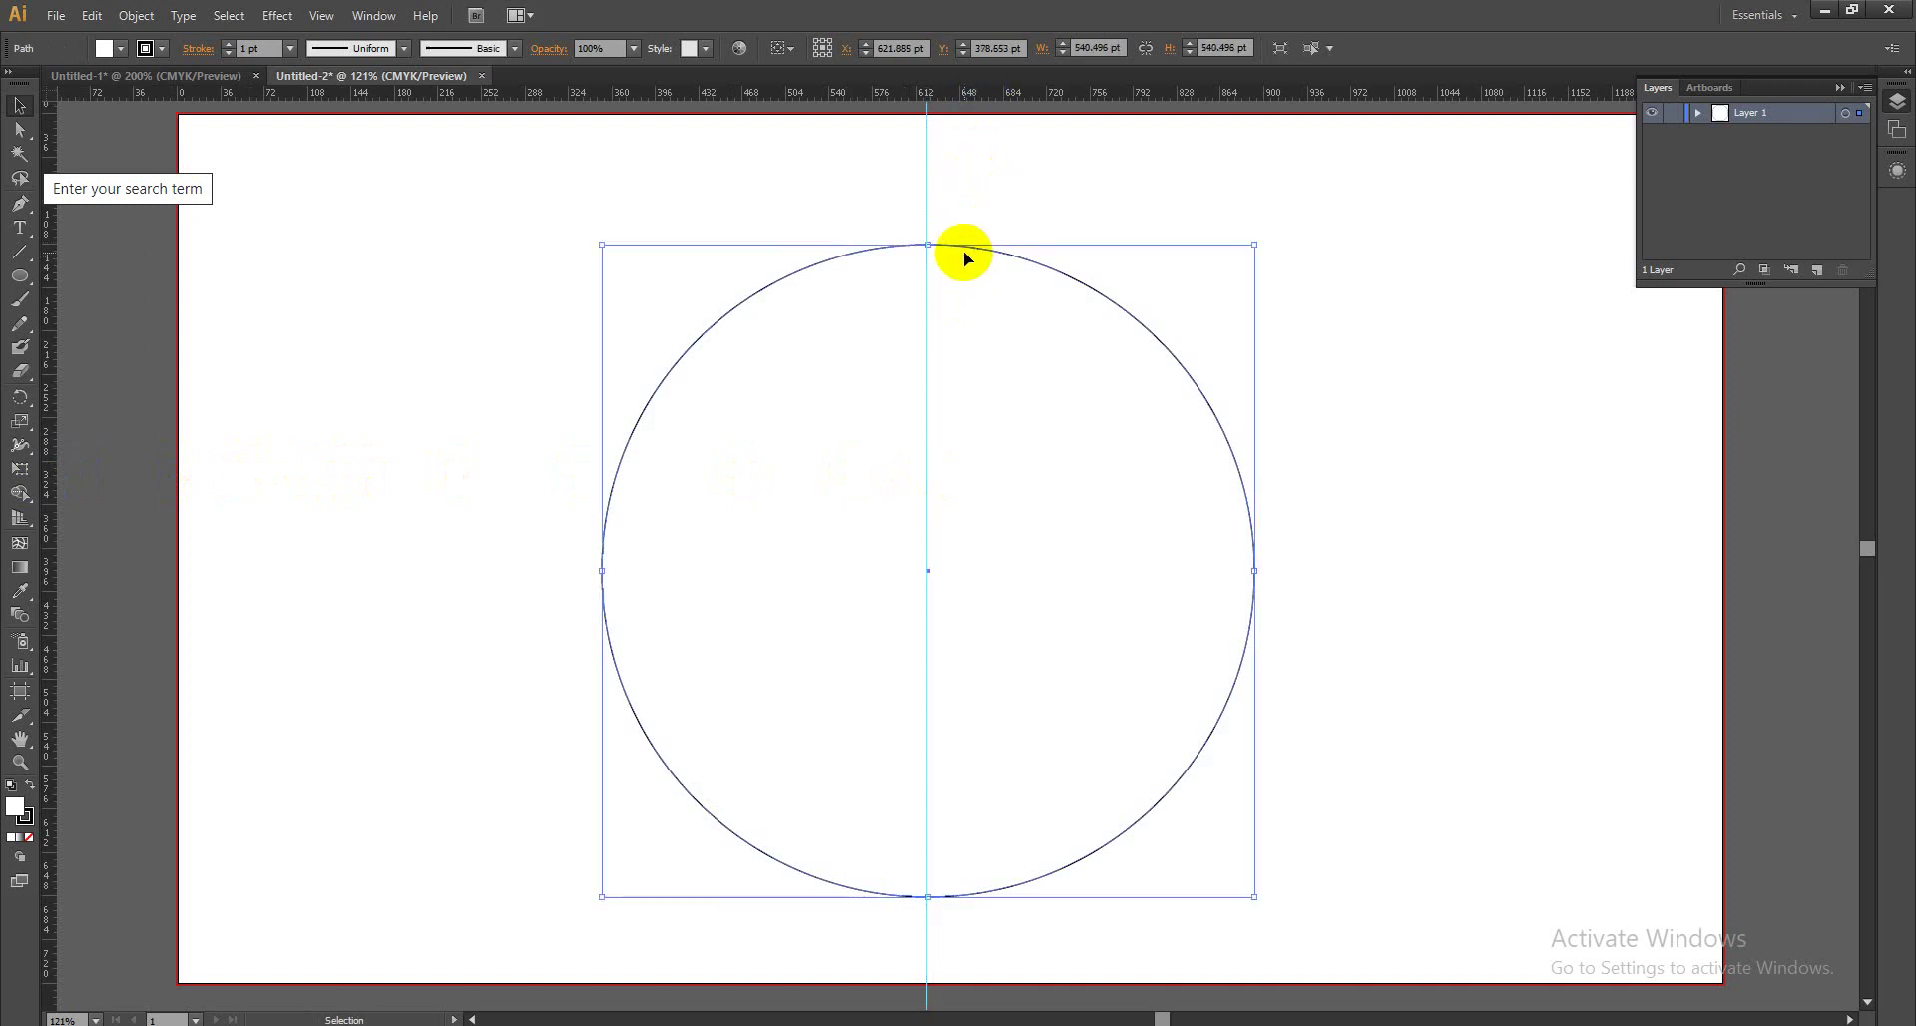
pyautogui.click(22, 468)
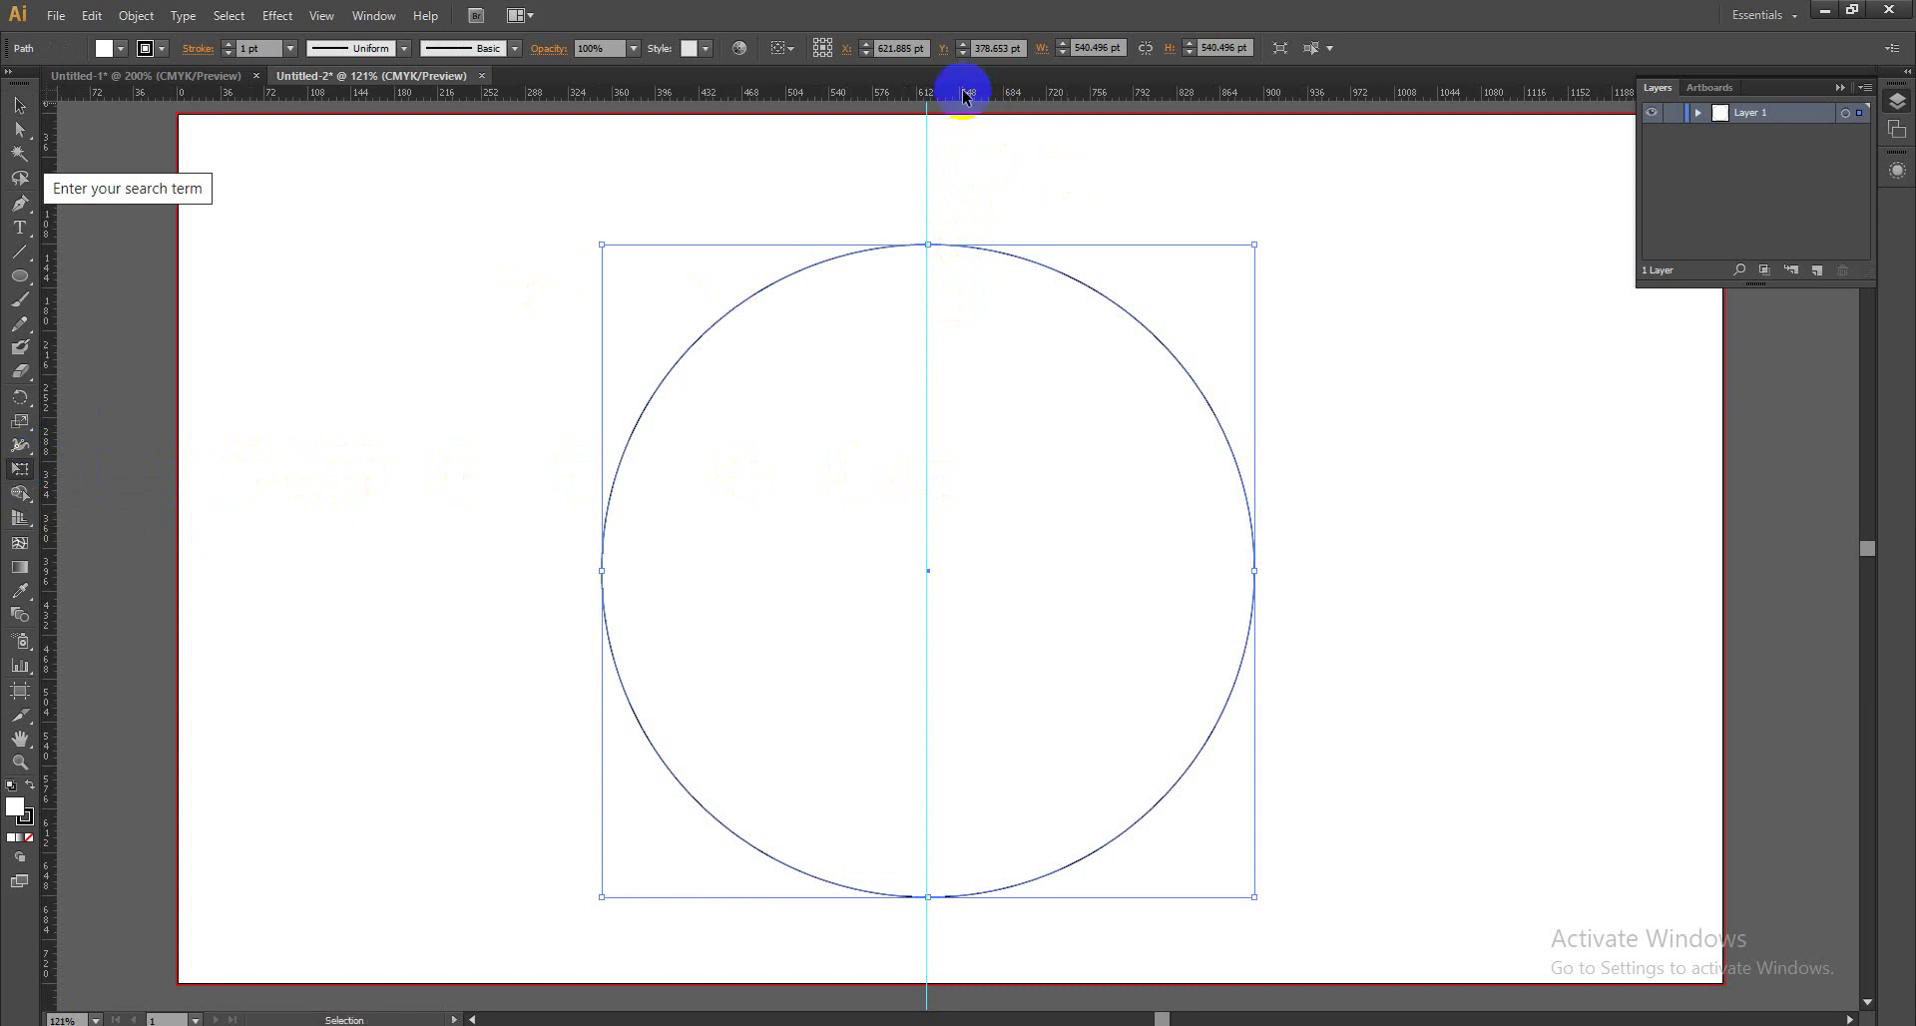
# Place a horizontal ruler guide across the circle's centre, fine-tuned with arrow nudges.
pyautogui.moveTo(965, 95); pyautogui.dragTo(998, 555)
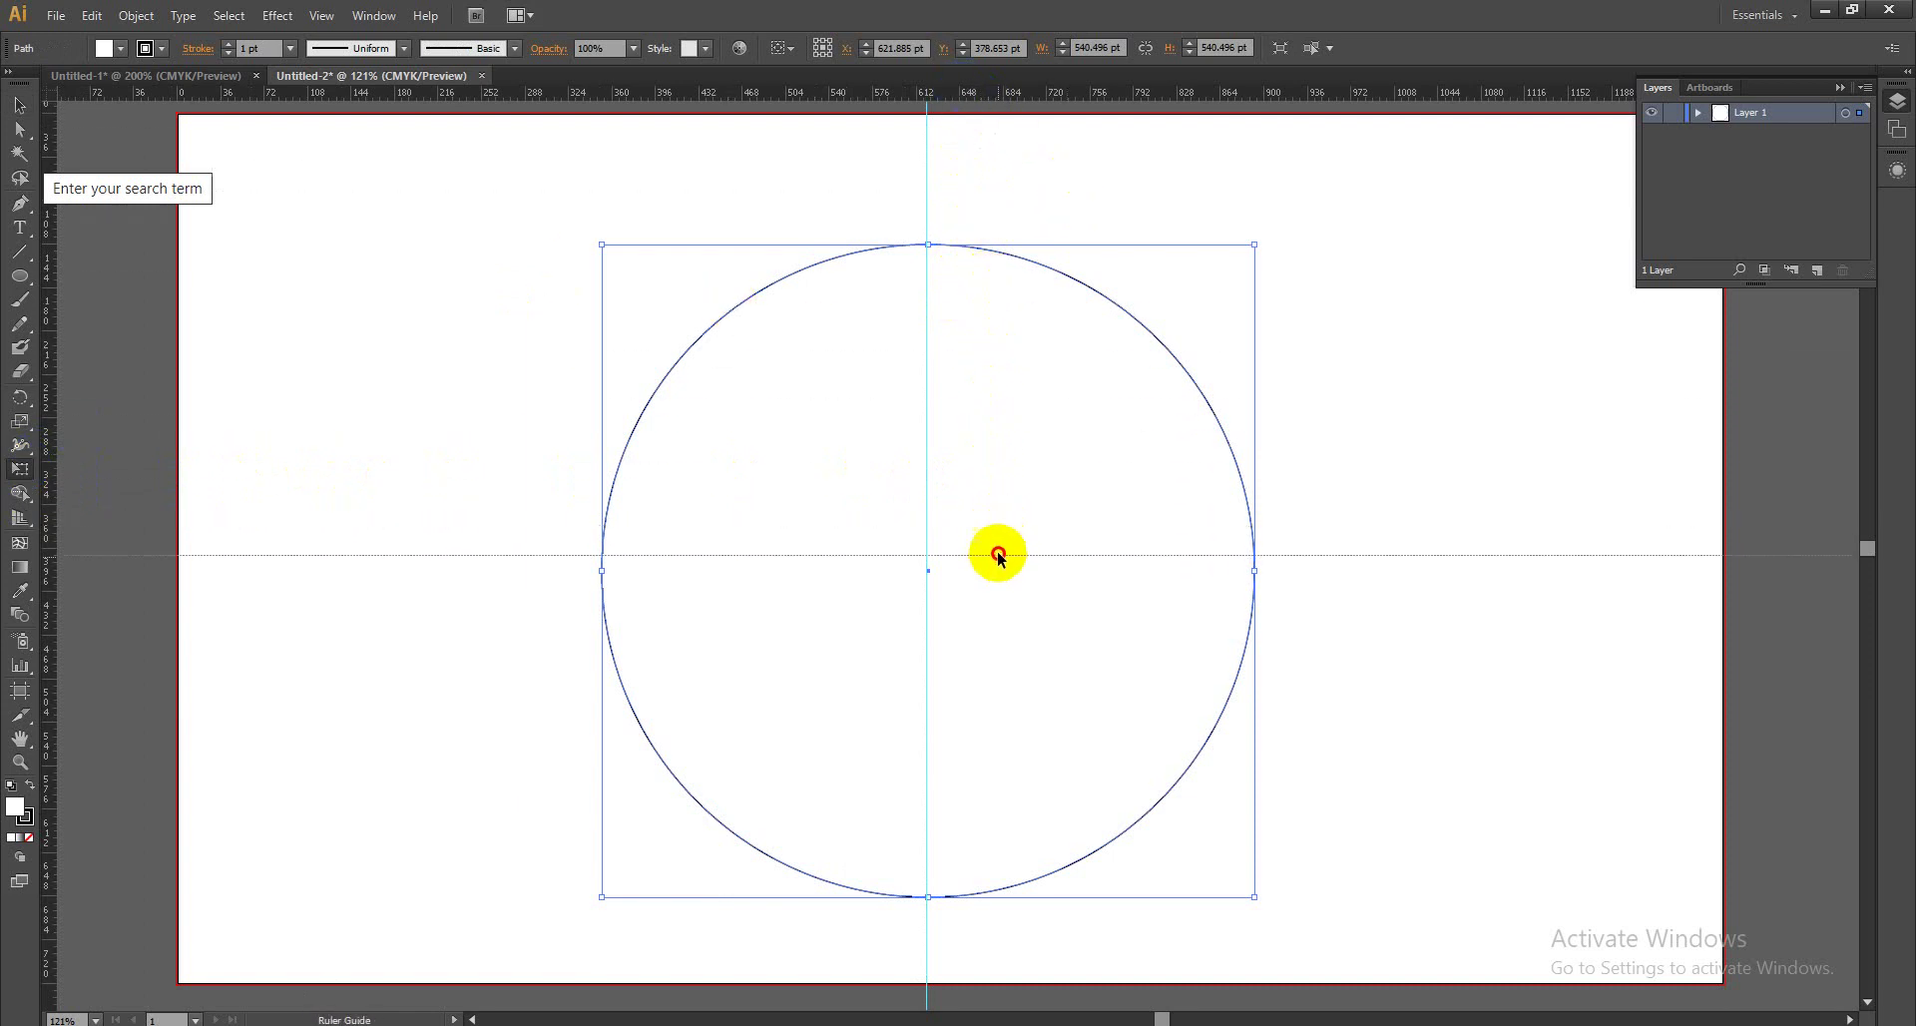
pyautogui.moveTo(998, 555); pyautogui.dragTo(996, 570)
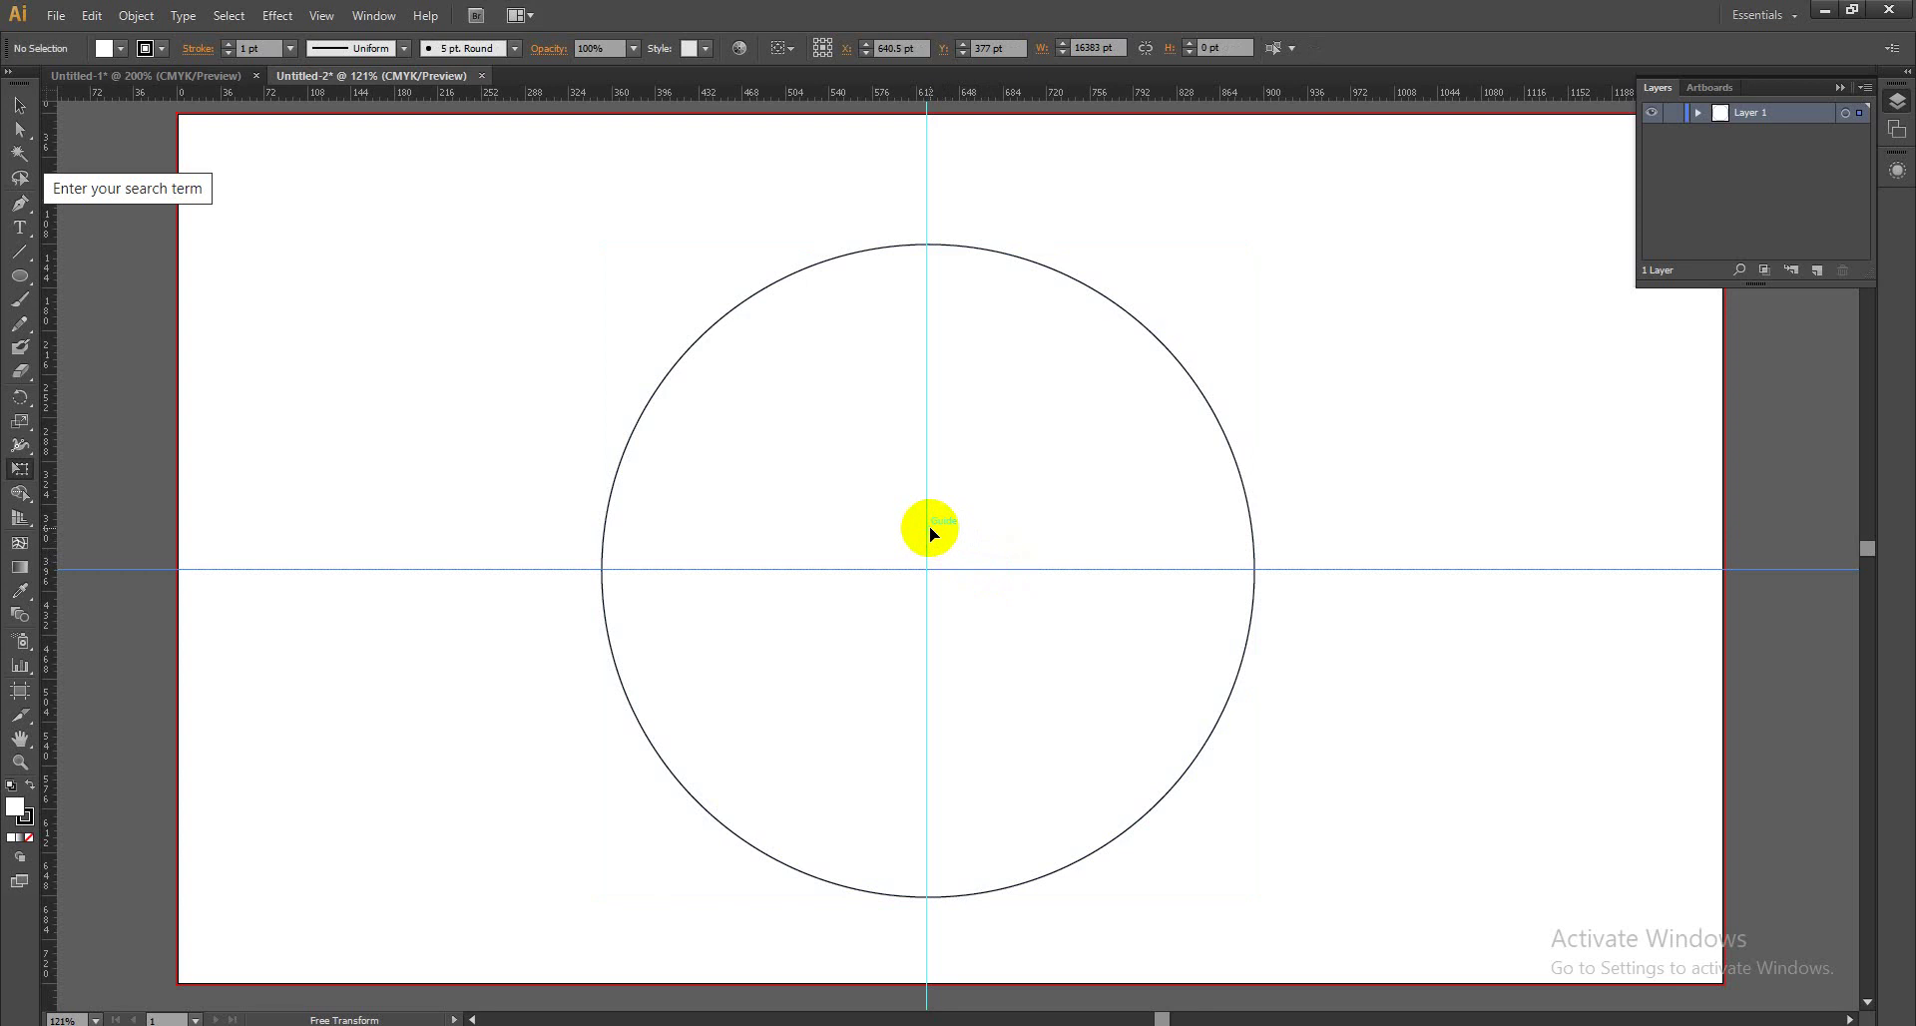
pyautogui.click(830, 278)
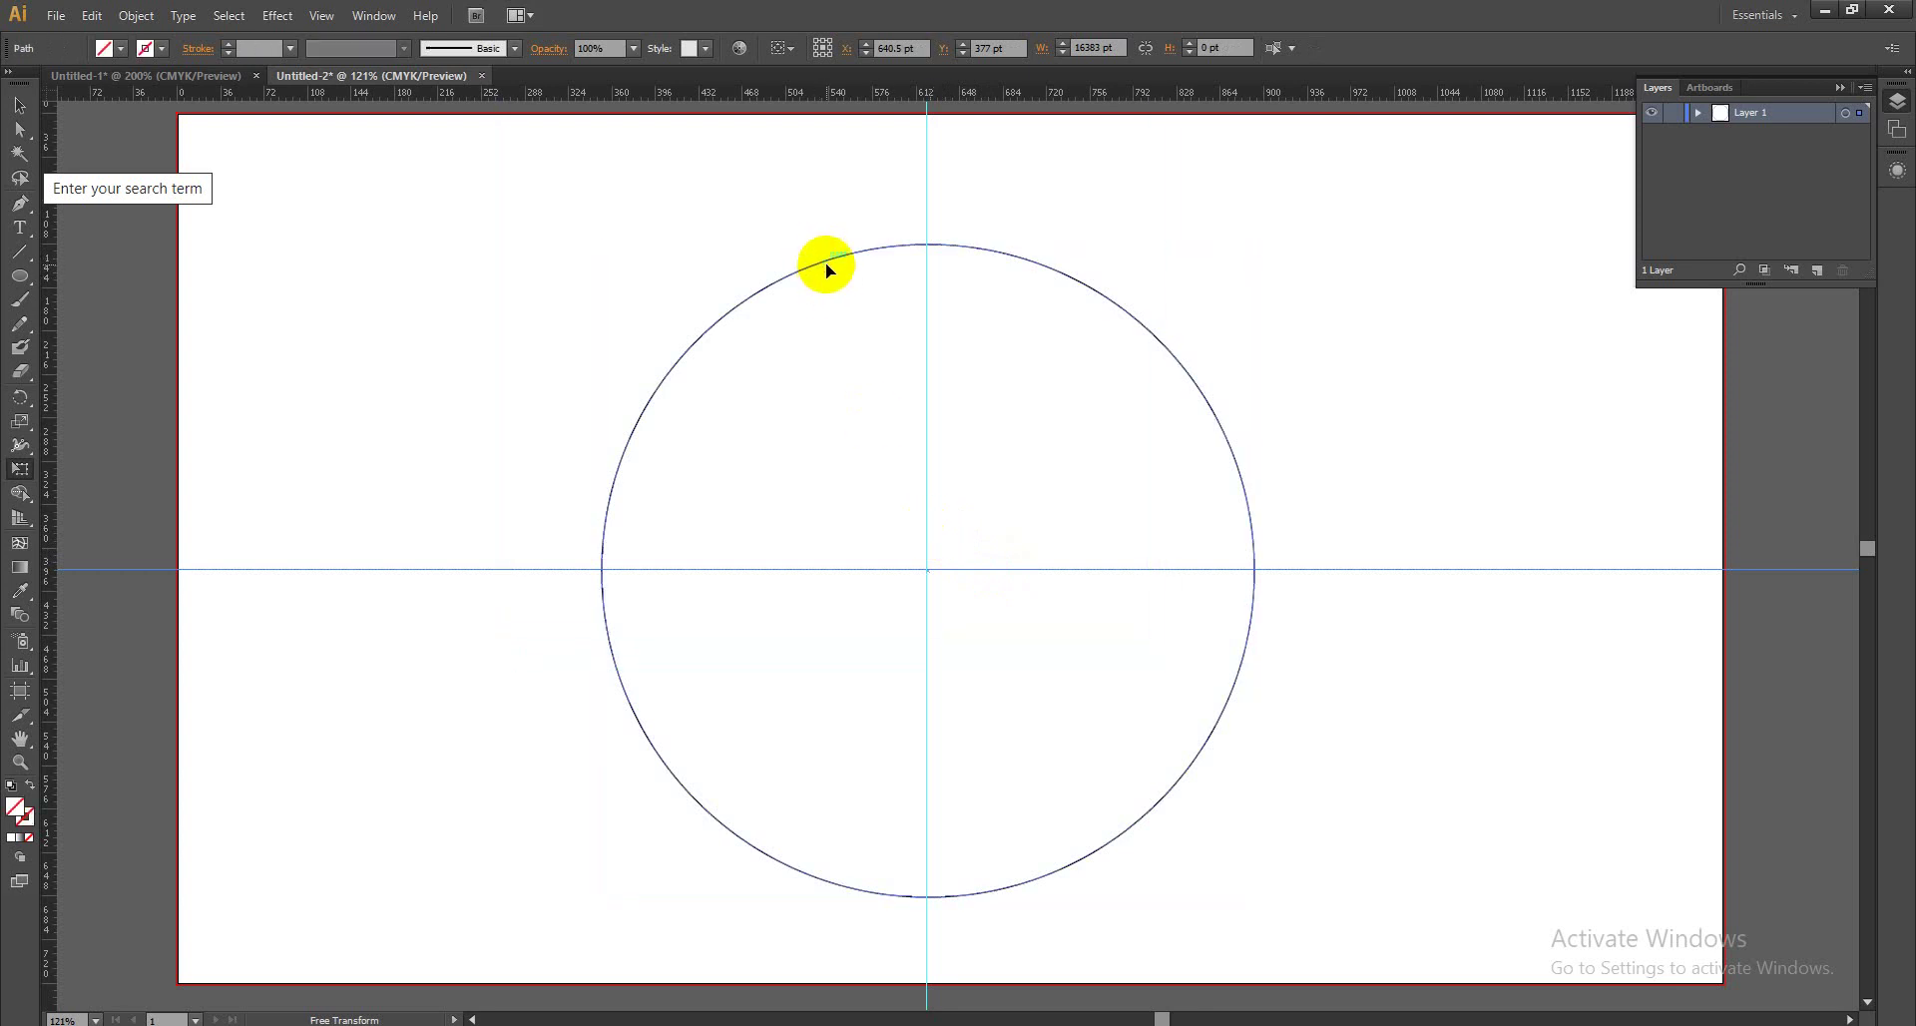
pyautogui.press('Up')
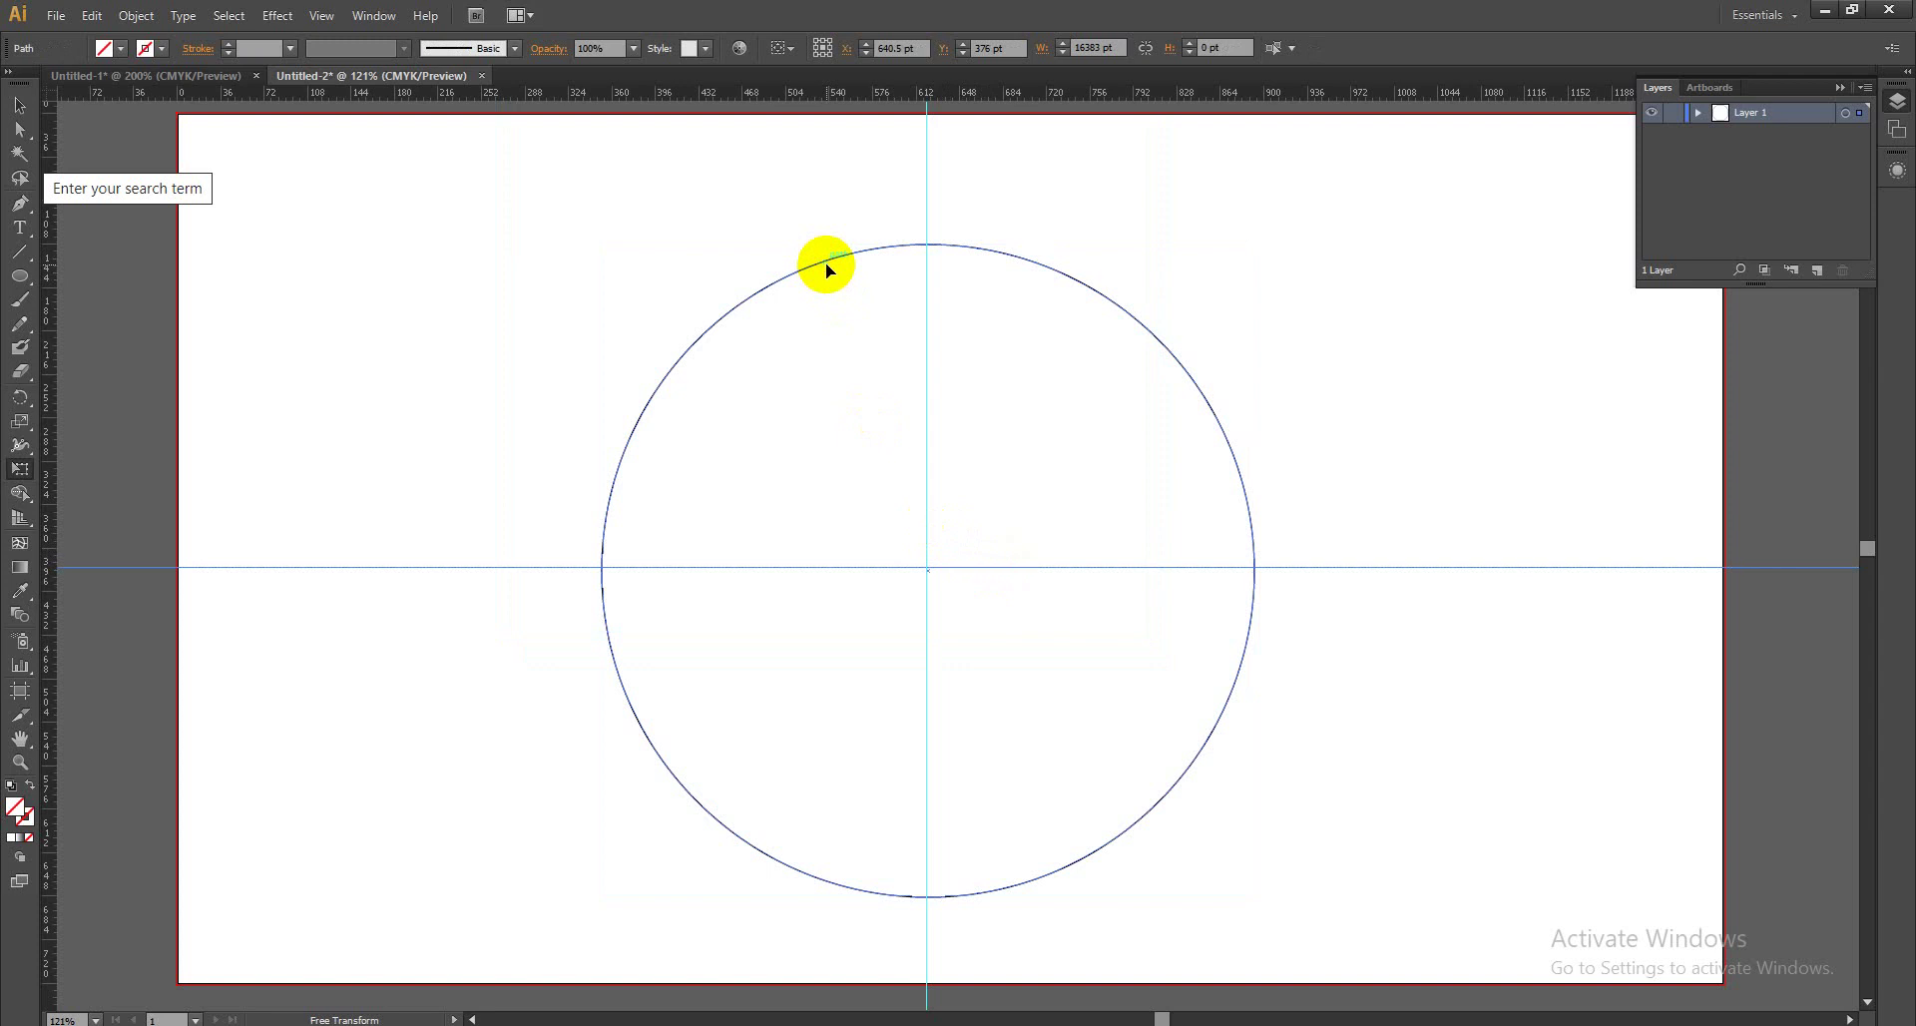
pyautogui.press('Down')
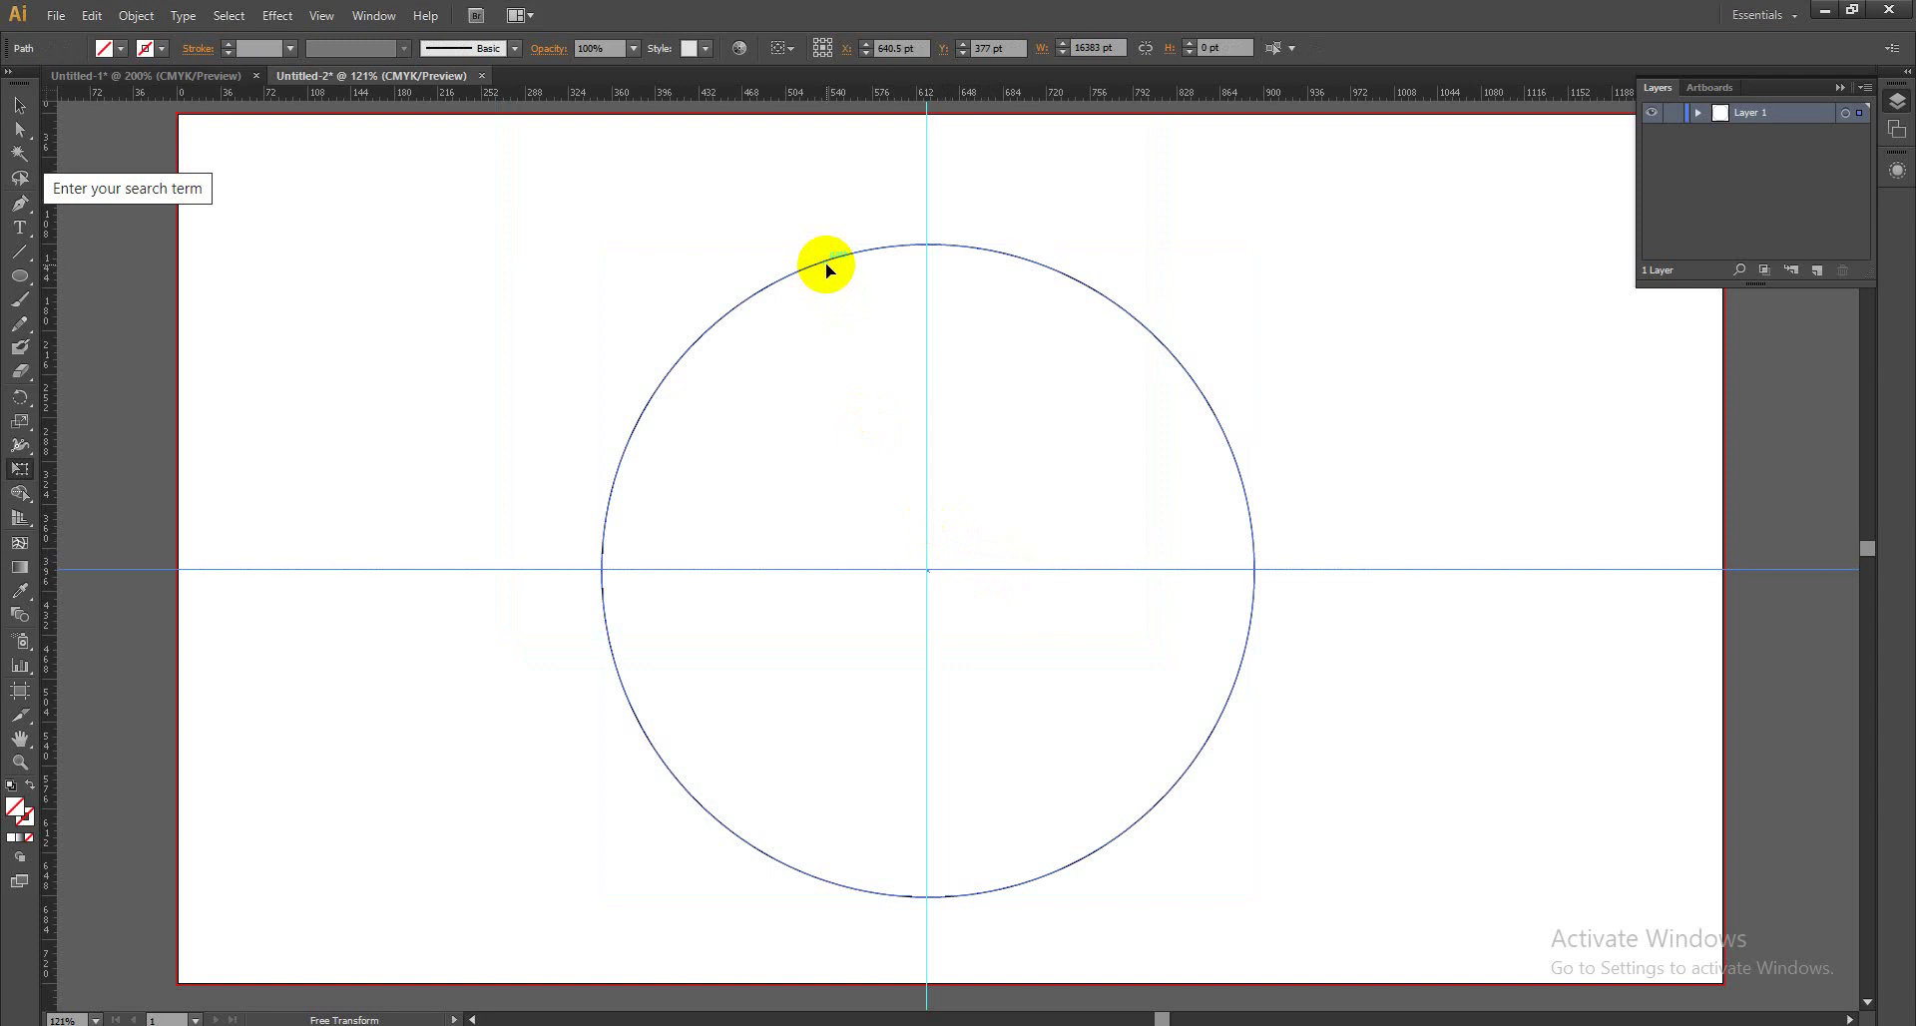
pyautogui.moveTo(115, 299); pyautogui.dragTo(20, 286)
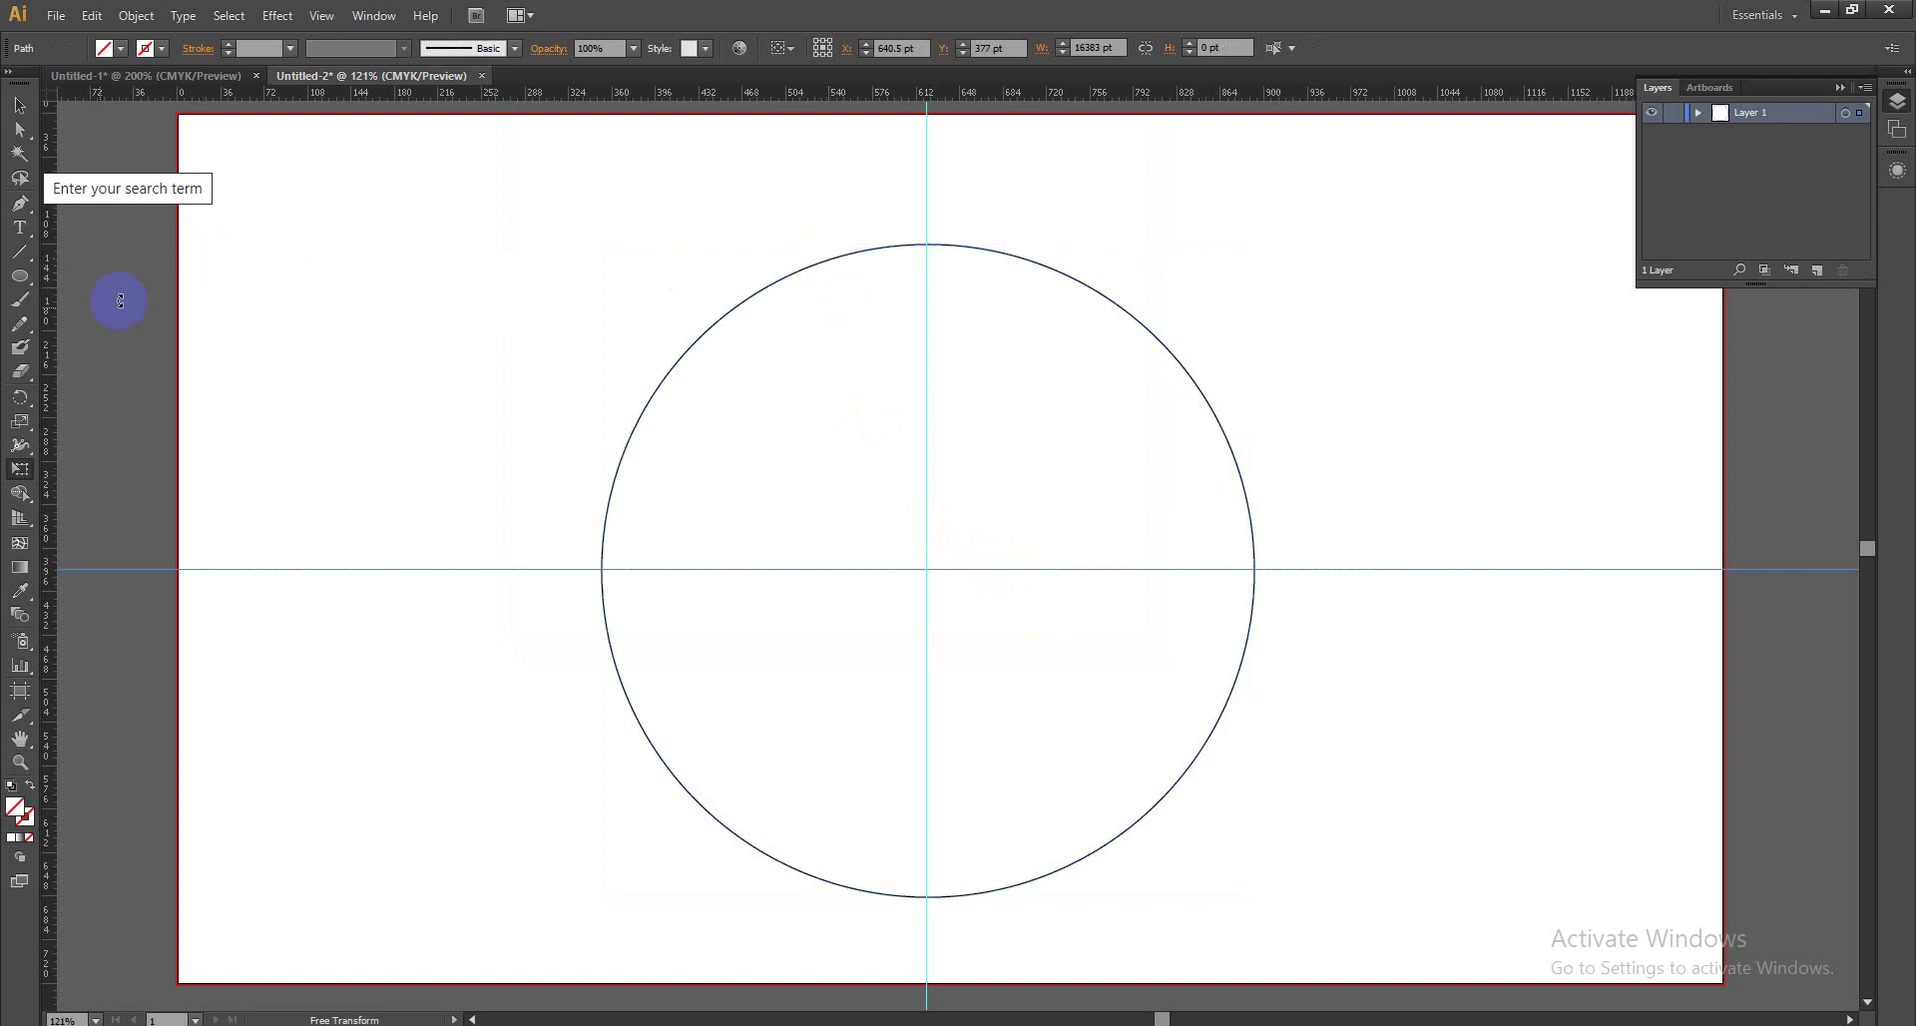
# Draw a small circle on the big circle's top edge, on the vertical guide.
pyautogui.click(20, 285)
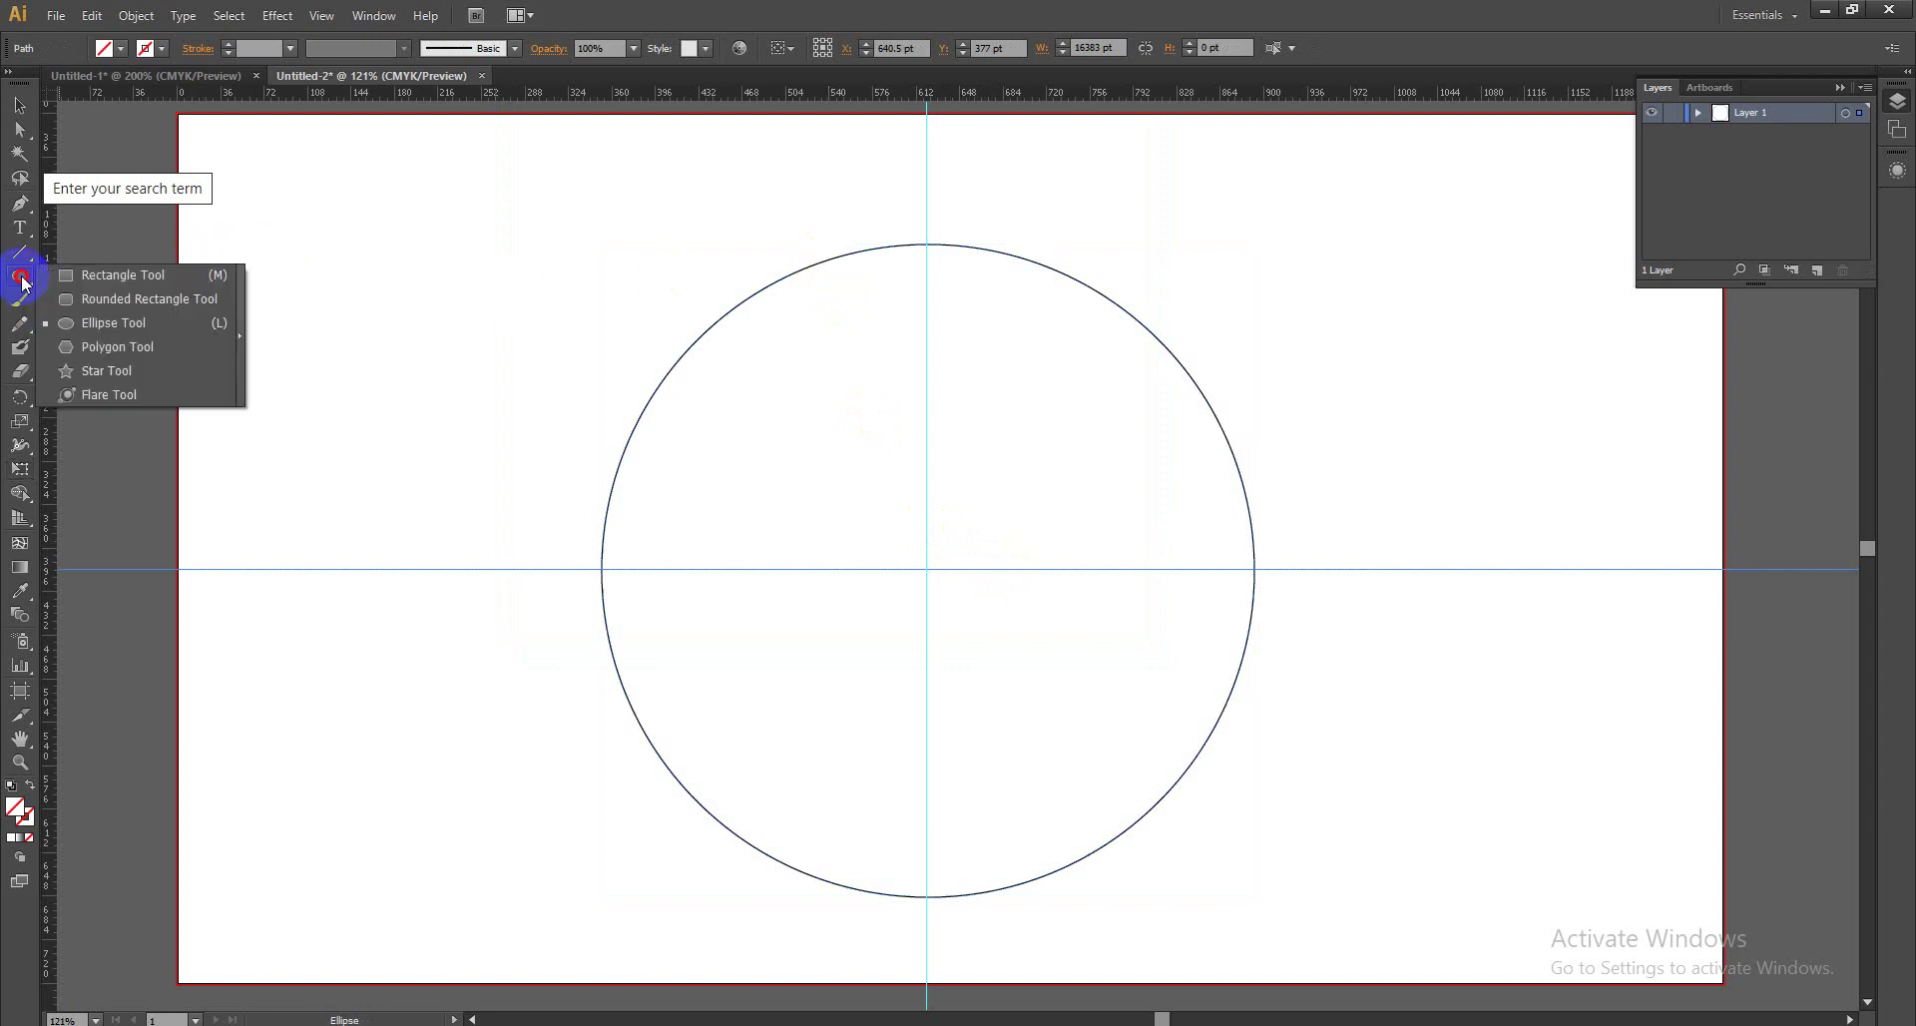
pyautogui.click(101, 321)
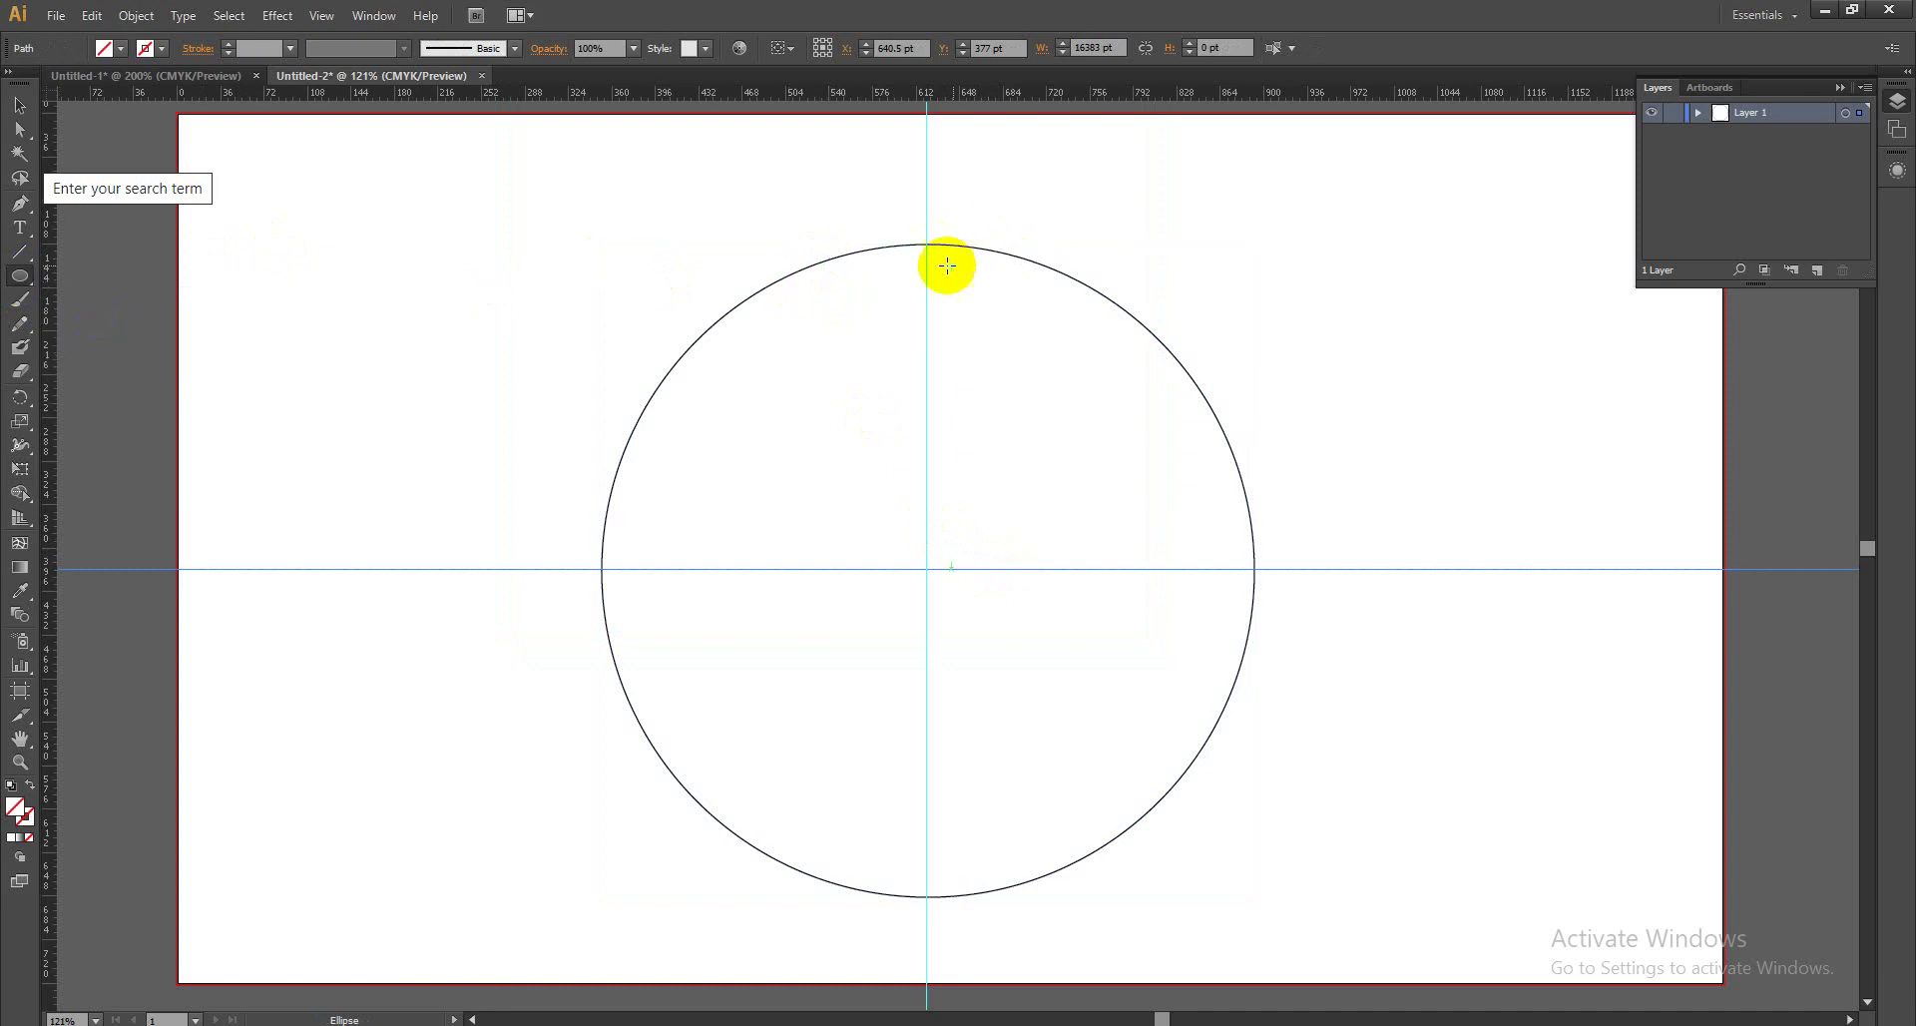
pyautogui.moveTo(903, 256); pyautogui.dragTo(953, 299)
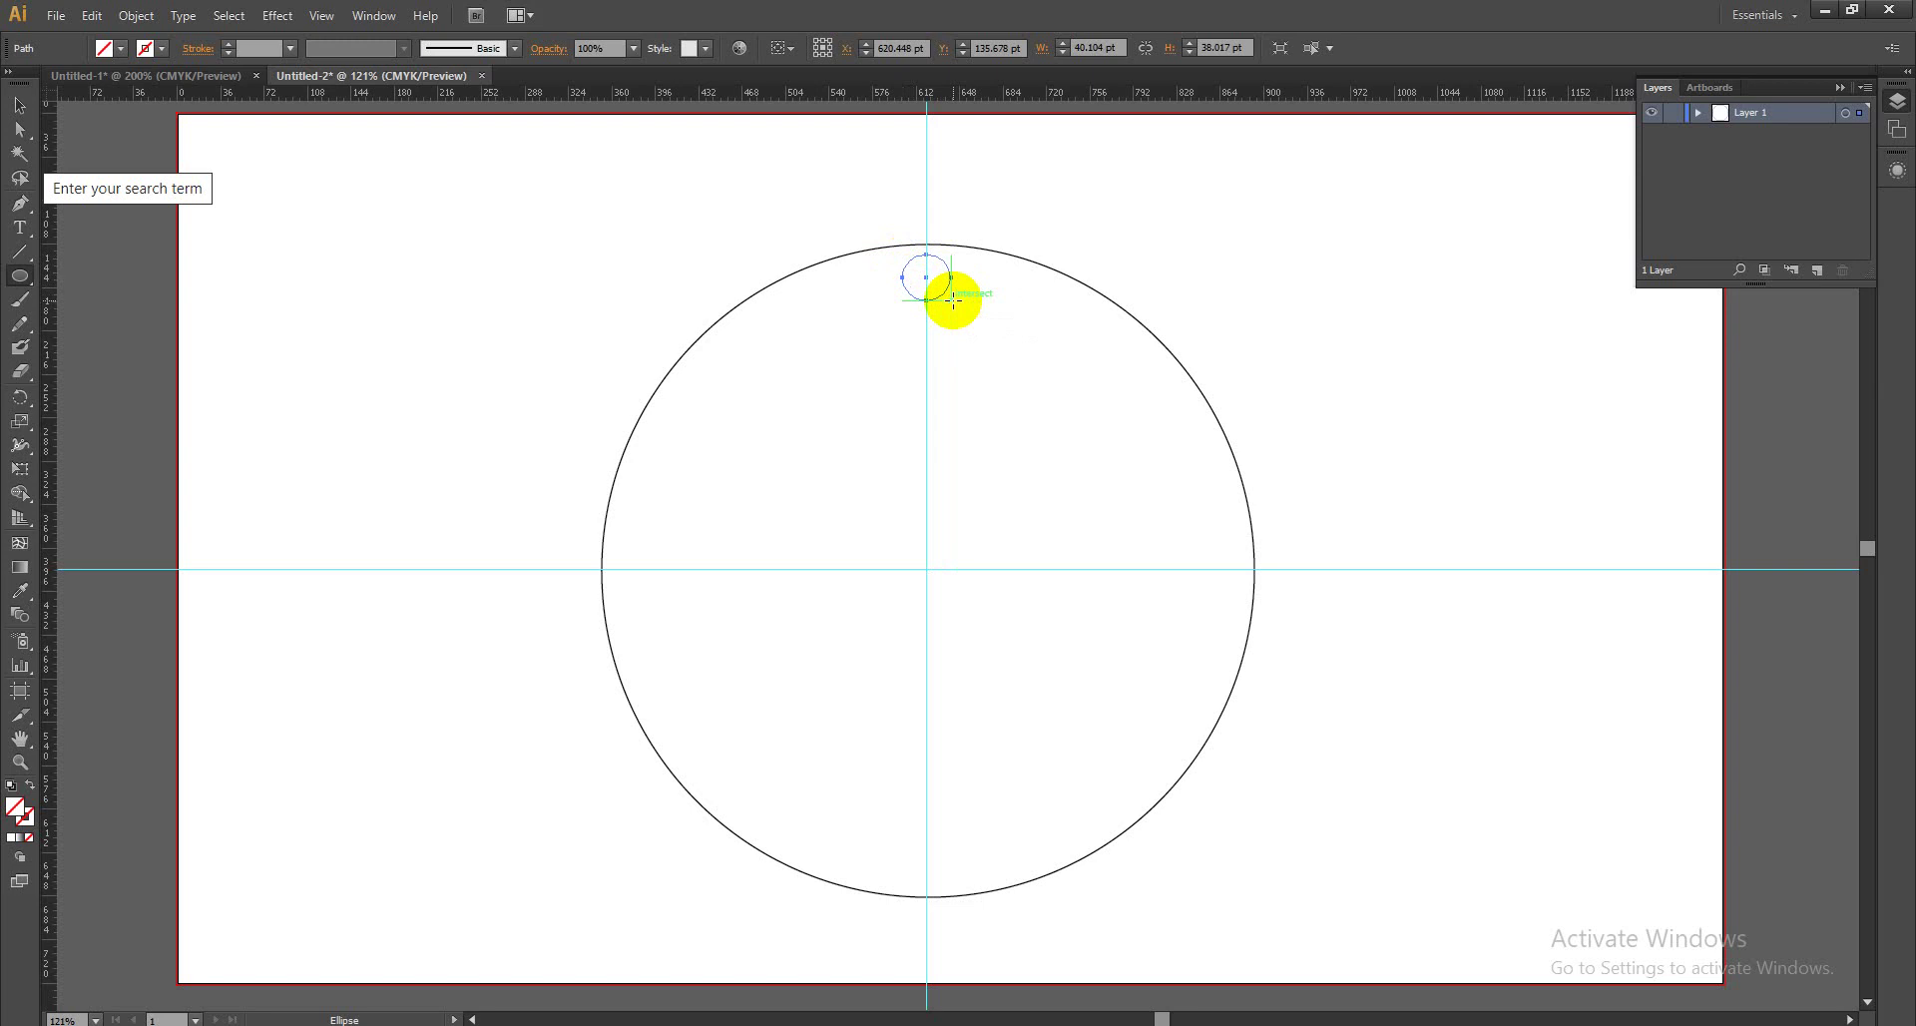
pyautogui.press('Left')
# Fill the small circle with near-black 050002.
pyautogui.doubleClick(22, 814)
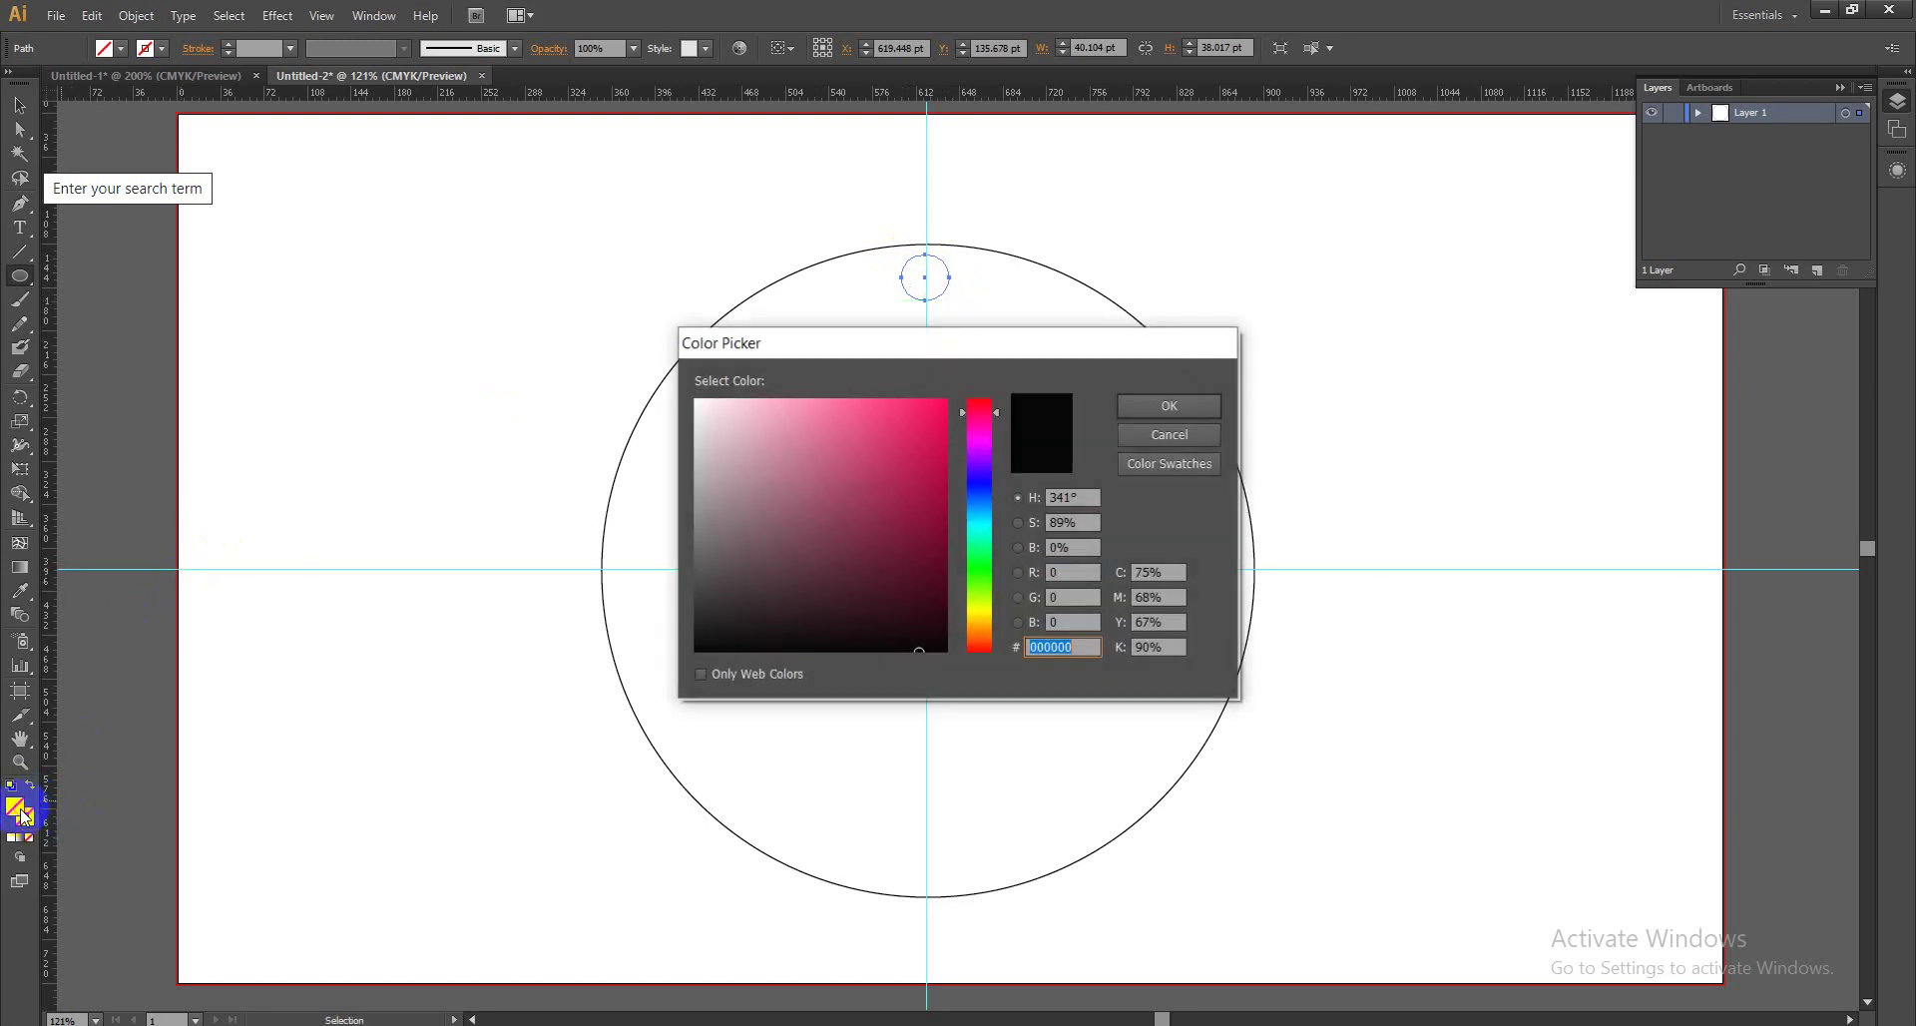
pyautogui.click(936, 646)
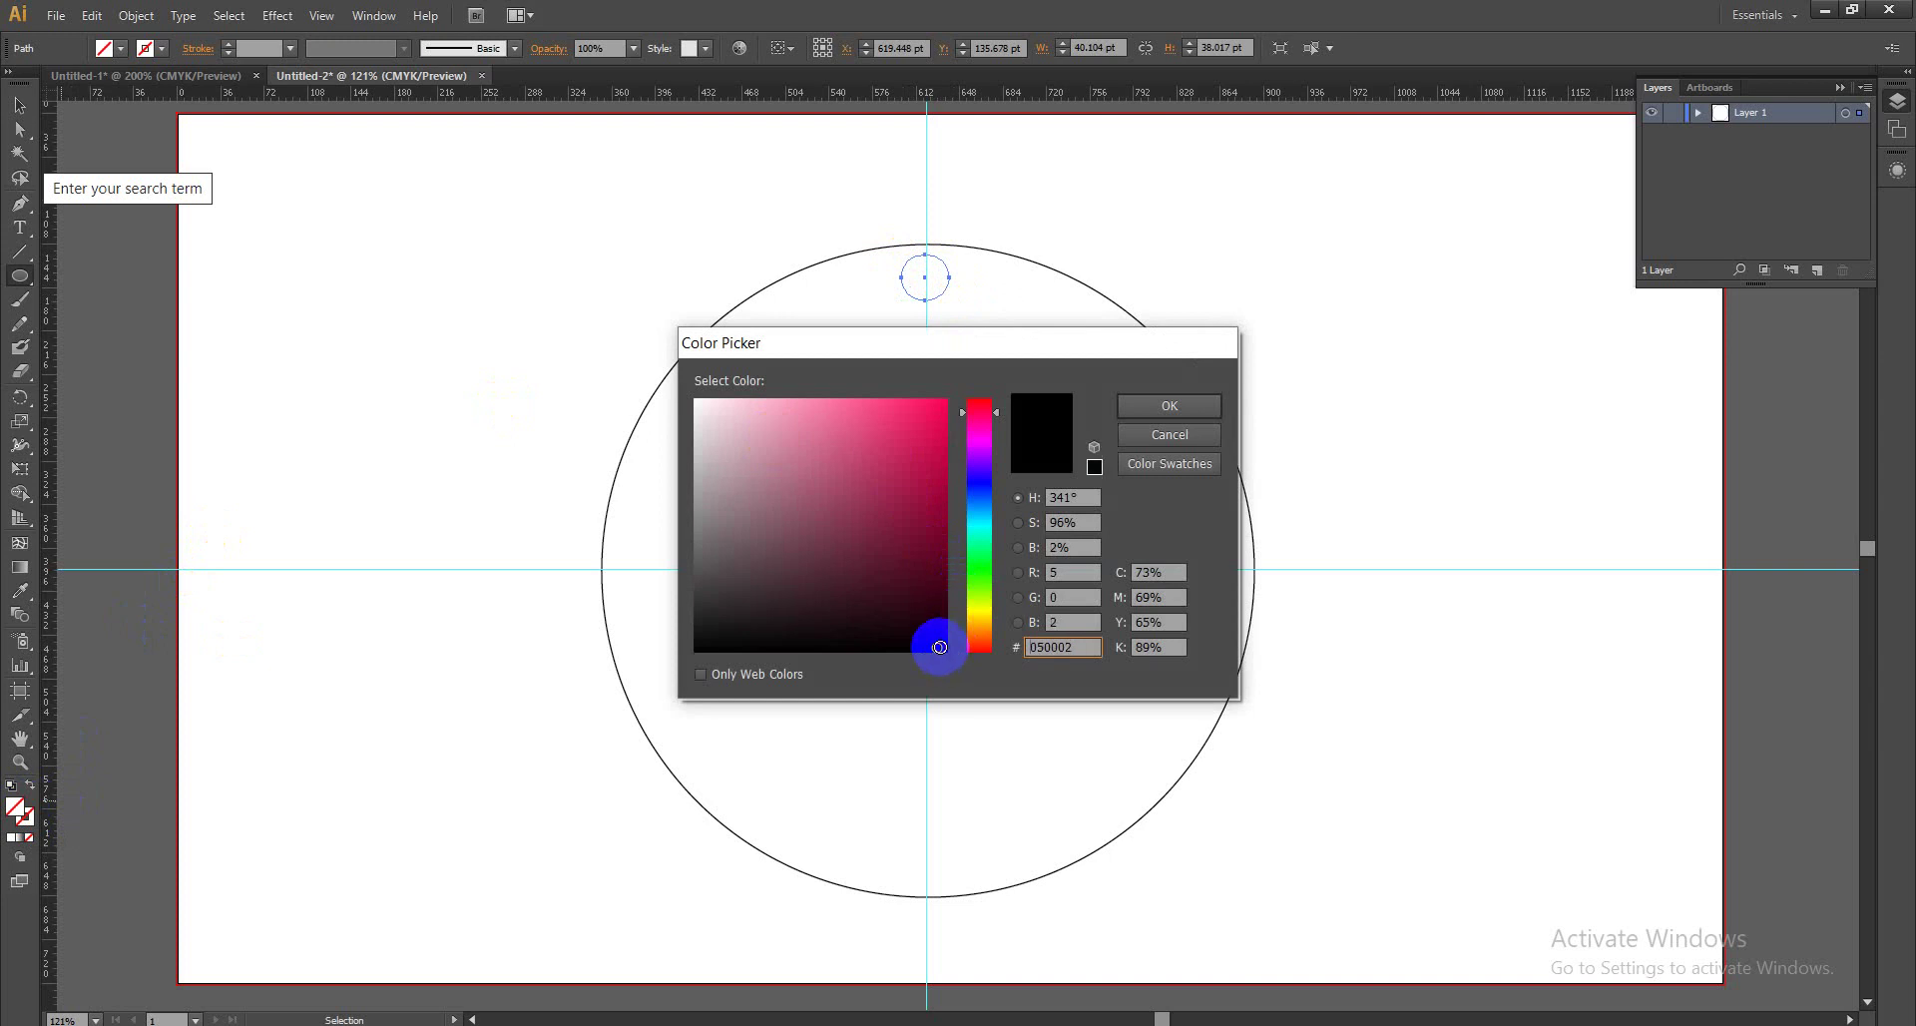
pyautogui.click(1174, 408)
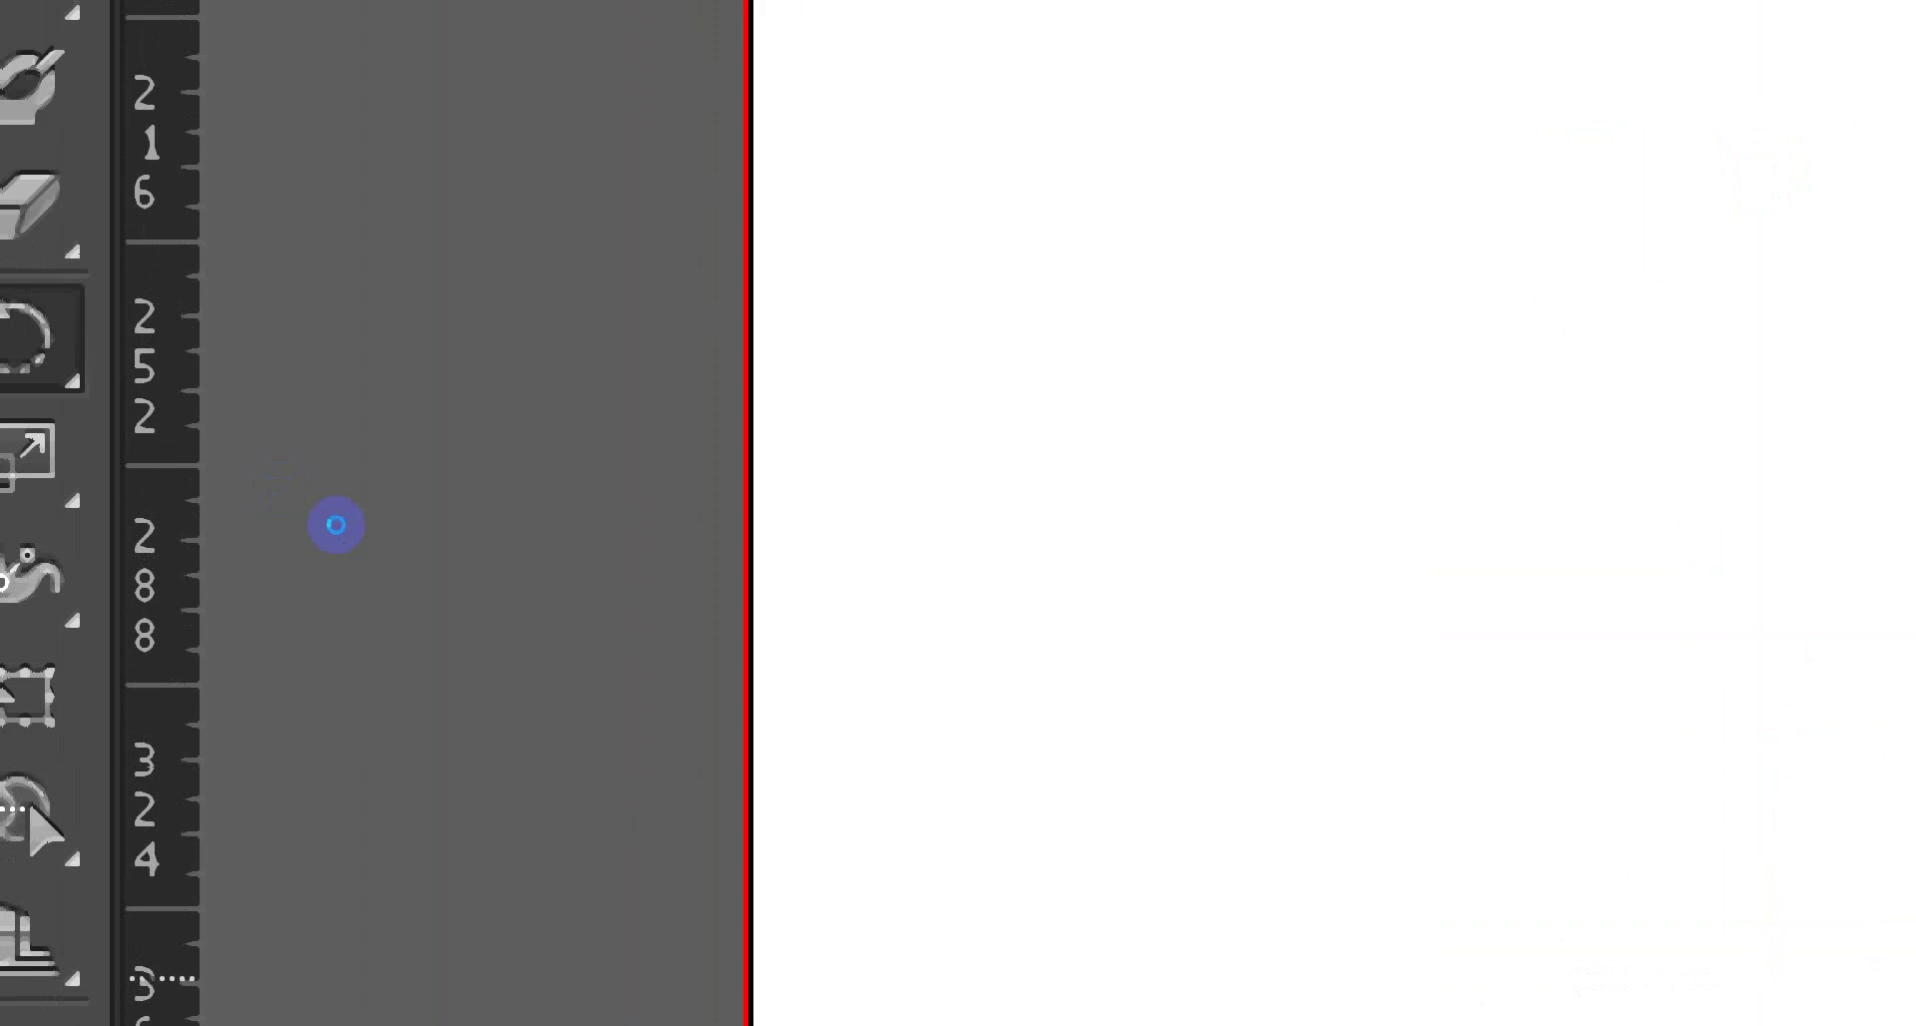
# Cancel an accidental Open dialog and dismiss the system launcher.
pyautogui.hotkey('ctrl', 'o')
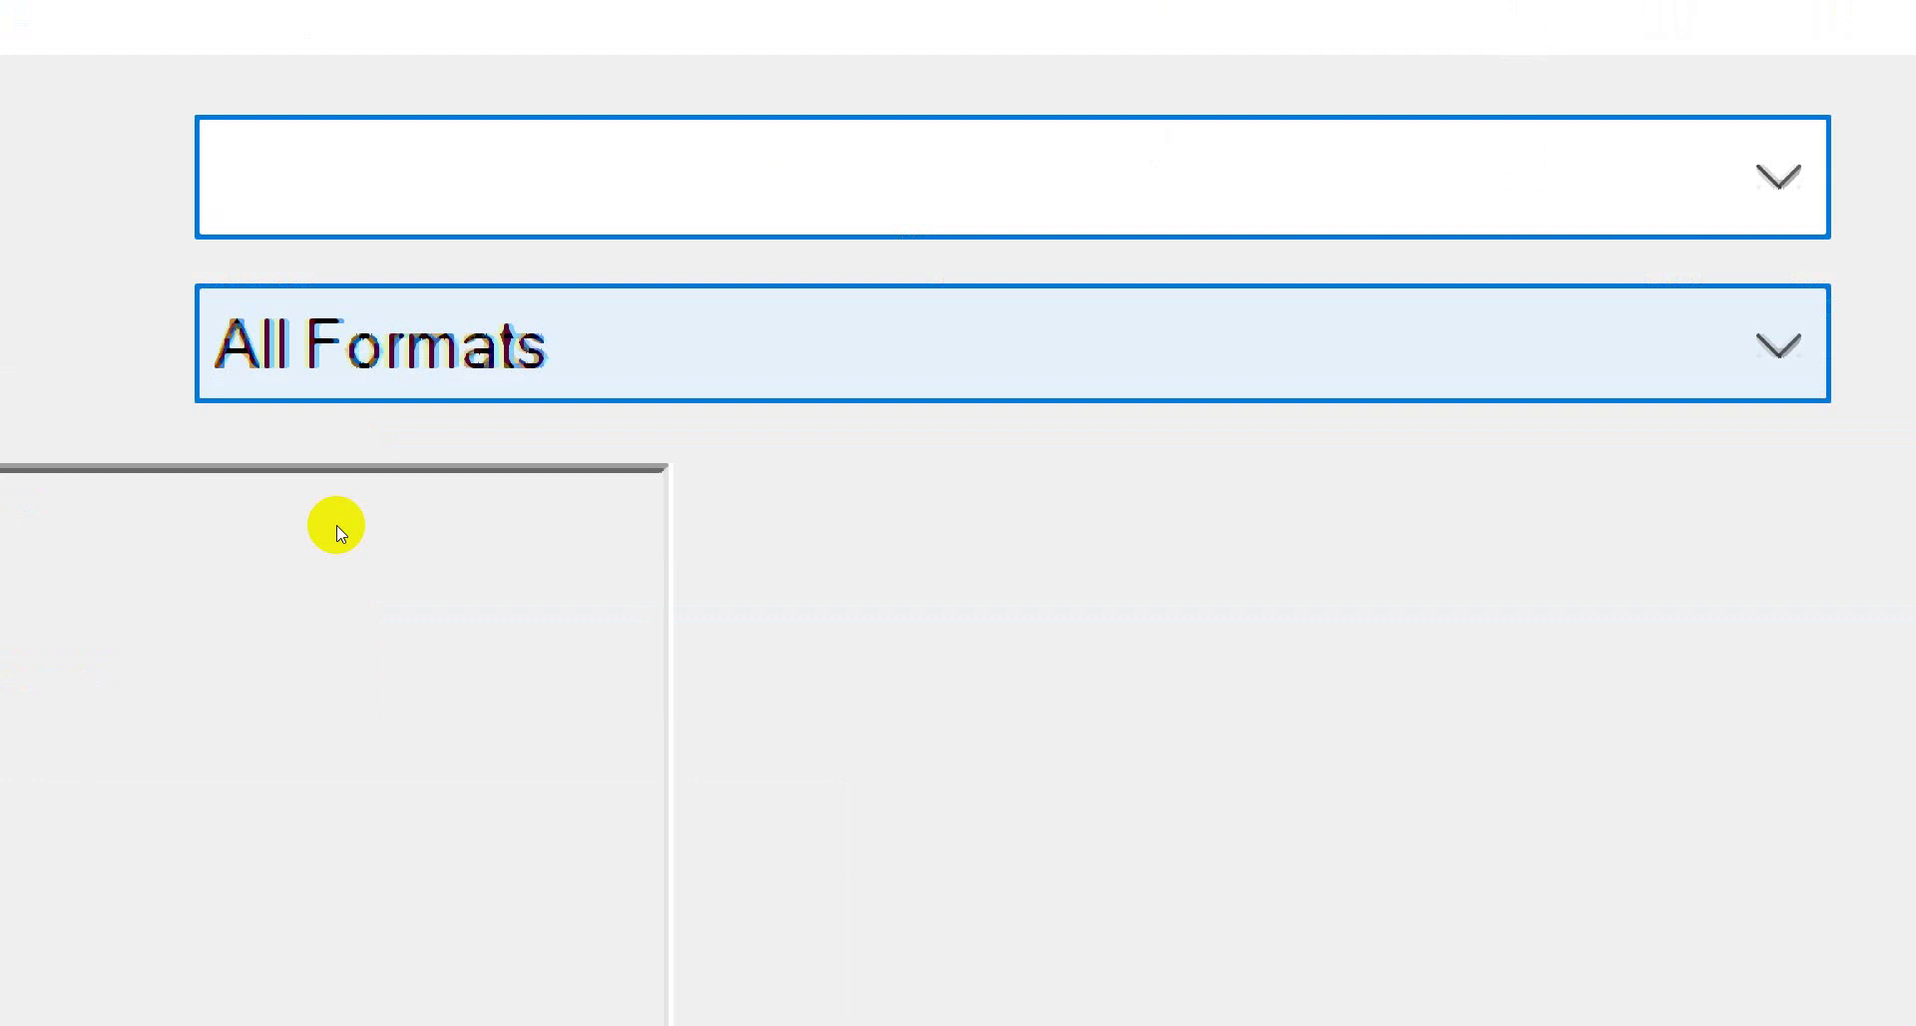
pyautogui.press('Escape')
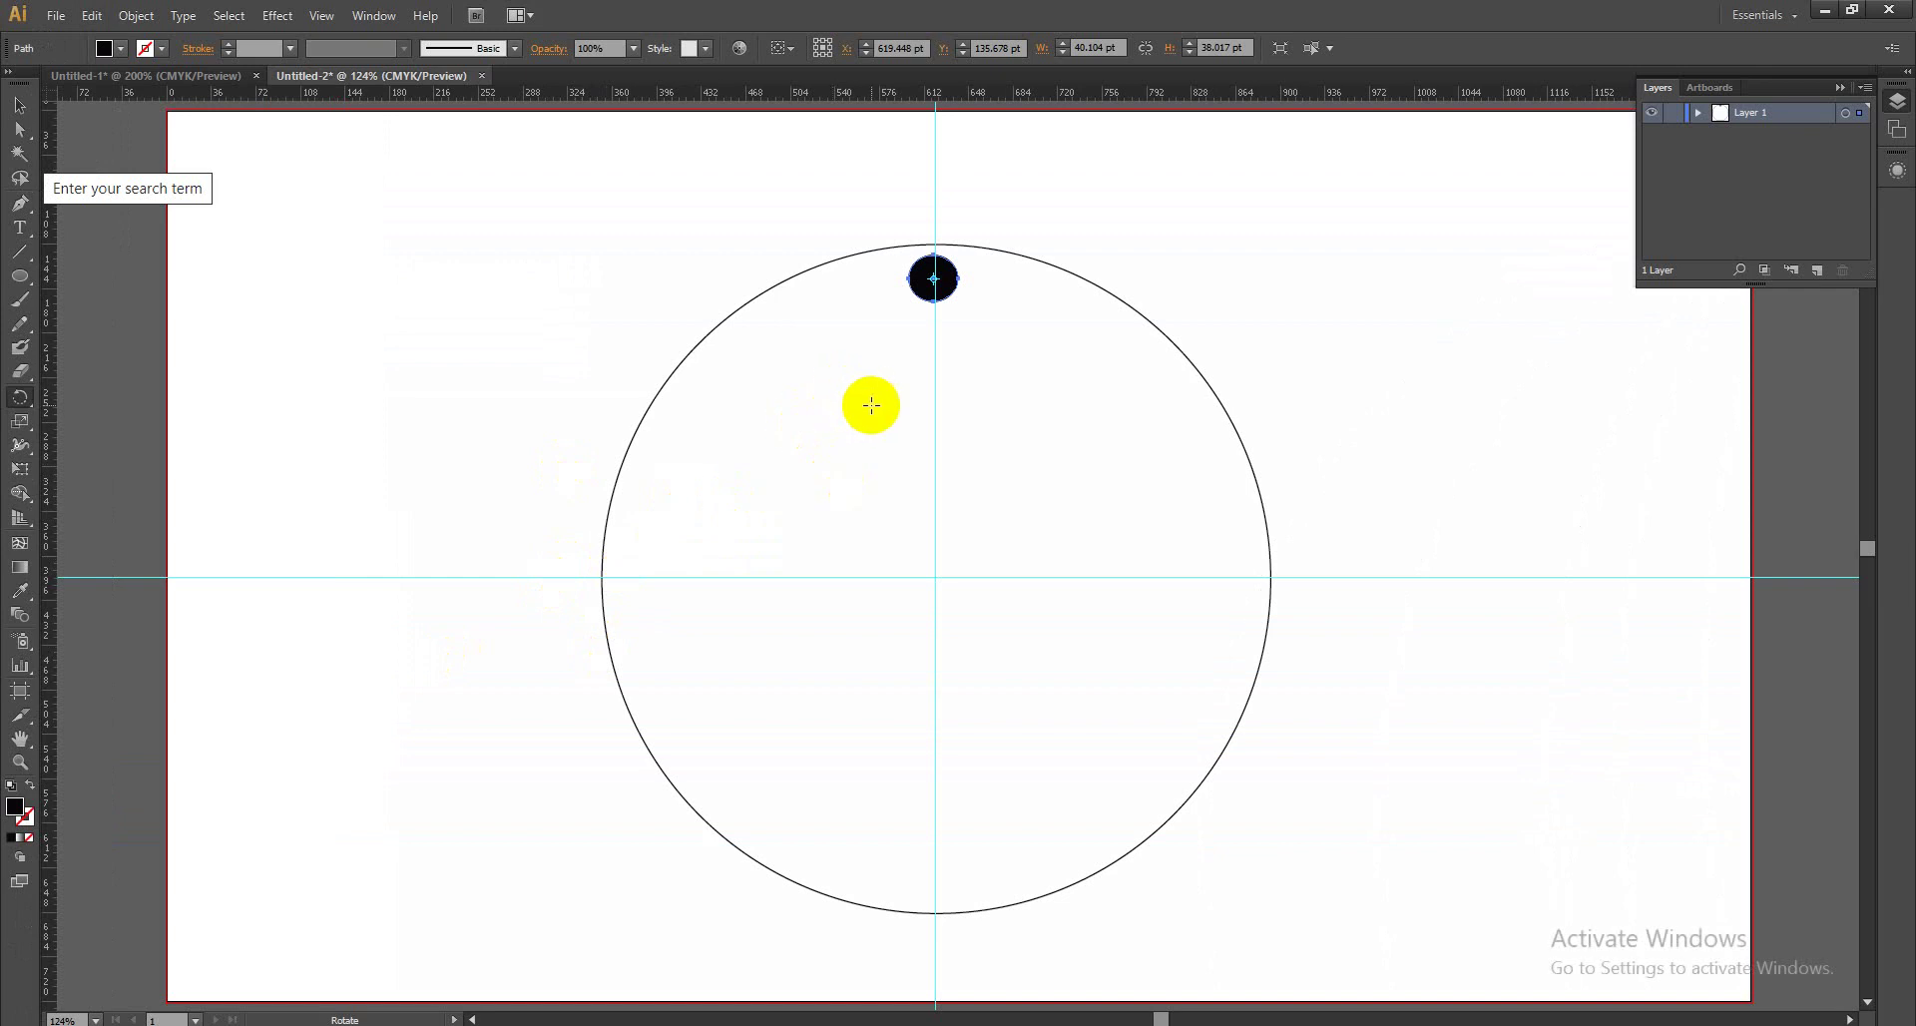
pyautogui.click(130, 469)
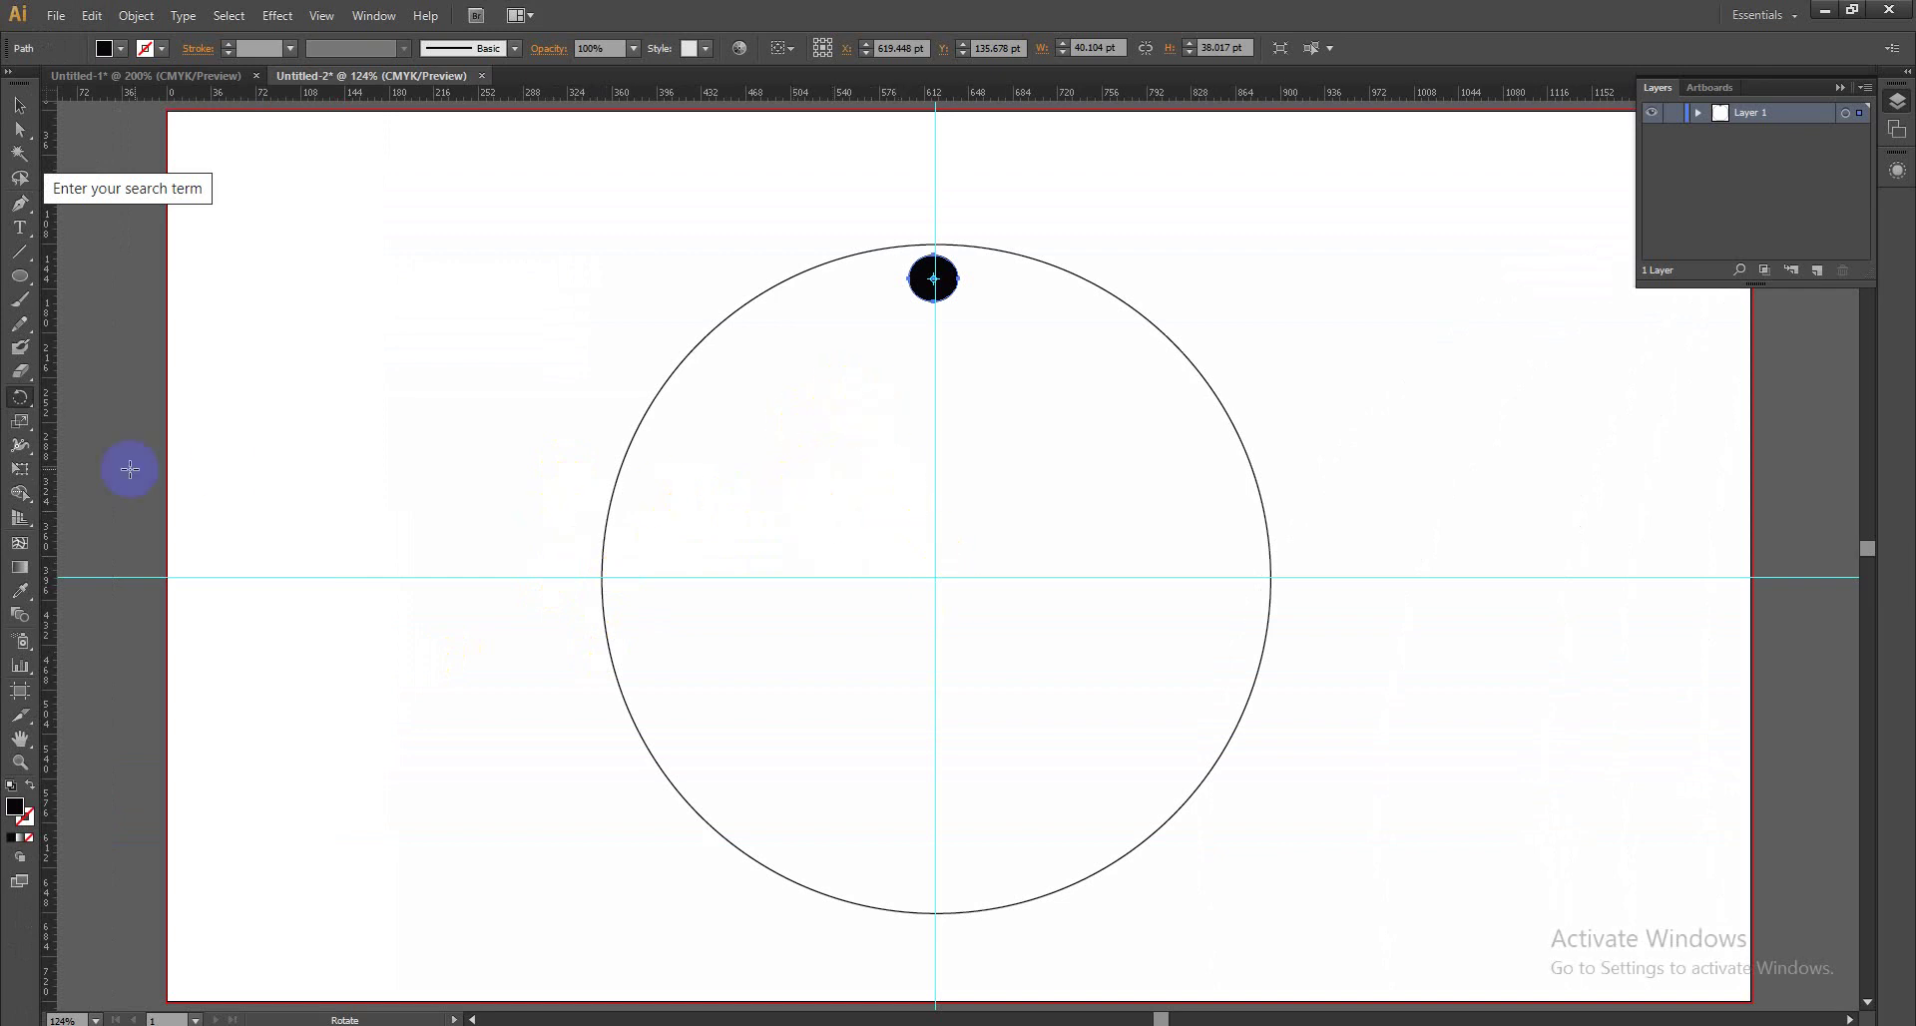
pyautogui.click(20, 397)
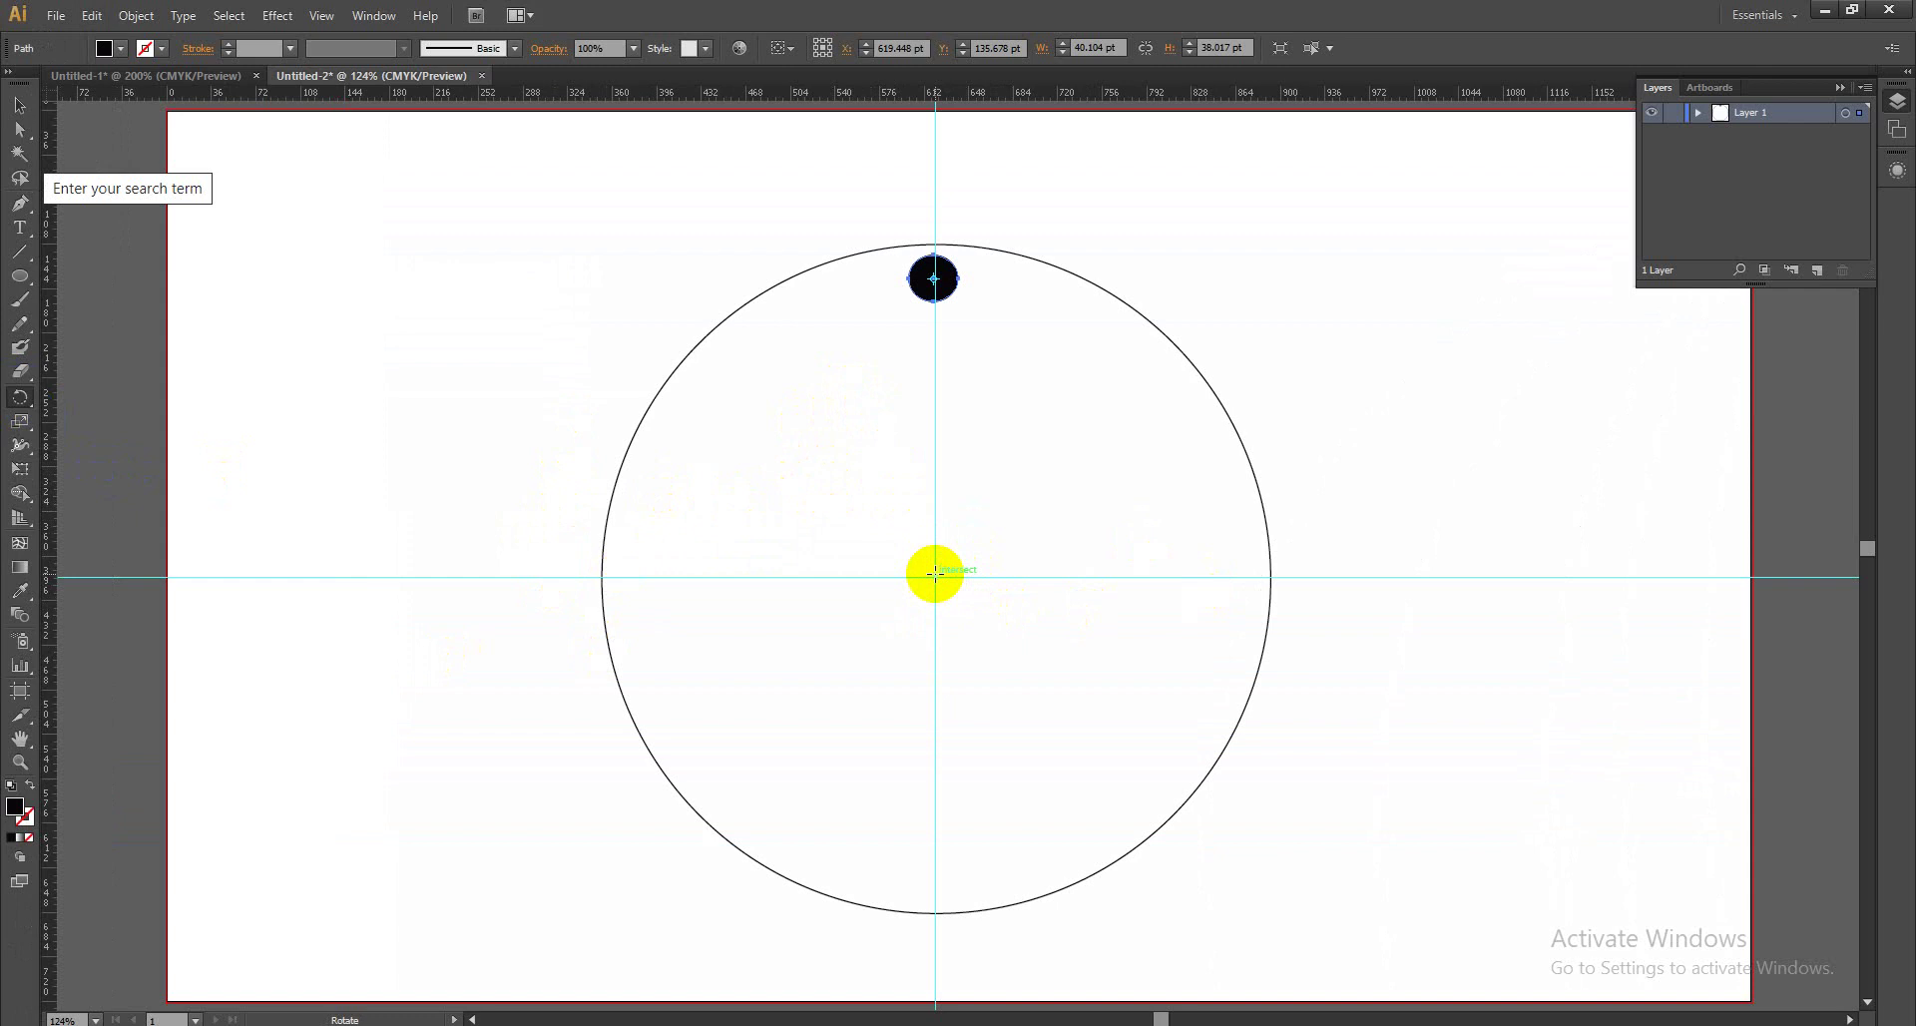
pyautogui.press('super')
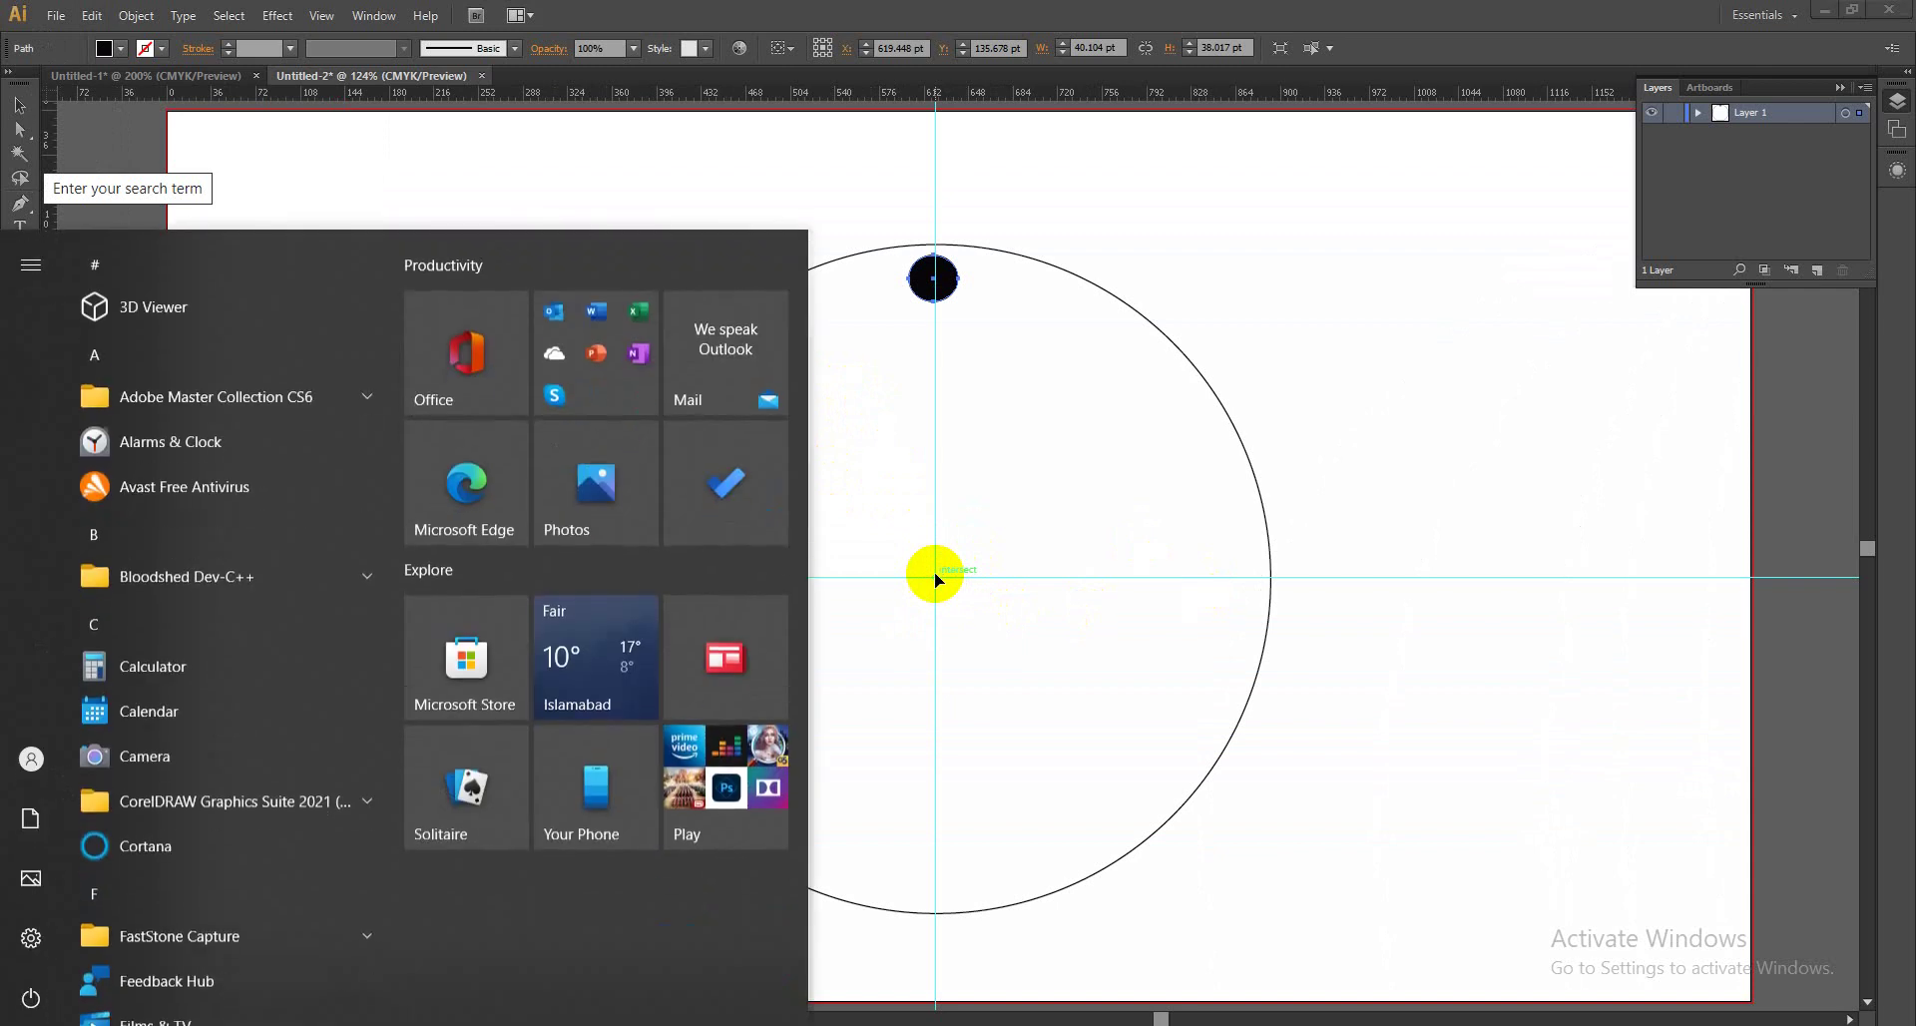
pyautogui.press('Escape')
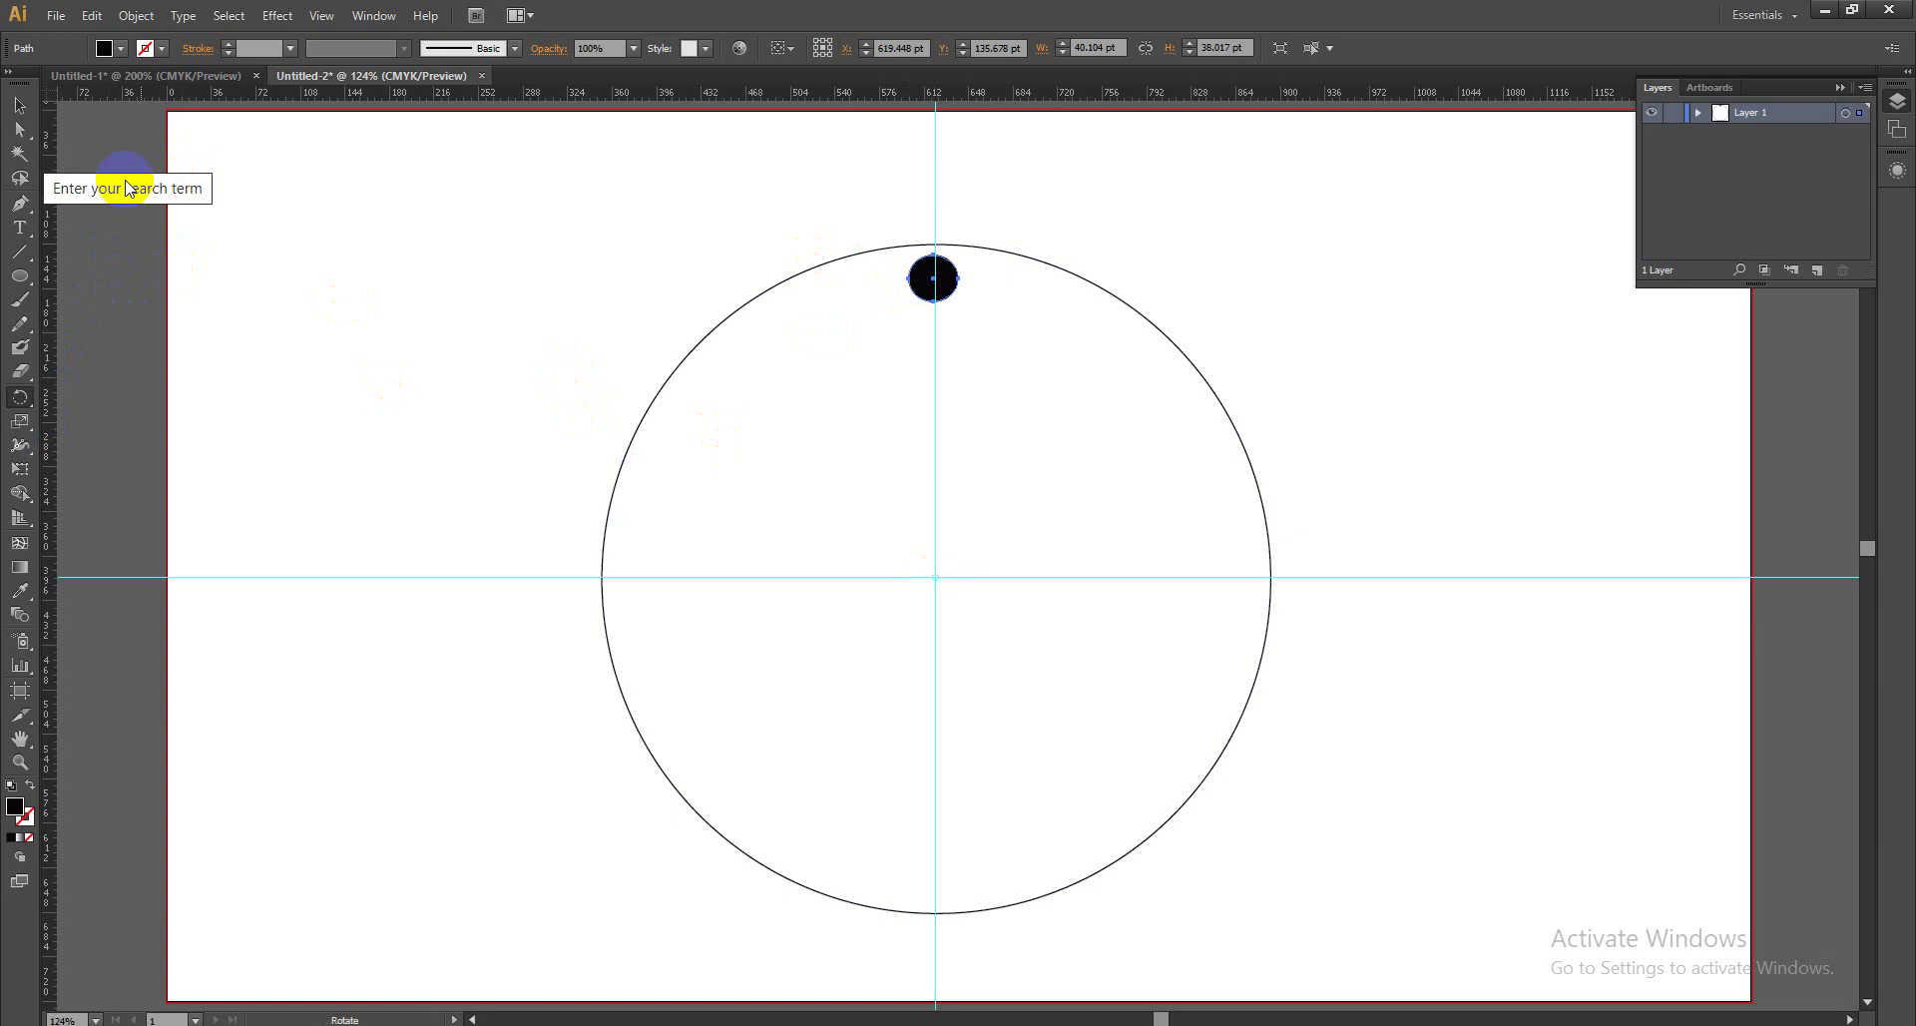
# Nudge the small black dot right to X 620.446 pt on the vertical guide.
pyautogui.click(20, 105)
pyautogui.click(933, 279)
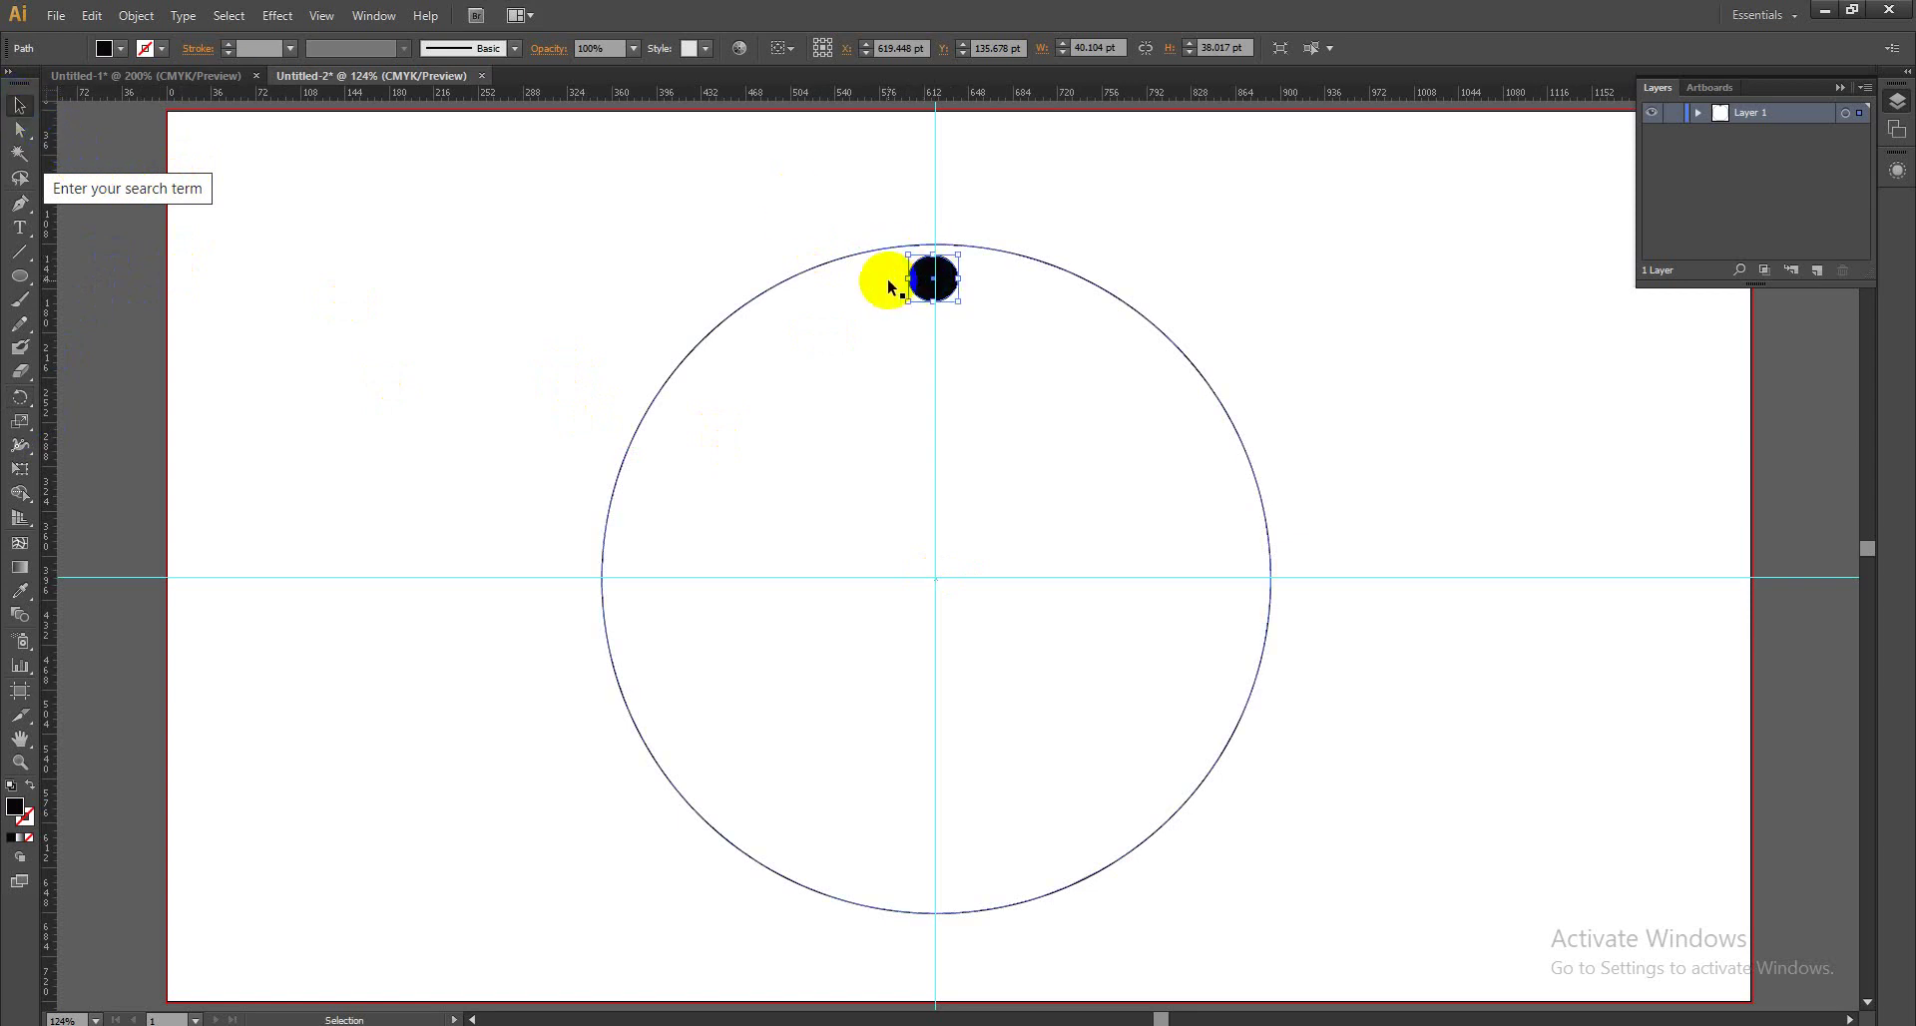
pyautogui.press('Right')
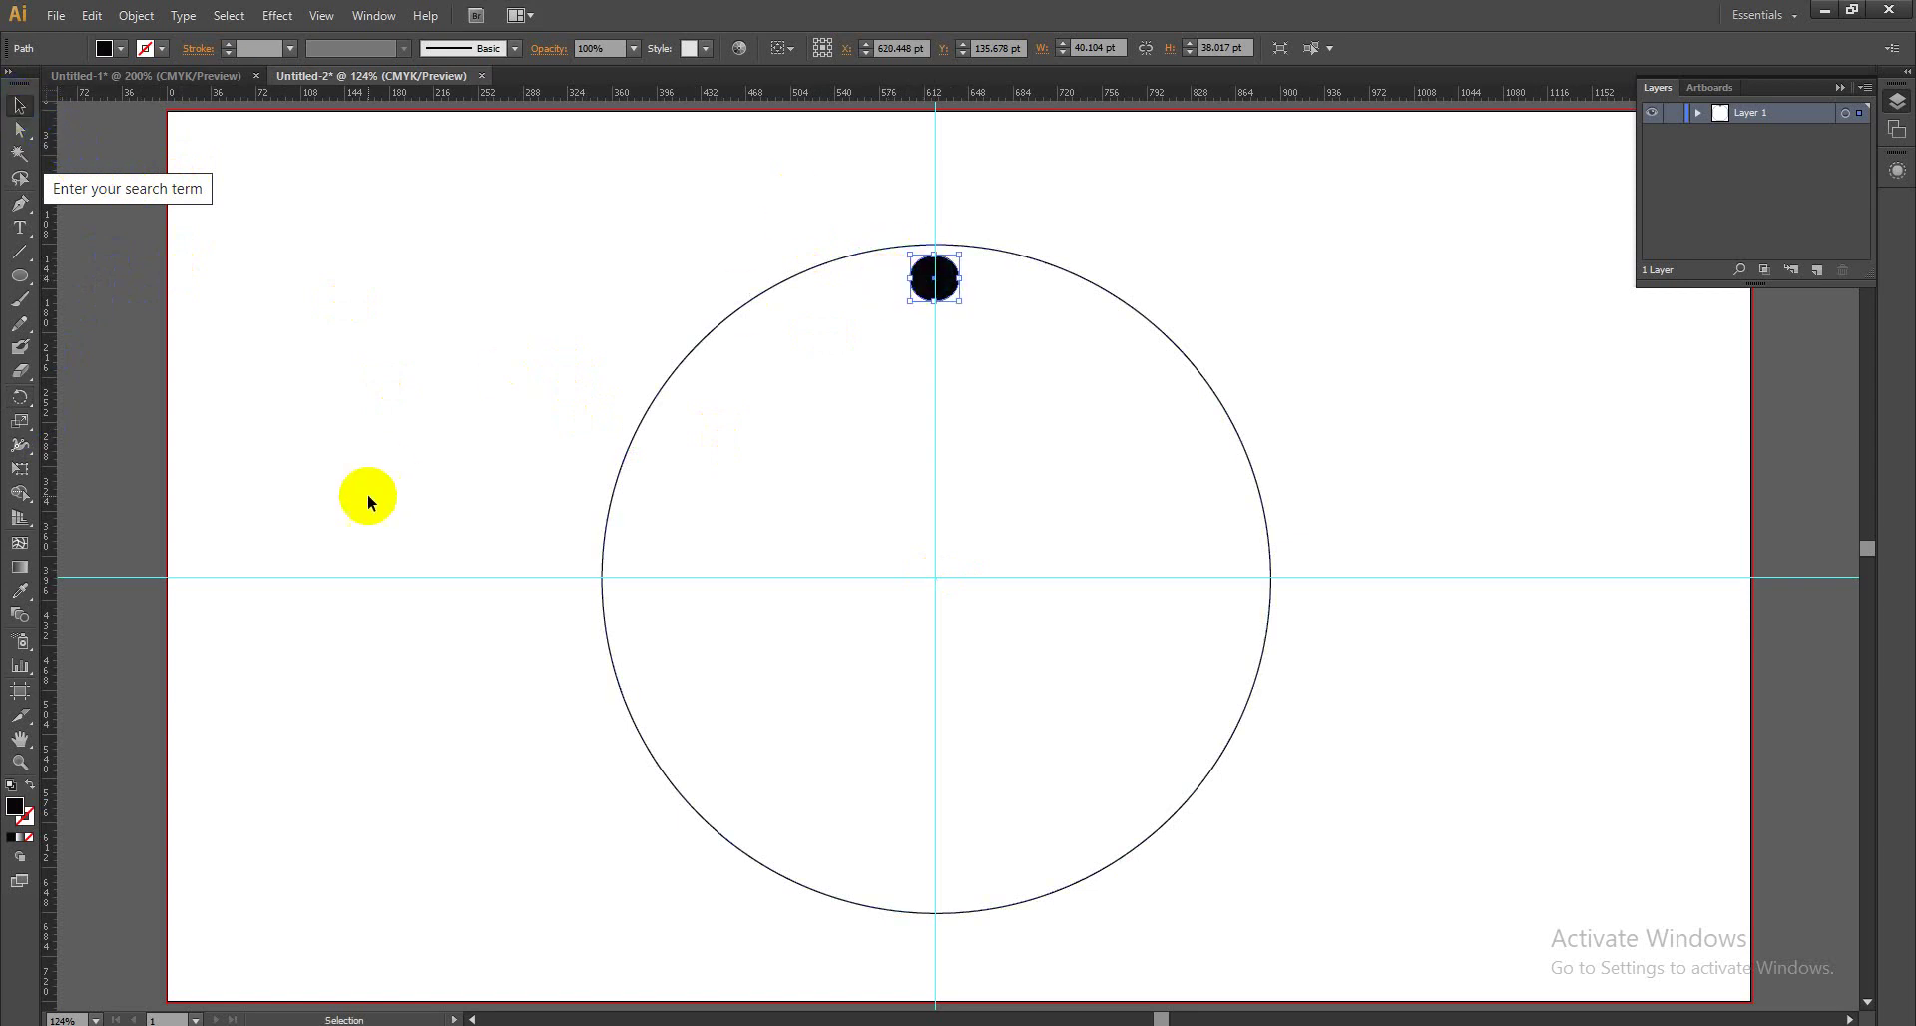
pyautogui.click(31, 398)
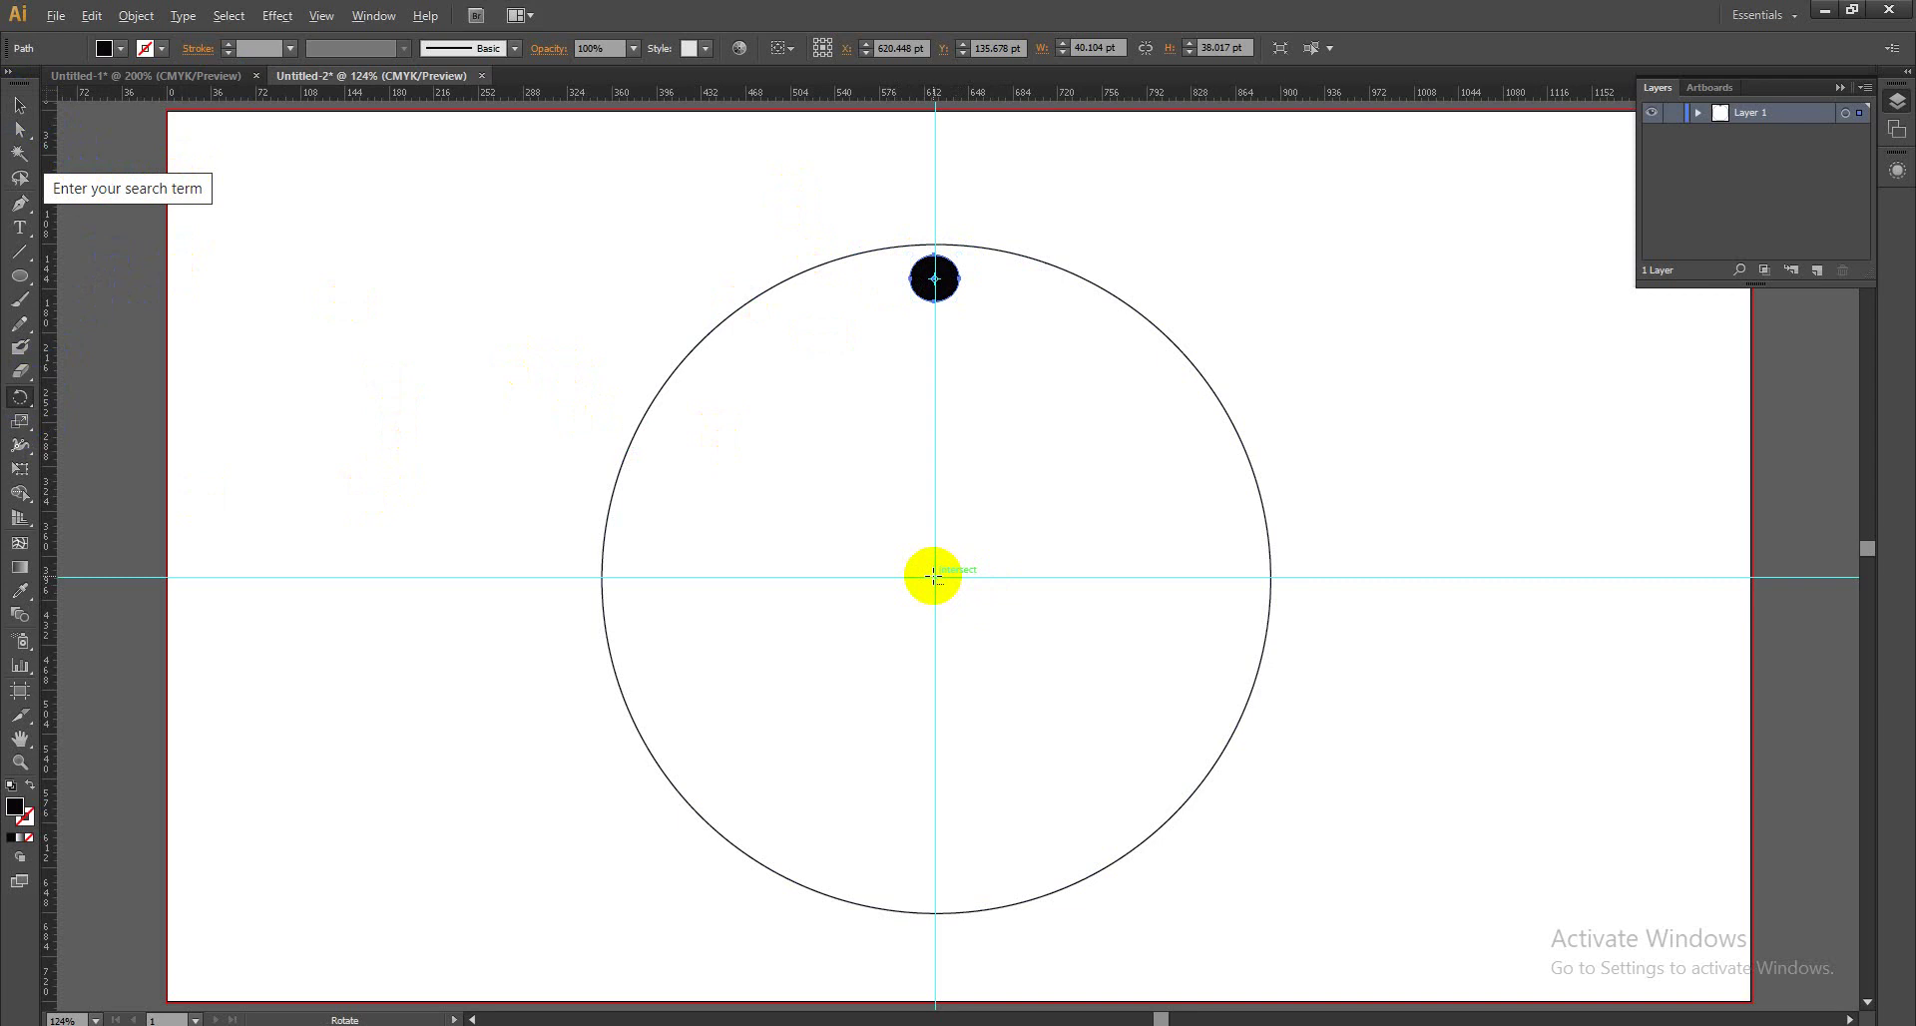
# Rotate-copy the dot by 360/12 (30°) around the circle's centre, repeating with Ctrl+D.
pyautogui.keyDown('alt'); pyautogui.click(932, 576); pyautogui.keyUp('alt')
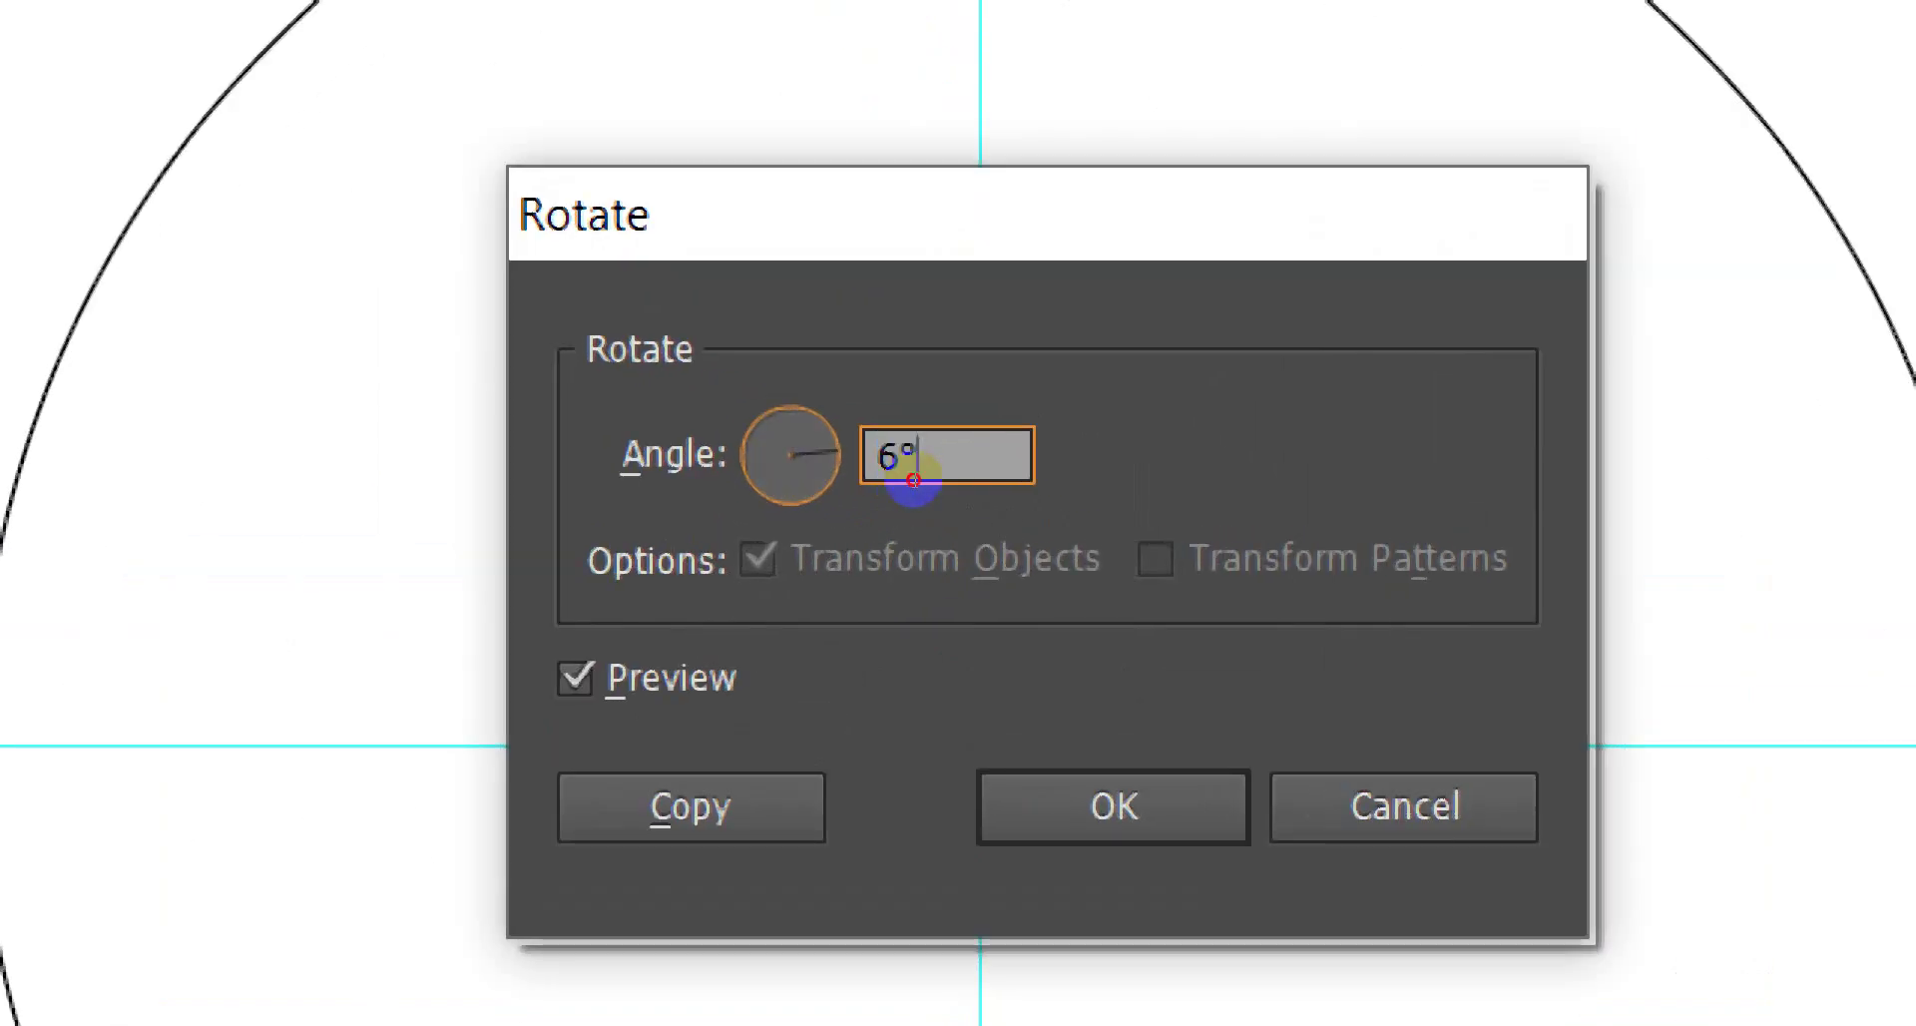
pyautogui.moveTo(914, 477); pyautogui.dragTo(890, 485)
pyautogui.write('3')
pyautogui.write('60')
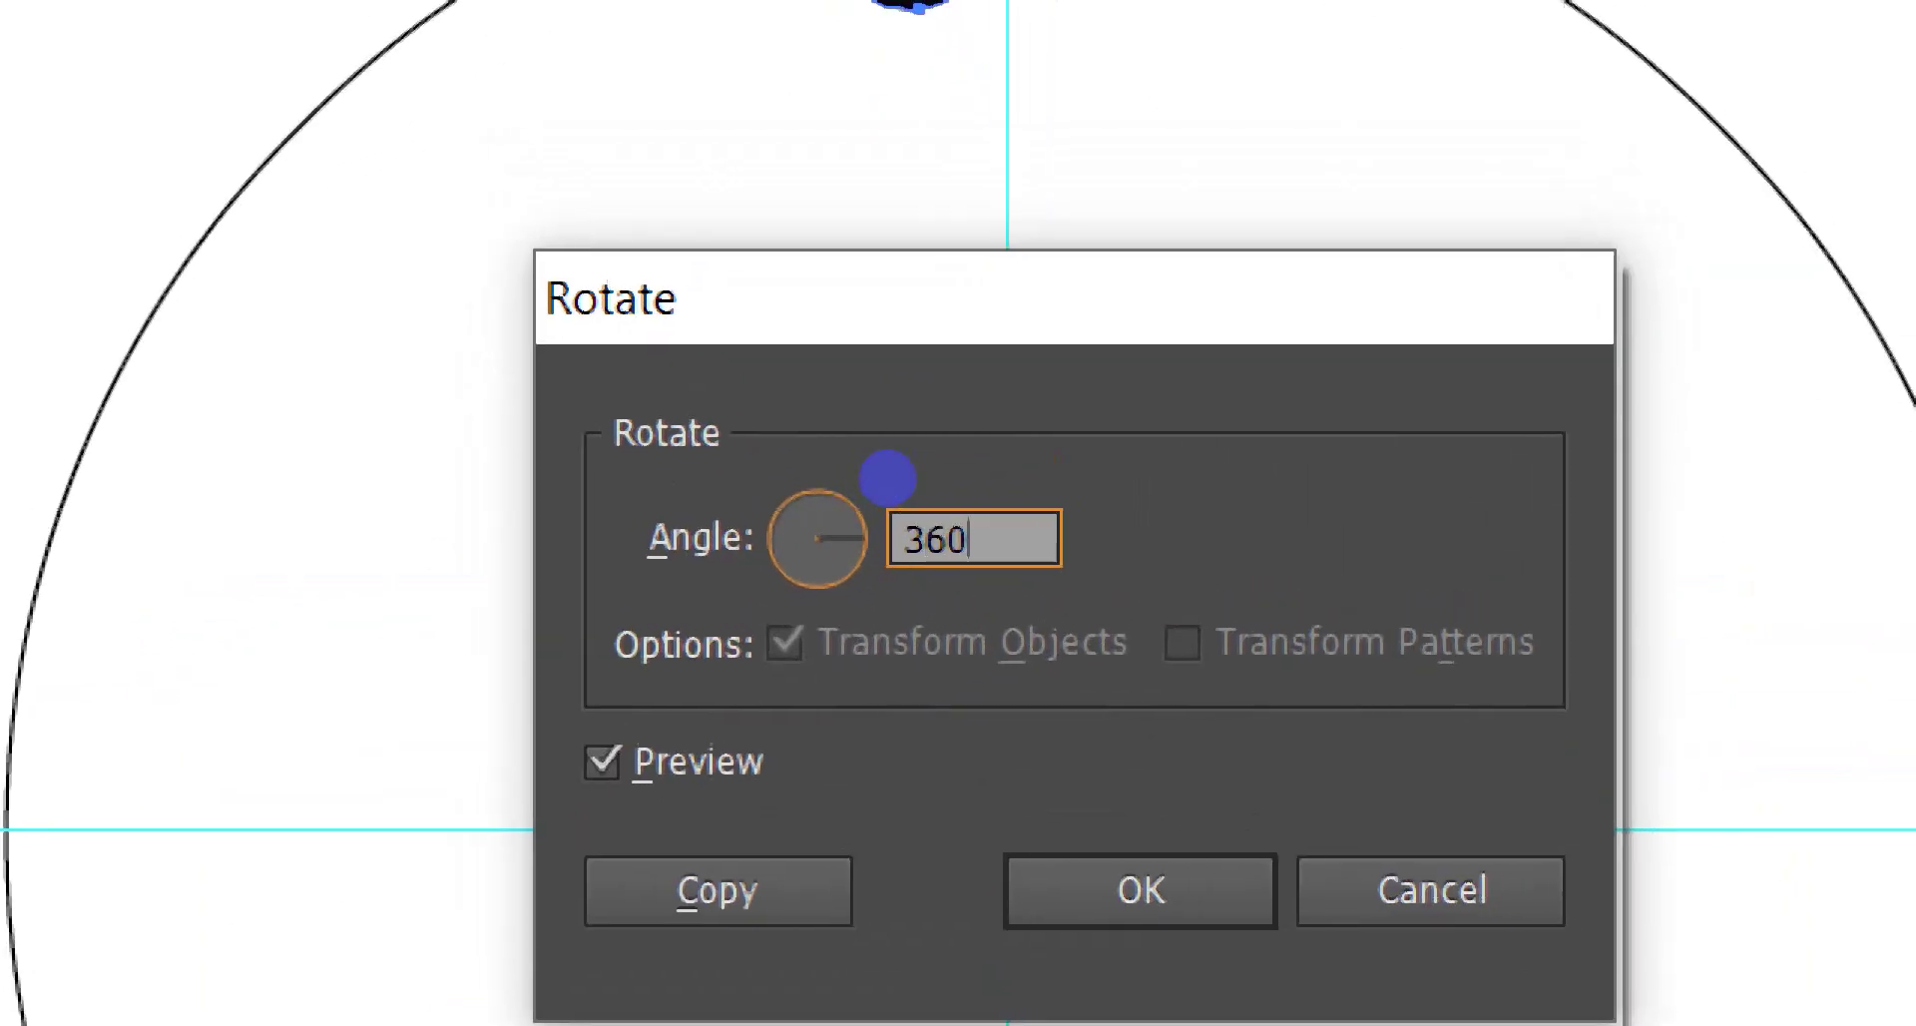
pyautogui.write('/1')
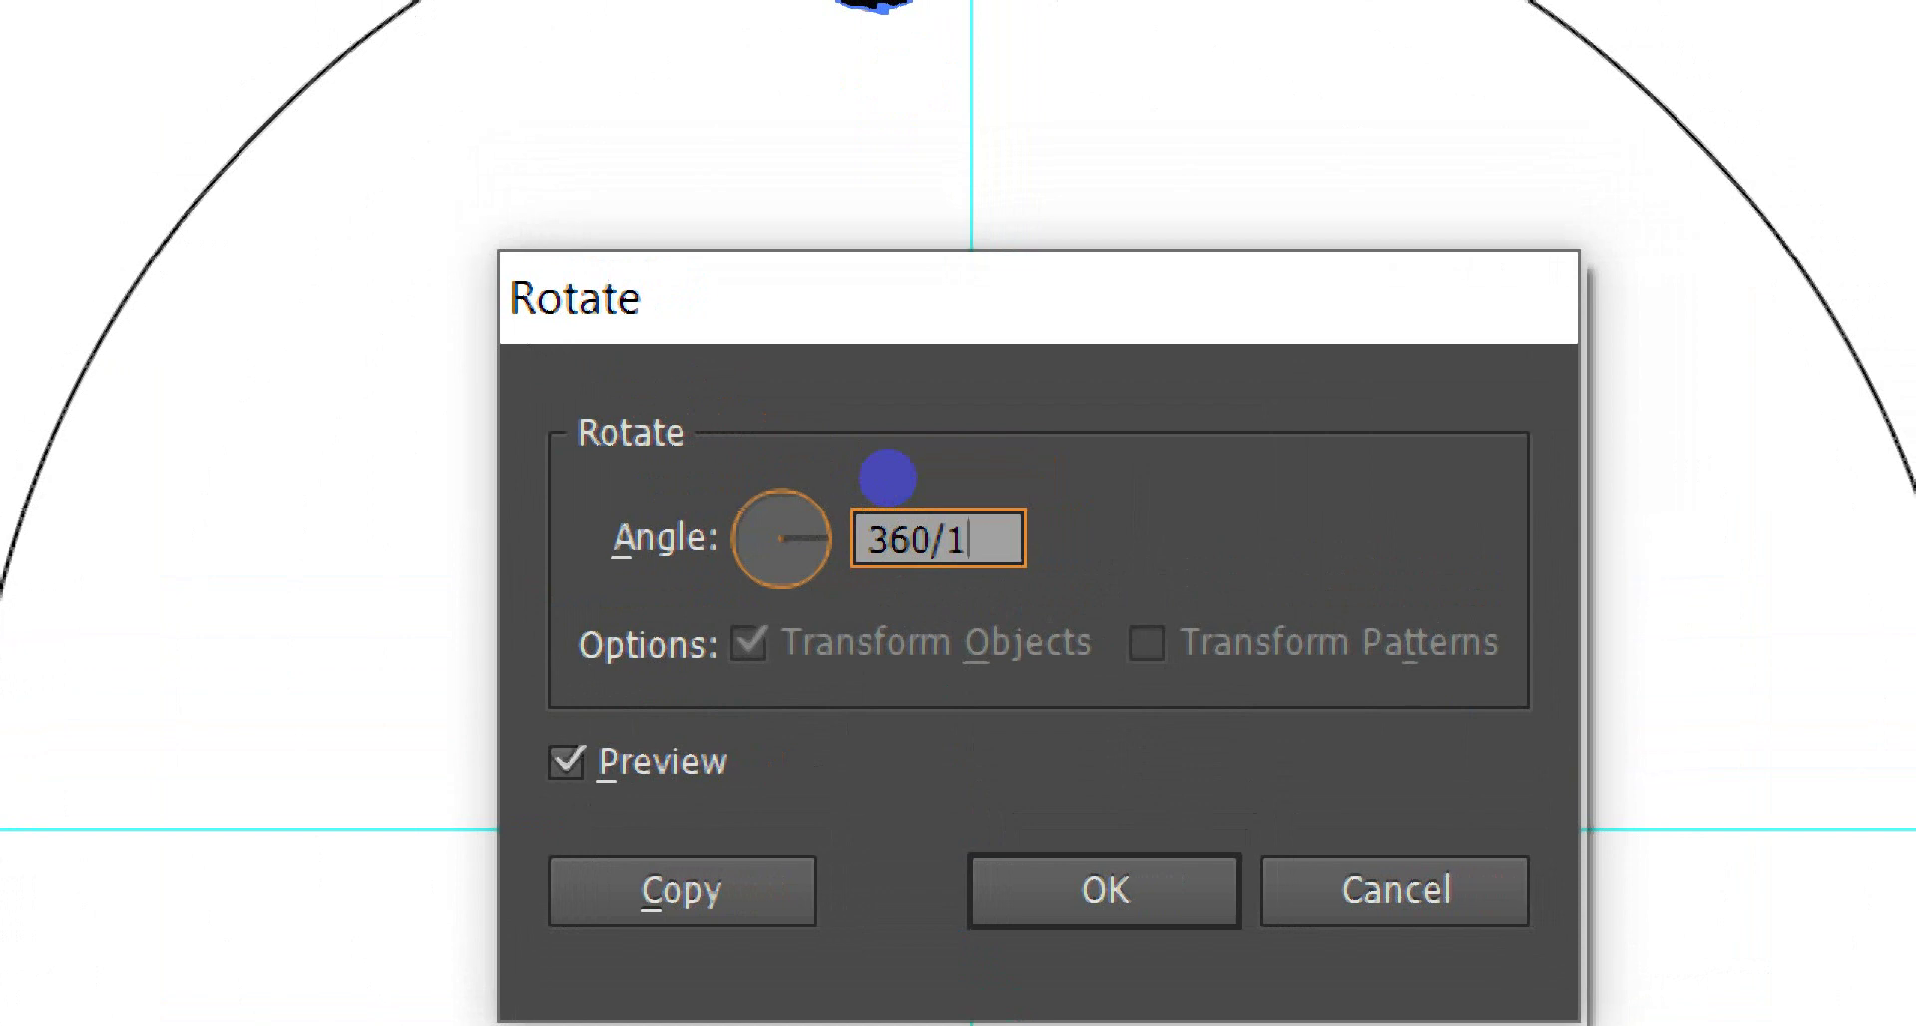
pyautogui.write('2')
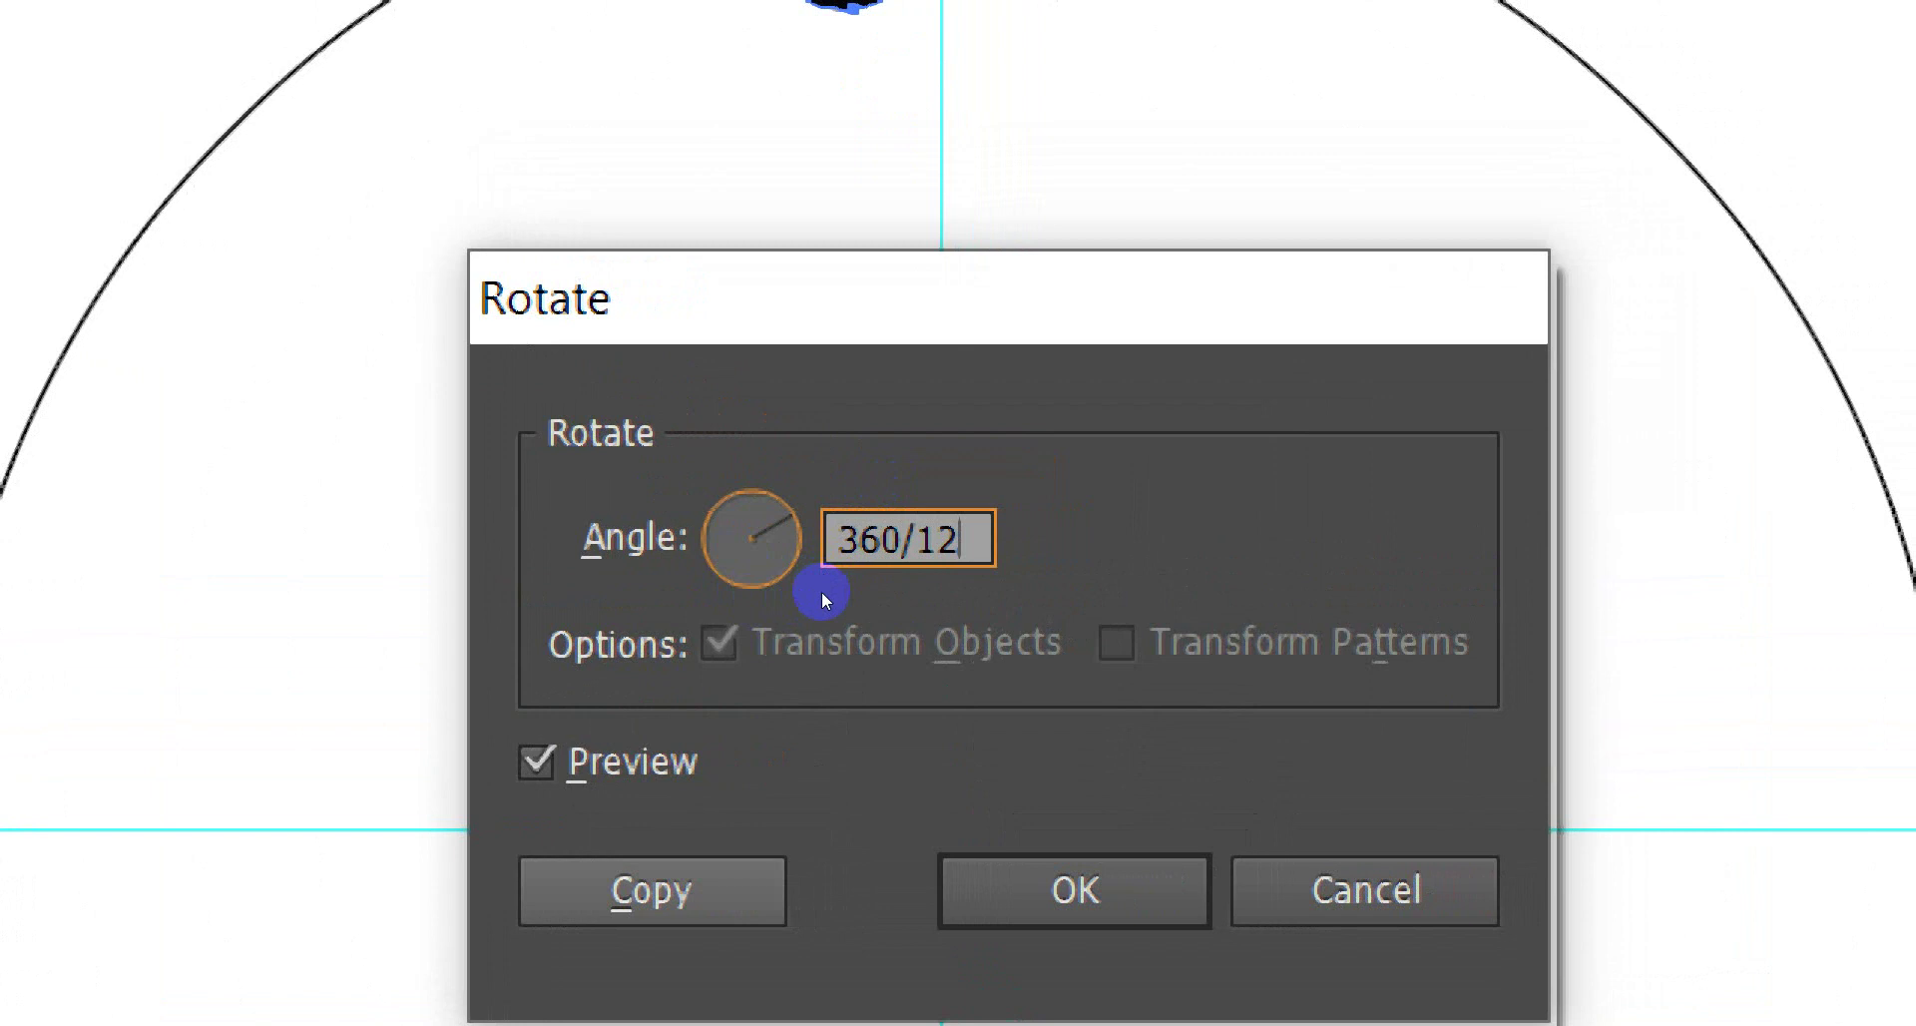
pyautogui.press('Tab')
pyautogui.press('Return')
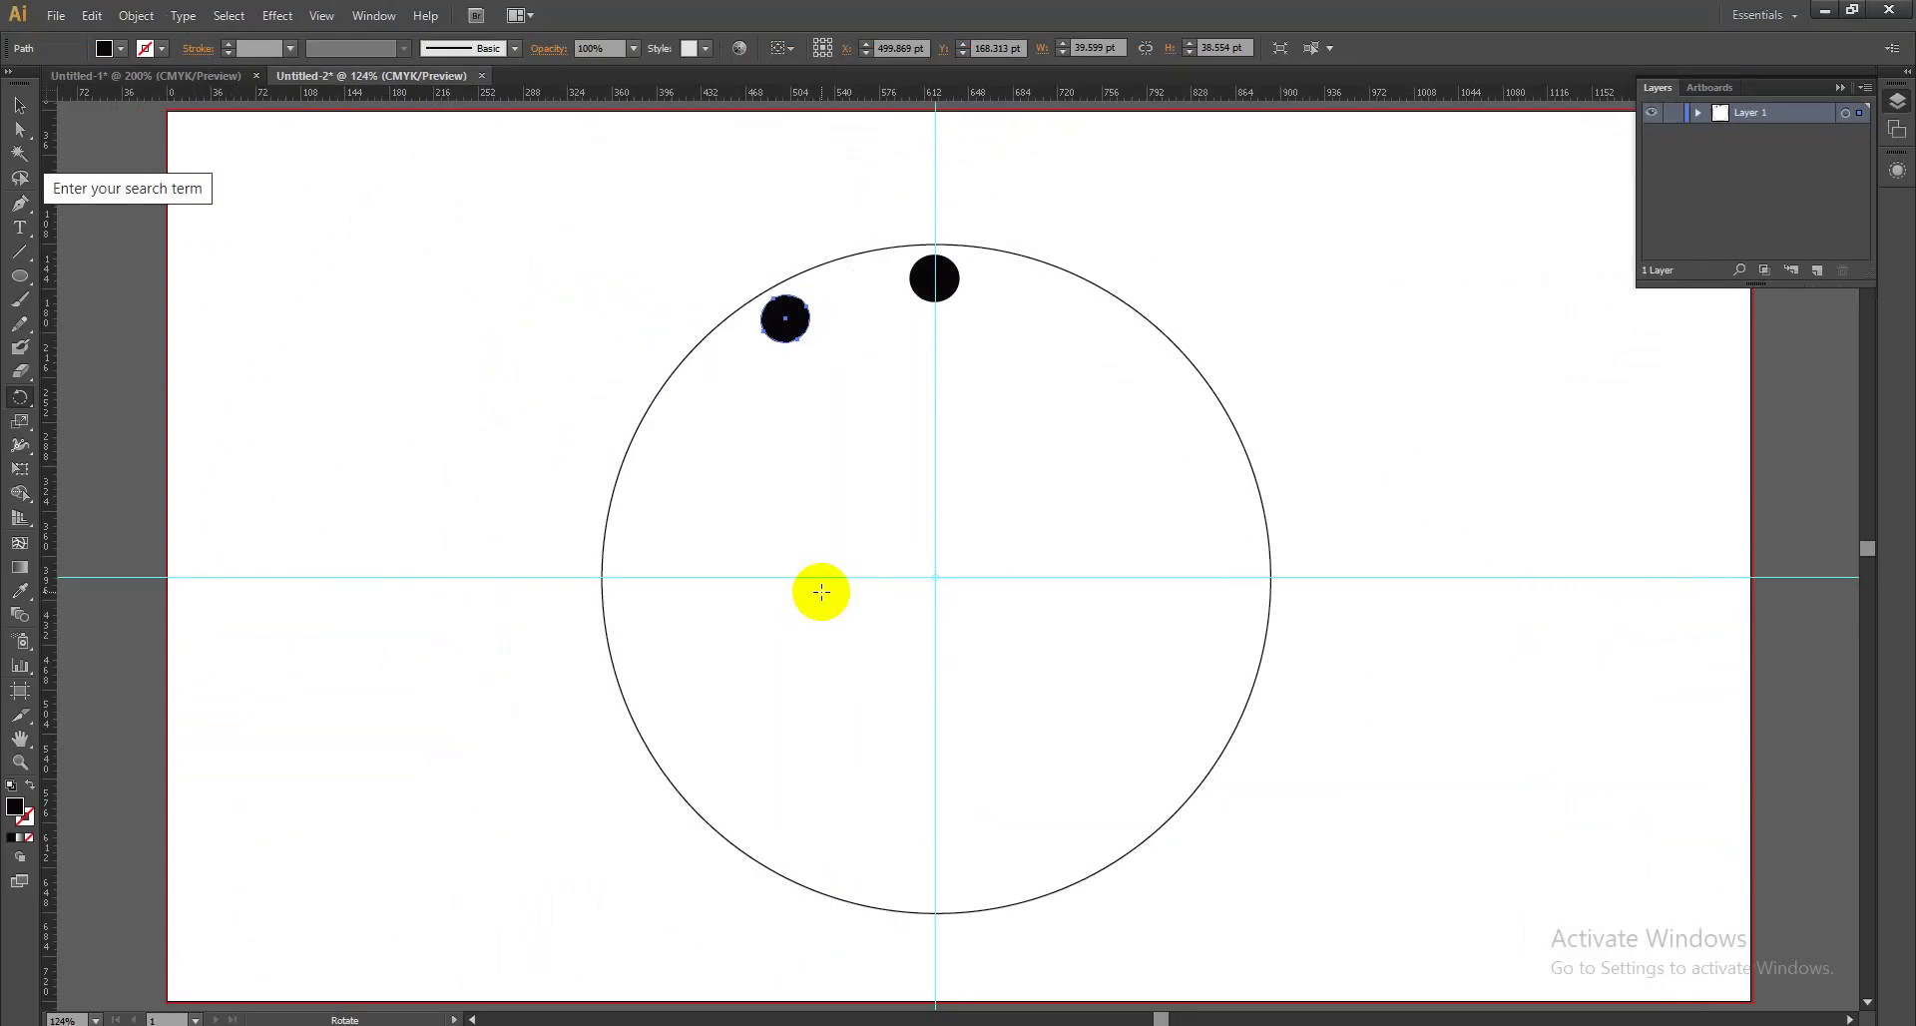
pyautogui.hotkey('ctrl', 'd')
pyautogui.hotkey('ctrl', 'd')
pyautogui.hotkey('ctrl', 'd')
pyautogui.hotkey('ctrl', 'd')
pyautogui.hotkey('ctrl', 'd')
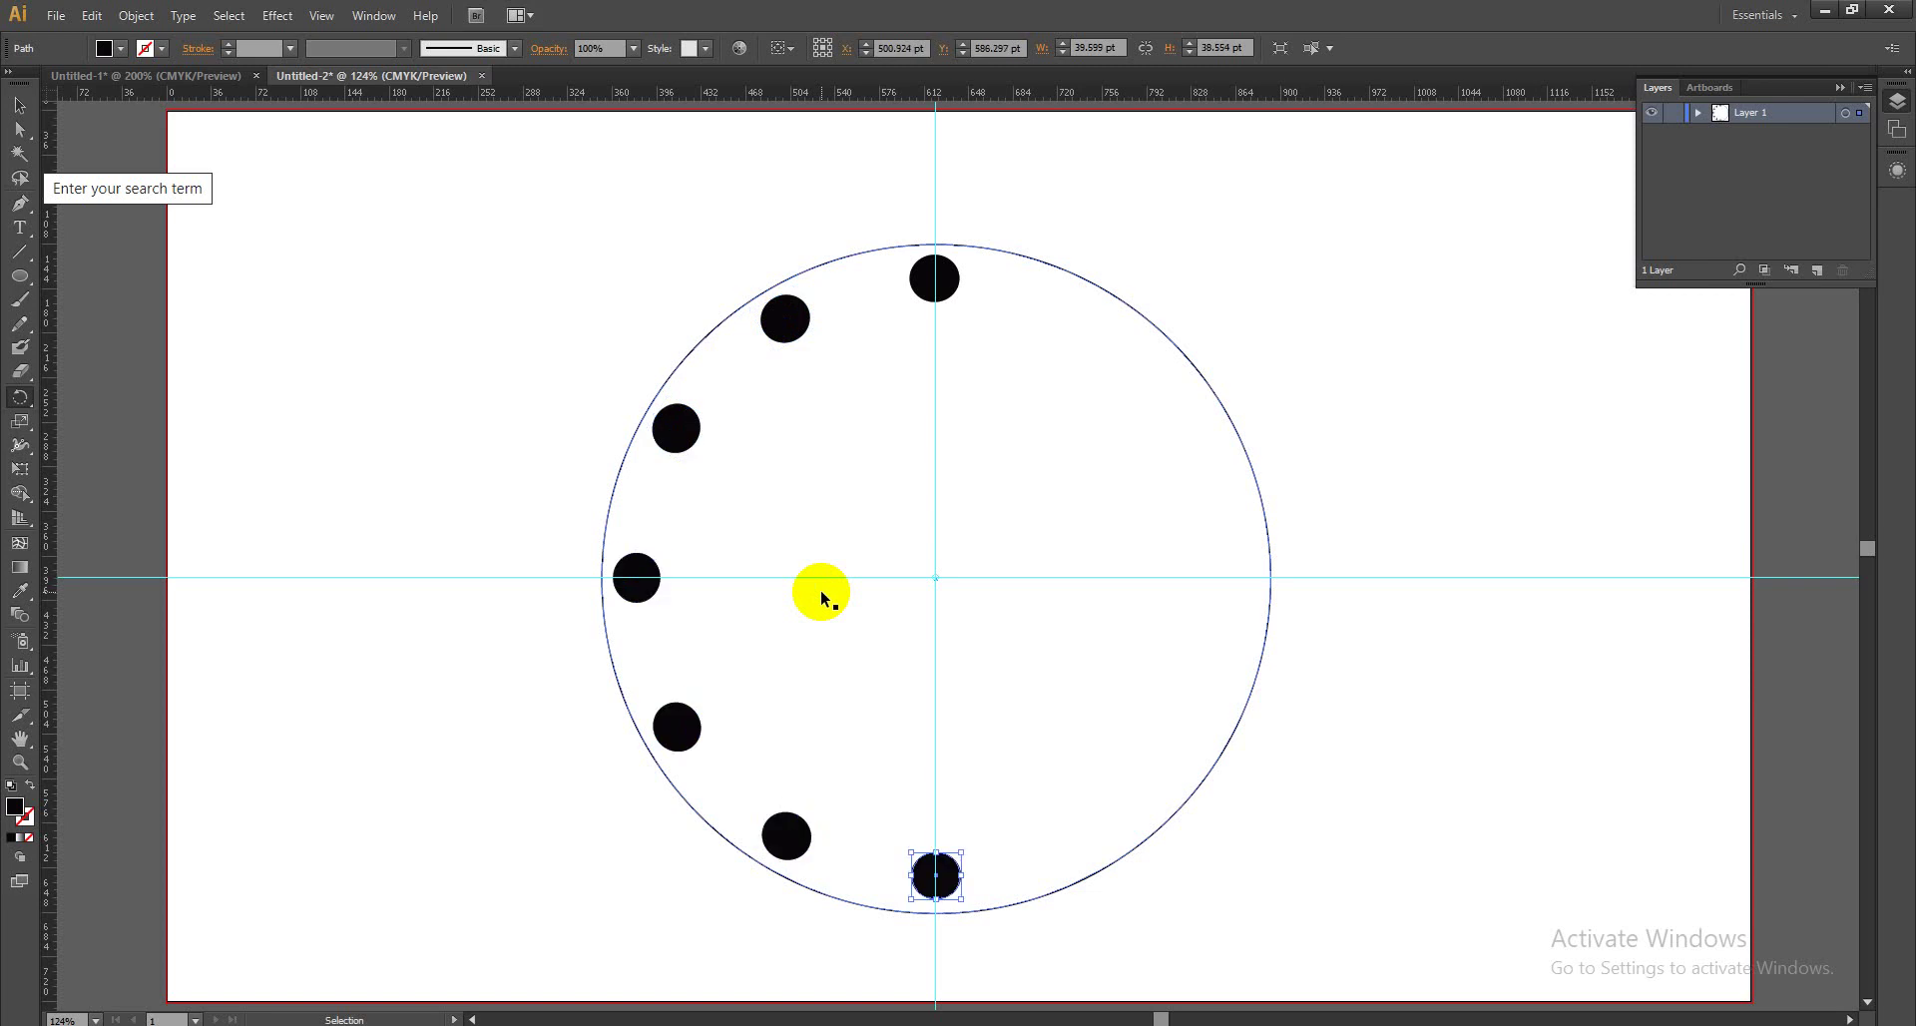
pyautogui.hotkey('ctrl', 'd')
pyautogui.hotkey('ctrl', 'd')
pyautogui.hotkey('ctrl', 'd')
pyautogui.hotkey('ctrl', 'd')
pyautogui.hotkey('ctrl', 'd')
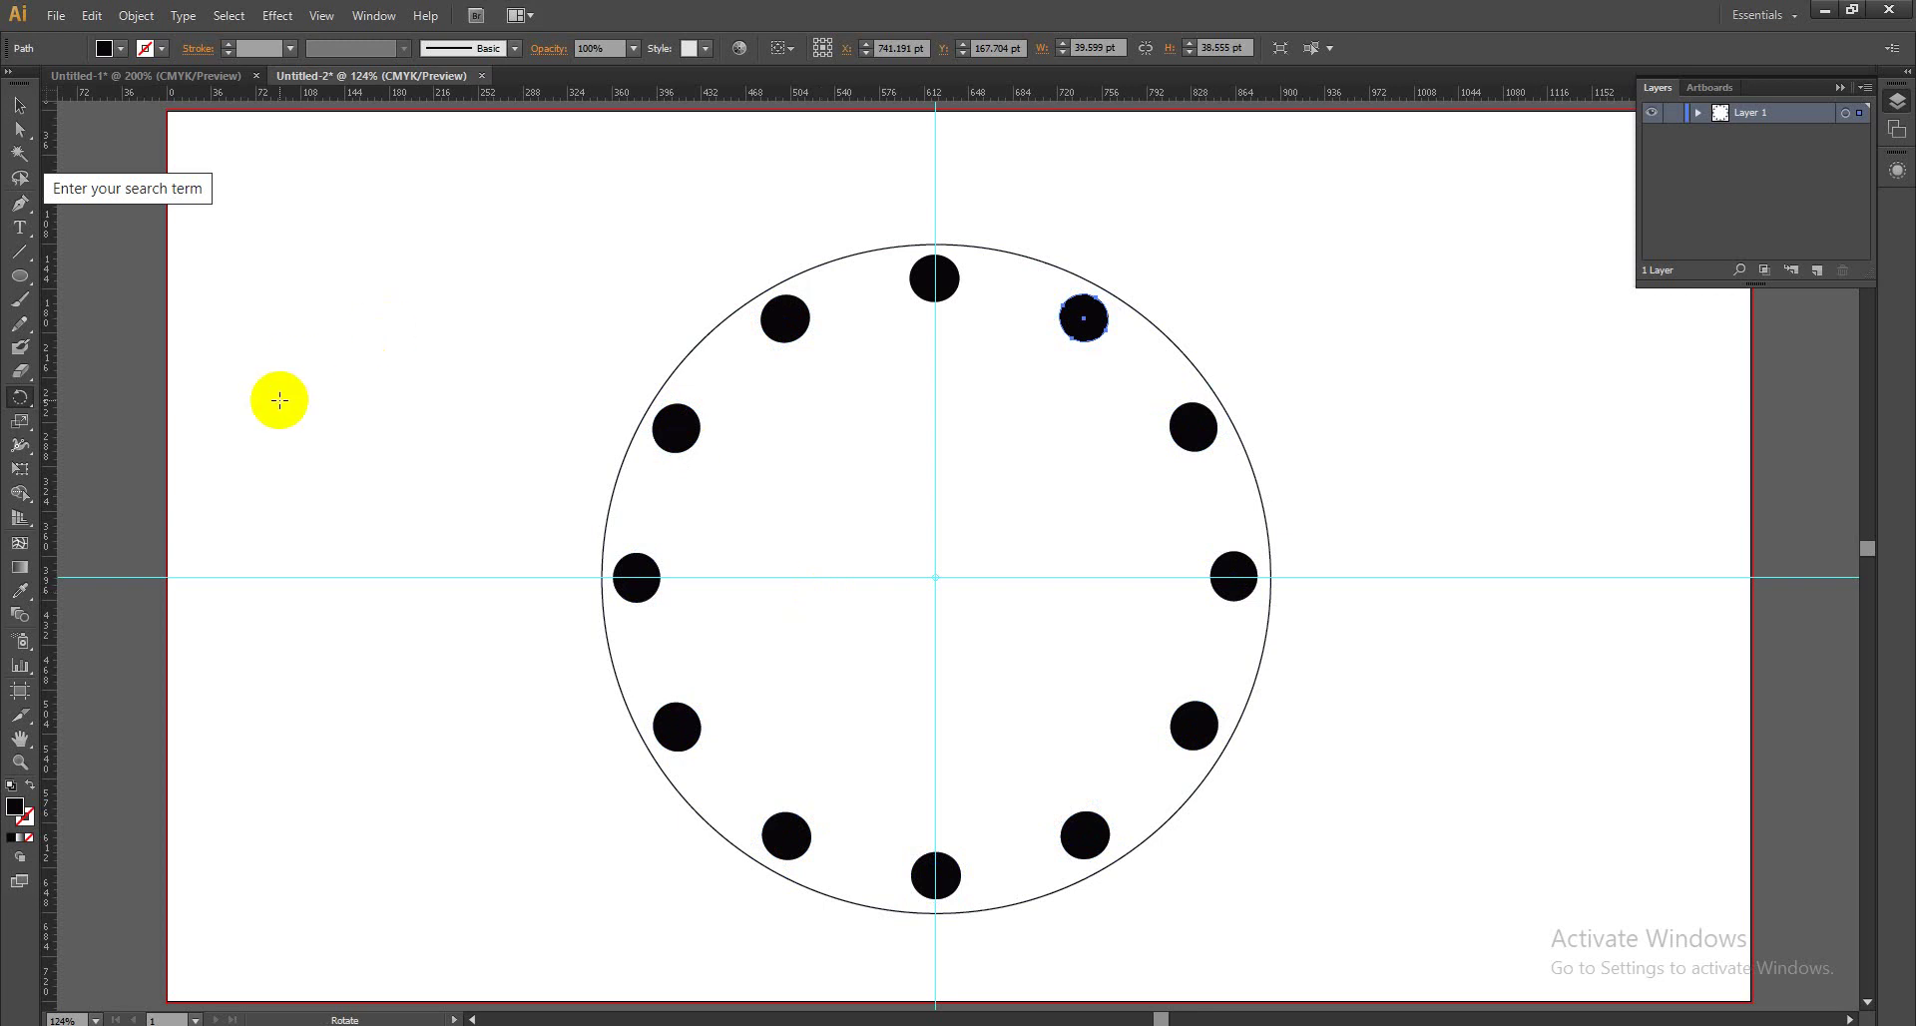
# Draw a thin vertical rectangle over the top dot with the Rectangle Tool.
pyautogui.press('ctrl')
pyautogui.click(20, 279)
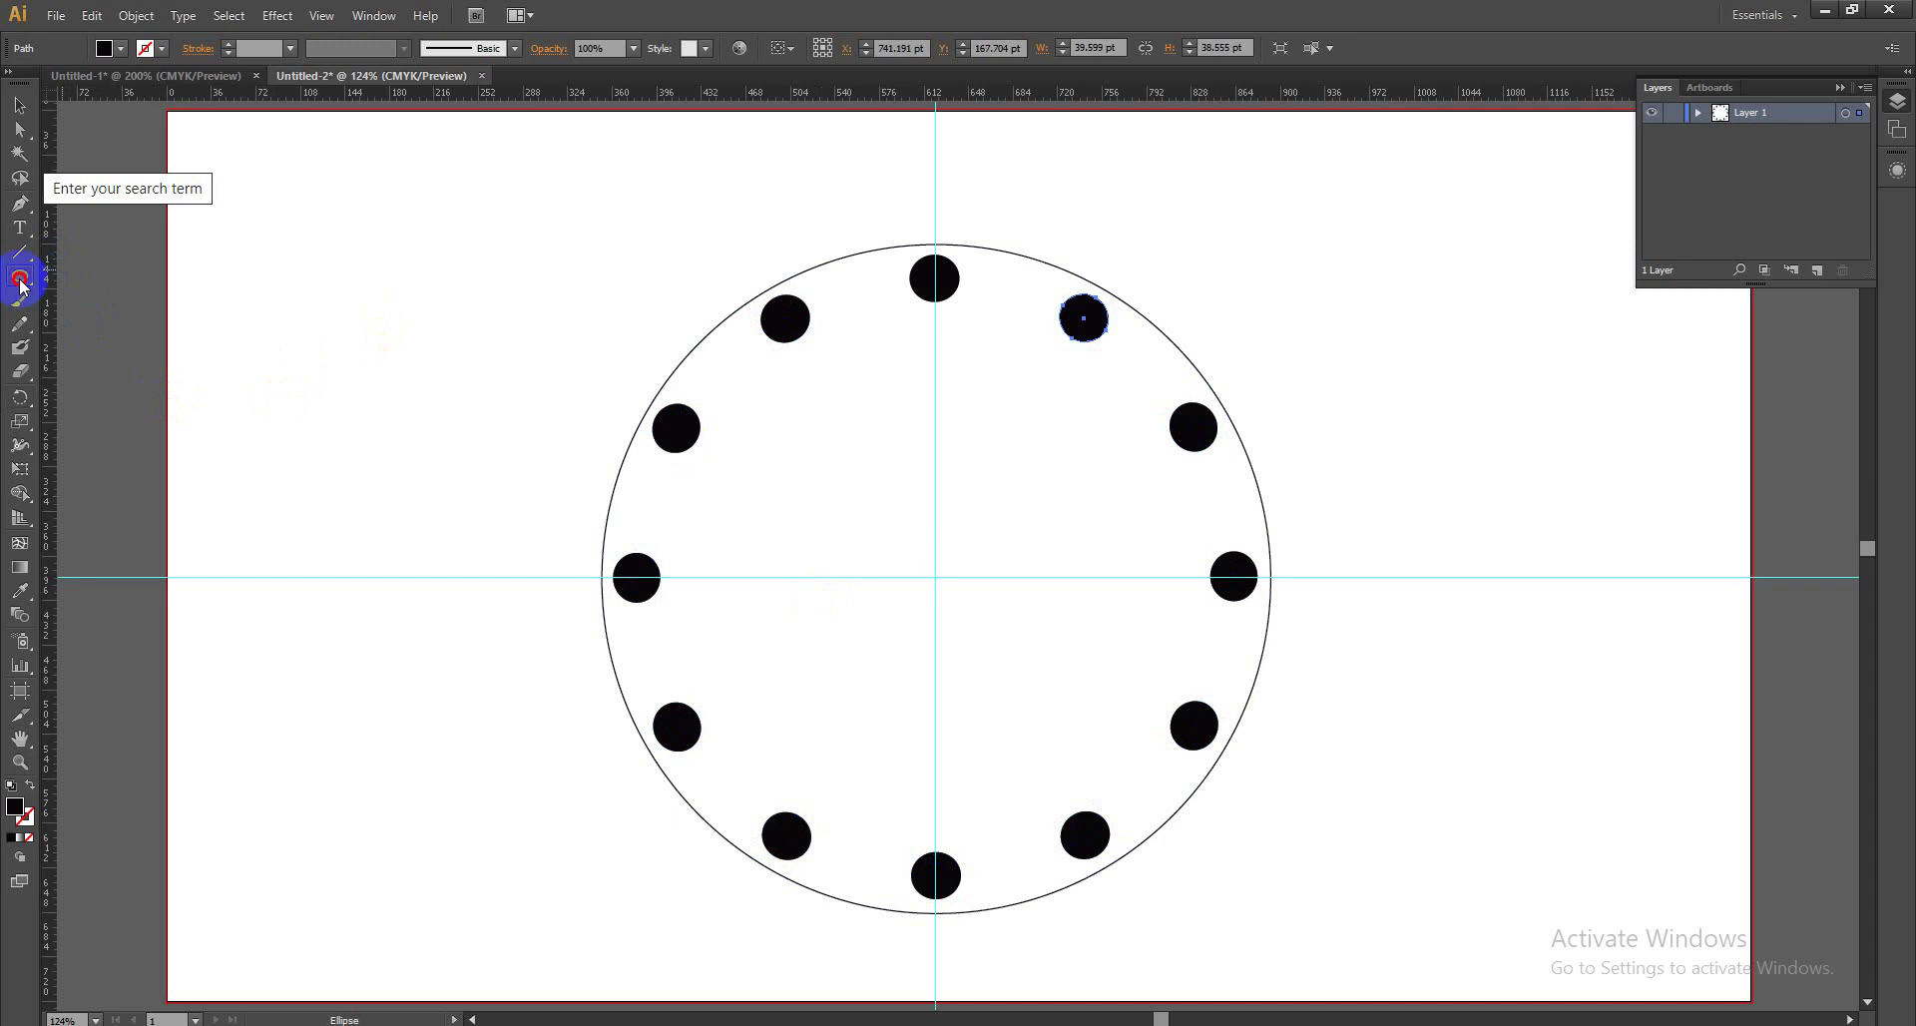
pyautogui.moveTo(20, 286); pyautogui.dragTo(75, 277)
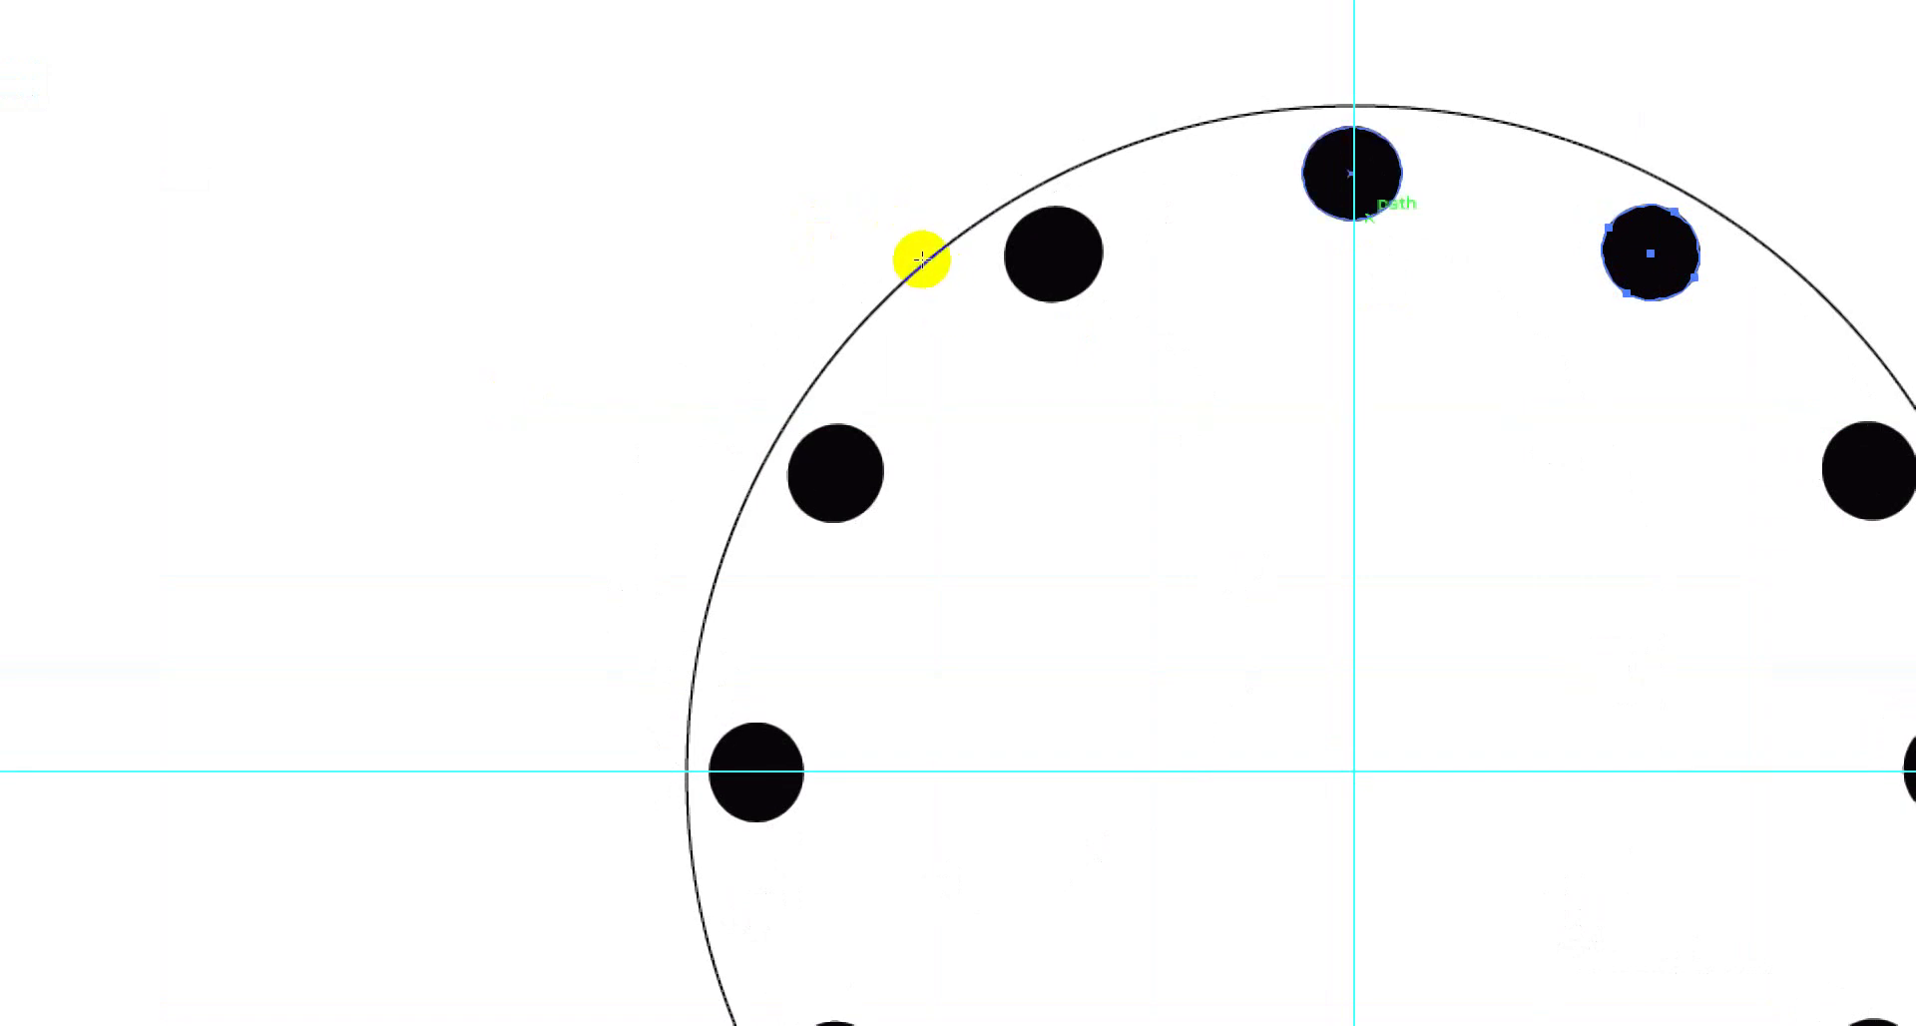
pyautogui.moveTo(1342, 127); pyautogui.dragTo(1352, 219)
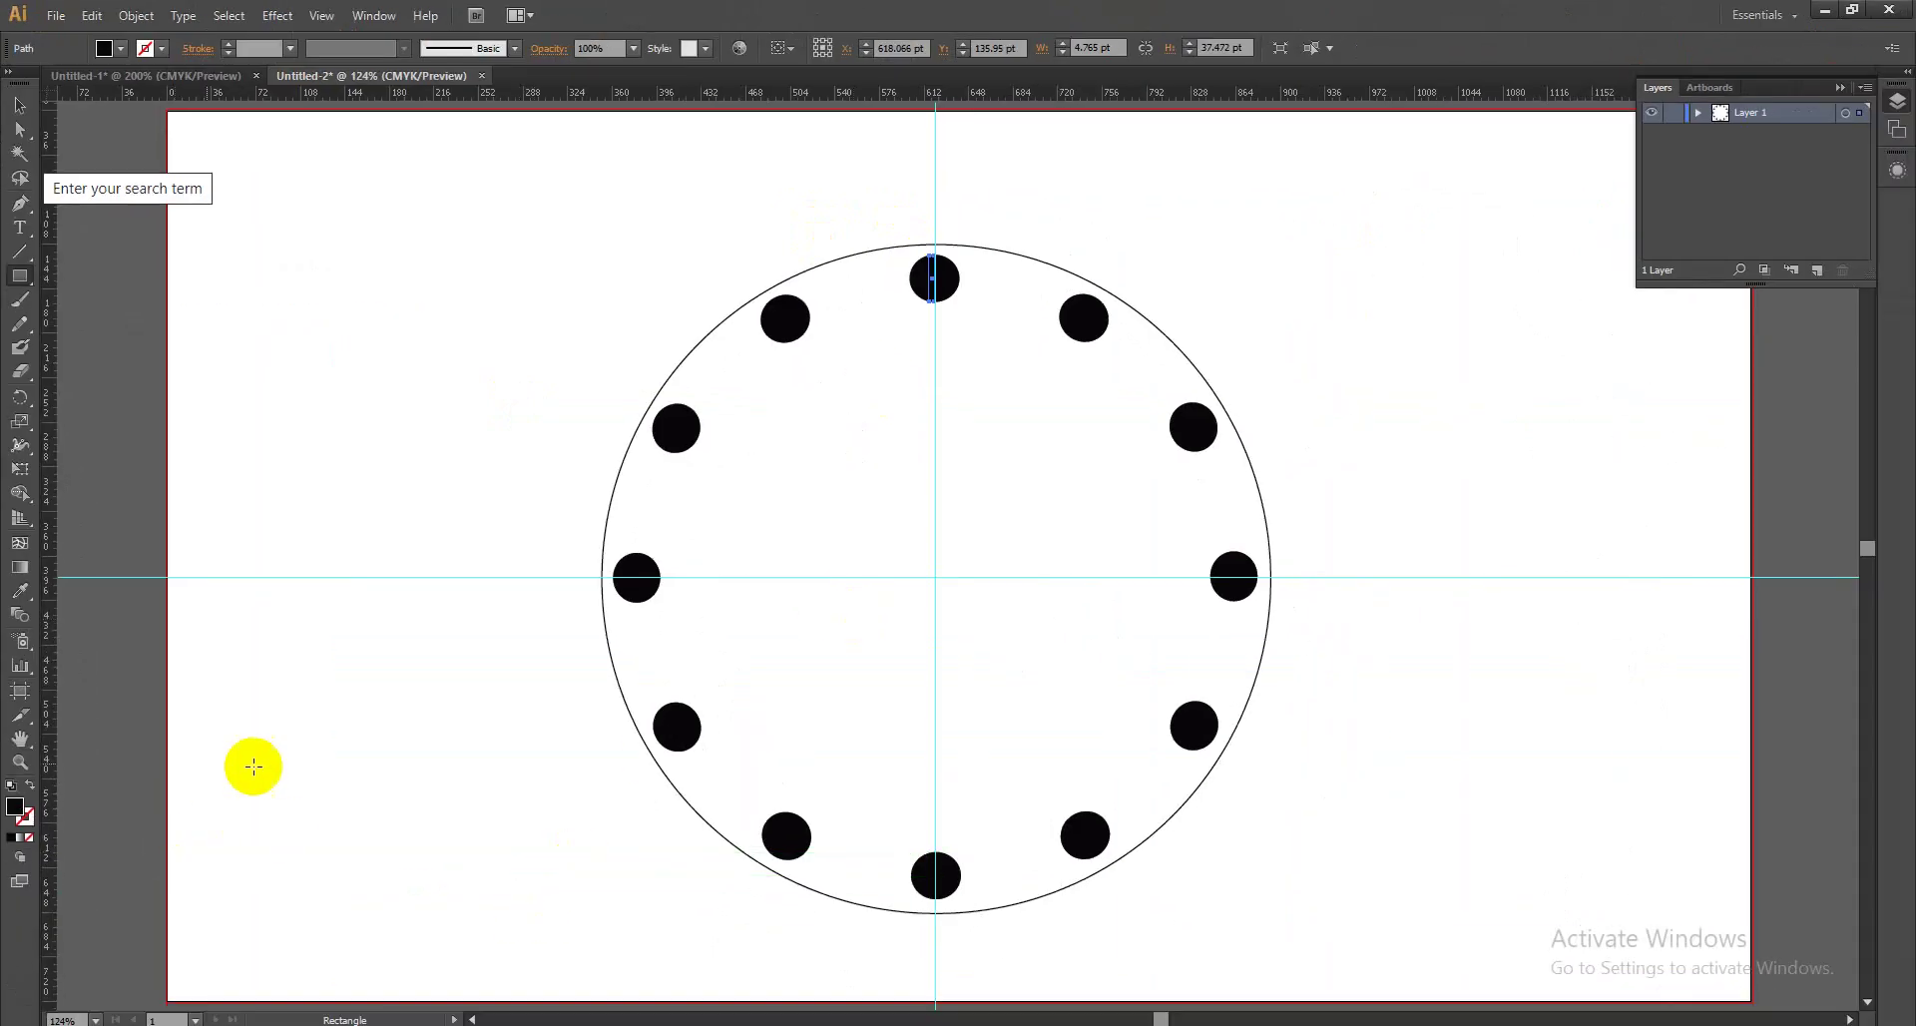
# Fill the thin bar dark navy (0a116d) and centre it at X 620.066 pt.
pyautogui.doubleClick(14, 807)
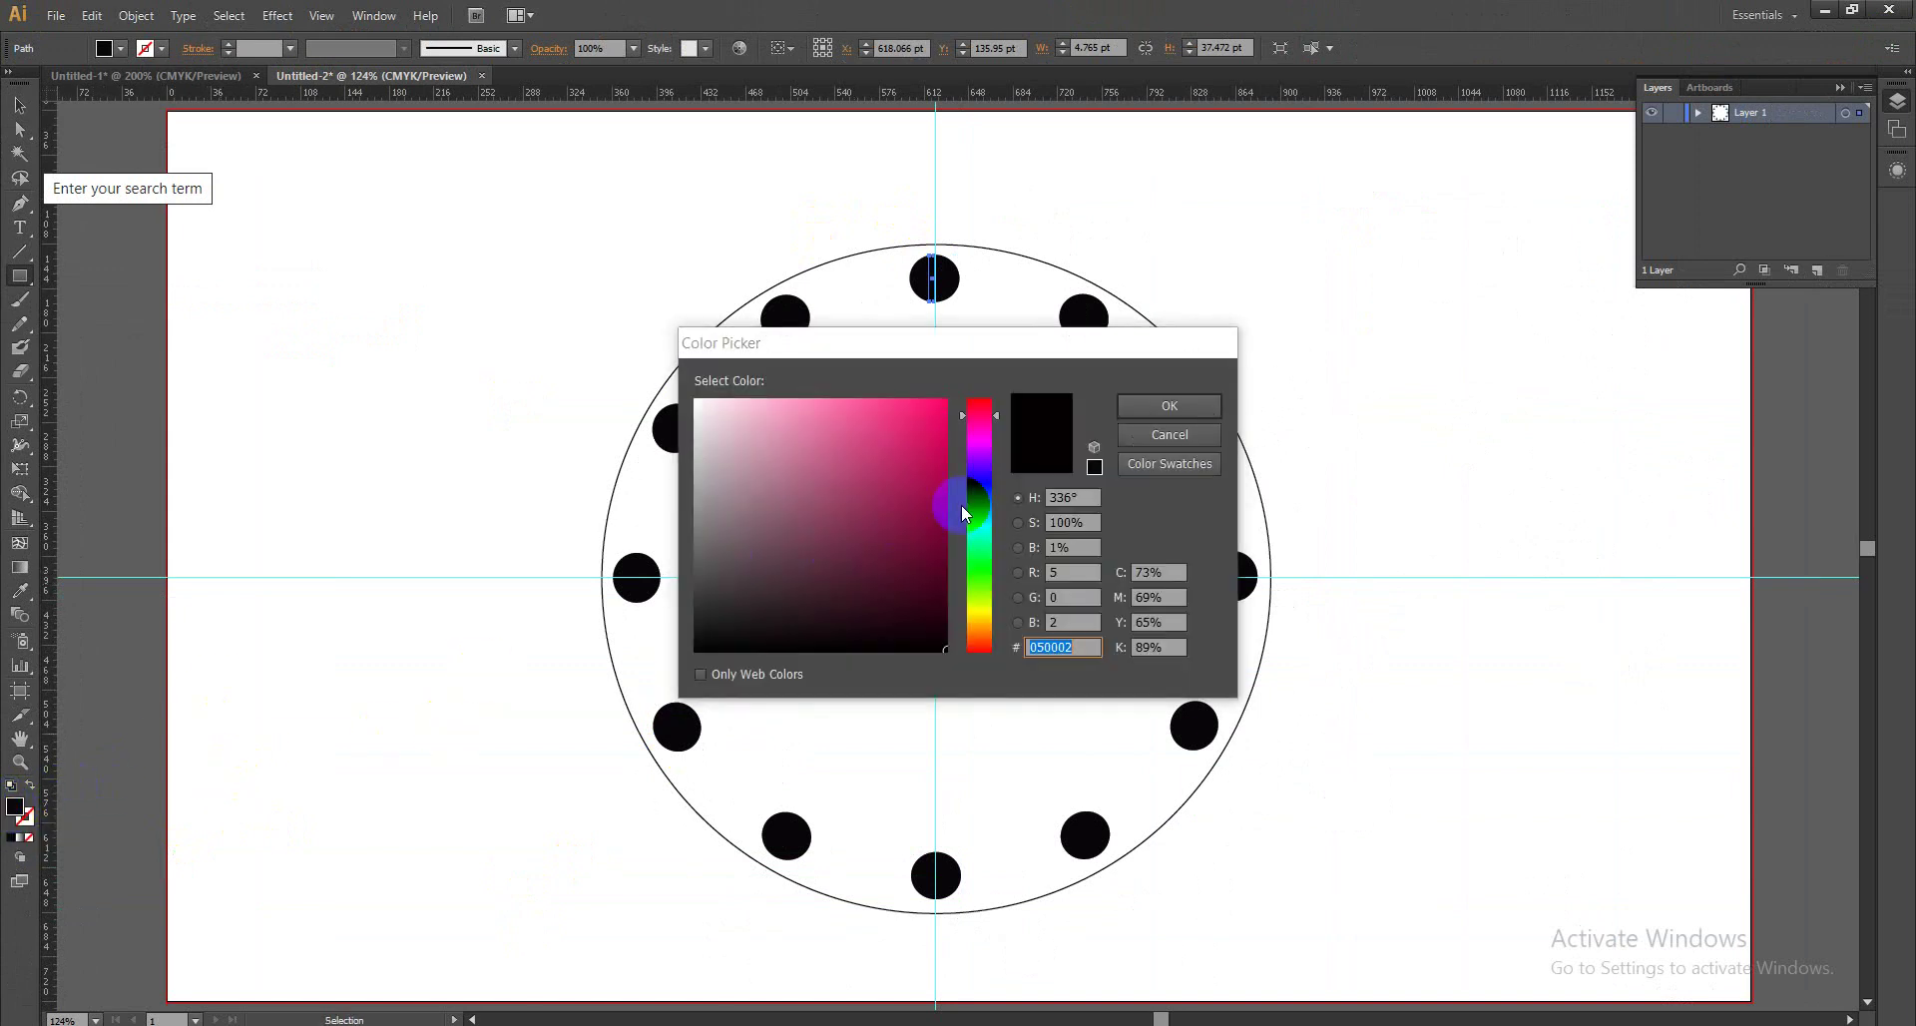
pyautogui.click(975, 487)
pyautogui.click(925, 544)
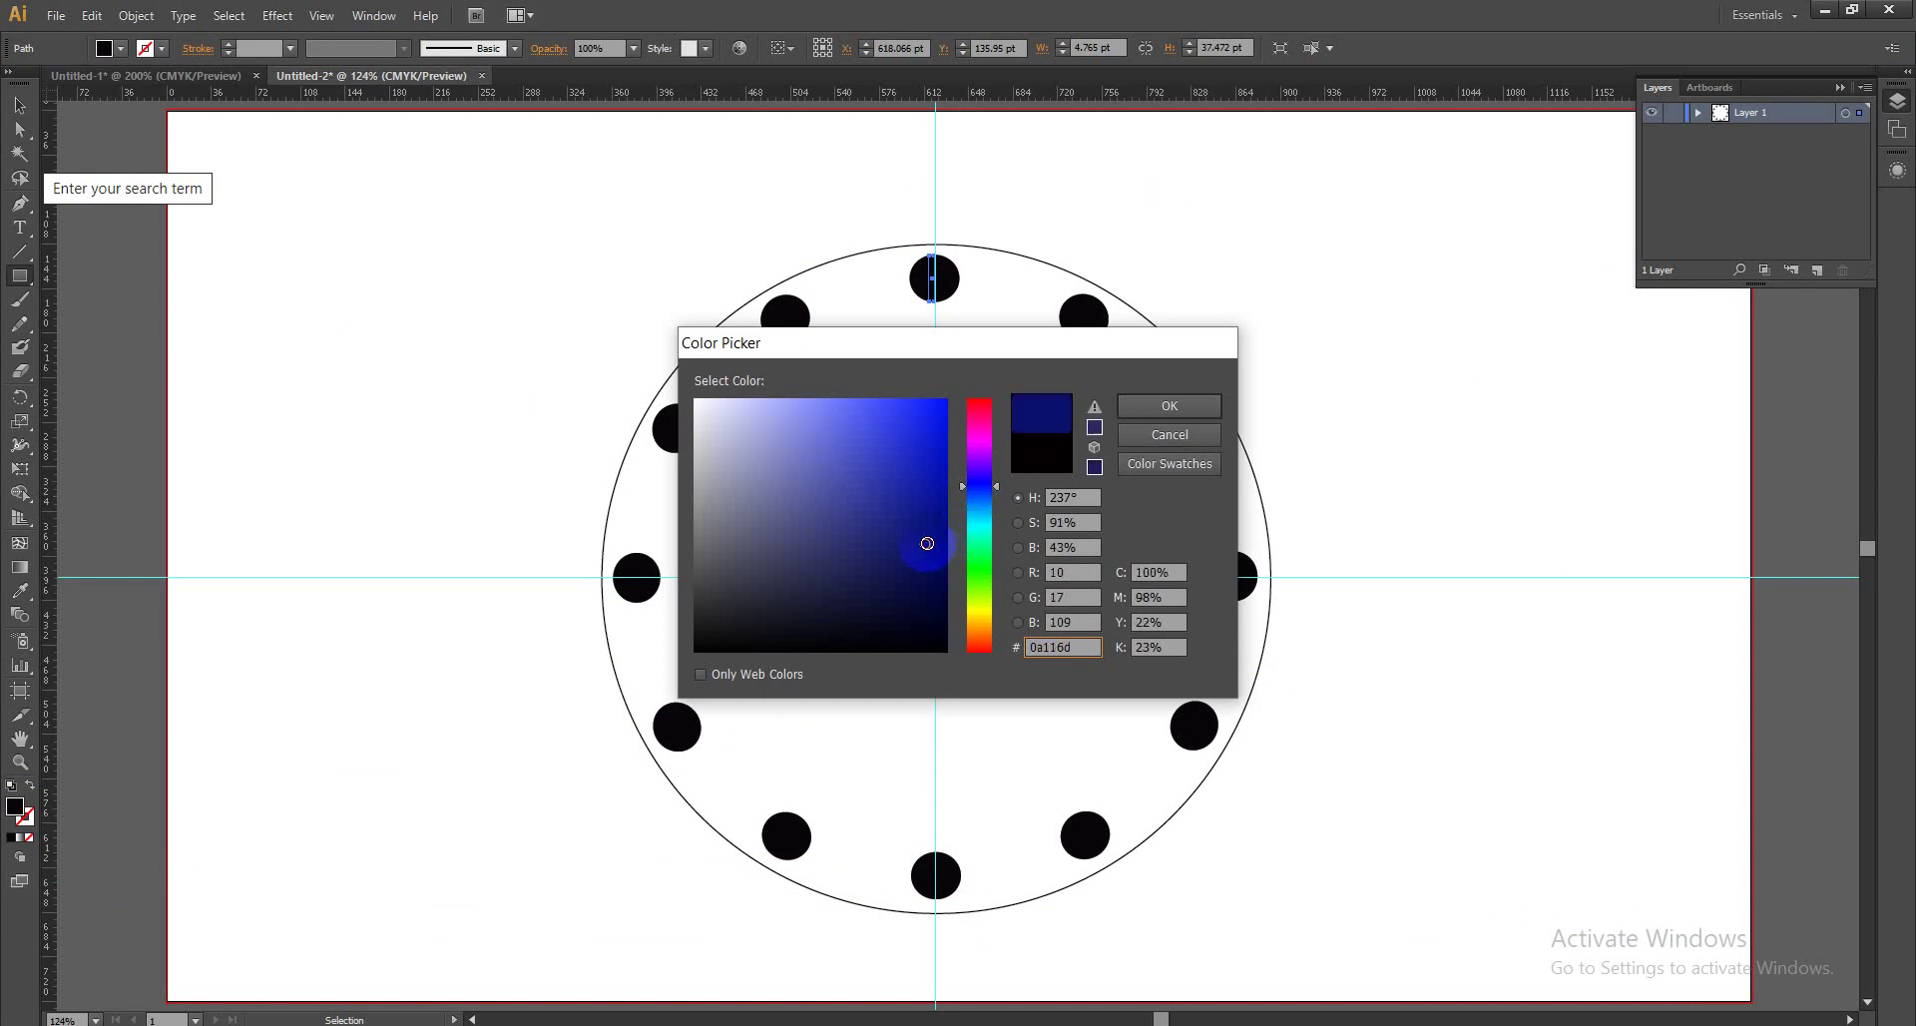
pyautogui.click(1140, 410)
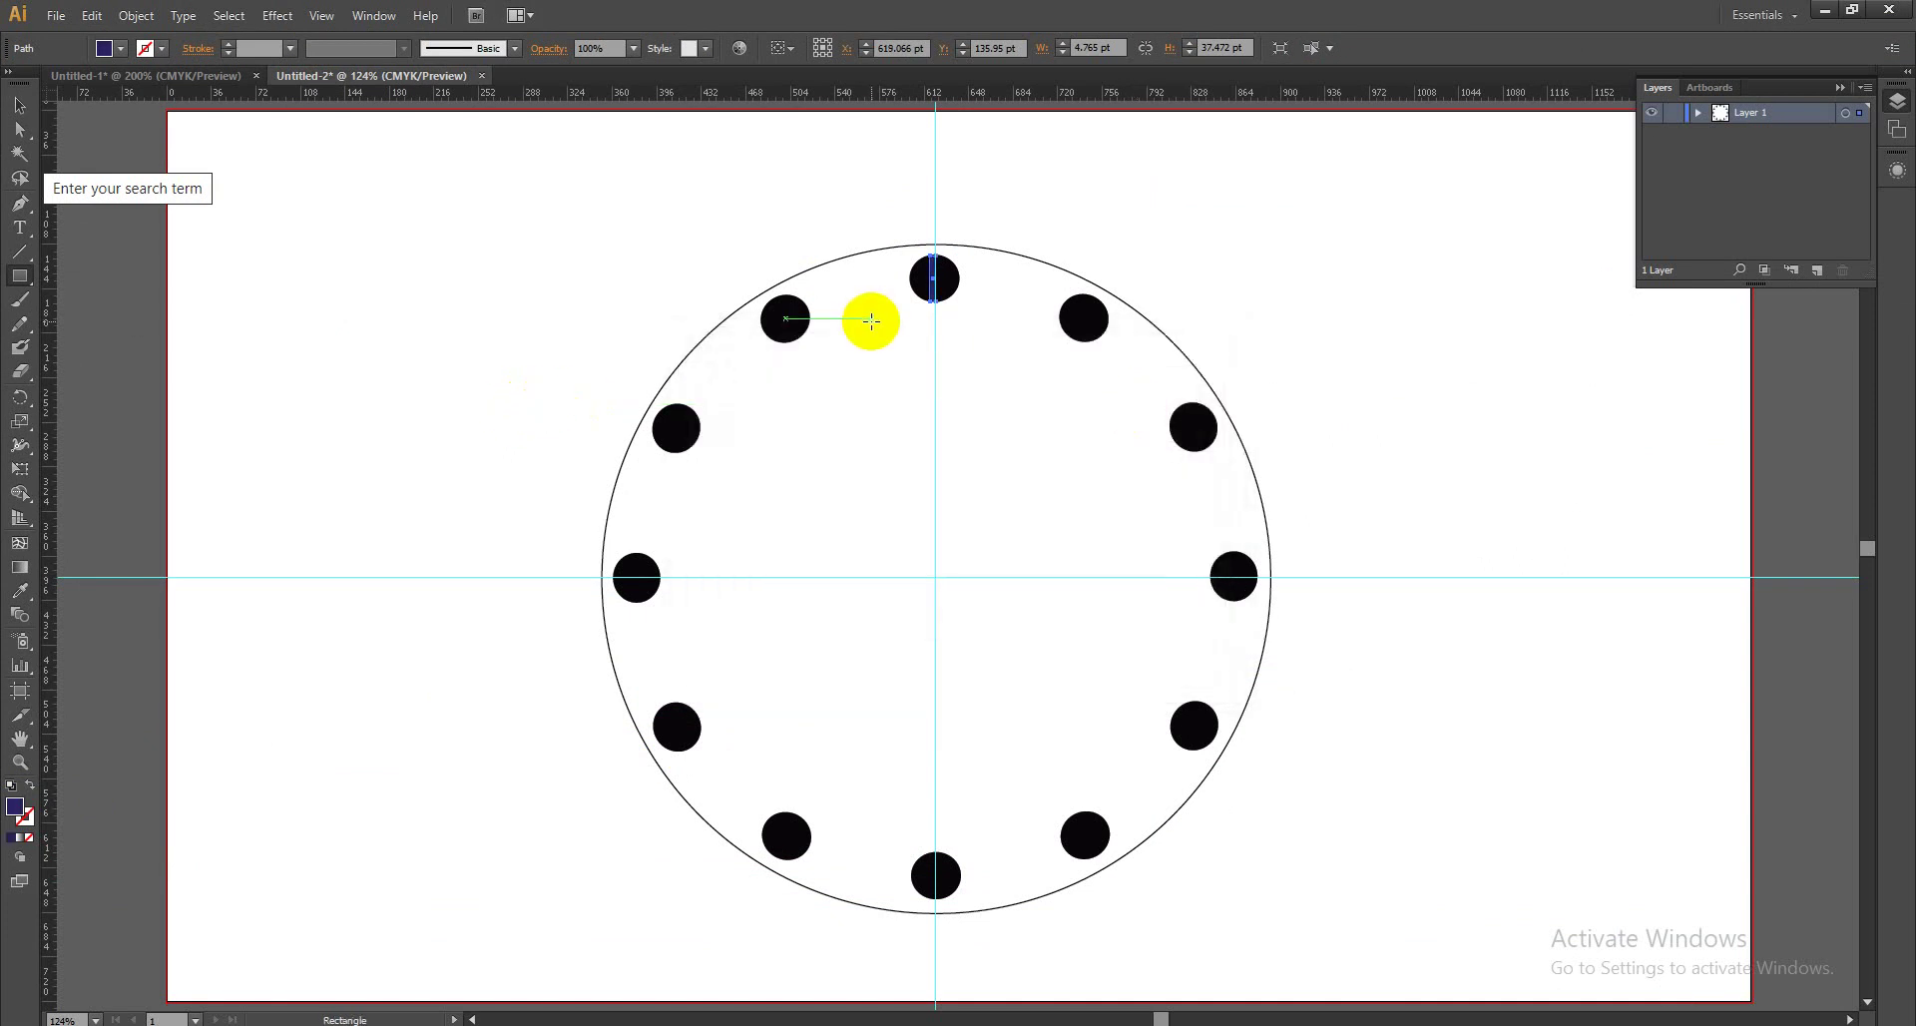
pyautogui.press('Right')
pyautogui.press('Right')
pyautogui.press('Left')
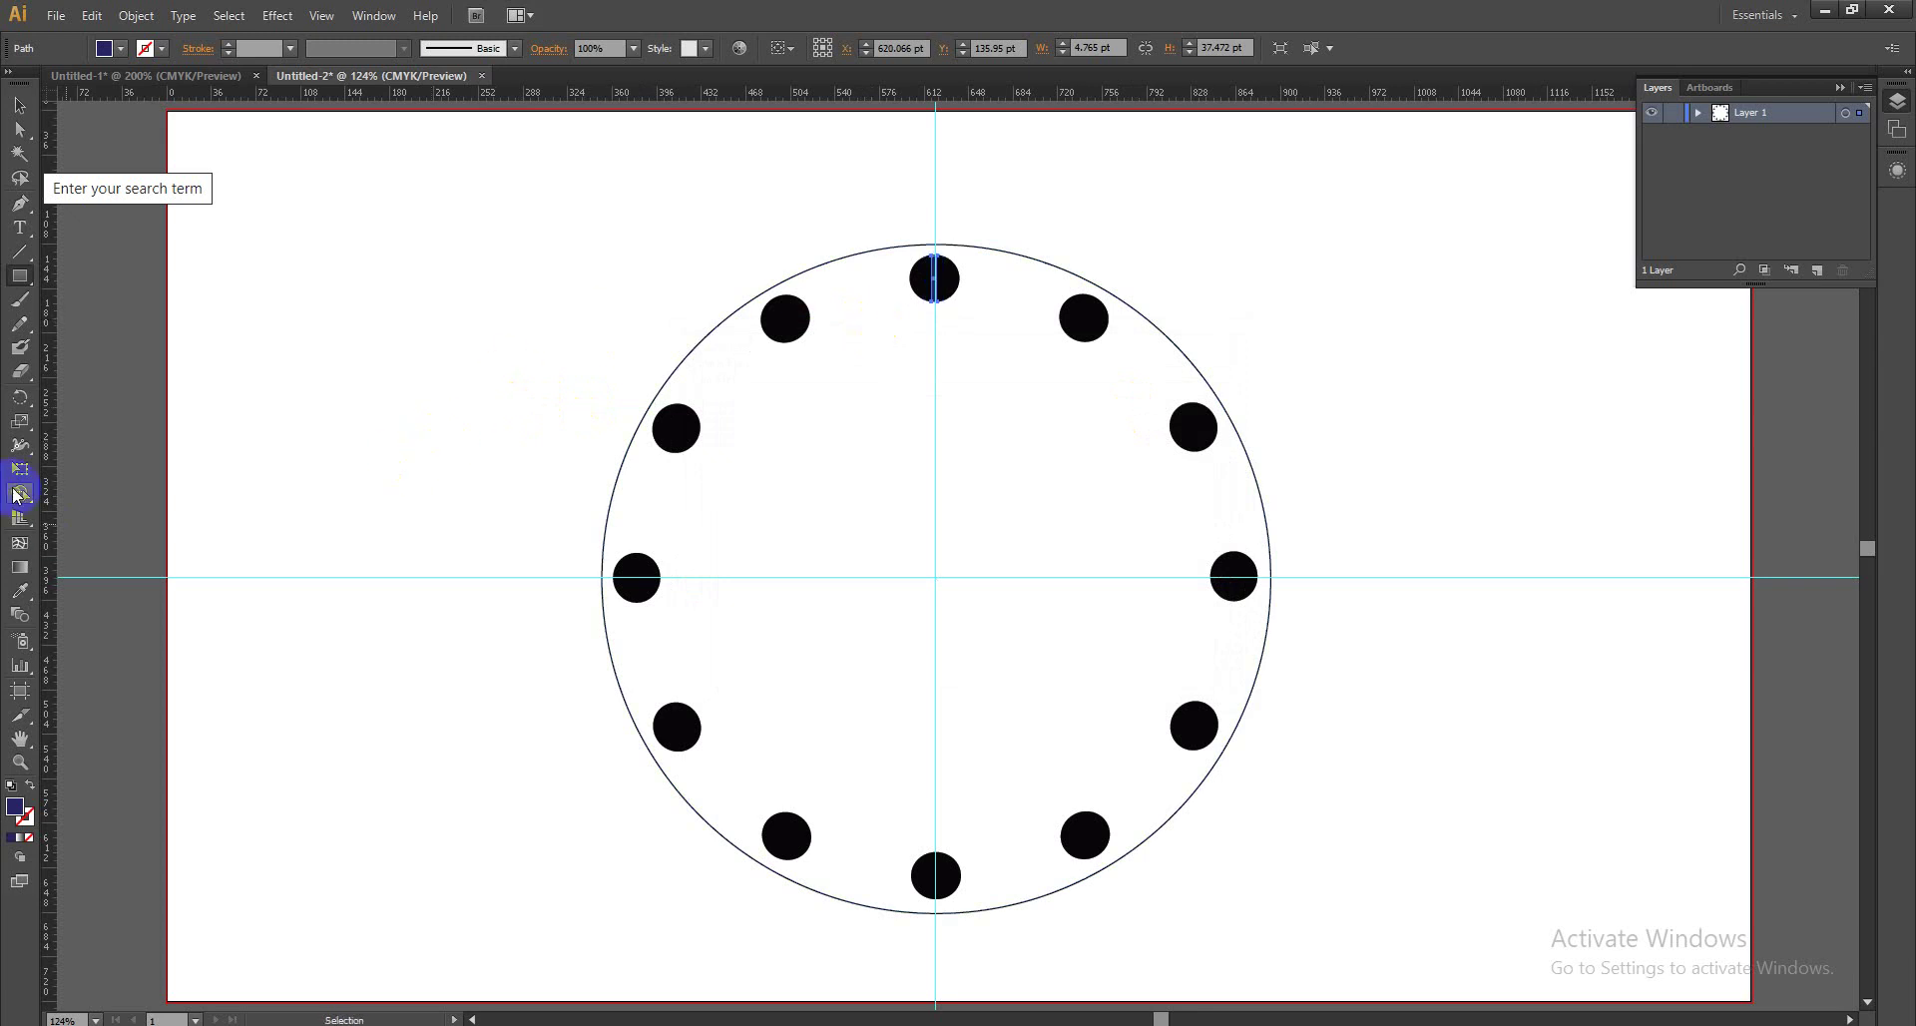
pyautogui.click(19, 396)
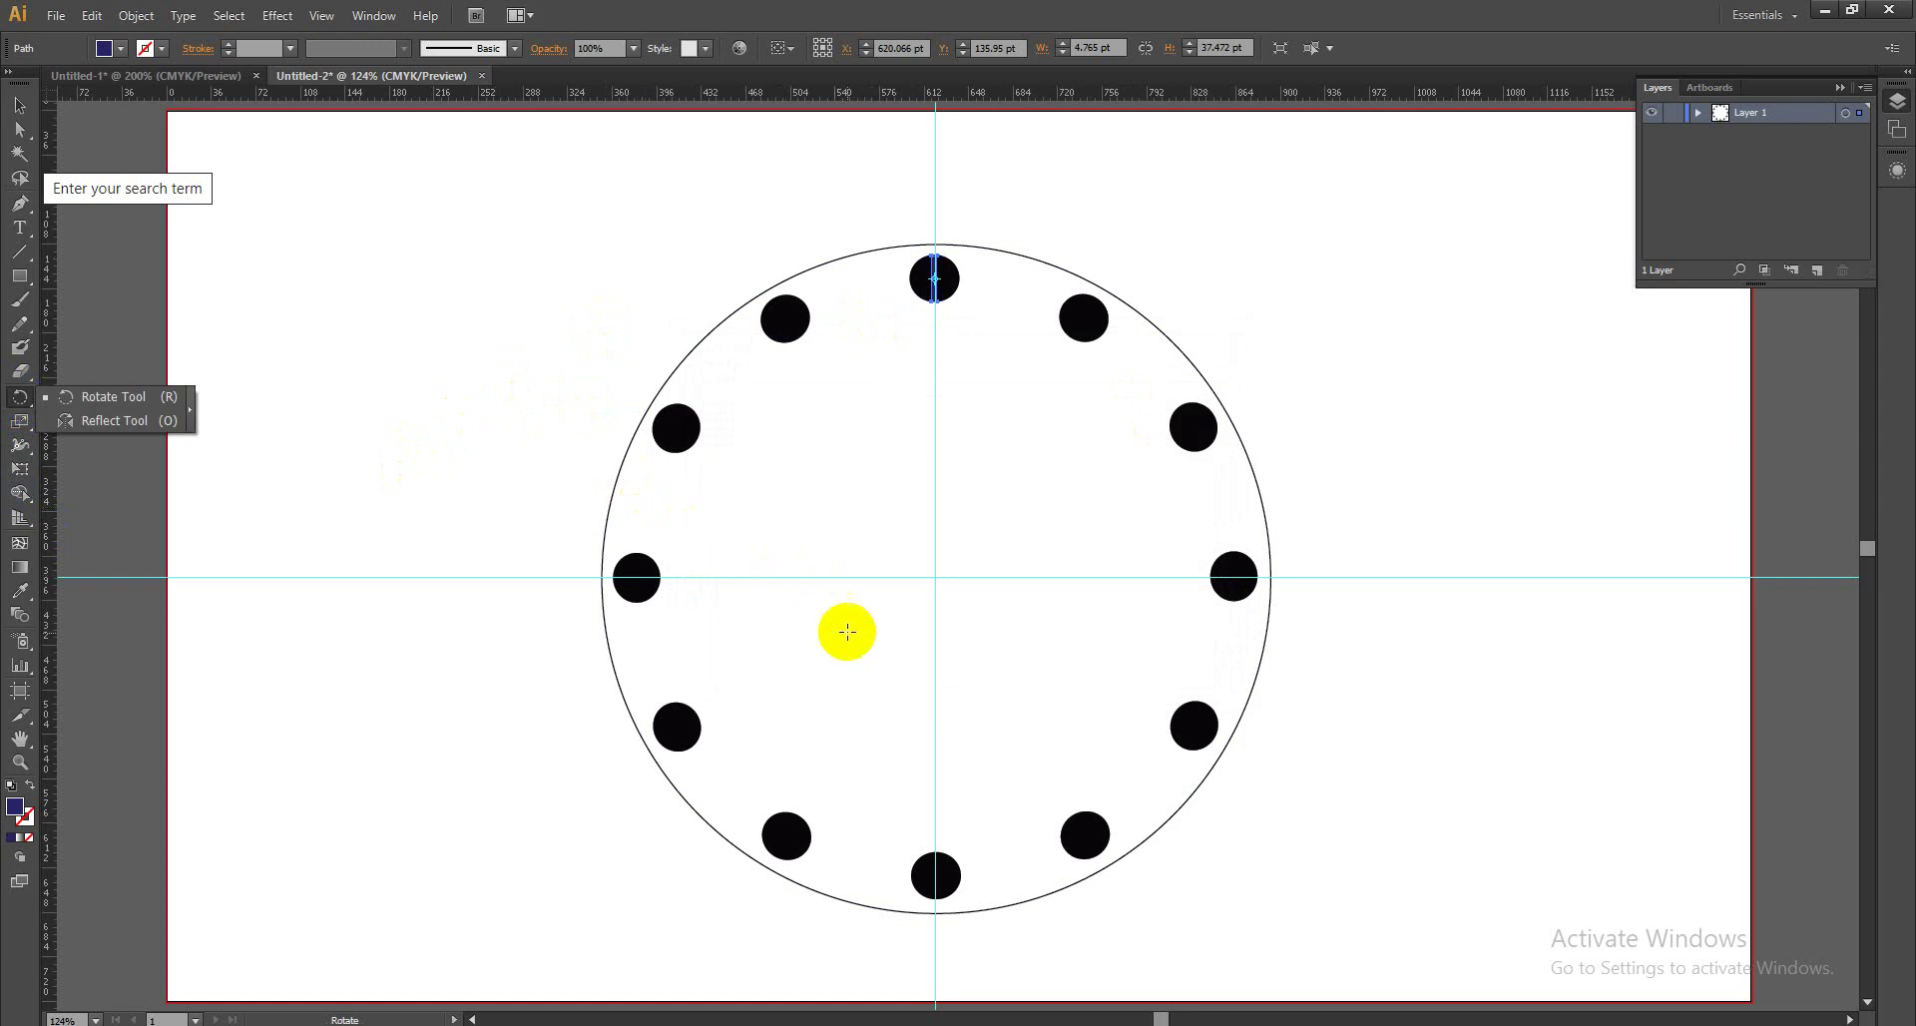
# Rotate-copy the navy tick by 360/60 around the centre, repeating Ctrl+D around the circle.
pyautogui.keyDown('alt'); pyautogui.click(935, 575); pyautogui.keyUp('alt')
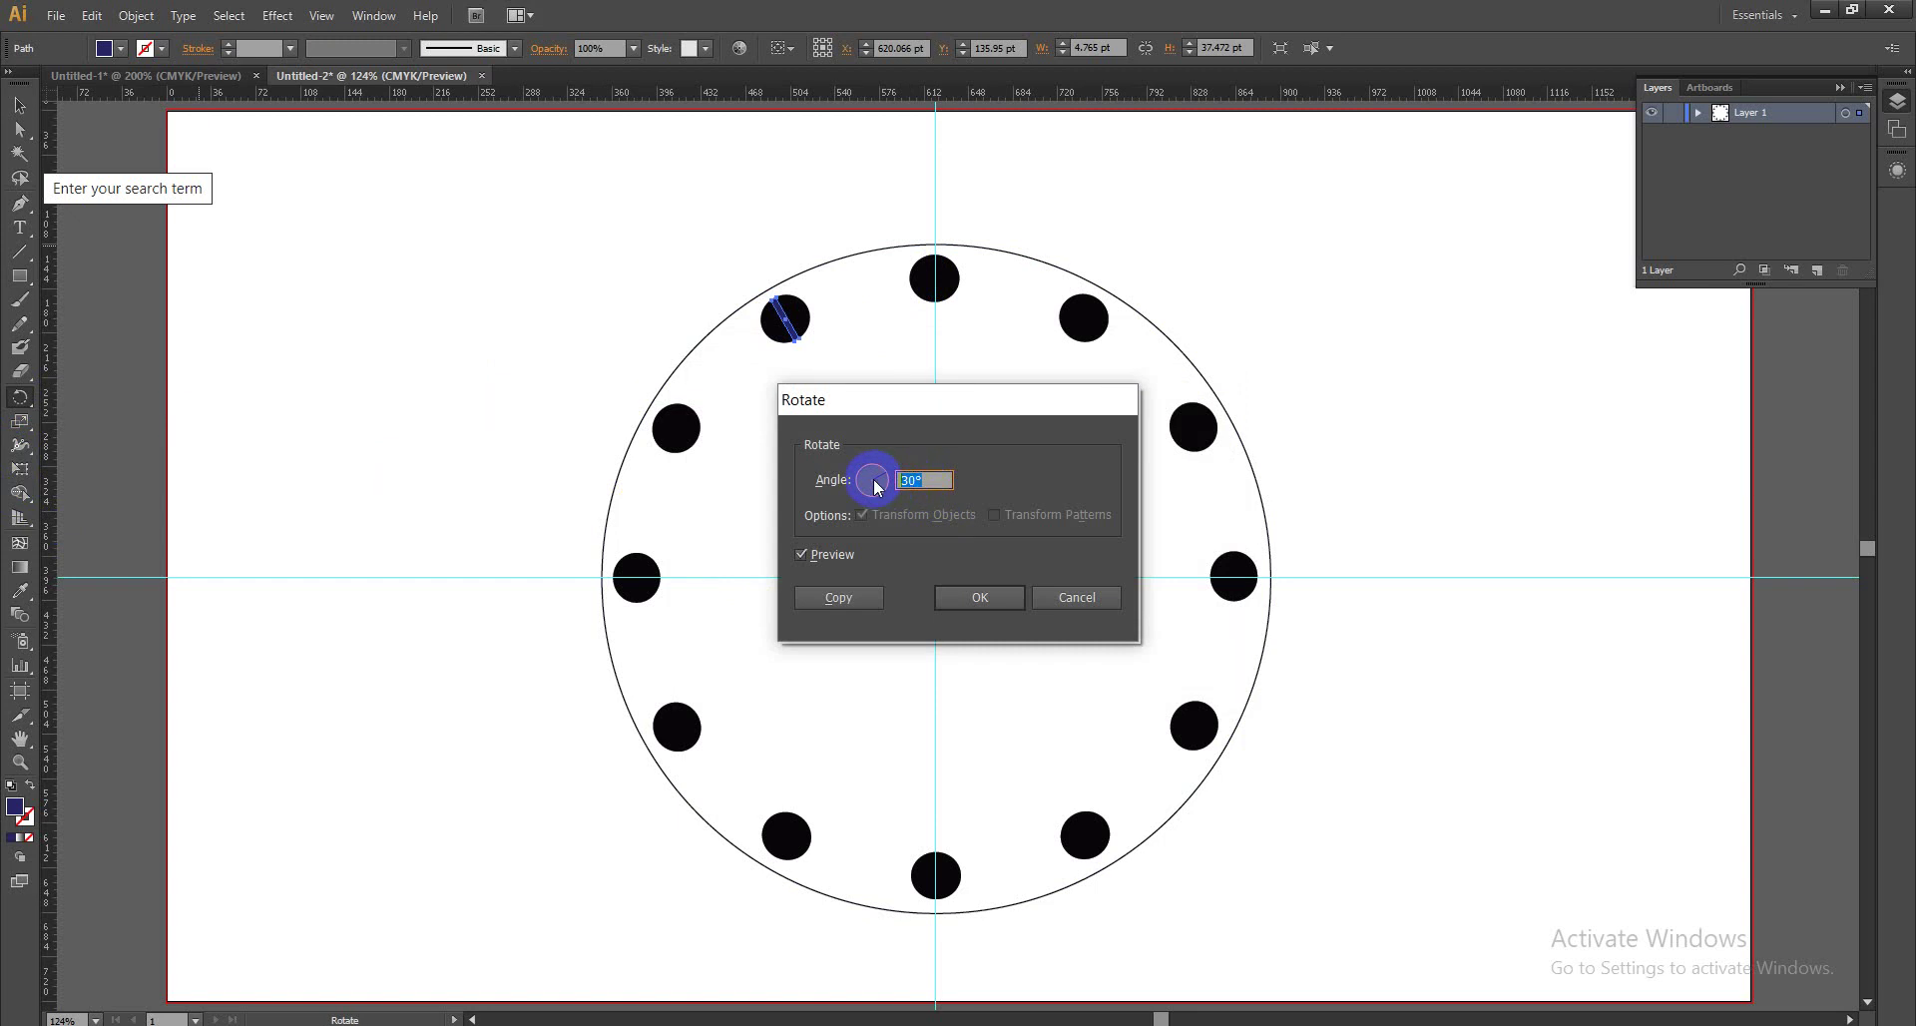
pyautogui.write('360/60')
pyautogui.click(839, 596)
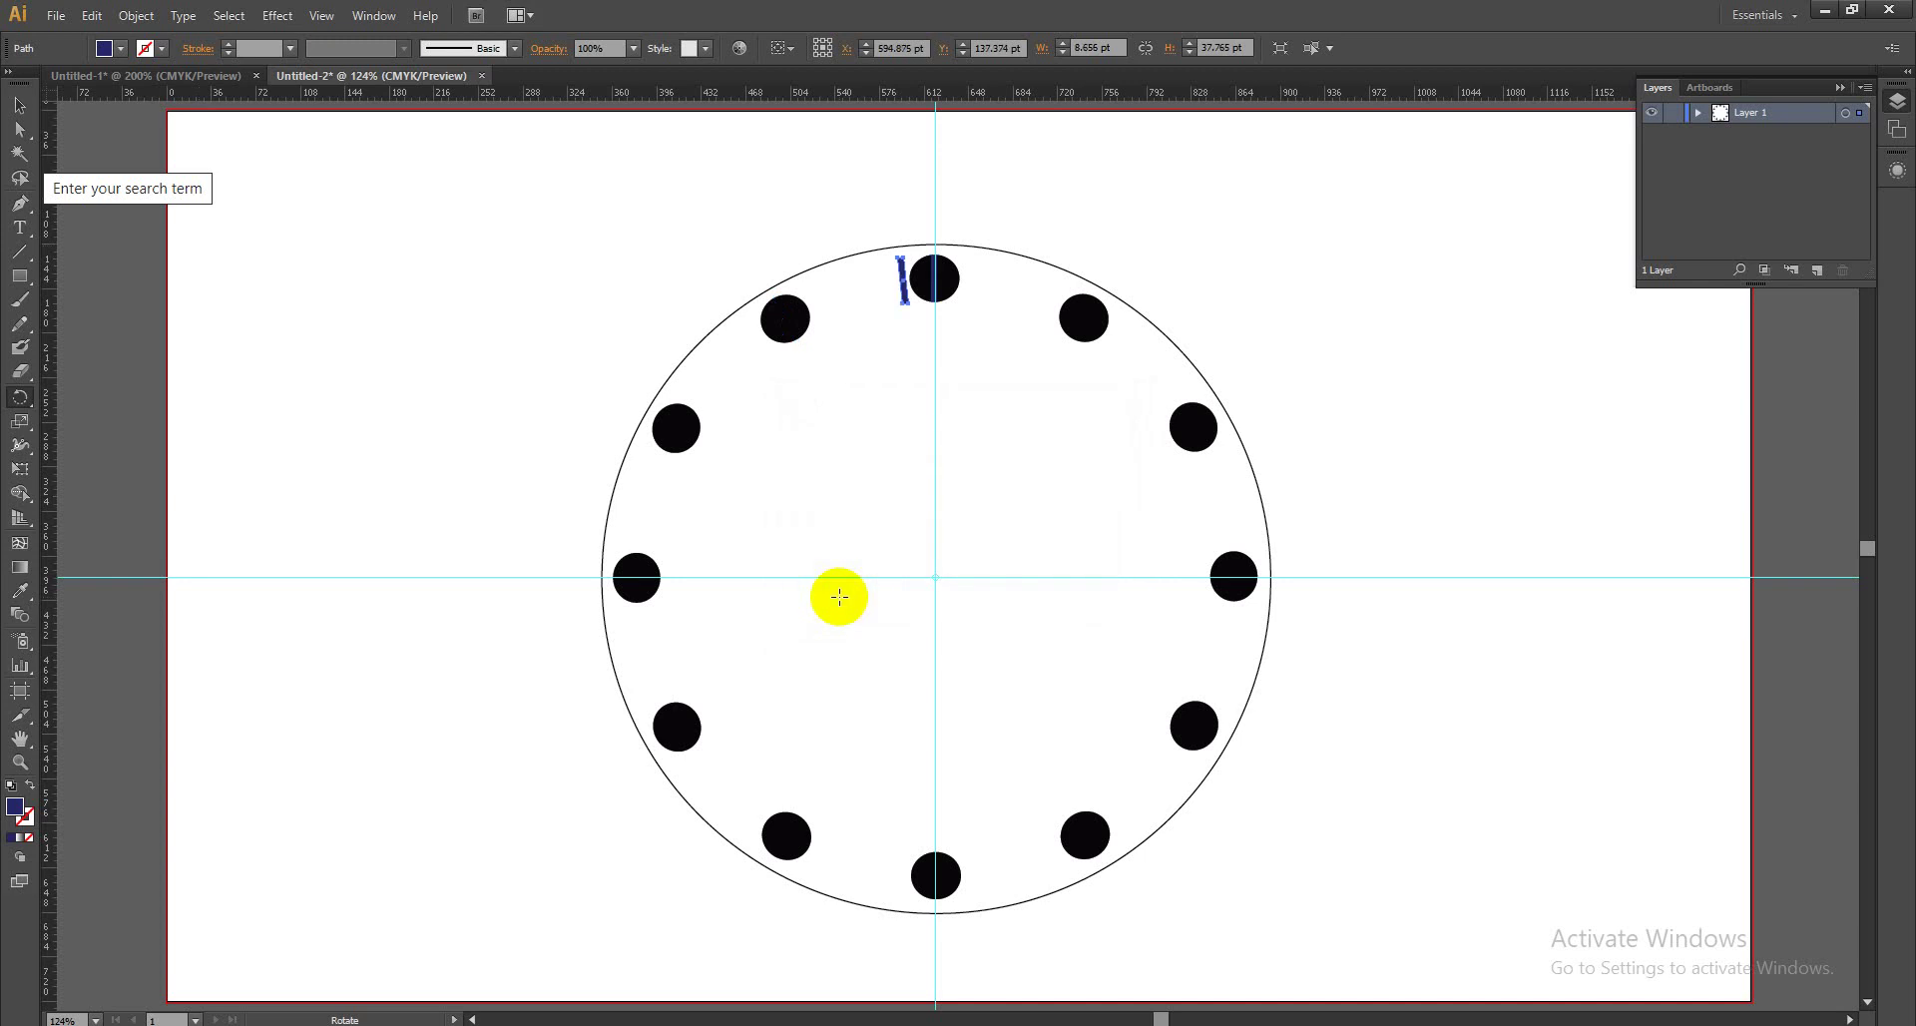
pyautogui.hotkey('ctrl', 'd')
pyautogui.hotkey('ctrl', 'd')
pyautogui.hotkey('ctrl', 'd')
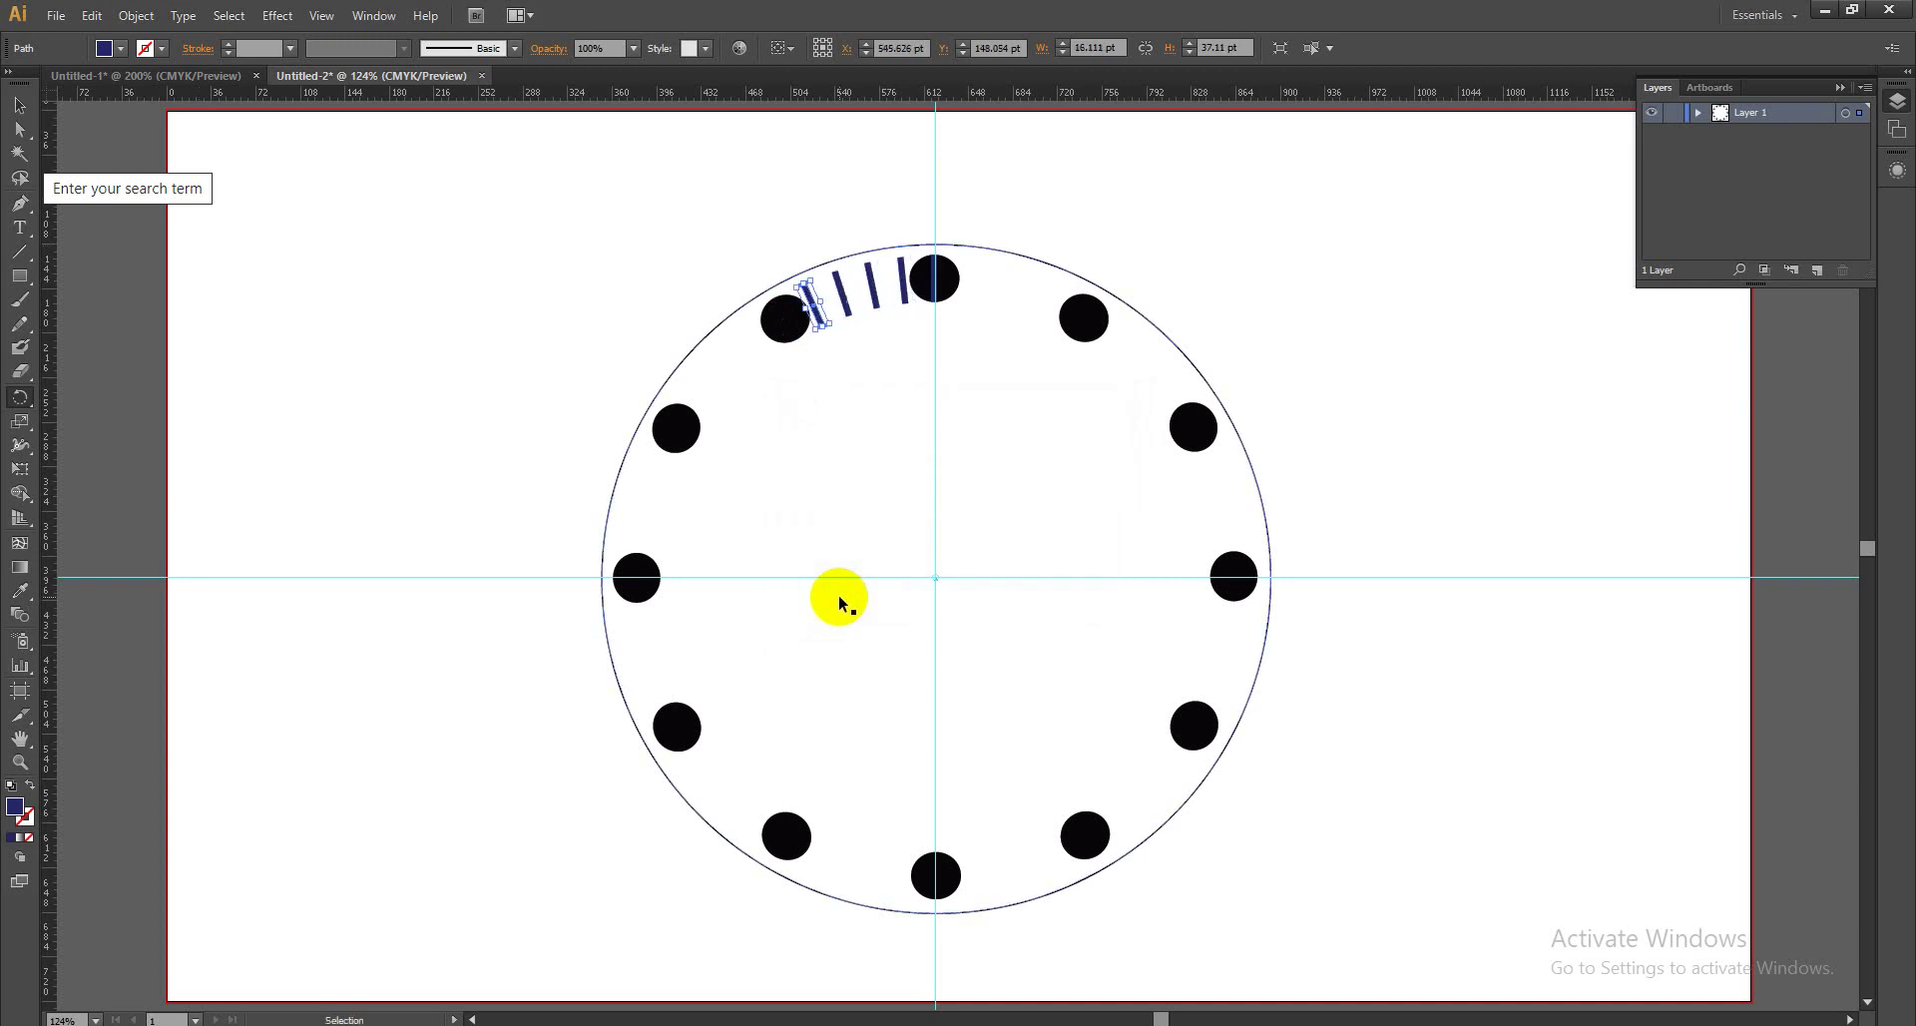
pyautogui.hotkey('ctrl', 'd')
pyautogui.hotkey('ctrl', 'd')
pyautogui.hotkey('ctrl', 'd')
pyautogui.hotkey('ctrl', 'd')
pyautogui.hotkey('ctrl', 'd')
pyautogui.hotkey('ctrl', 'd')
pyautogui.hotkey('ctrl', 'd')
pyautogui.hotkey('ctrl', 'd')
pyautogui.hotkey('ctrl', 'd')
pyautogui.hotkey('ctrl', 'd')
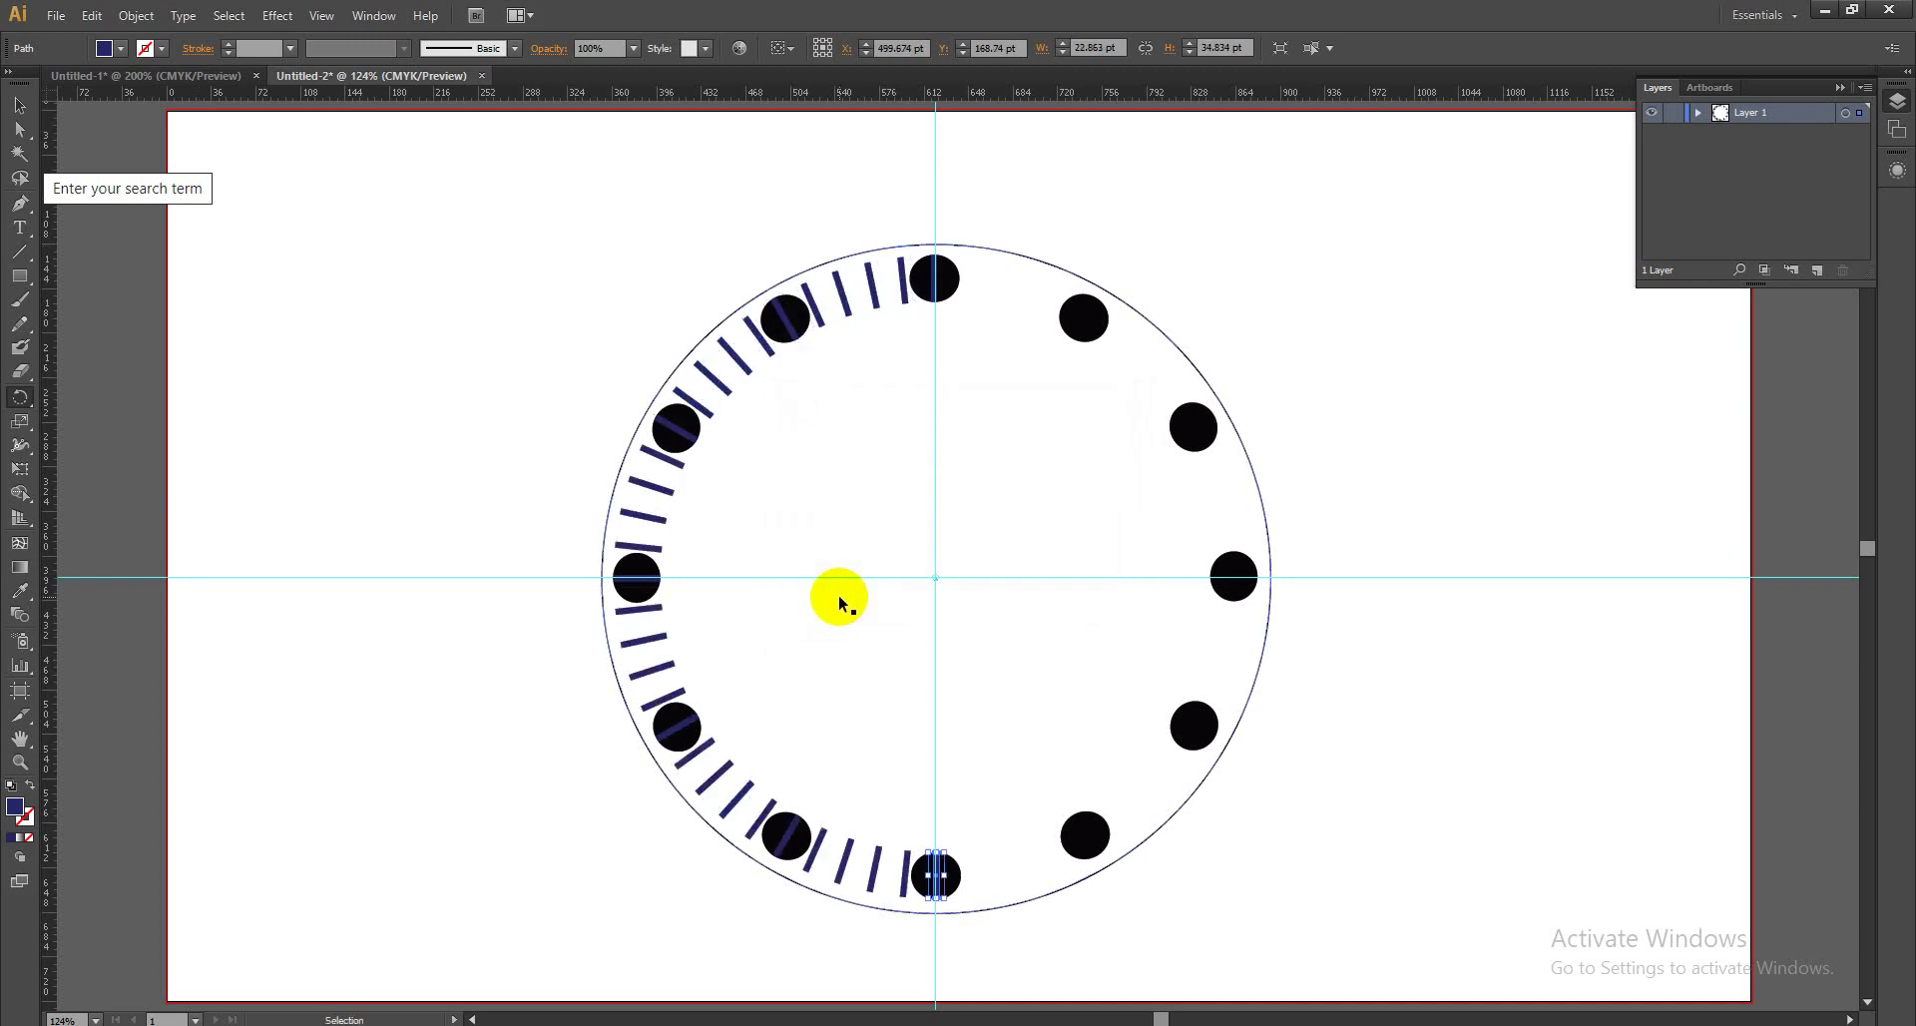
pyautogui.hotkey('ctrl', 'd')
pyautogui.hotkey('ctrl', 'd')
pyautogui.hotkey('ctrl', 'd')
pyautogui.hotkey('ctrl', 'd')
pyautogui.hotkey('ctrl', 'd')
pyautogui.hotkey('ctrl', 'd')
pyautogui.hotkey('ctrl', 'd')
pyautogui.hotkey('ctrl', 'd')
pyautogui.hotkey('ctrl', 'd')
pyautogui.hotkey('ctrl', 'd')
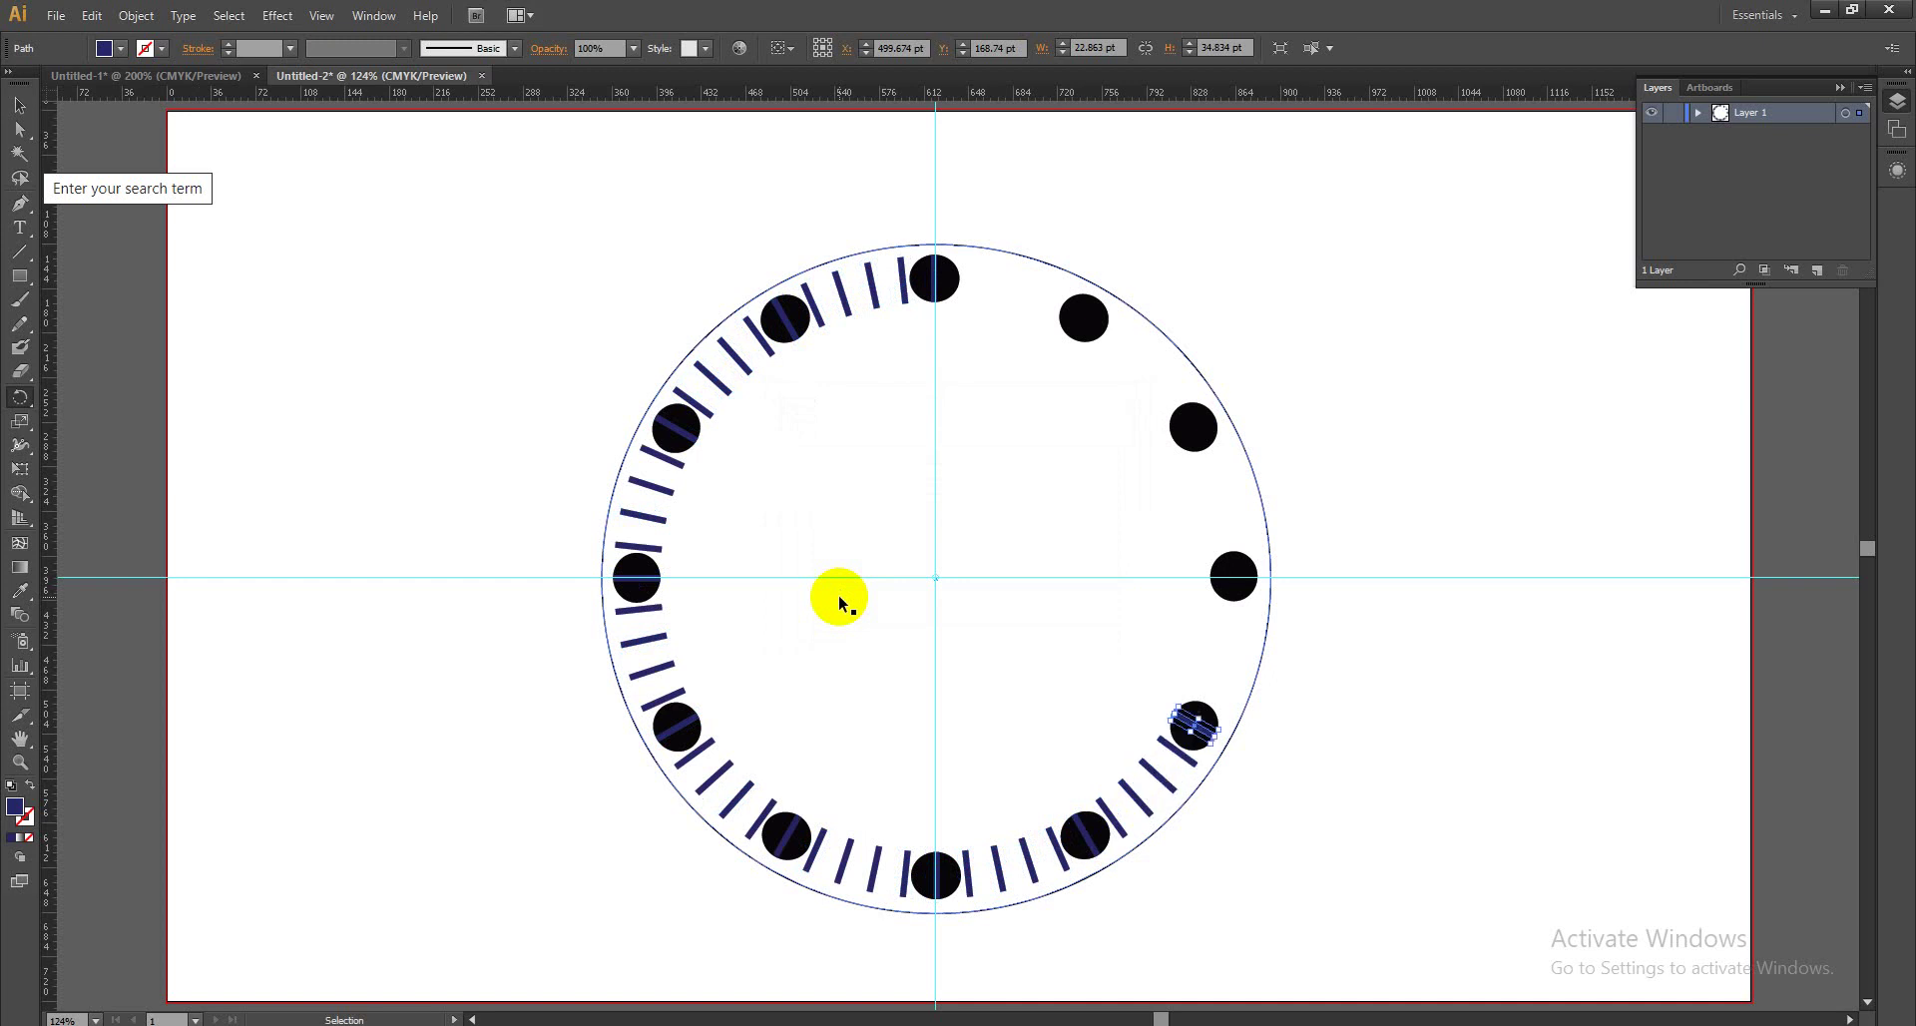
pyautogui.hotkey('ctrl', 'd')
pyautogui.hotkey('ctrl', 'd')
pyautogui.hotkey('ctrl', 'd')
pyautogui.hotkey('ctrl', 'd')
pyautogui.hotkey('ctrl', 'd')
pyautogui.hotkey('ctrl', 'd')
pyautogui.hotkey('ctrl', 'd')
pyautogui.hotkey('ctrl', 'd')
pyautogui.hotkey('ctrl', 'd')
pyautogui.hotkey('ctrl', 'd')
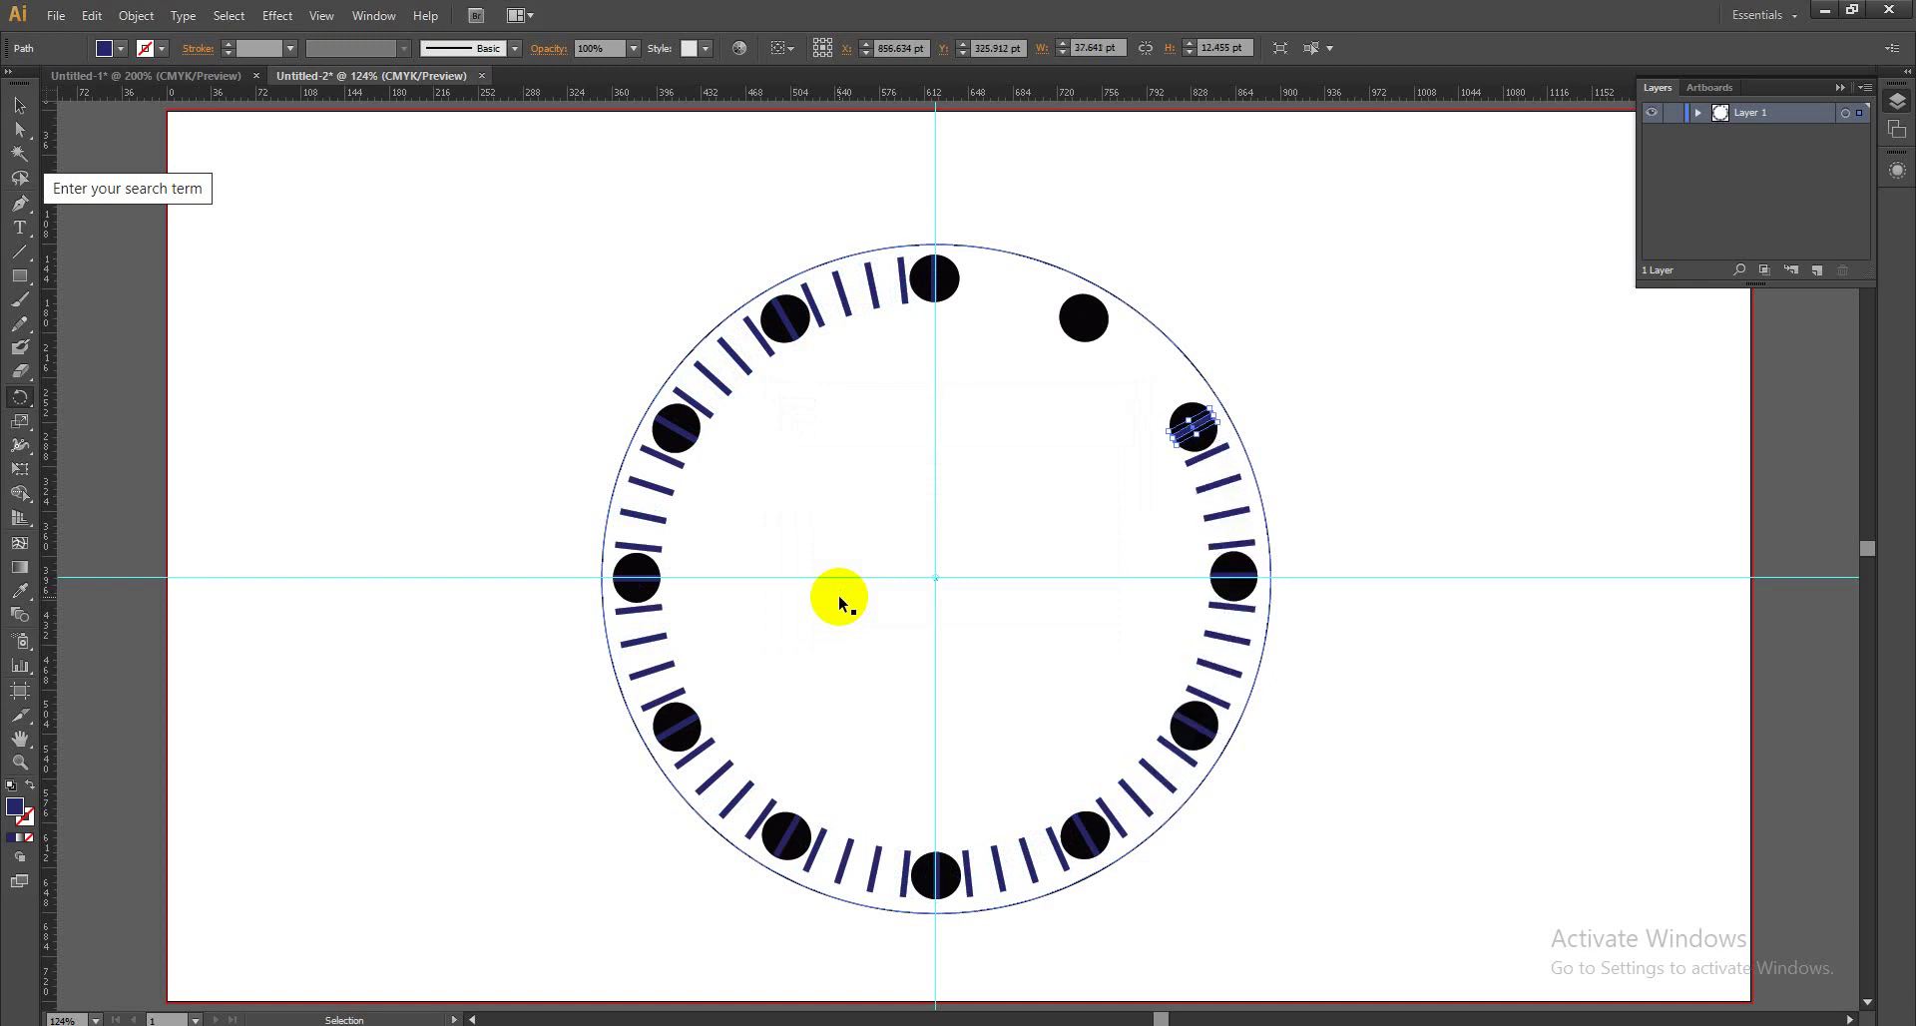
pyautogui.hotkey('ctrl', 'd')
pyautogui.hotkey('ctrl', 'd')
pyautogui.hotkey('ctrl', 'd')
pyautogui.hotkey('ctrl', 'd')
pyautogui.hotkey('ctrl', 'd')
pyautogui.hotkey('ctrl', 'd')
pyautogui.hotkey('ctrl', 'd')
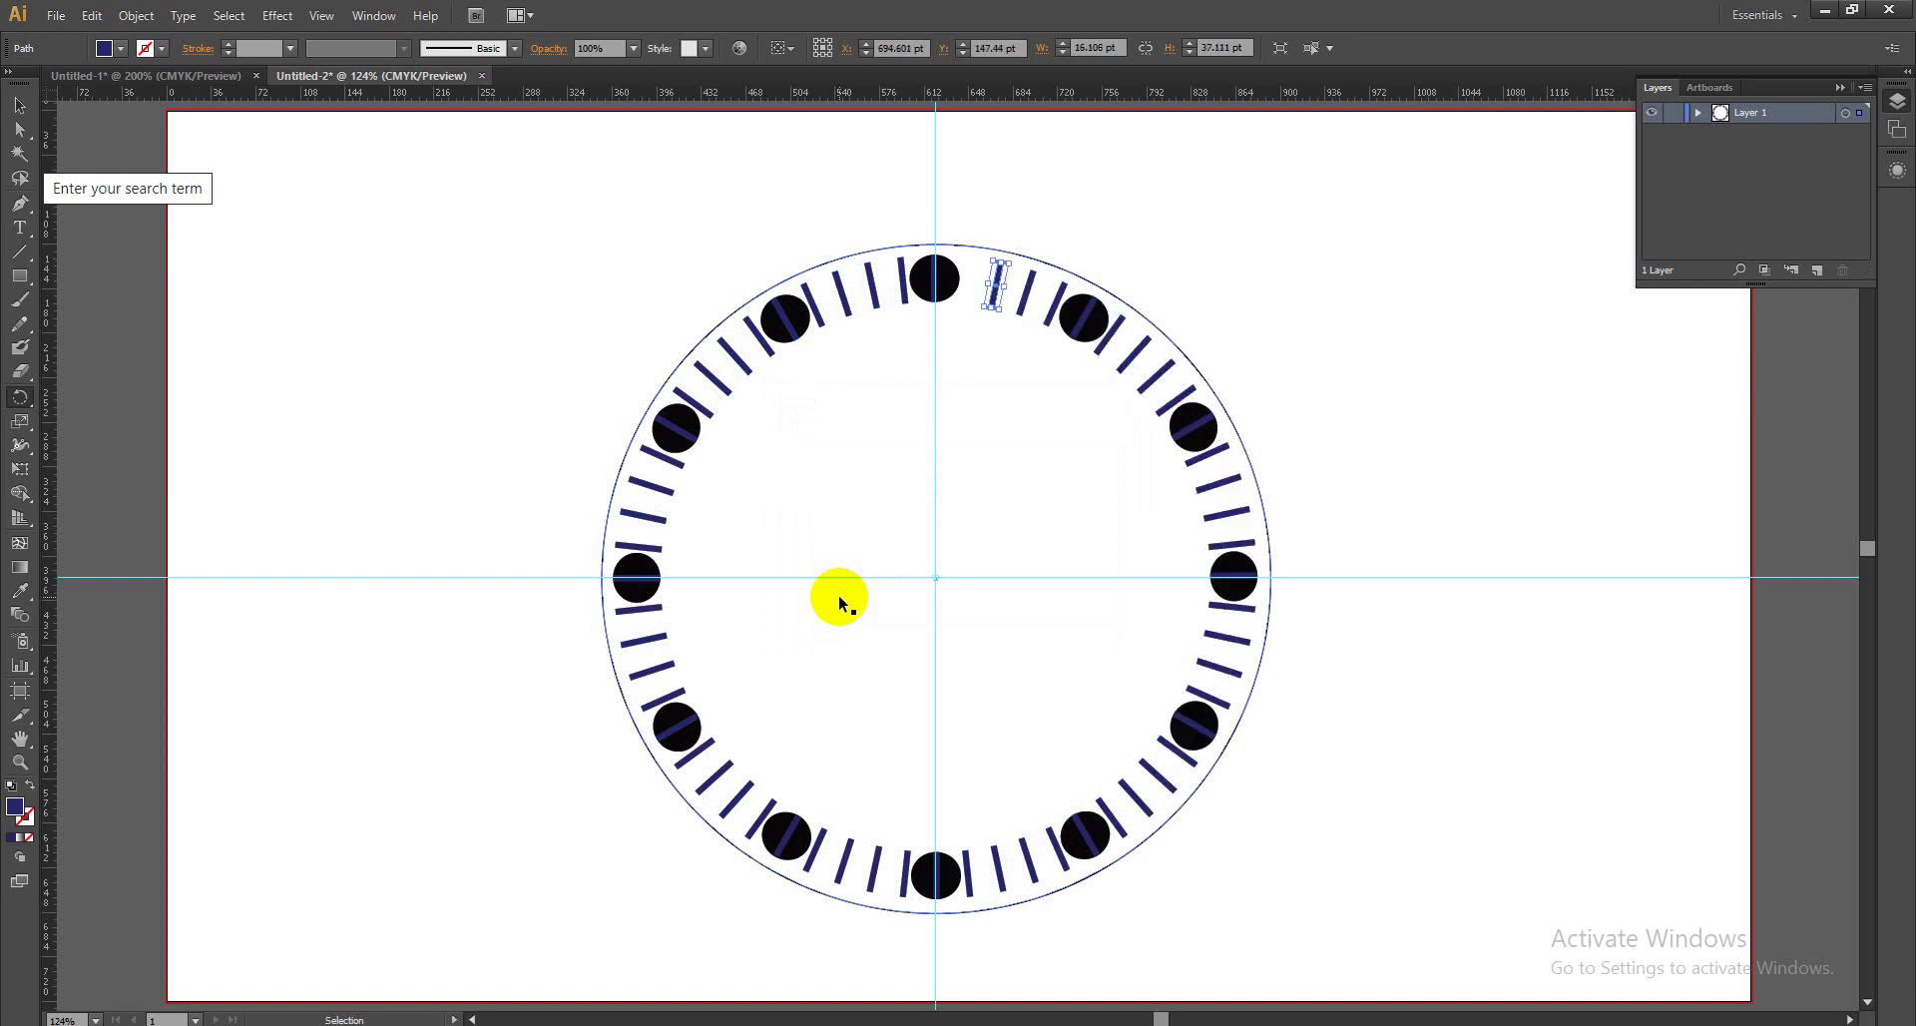
pyautogui.hotkey('ctrl', 'd')
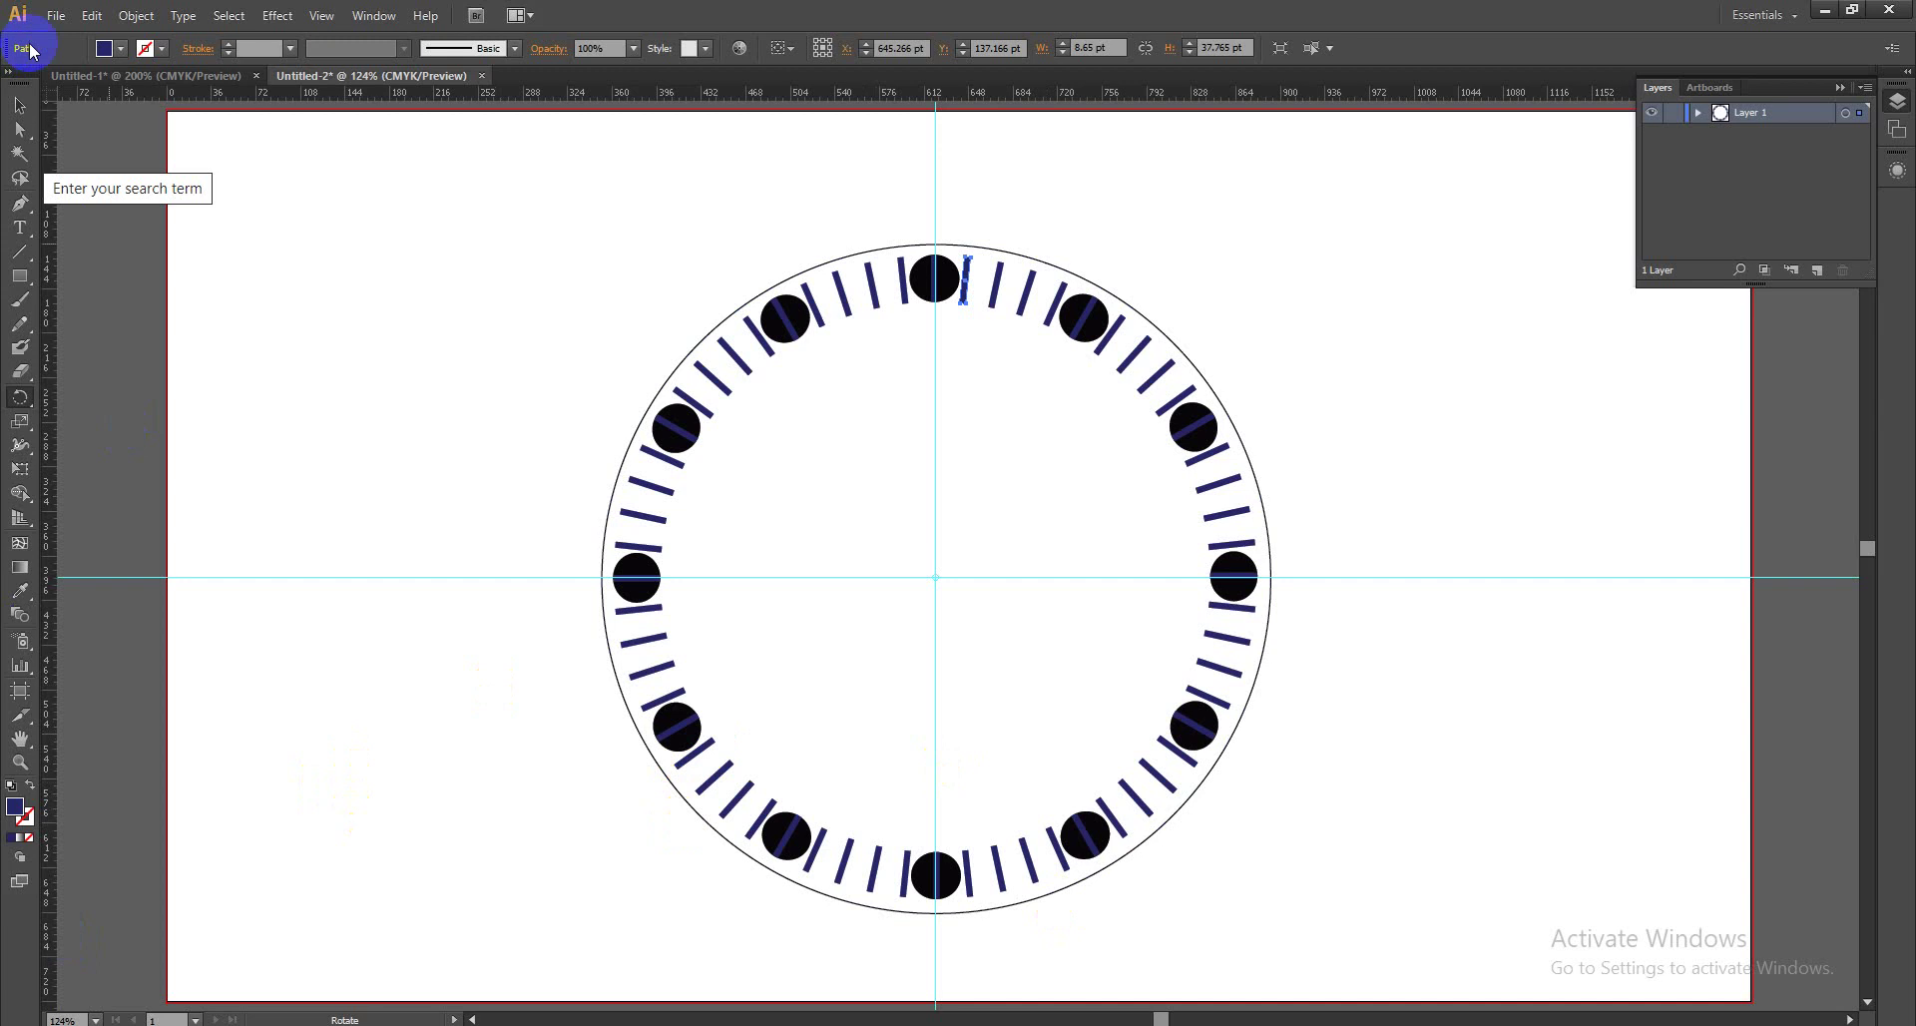
# Deselect everything by clicking empty canvas with the Selection tool.
pyautogui.click(19, 106)
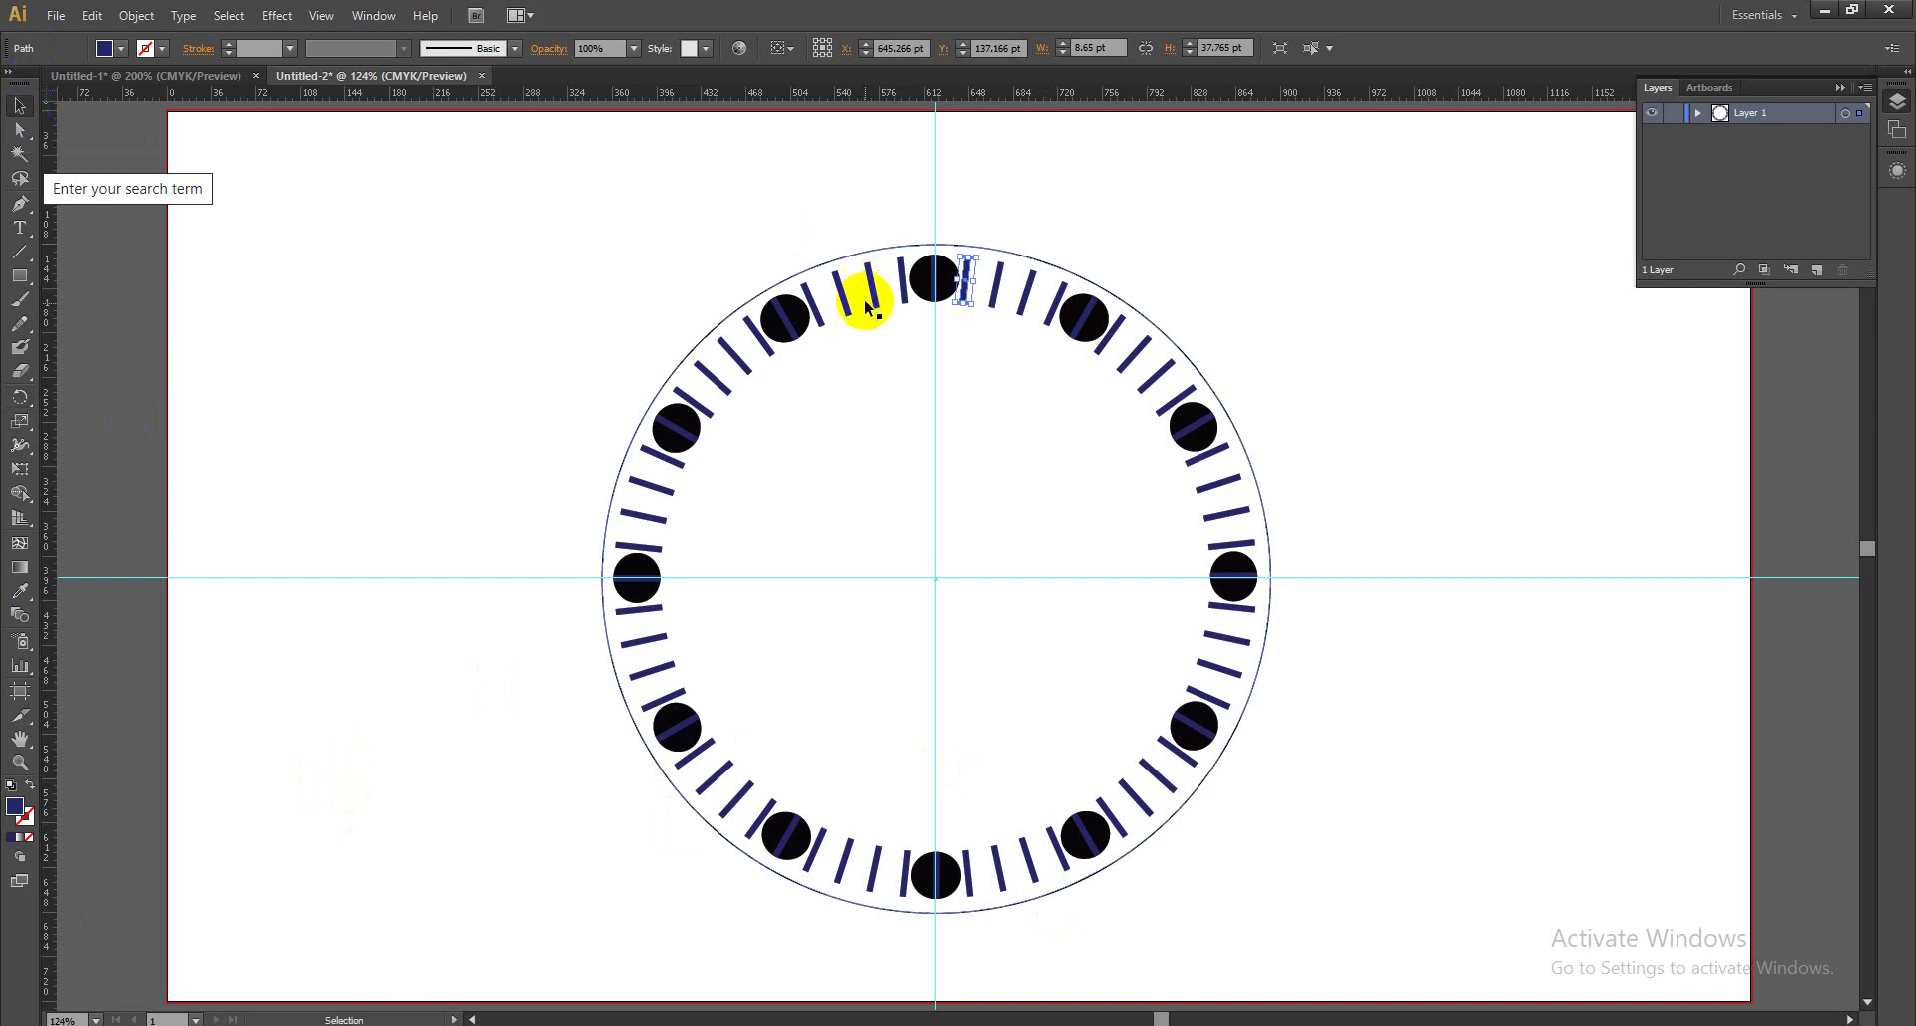
pyautogui.click(623, 276)
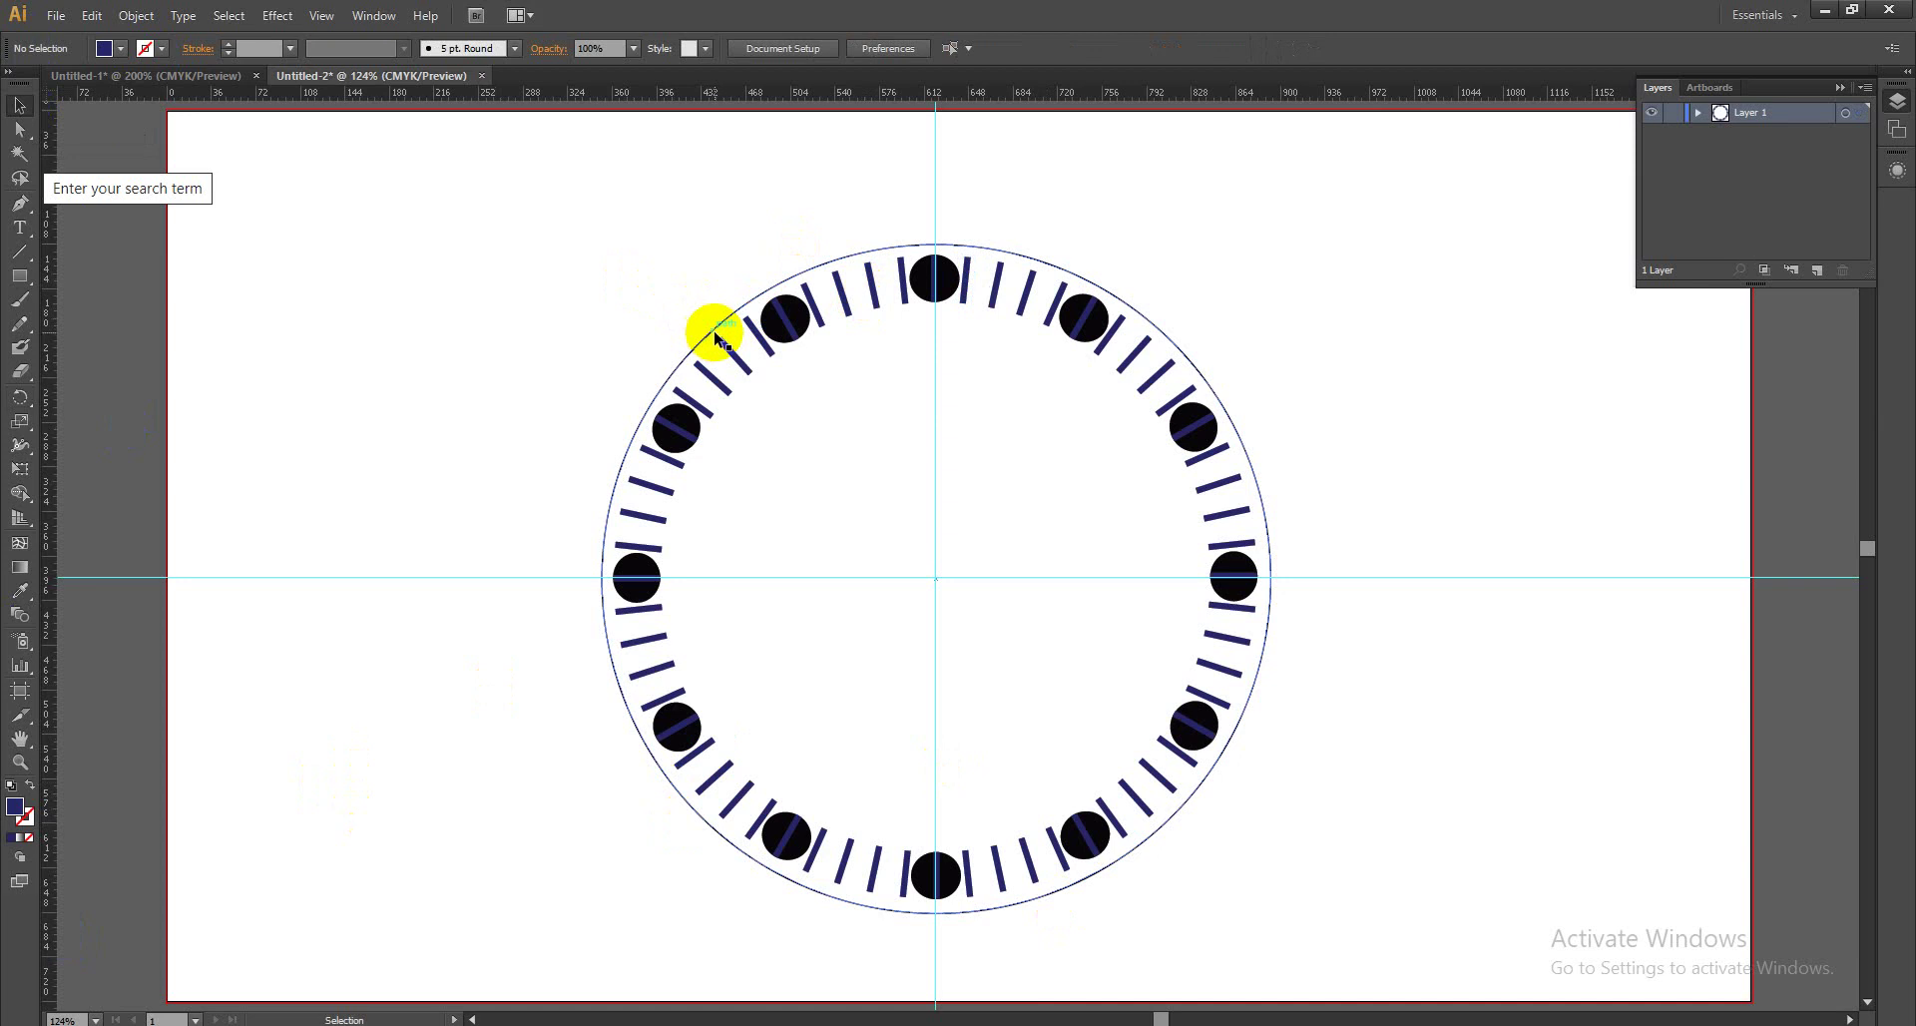
pyautogui.click(19, 277)
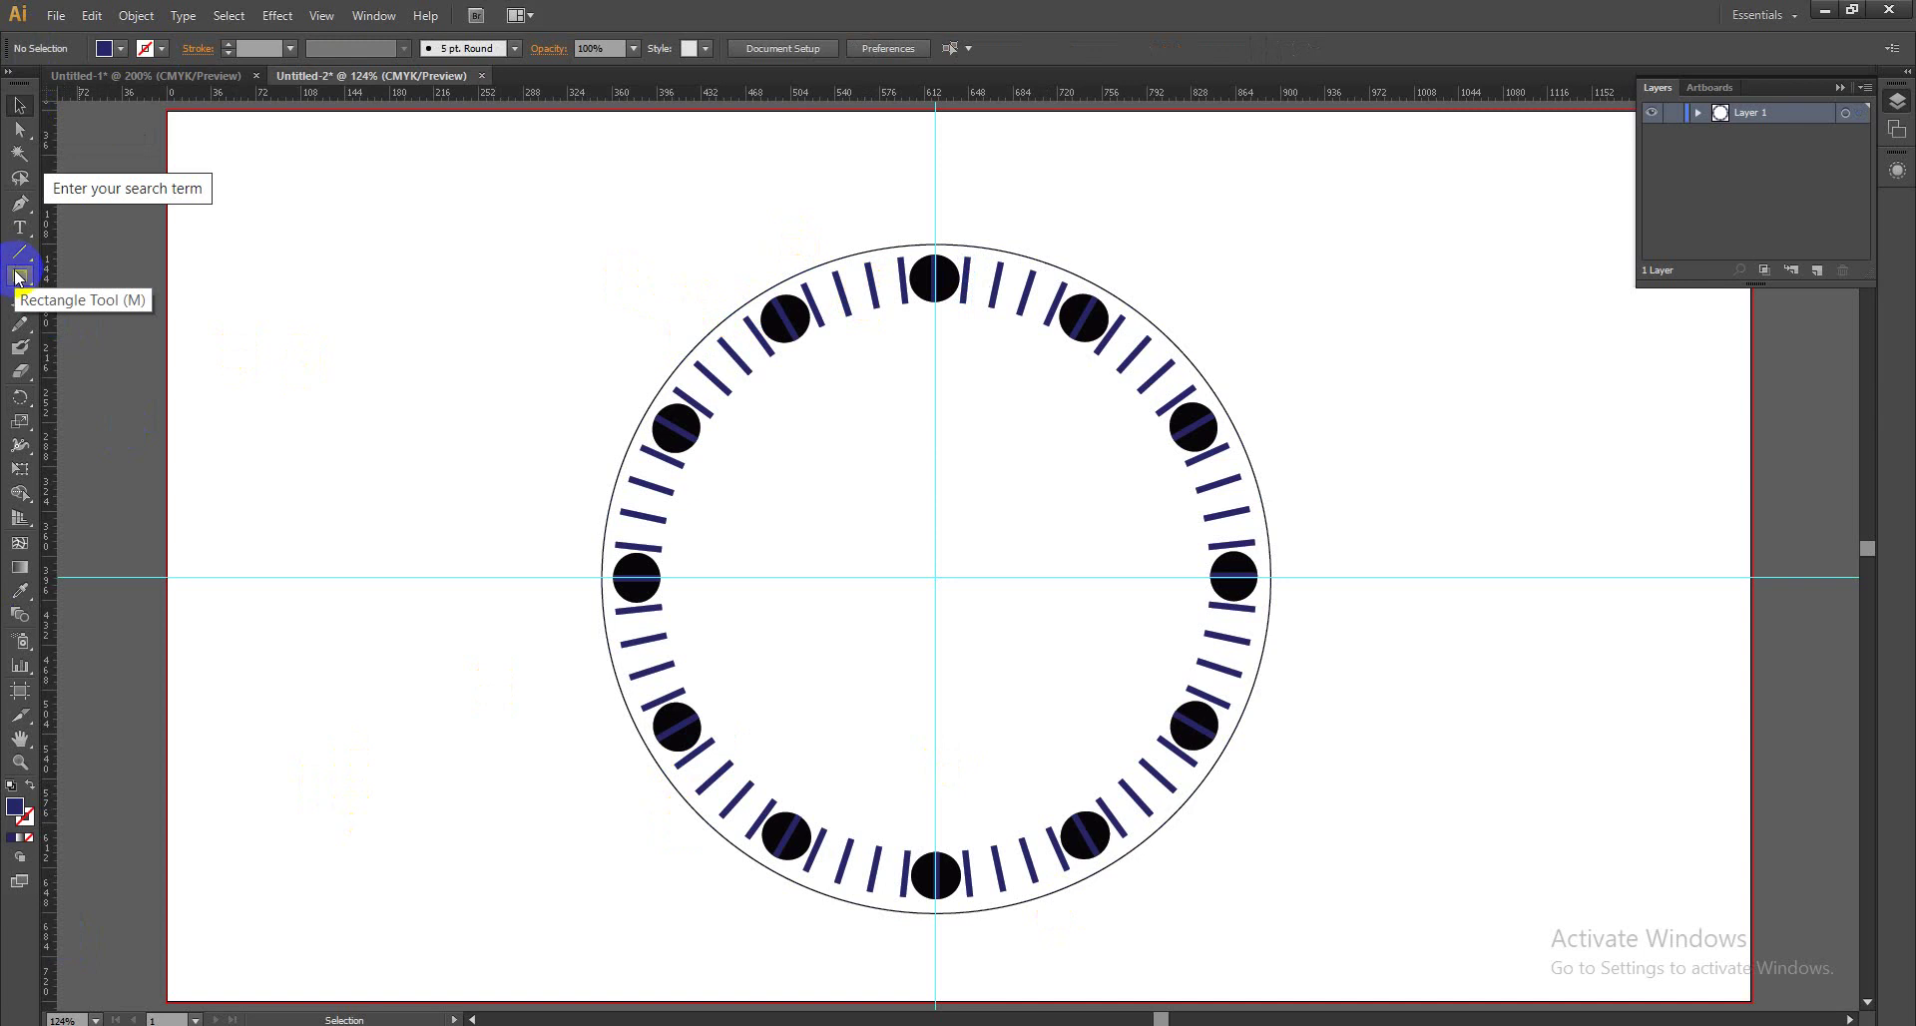
# Switch to the Polygon Tool from the shape tools flyout.
pyautogui.click(22, 280)
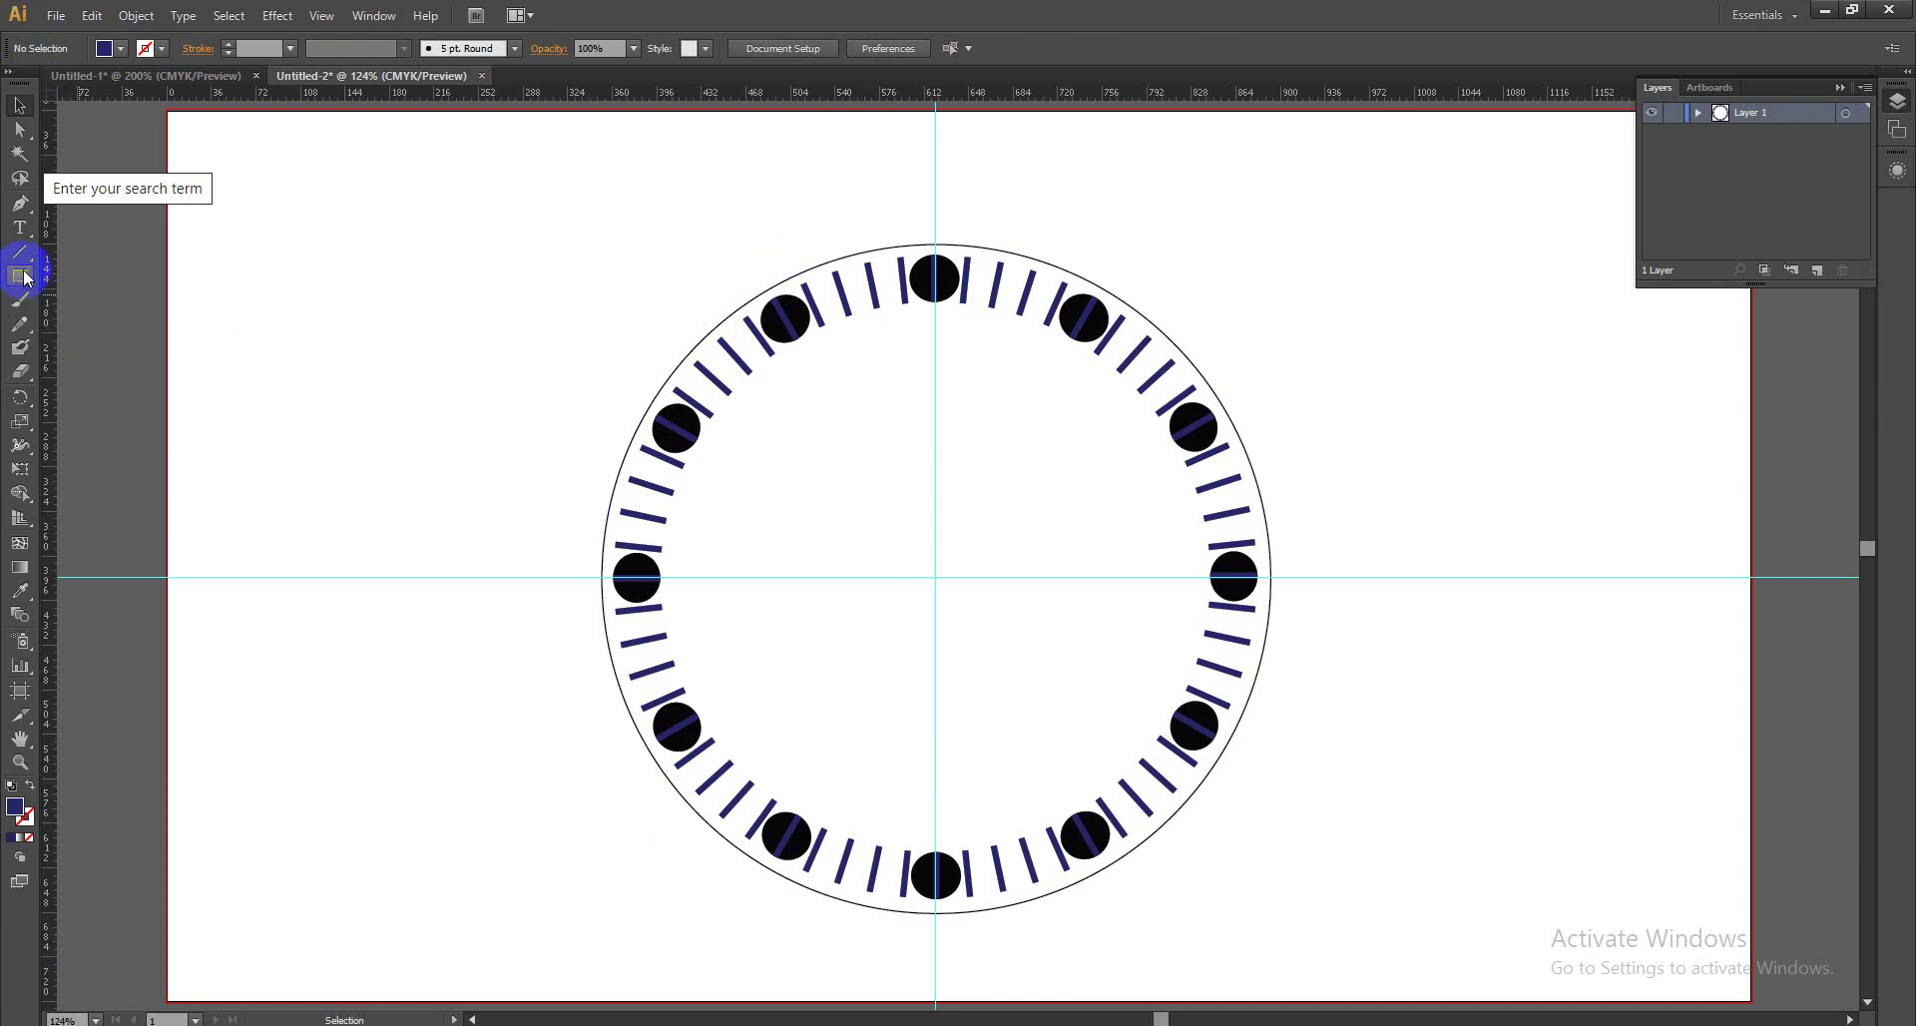
pyautogui.click(24, 278)
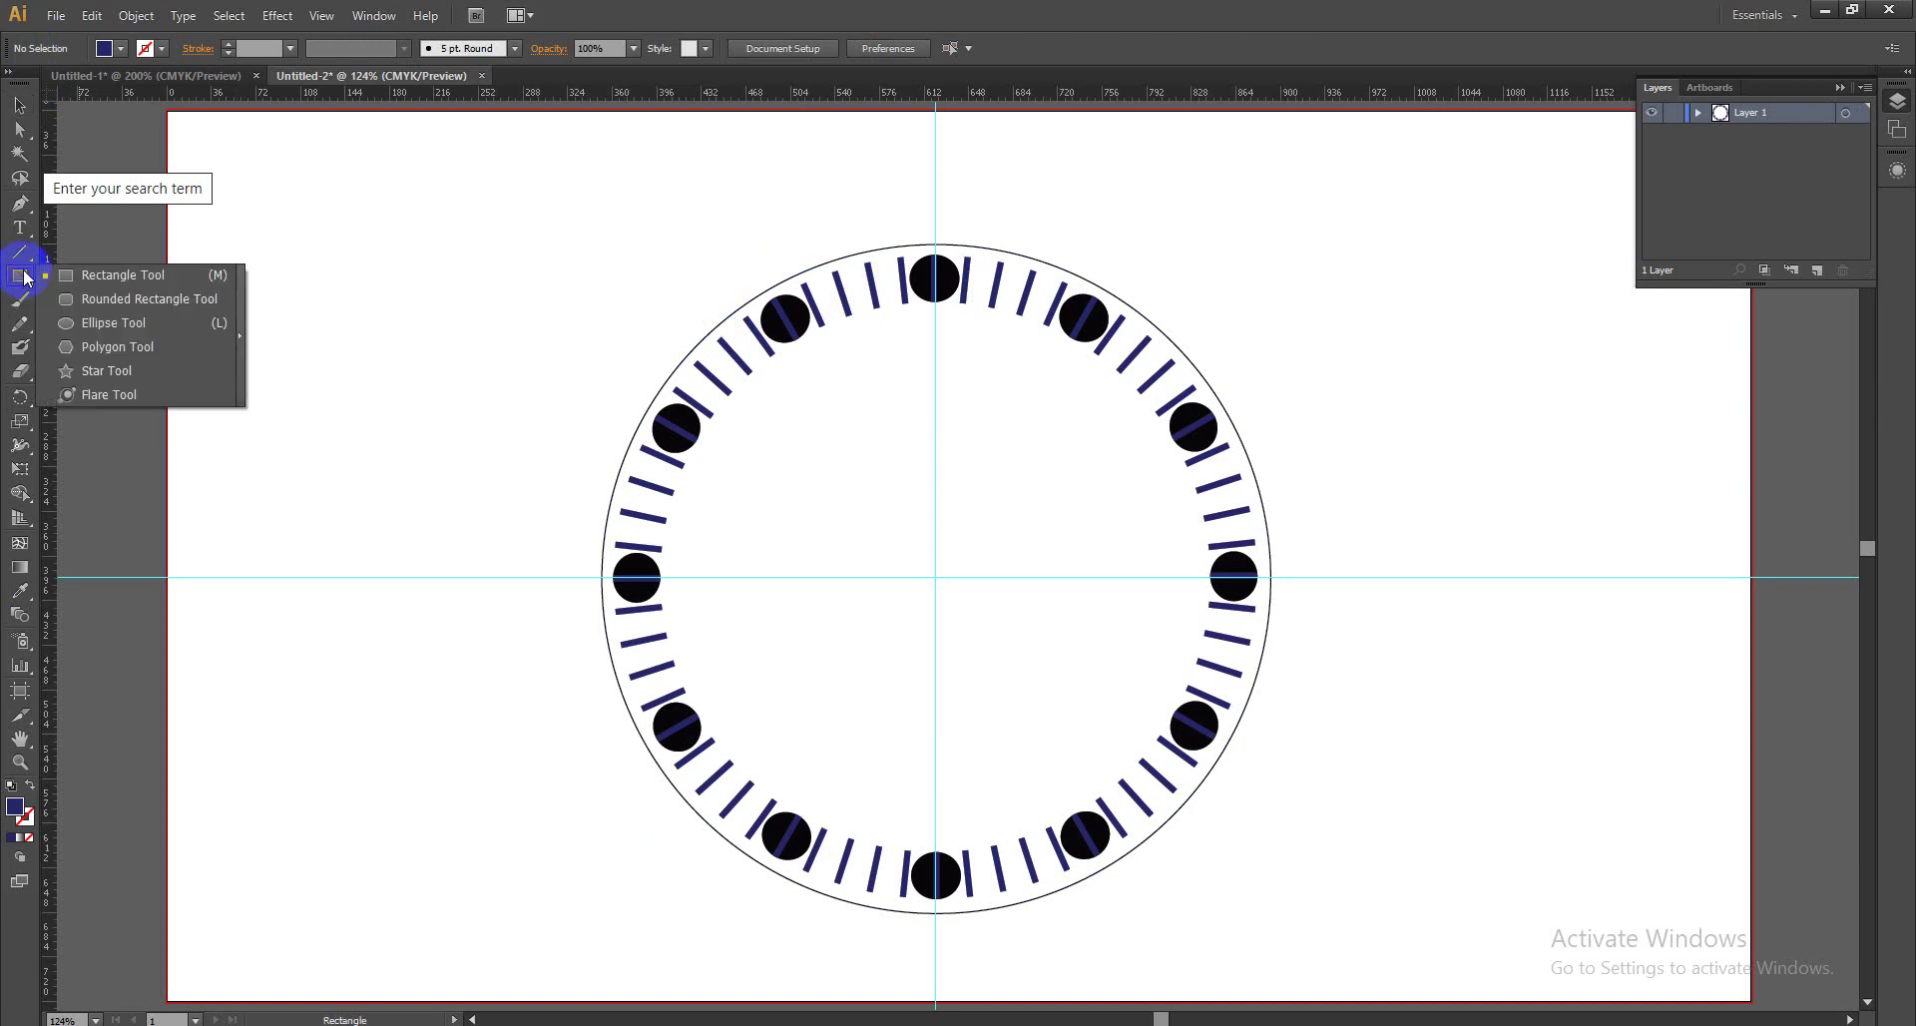
pyautogui.moveTo(26, 279); pyautogui.dragTo(88, 346)
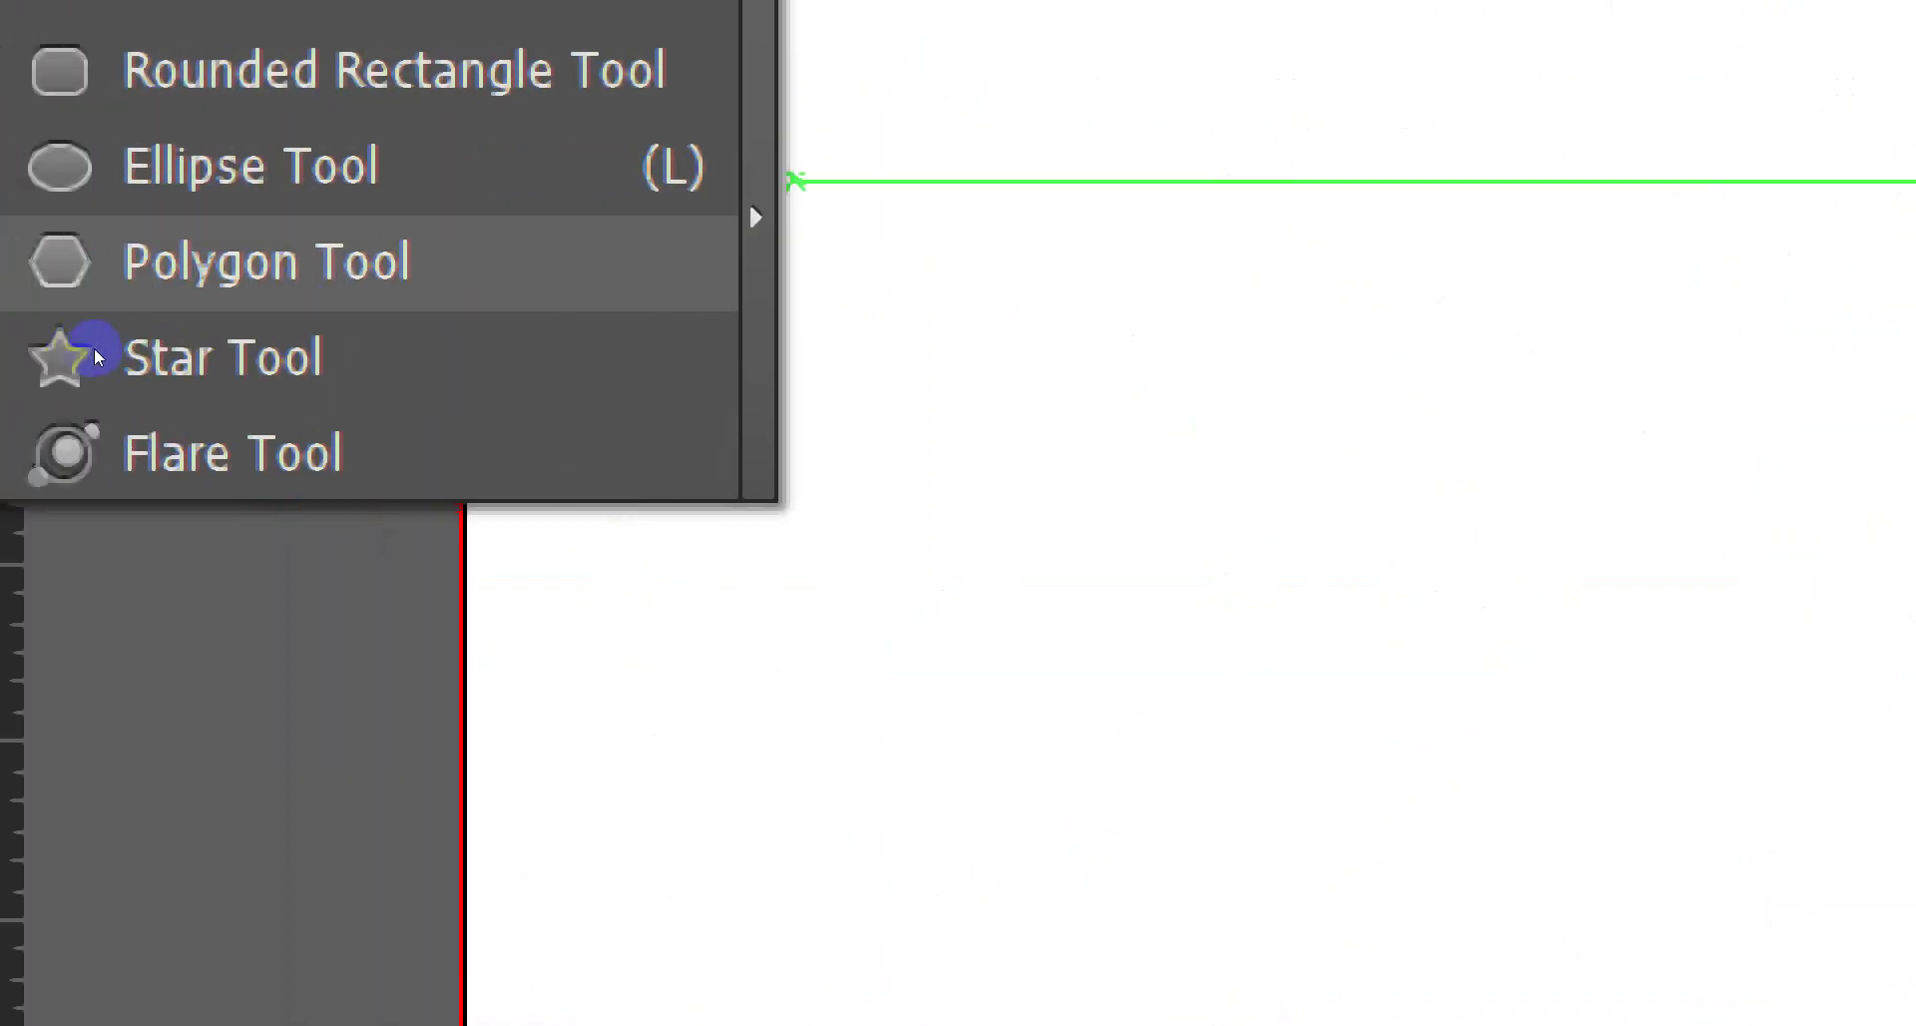
pyautogui.click(95, 351)
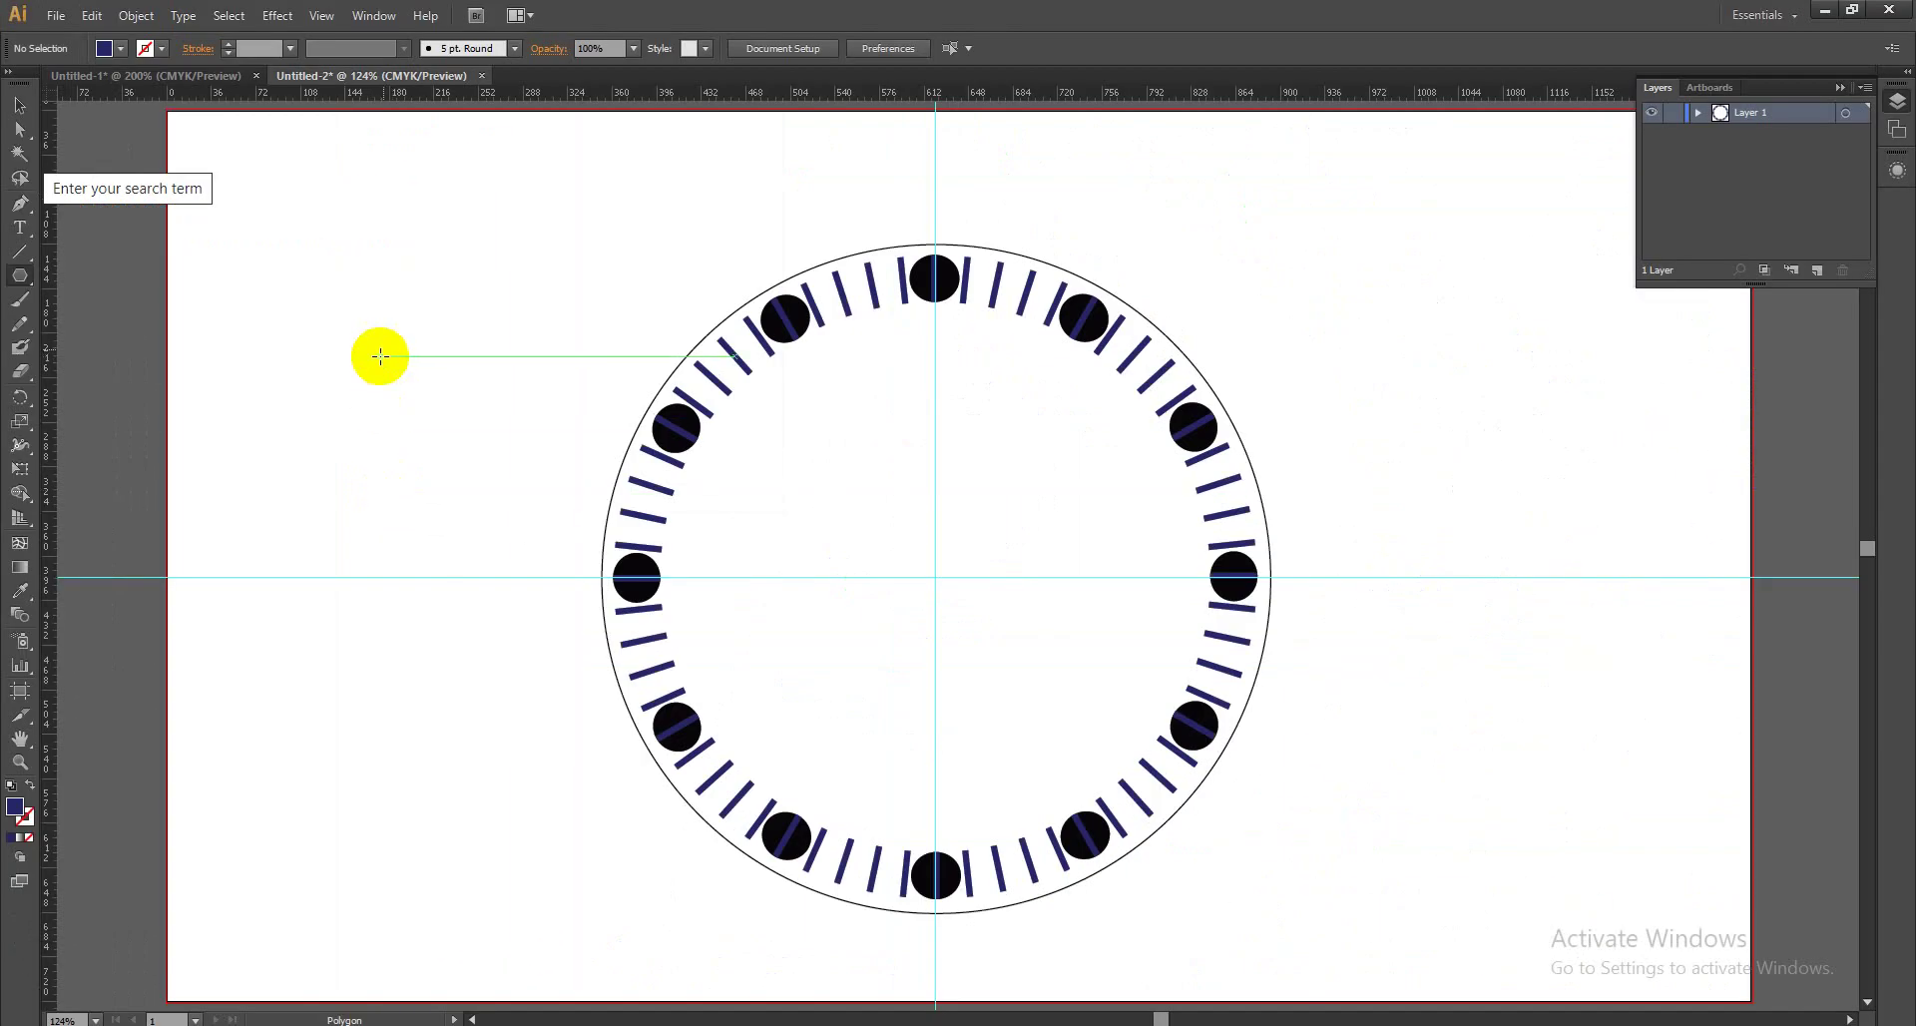
pyautogui.moveTo(634, 73); pyautogui.dragTo(529, 85)
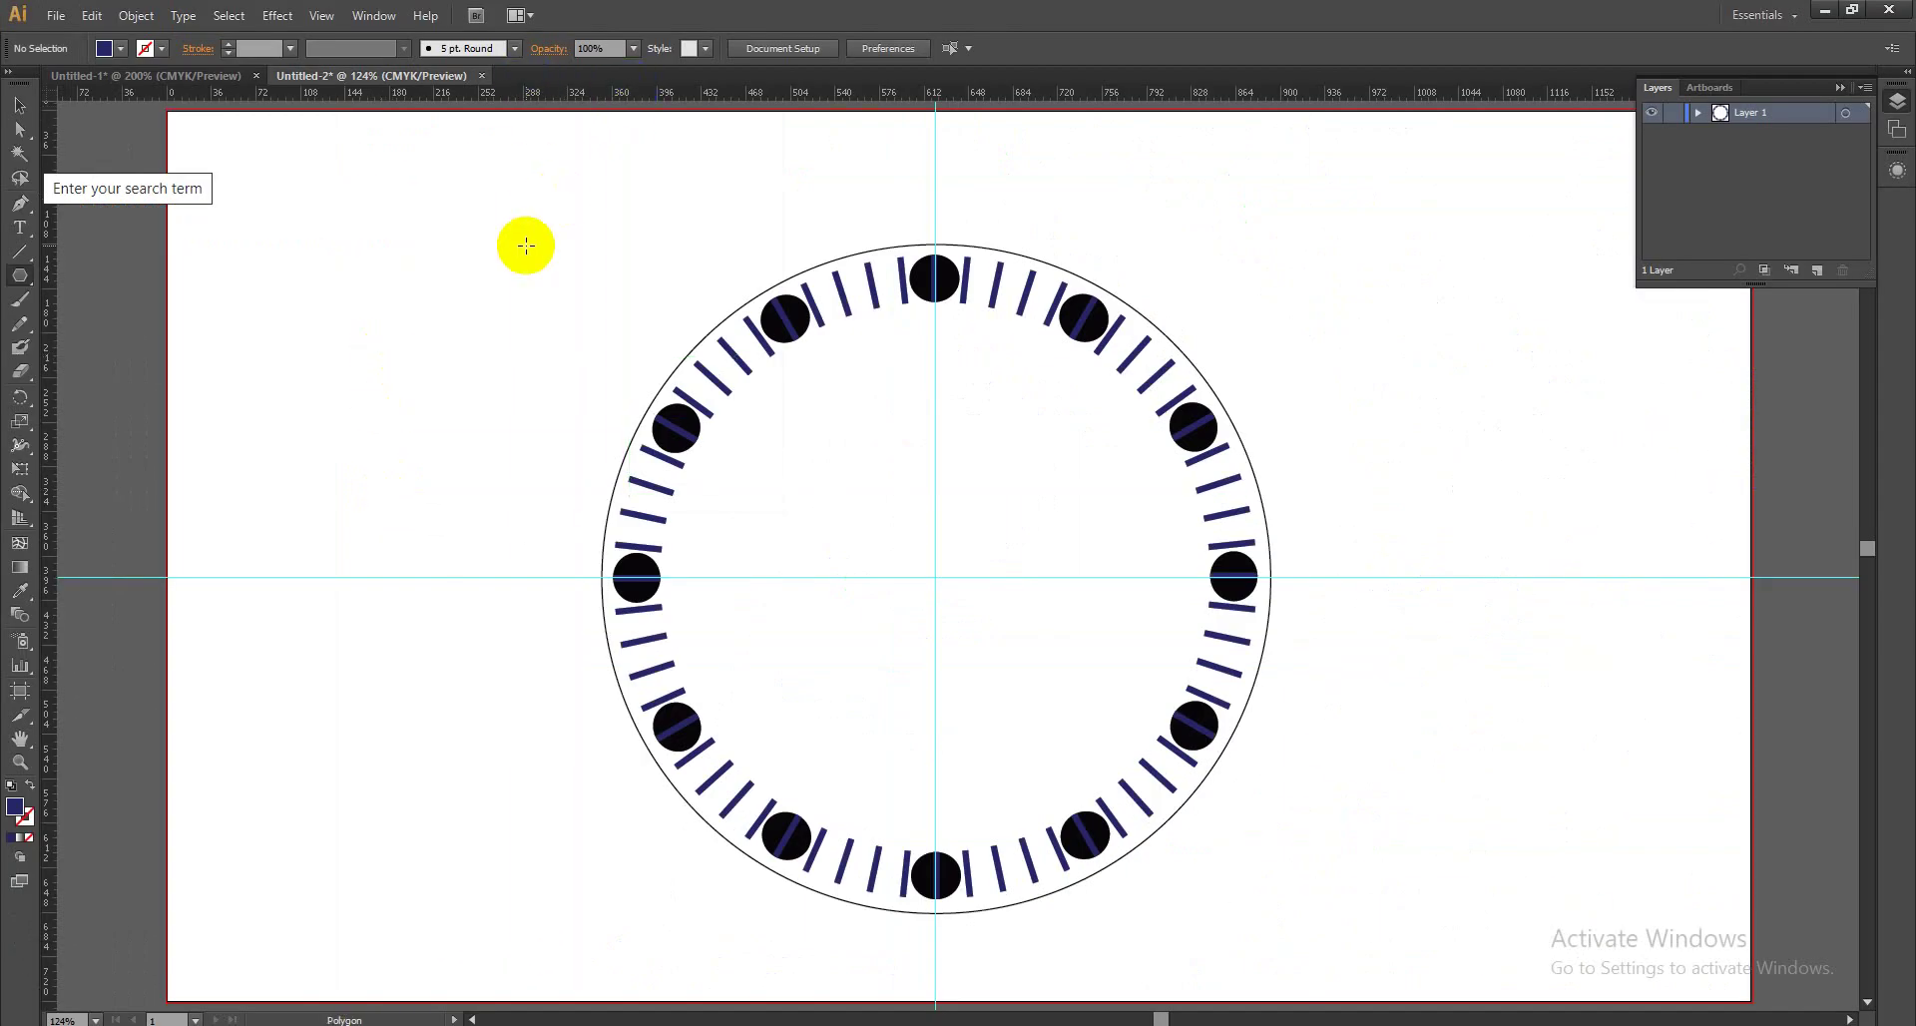
# Create a 3-sided polygon triangle near the top-left of the artboard.
pyautogui.click(478, 257)
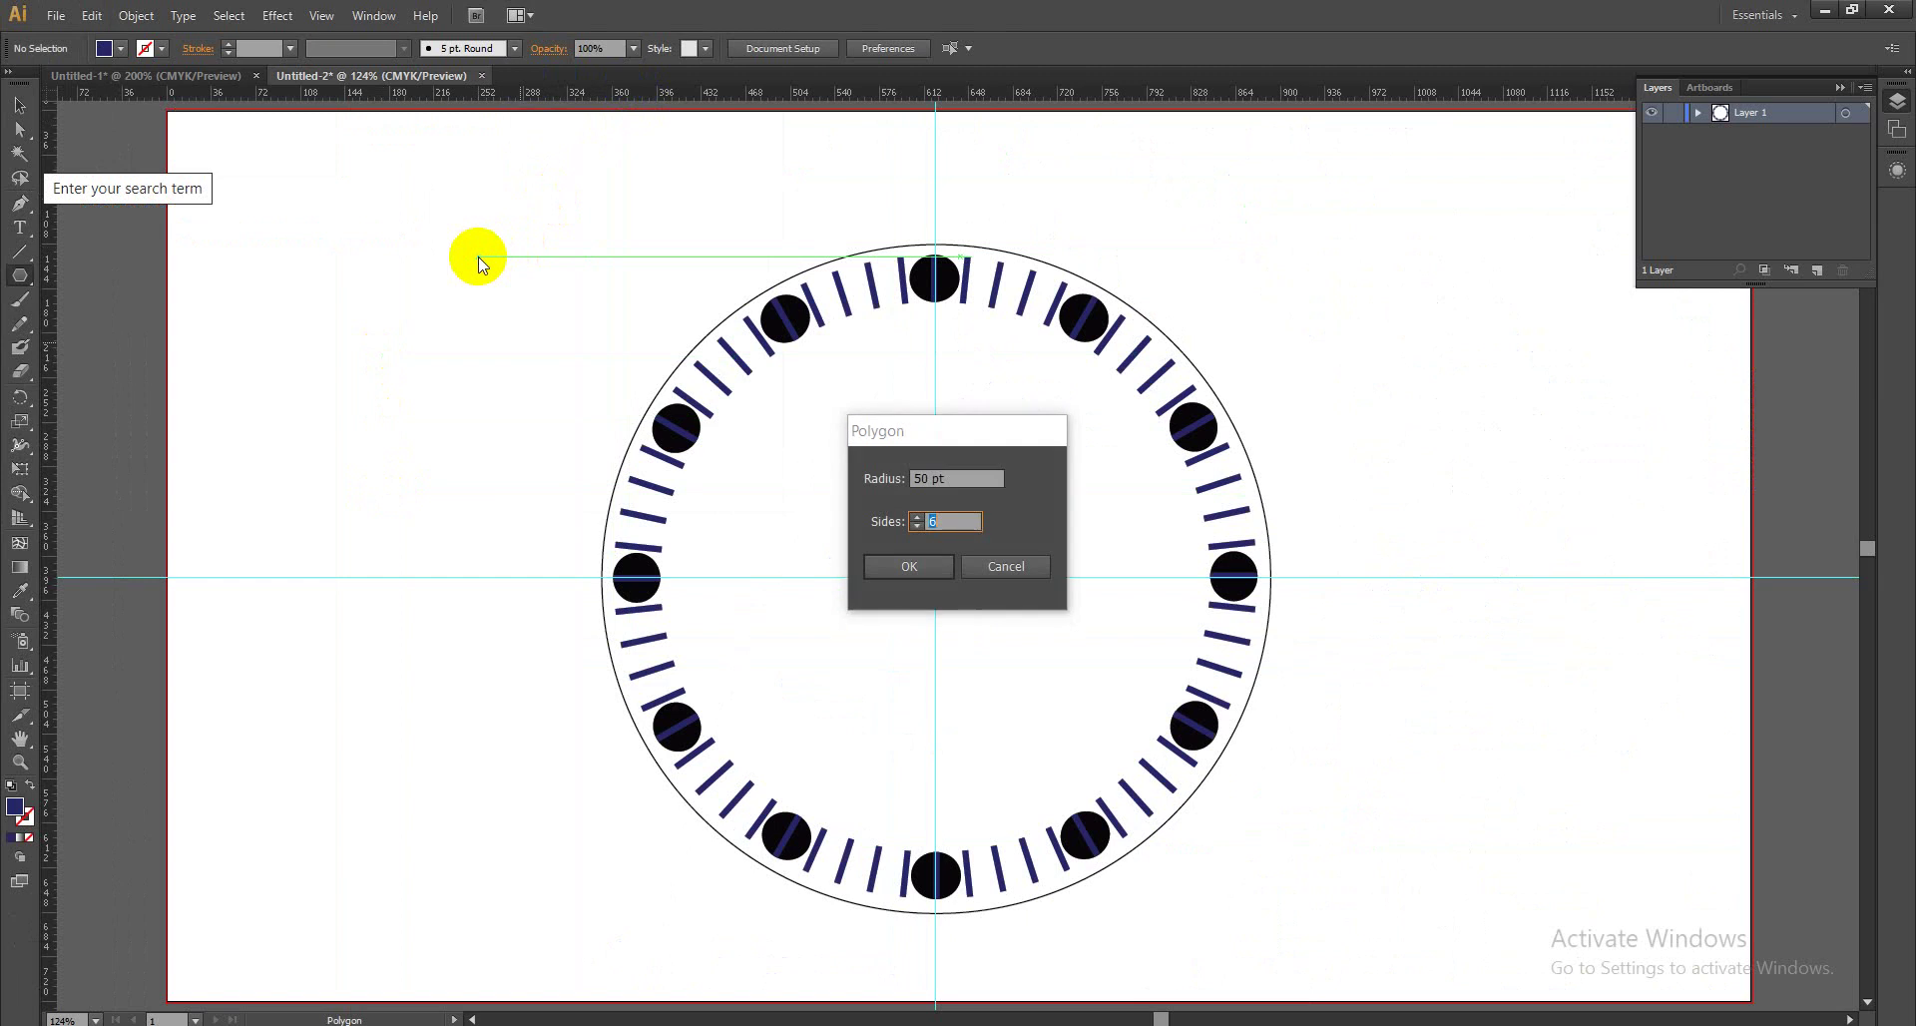
pyautogui.click(944, 524)
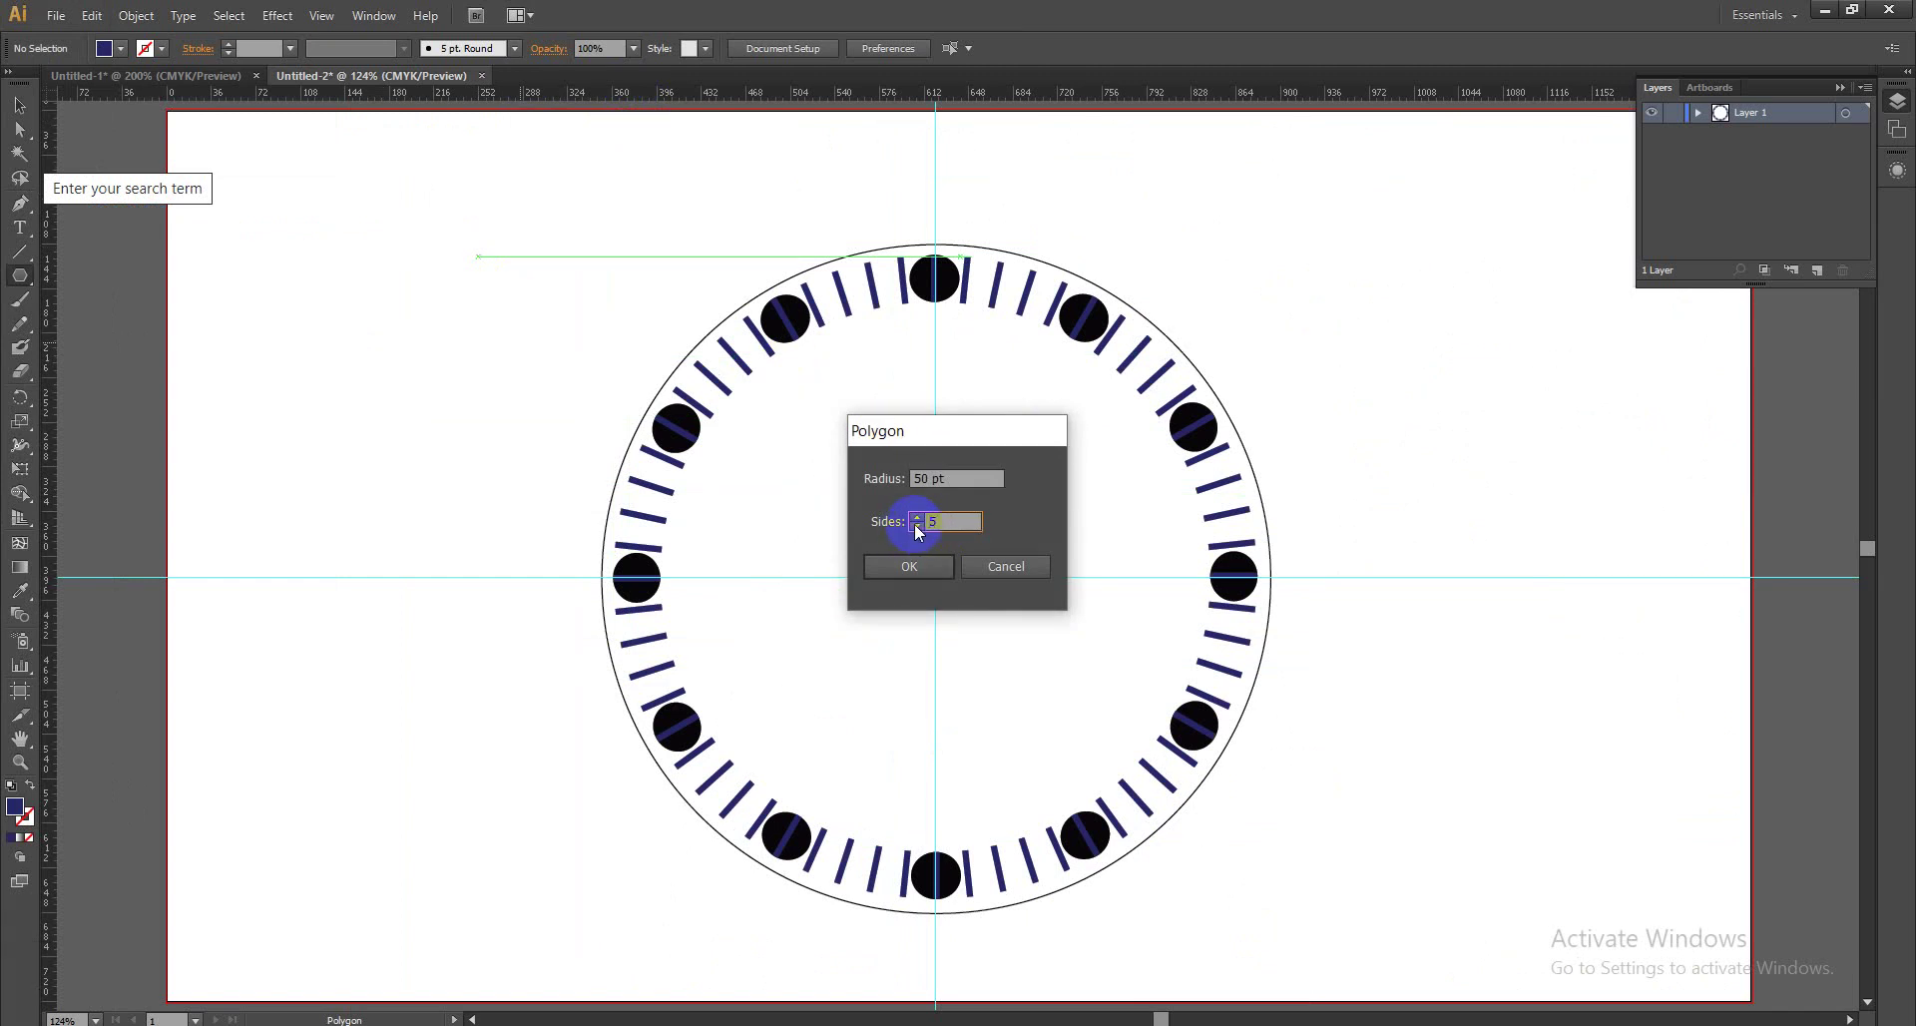
pyautogui.click(916, 518)
pyautogui.click(916, 518)
pyautogui.write('3')
pyautogui.click(921, 555)
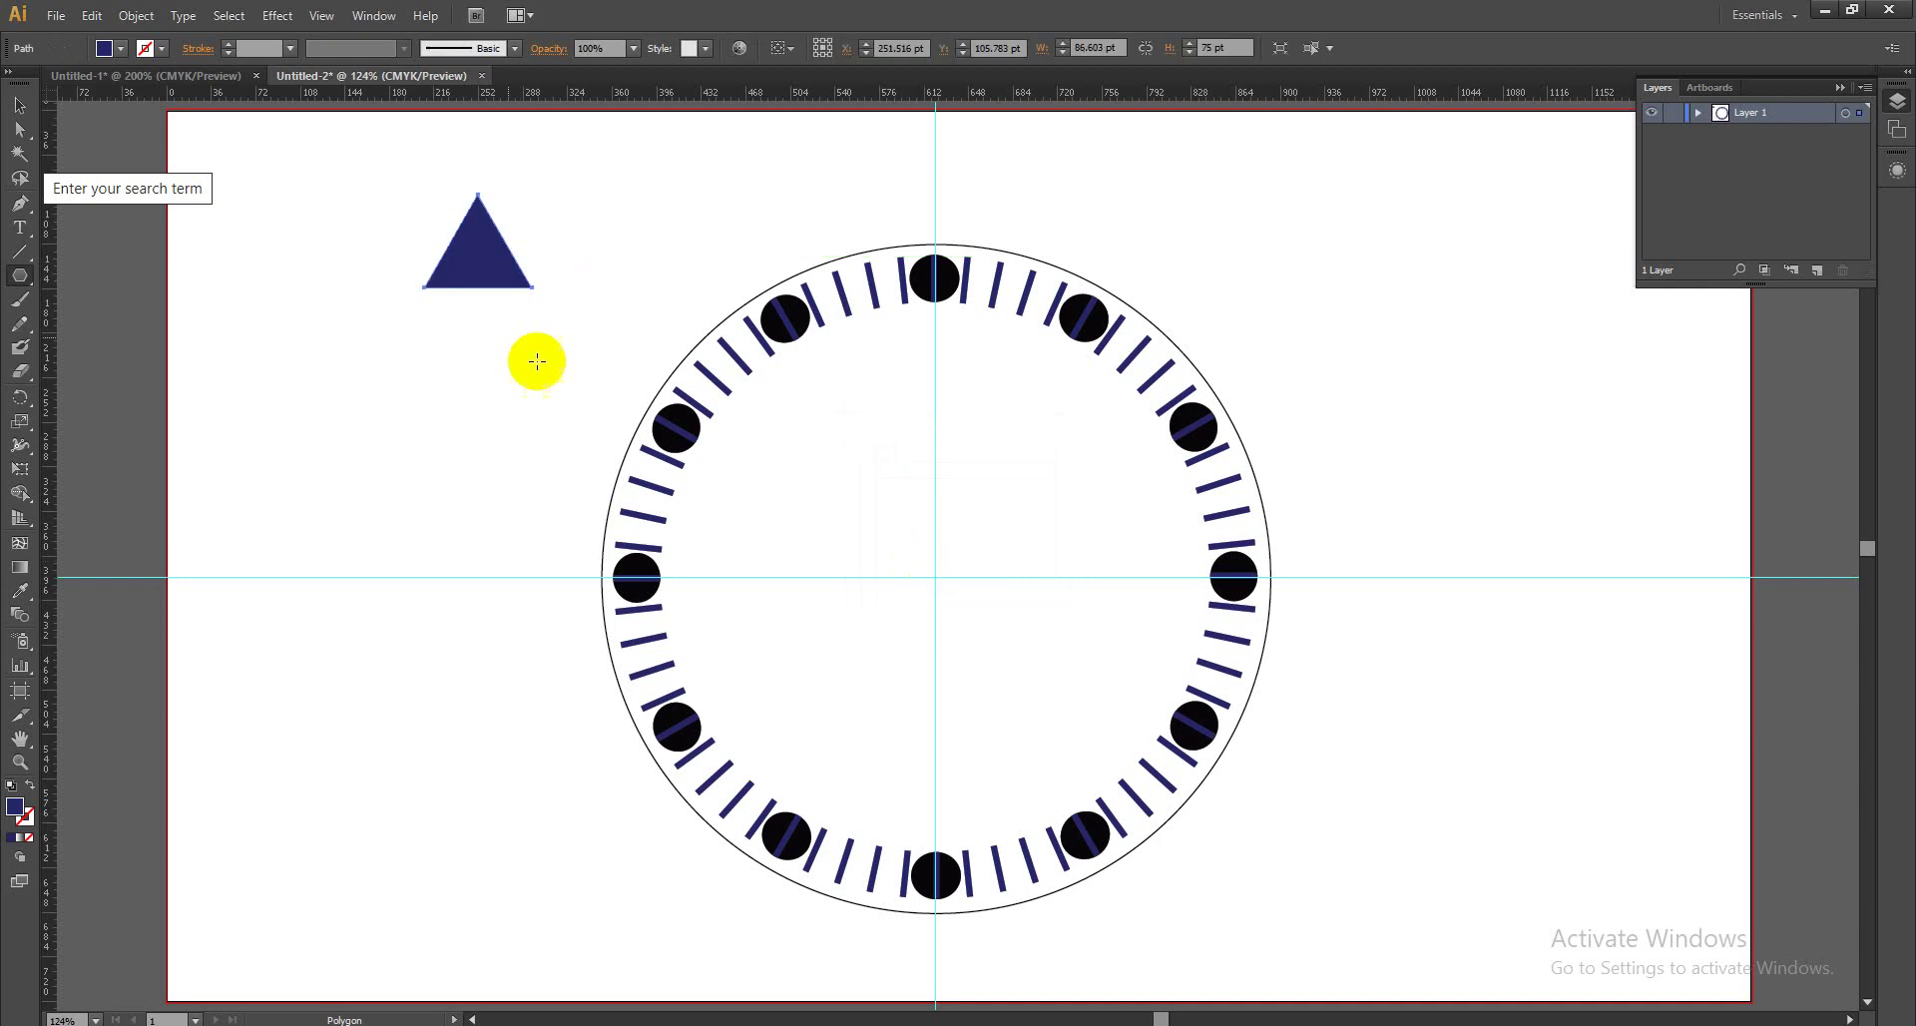
pyautogui.click(22, 111)
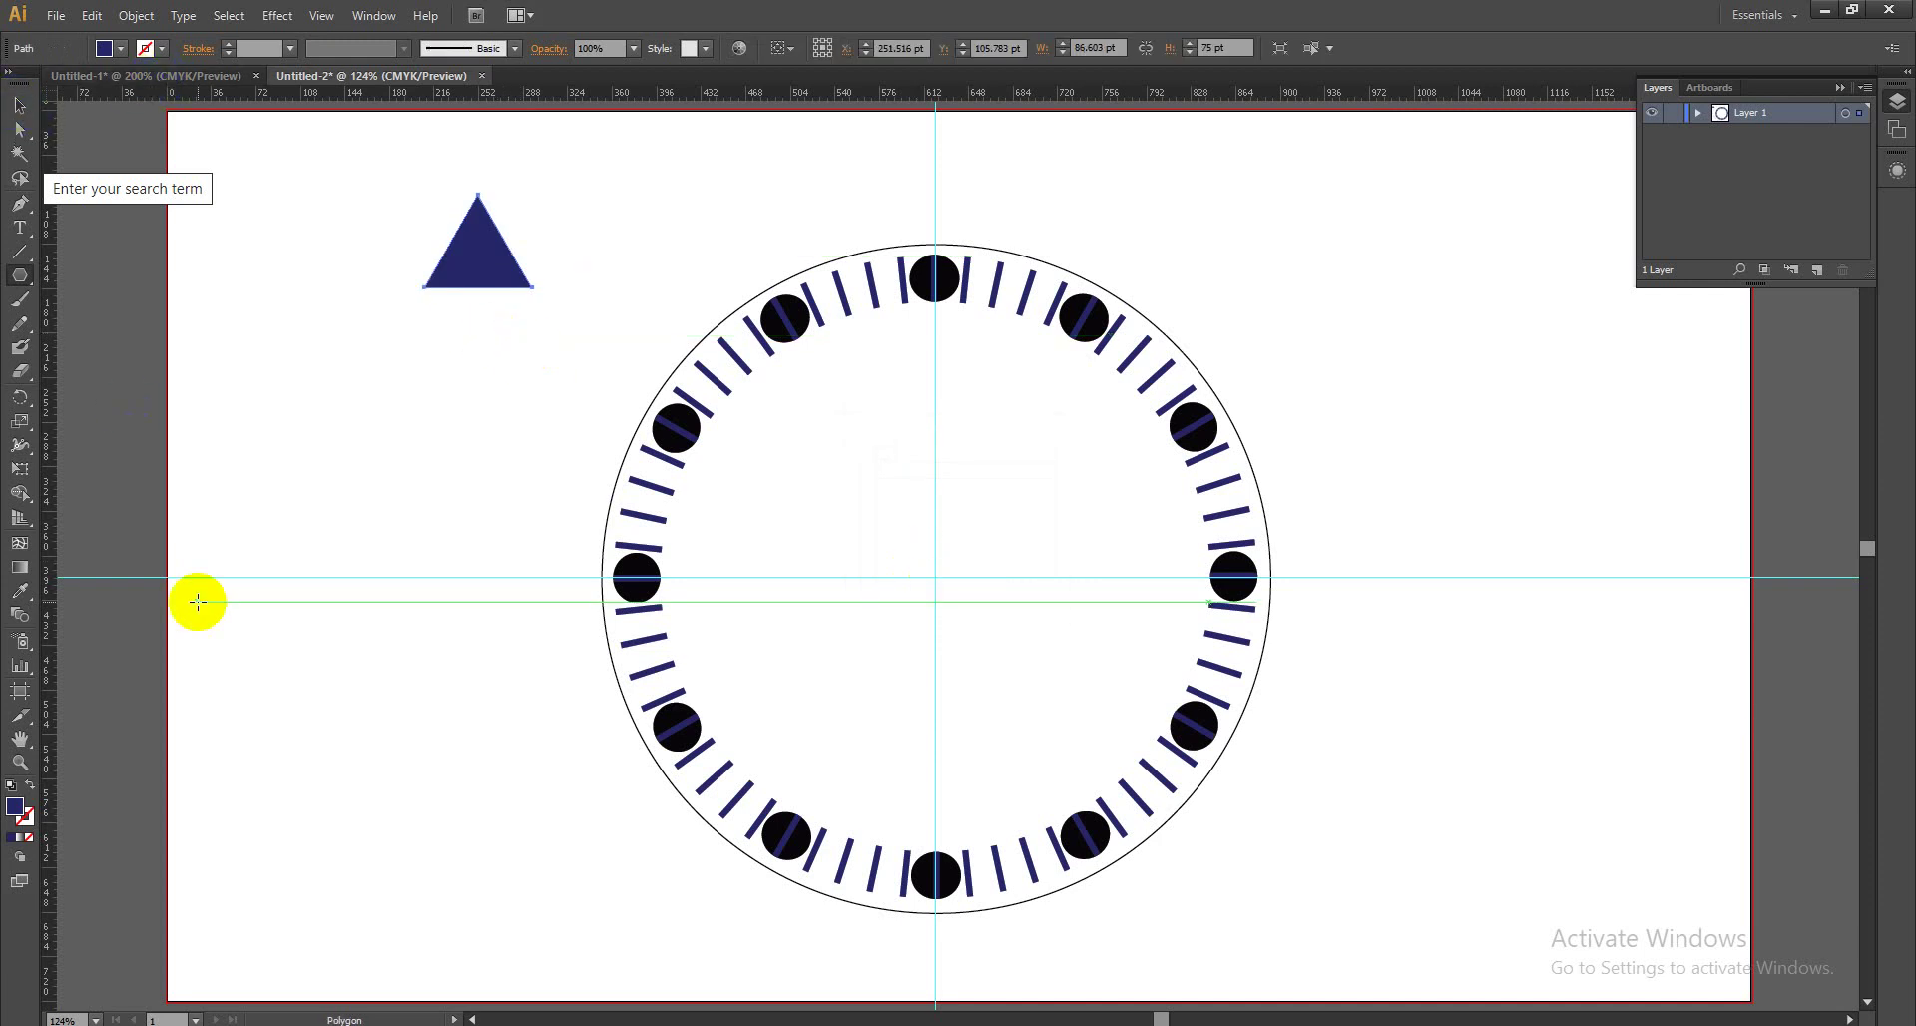
# Change the triangle's fill from navy to near-black.
pyautogui.click(42, 610)
pyautogui.click(18, 808)
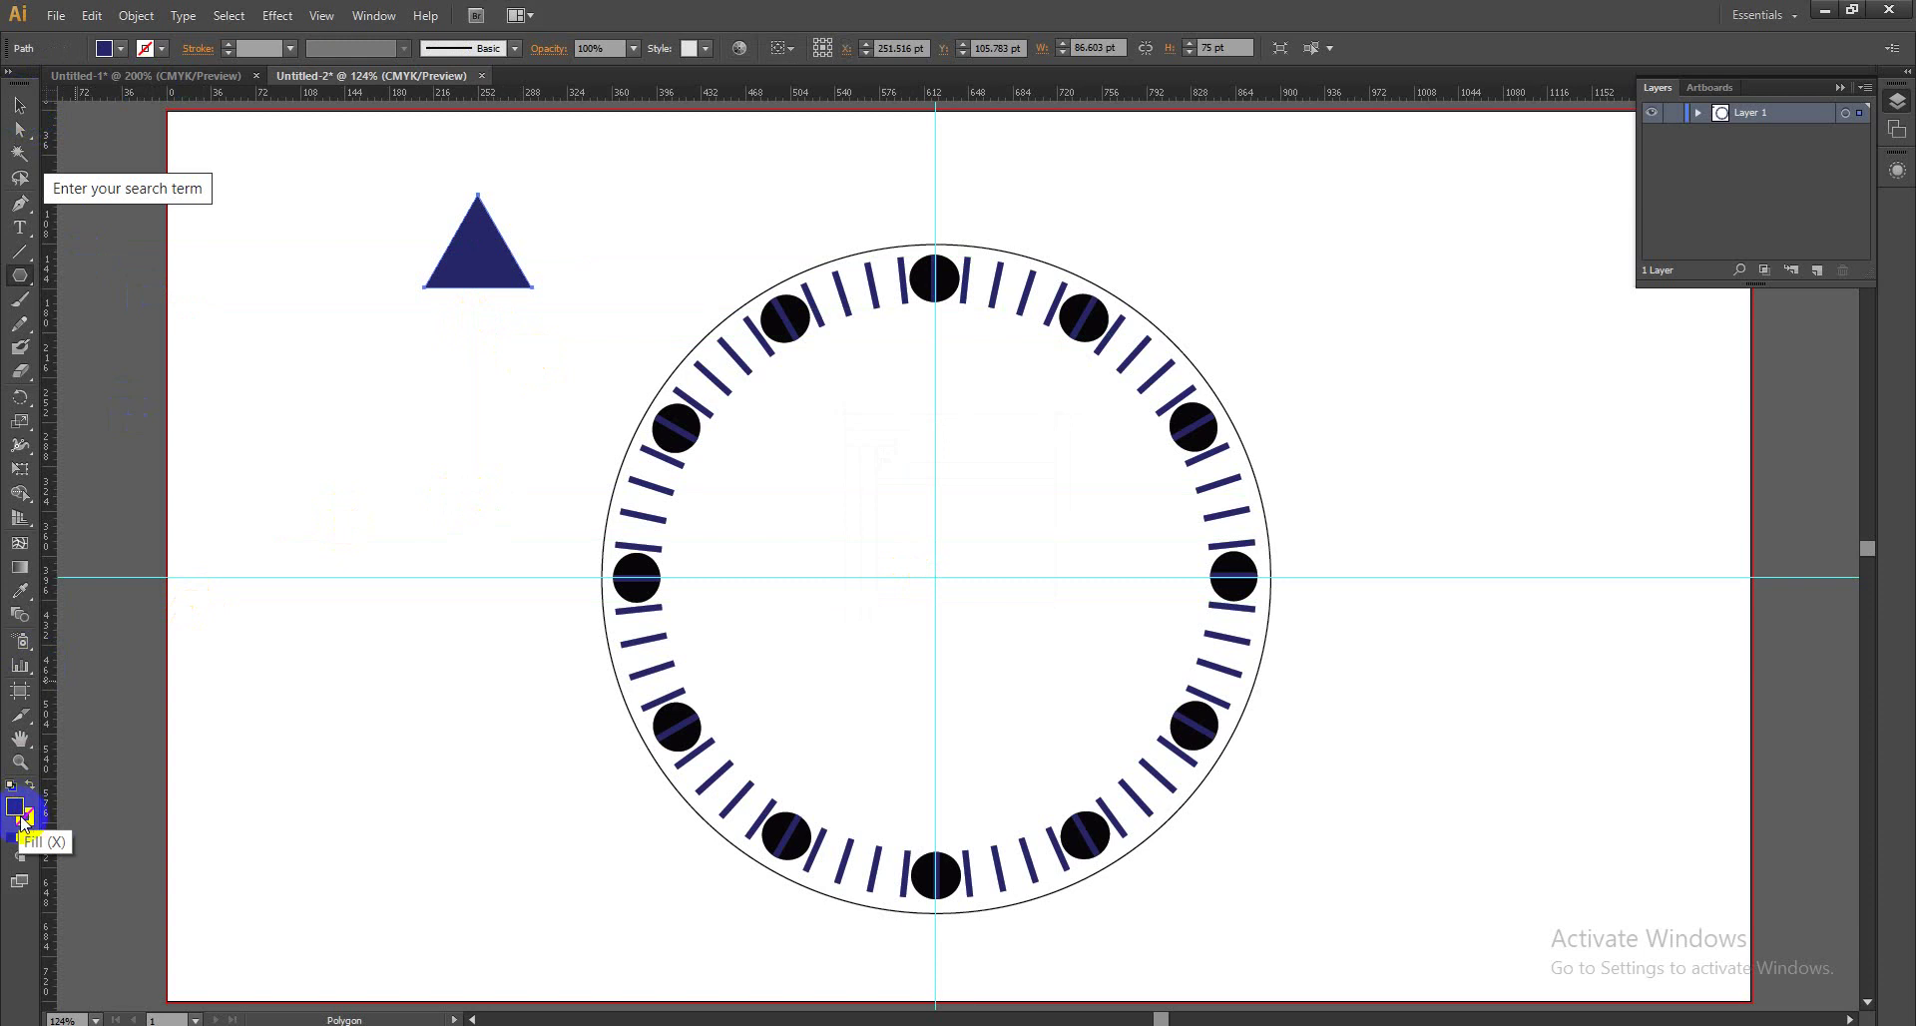
pyautogui.doubleClick(18, 810)
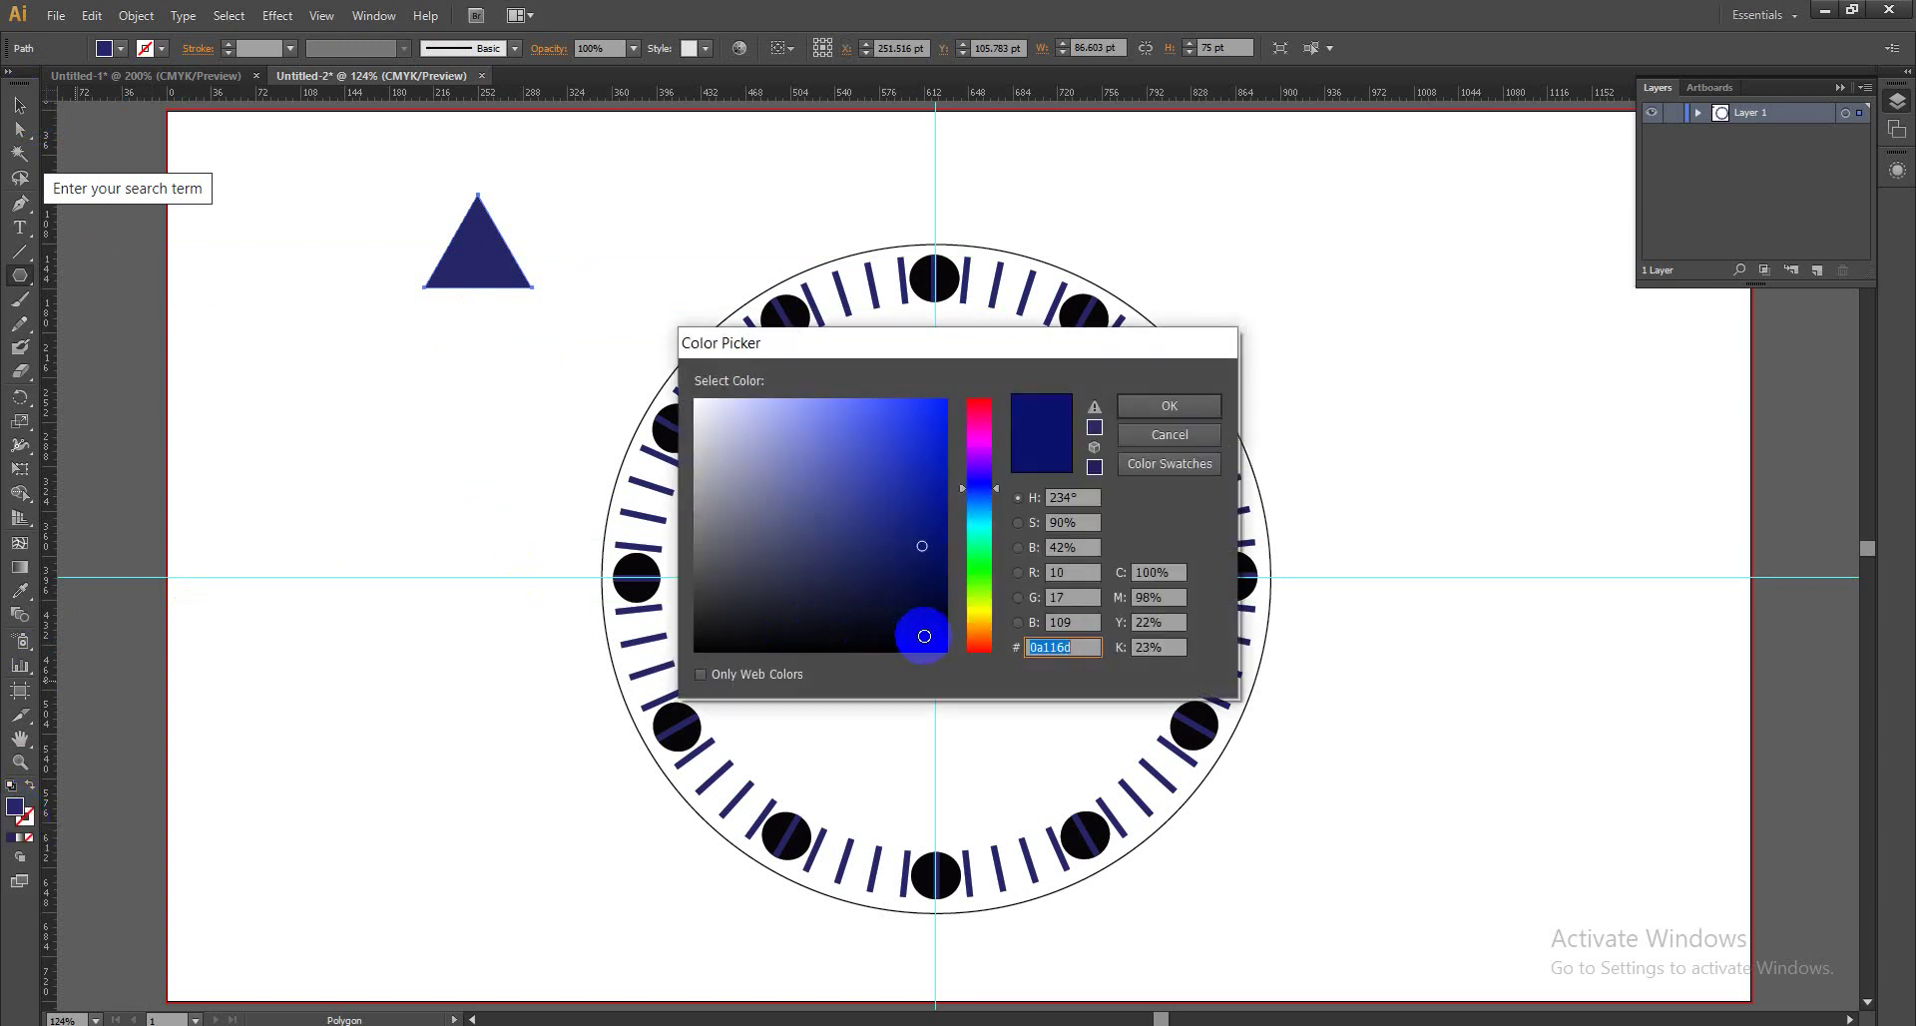
pyautogui.click(924, 636)
pyautogui.click(1166, 403)
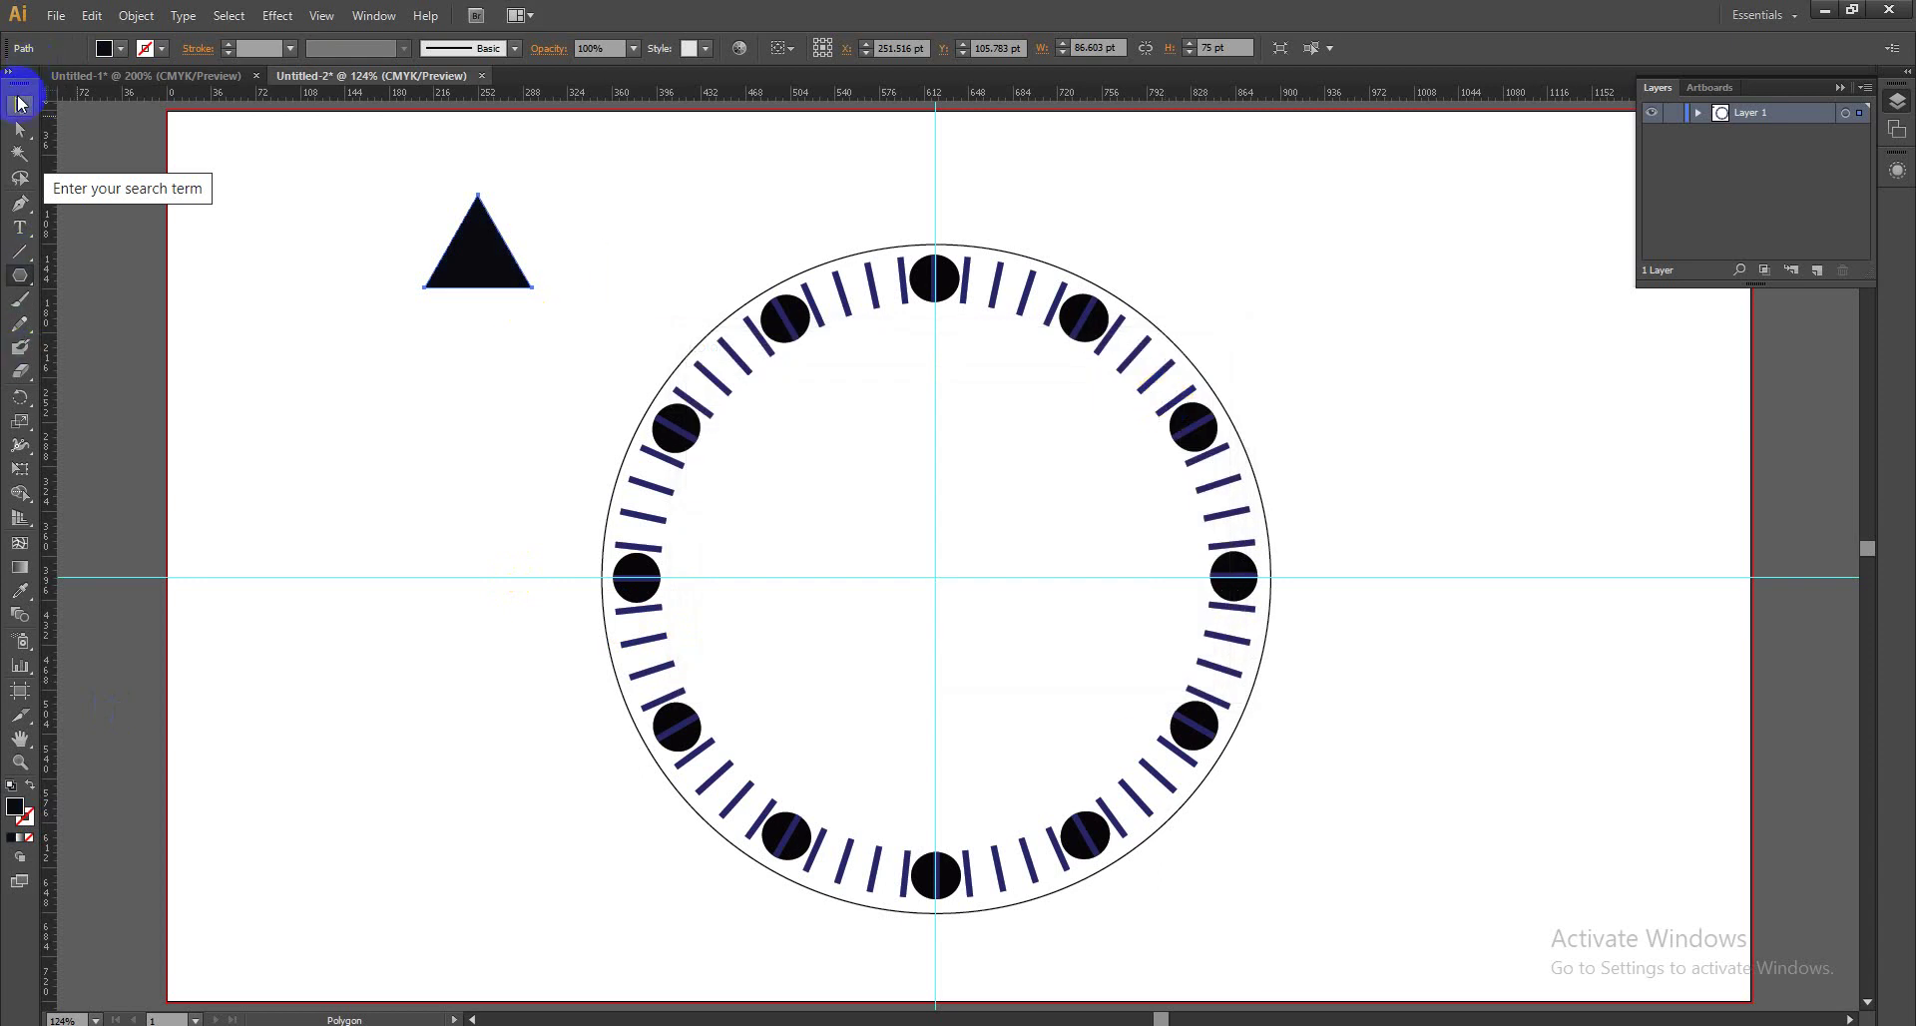
# Stretch the black triangle taller and narrow it into a slim hand shape.
pyautogui.click(20, 103)
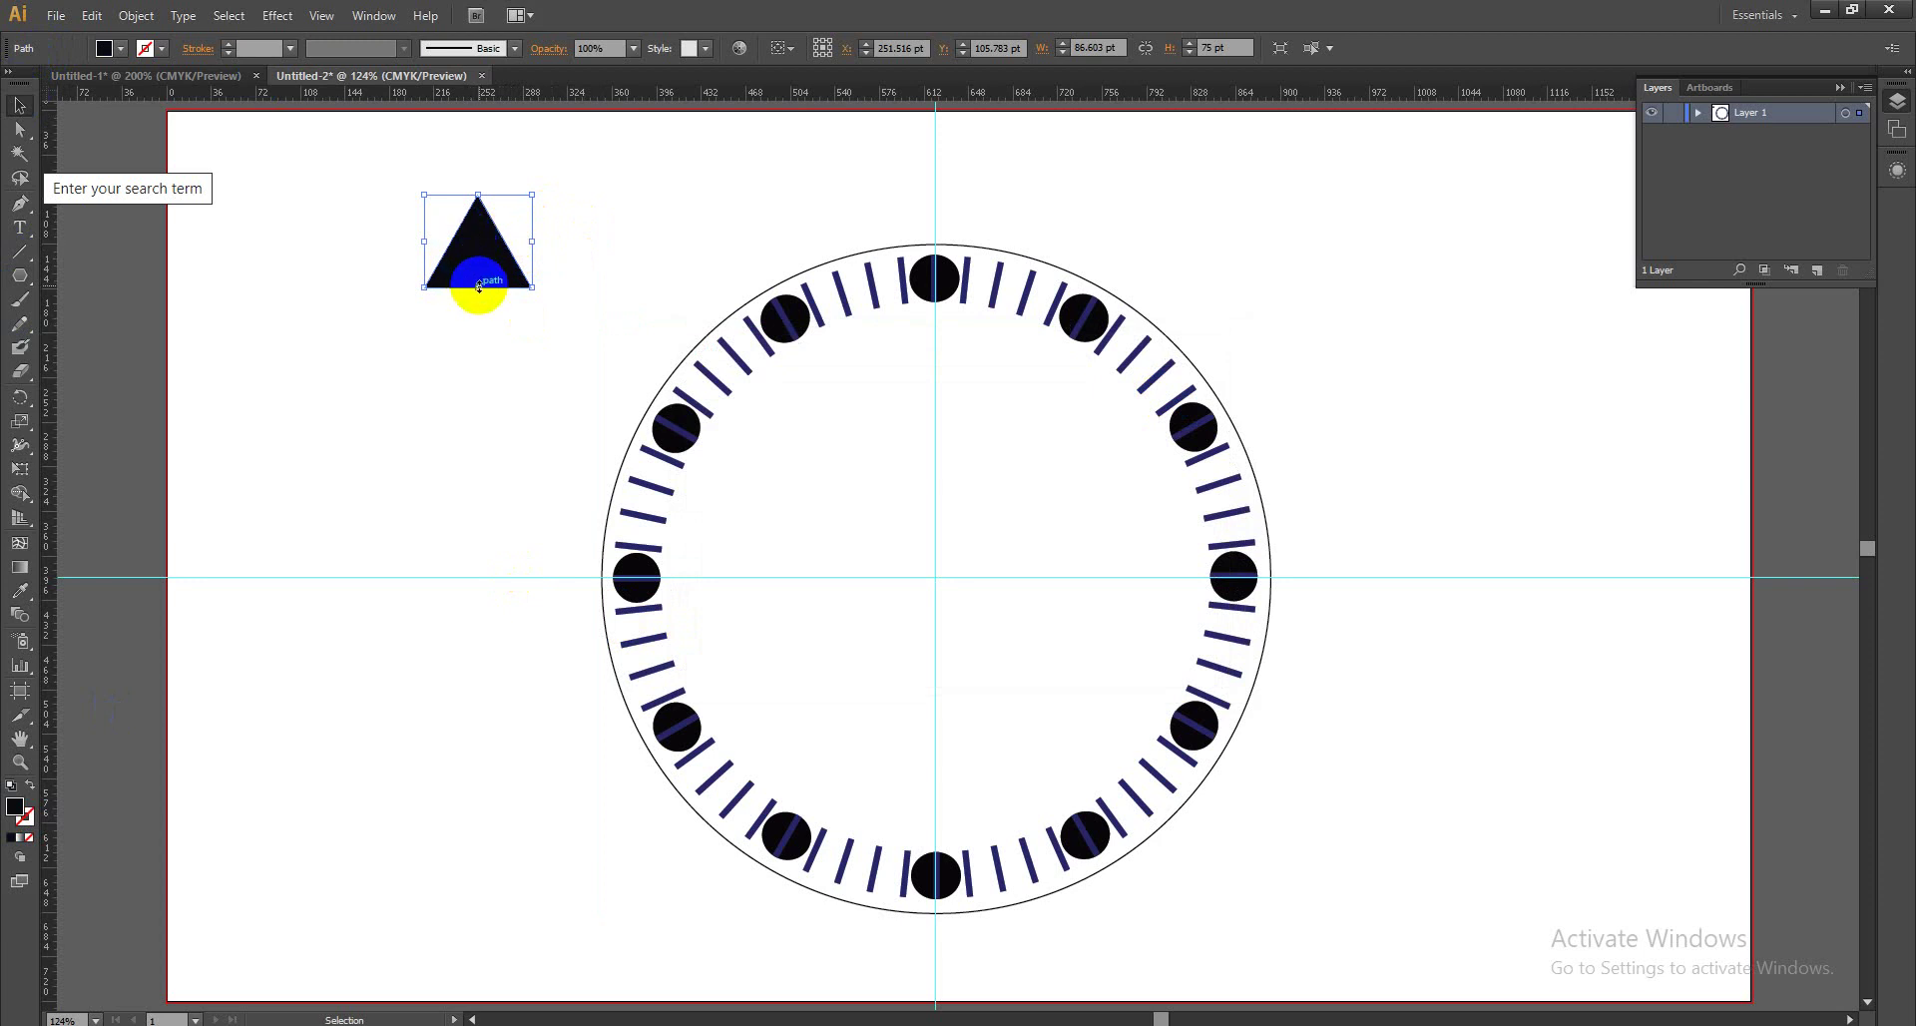
pyautogui.moveTo(480, 286); pyautogui.dragTo(476, 415)
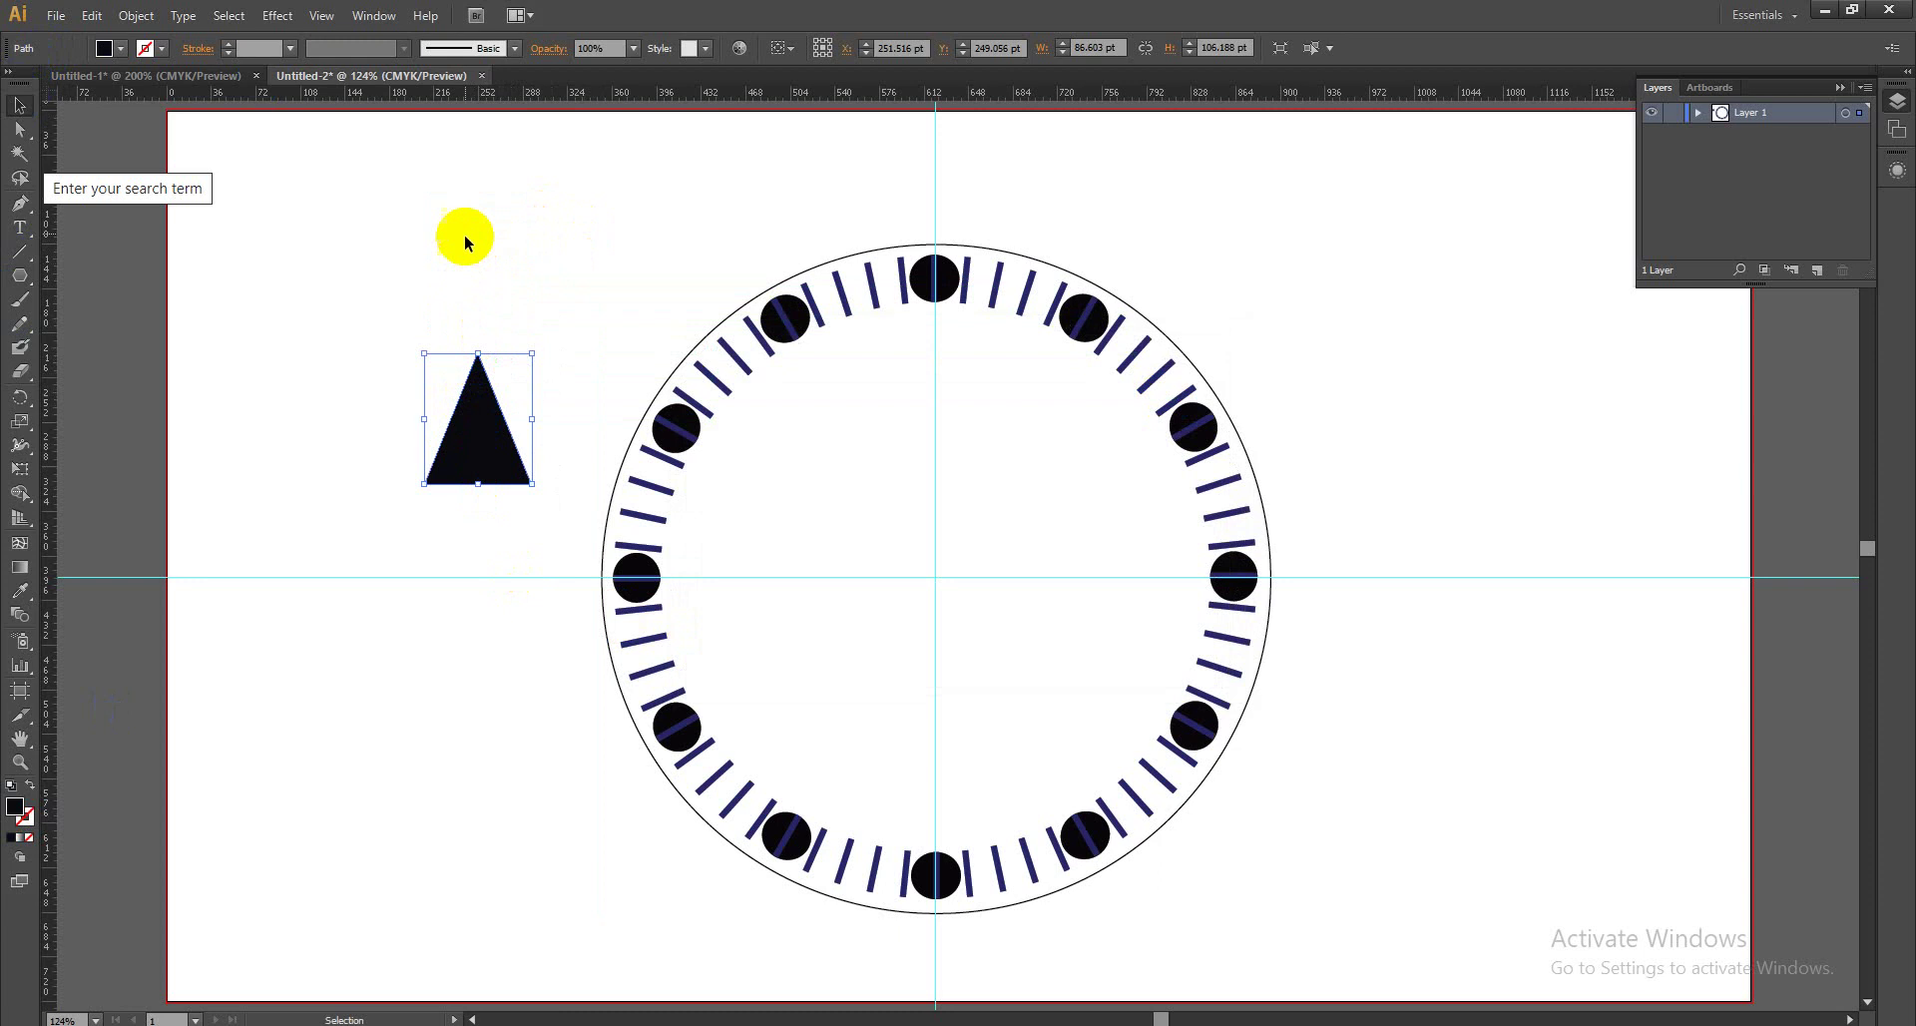
pyautogui.click(478, 335)
pyautogui.click(480, 362)
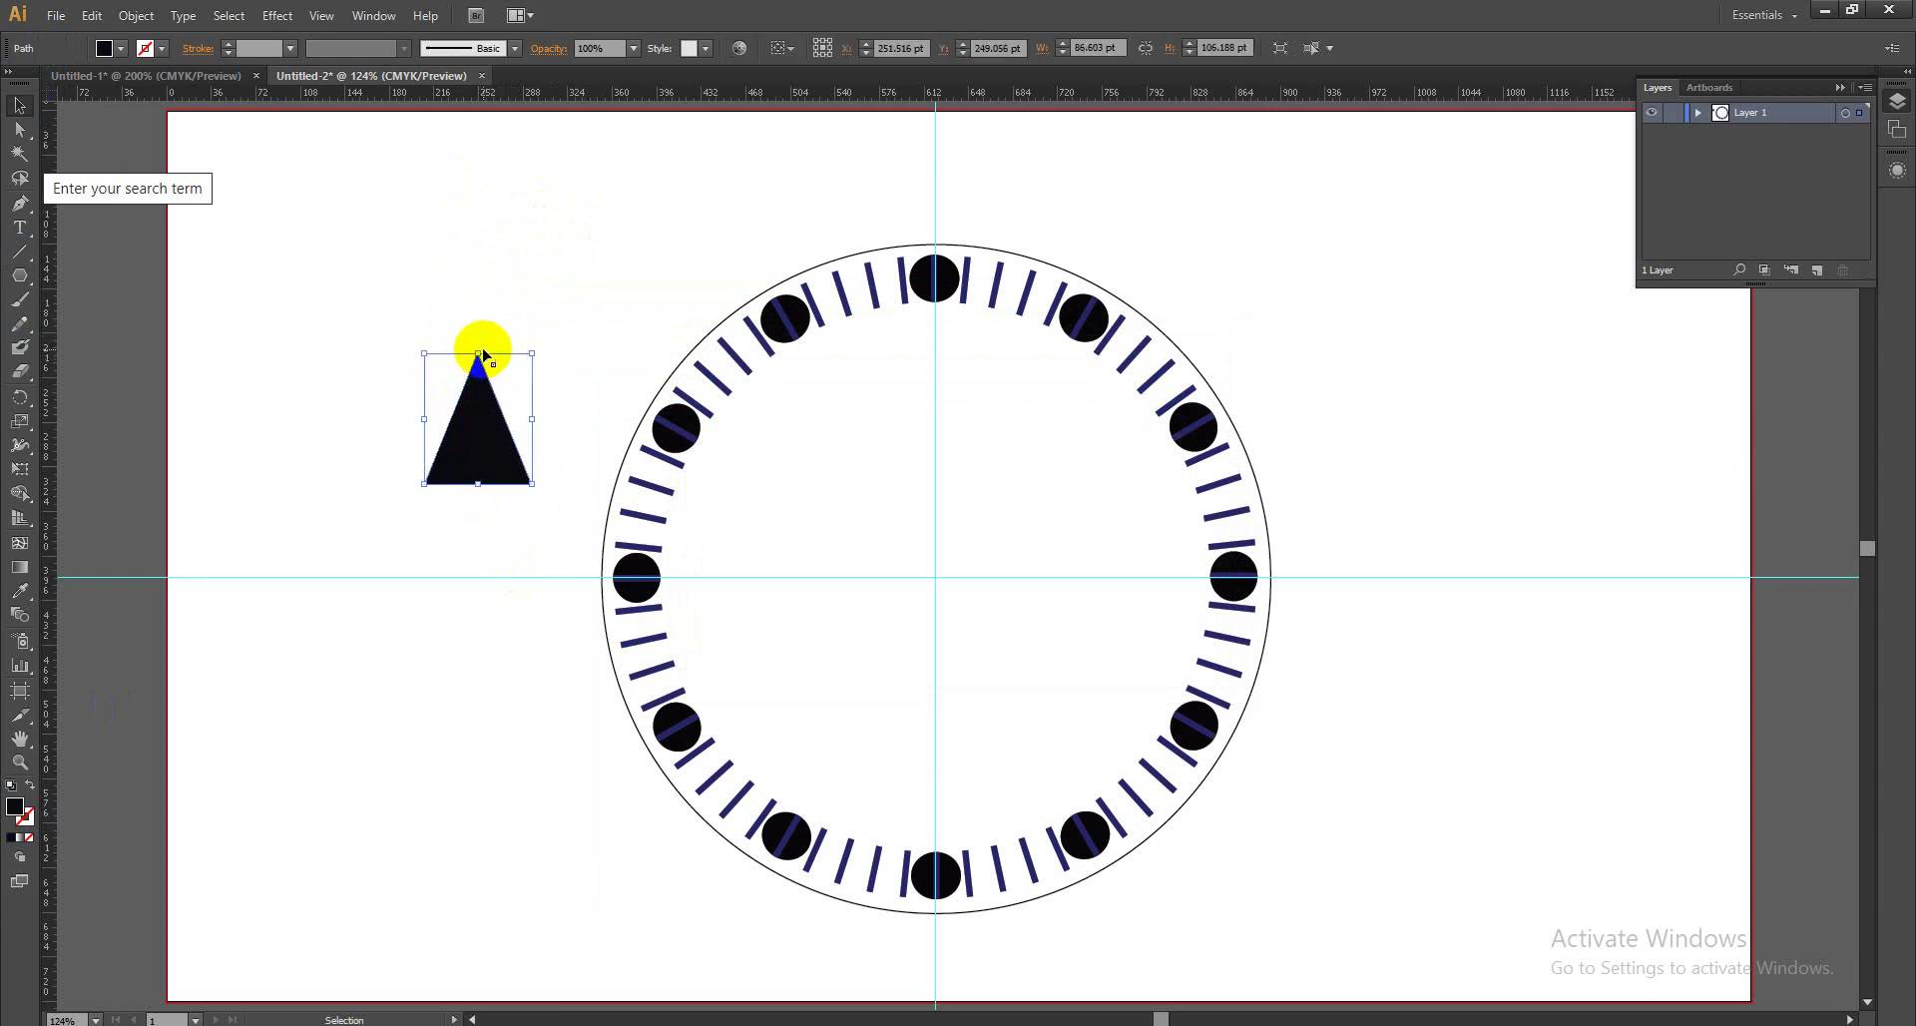
pyautogui.moveTo(480, 355); pyautogui.dragTo(470, 173)
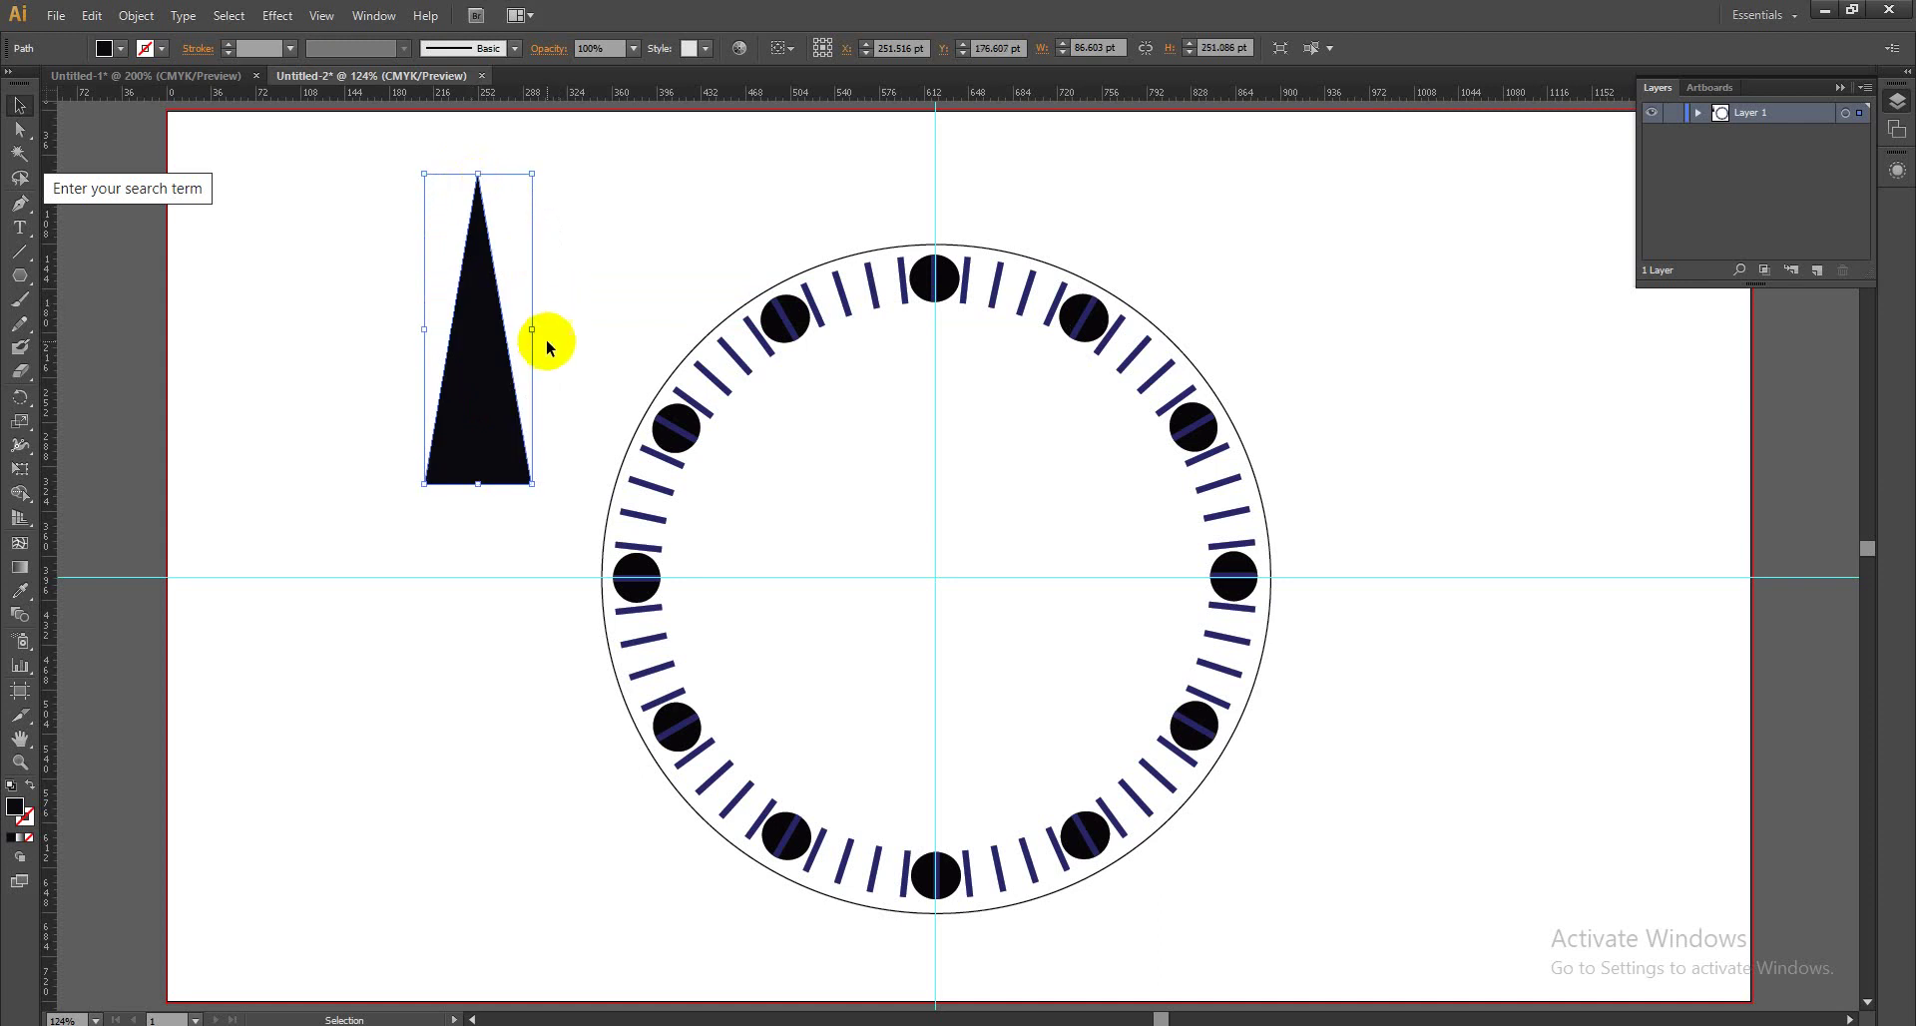
pyautogui.moveTo(534, 330); pyautogui.dragTo(513, 334)
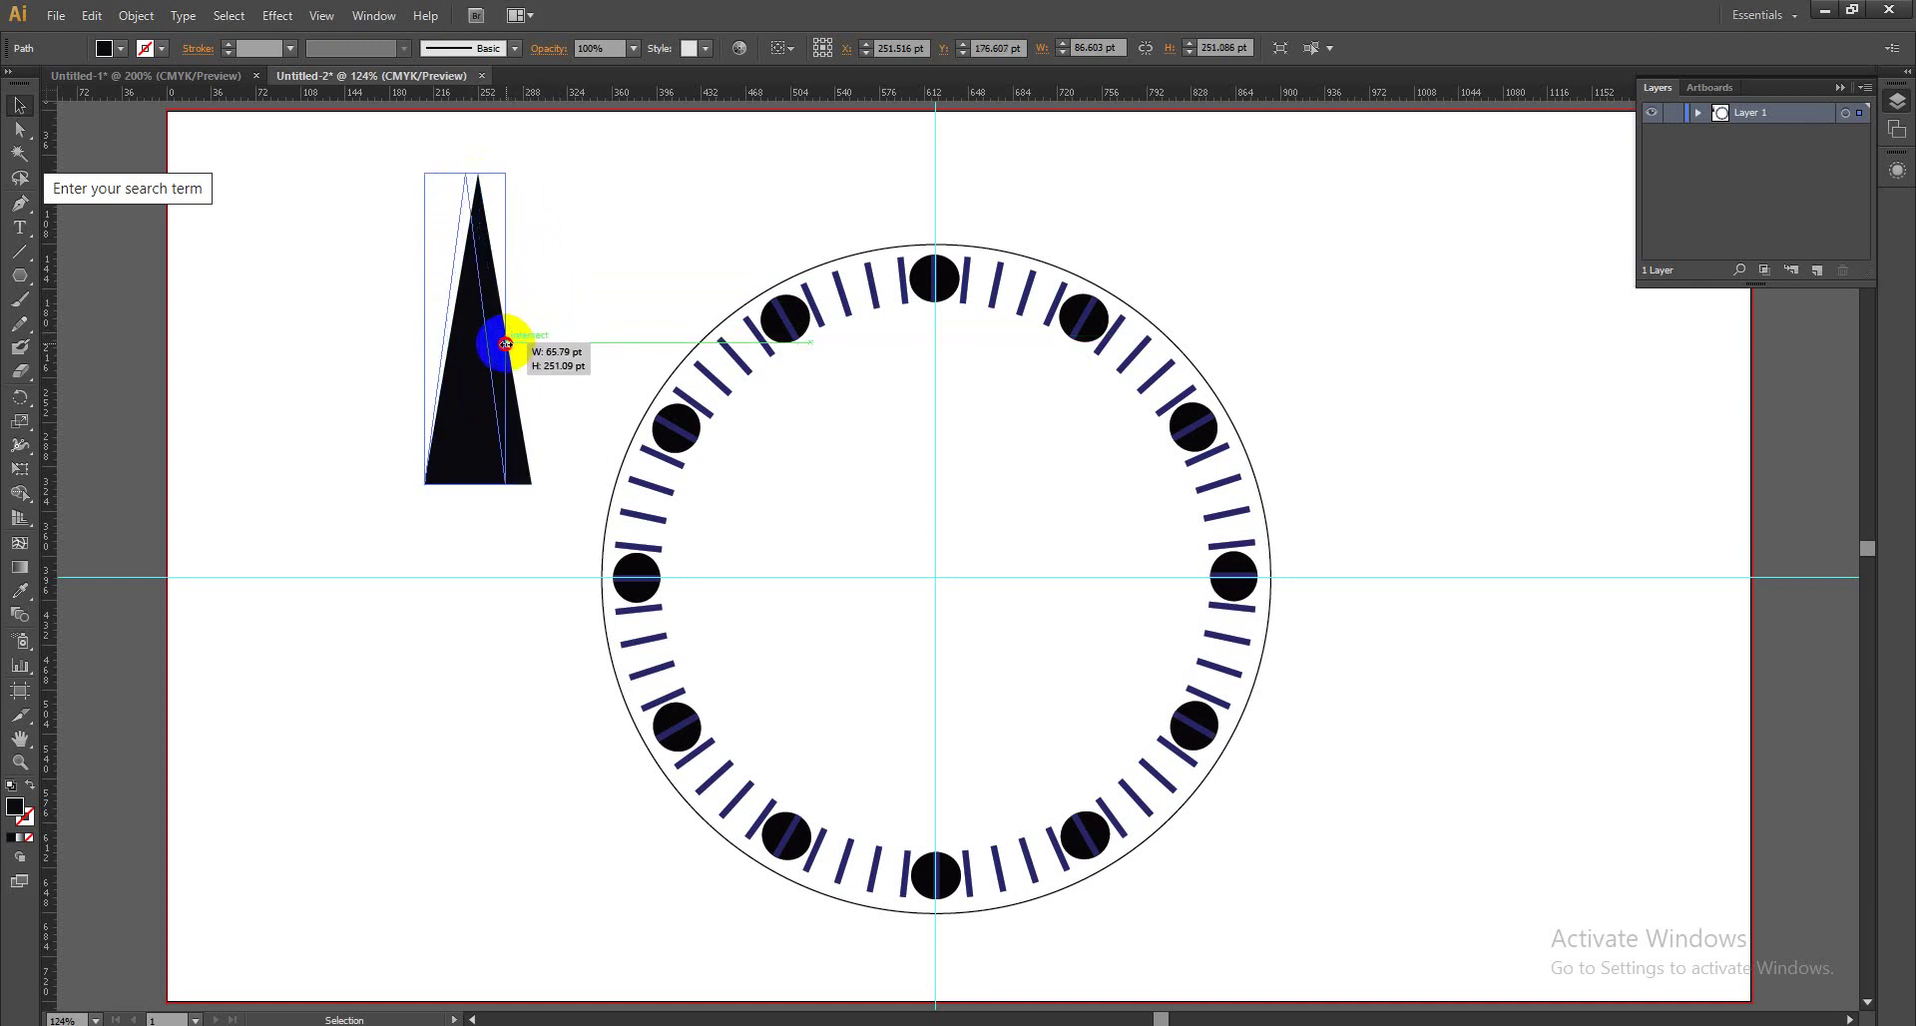
pyautogui.moveTo(513, 334); pyautogui.dragTo(506, 329)
# Move the hand onto the dial, its base at the centre and tip pointing to 12.
pyautogui.moveTo(480, 440); pyautogui.dragTo(942, 577)
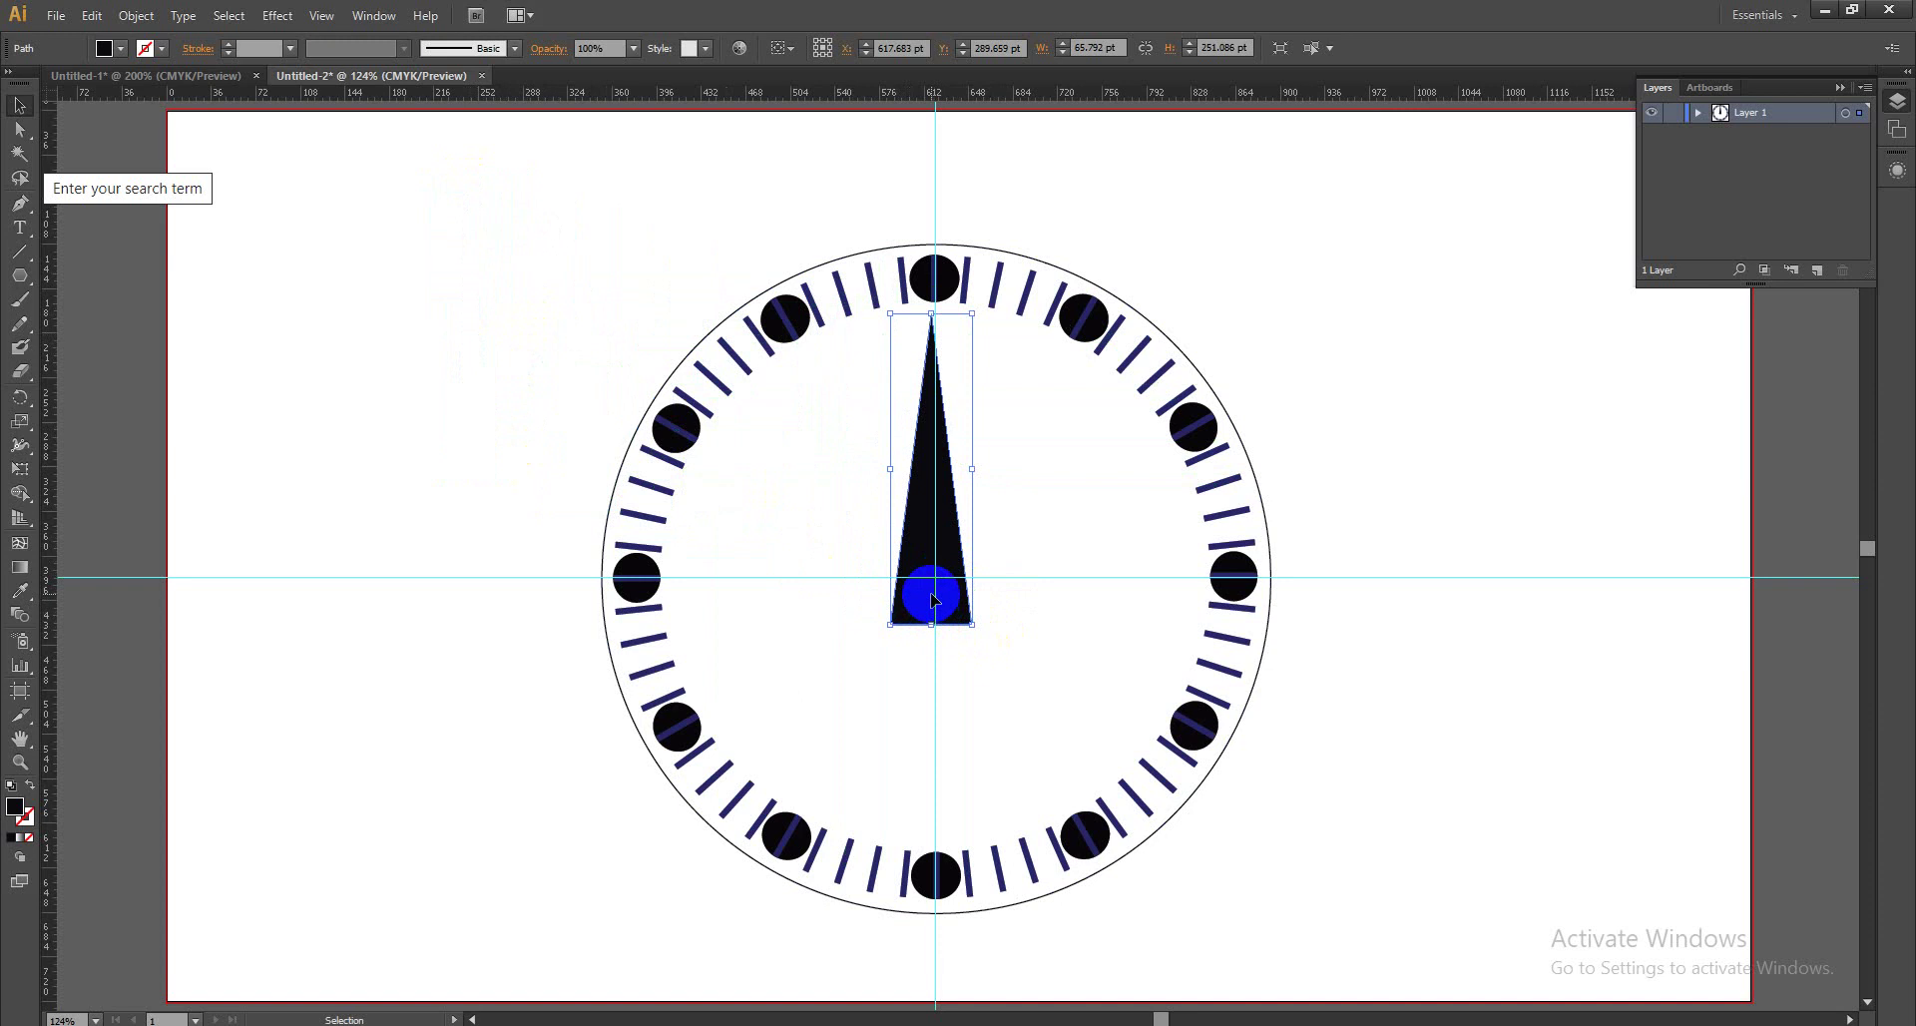
pyautogui.click(934, 629)
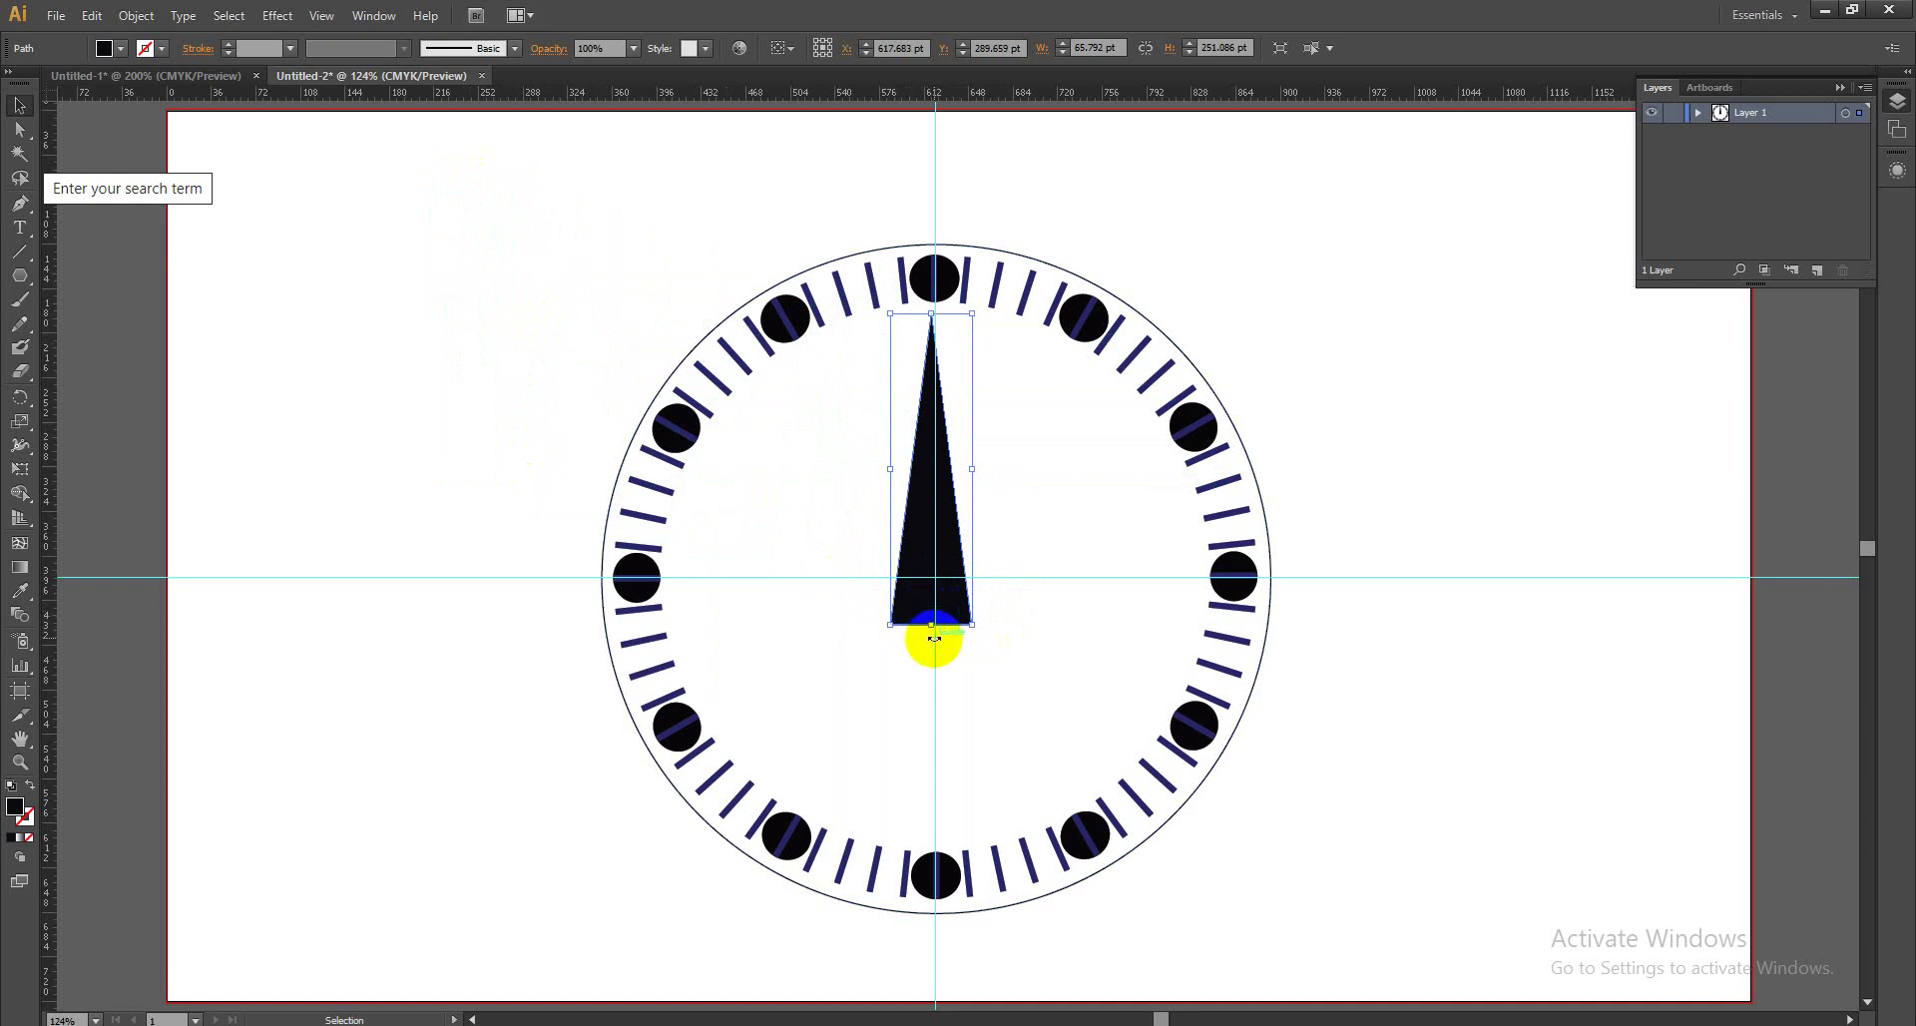
pyautogui.moveTo(934, 637); pyautogui.dragTo(933, 604)
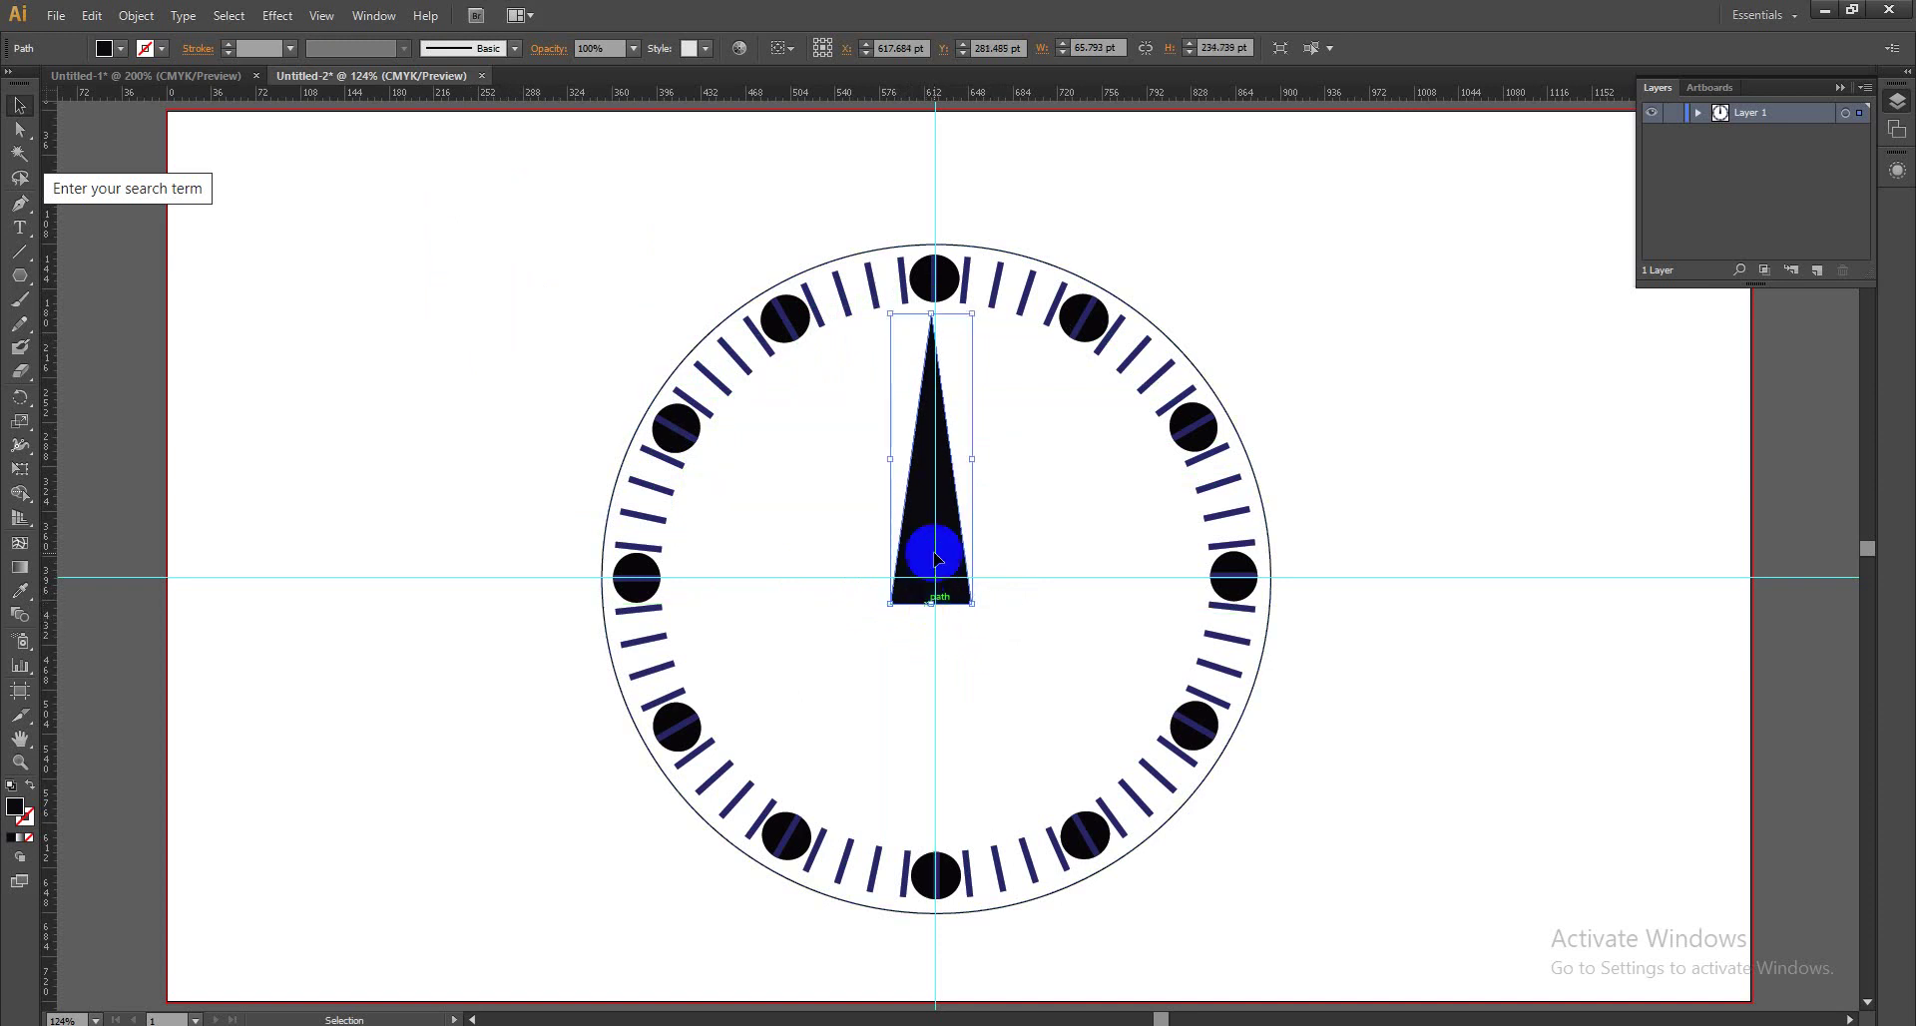
pyautogui.click(903, 465)
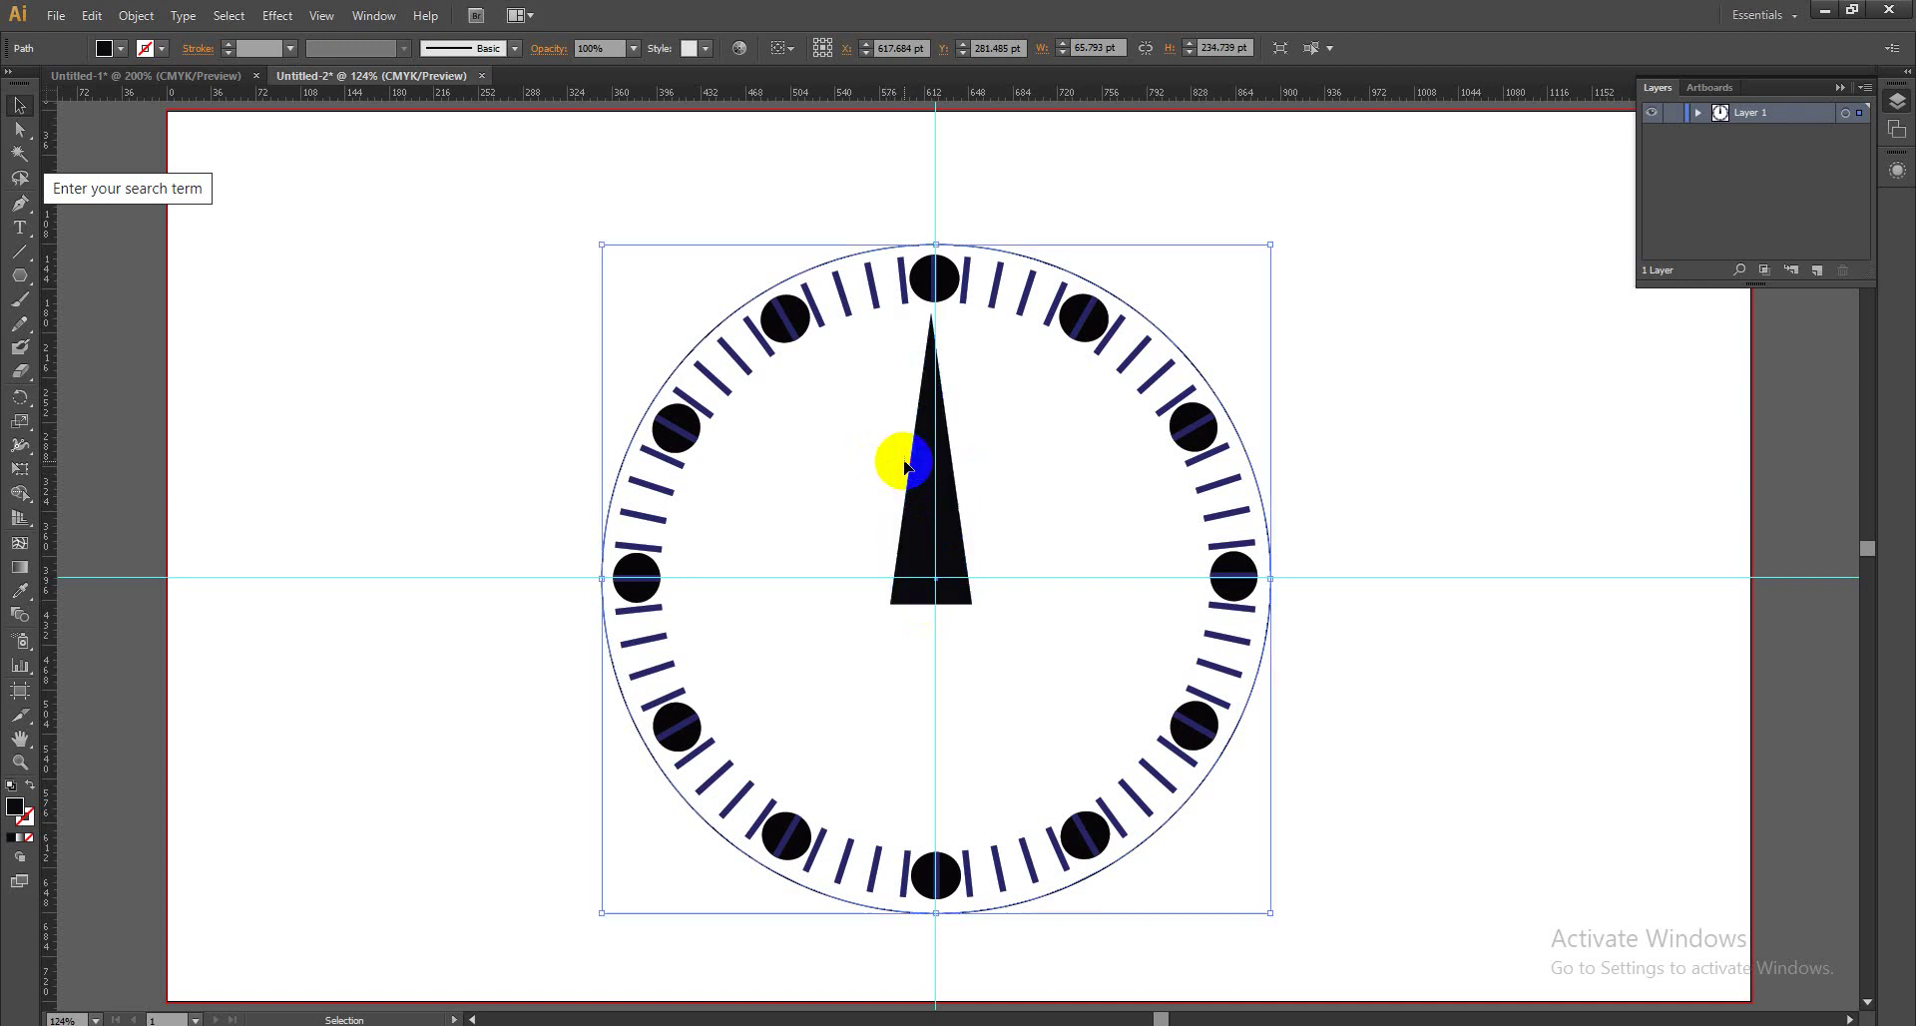
# Slim the vertical hand by adjusting its base anchor point.
pyautogui.click(955, 512)
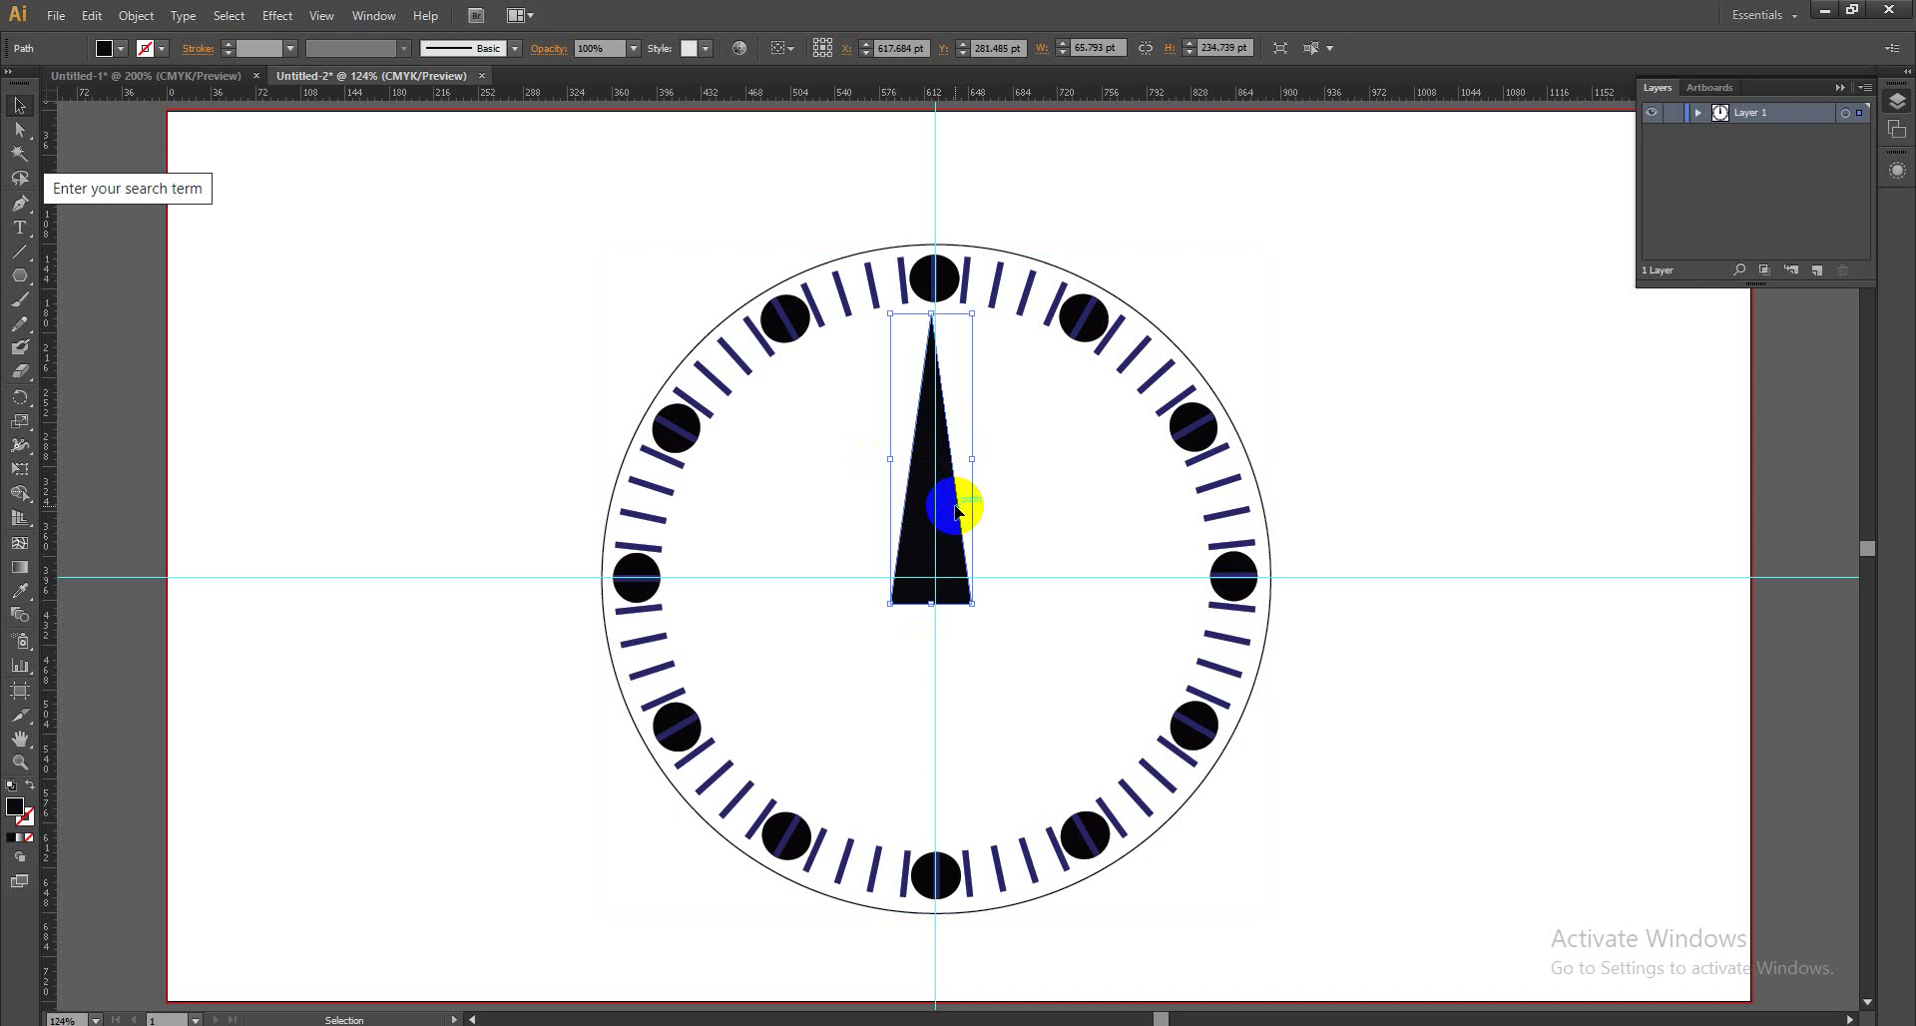
pyautogui.press('a')
pyautogui.hotkey('ctrl', 'z')
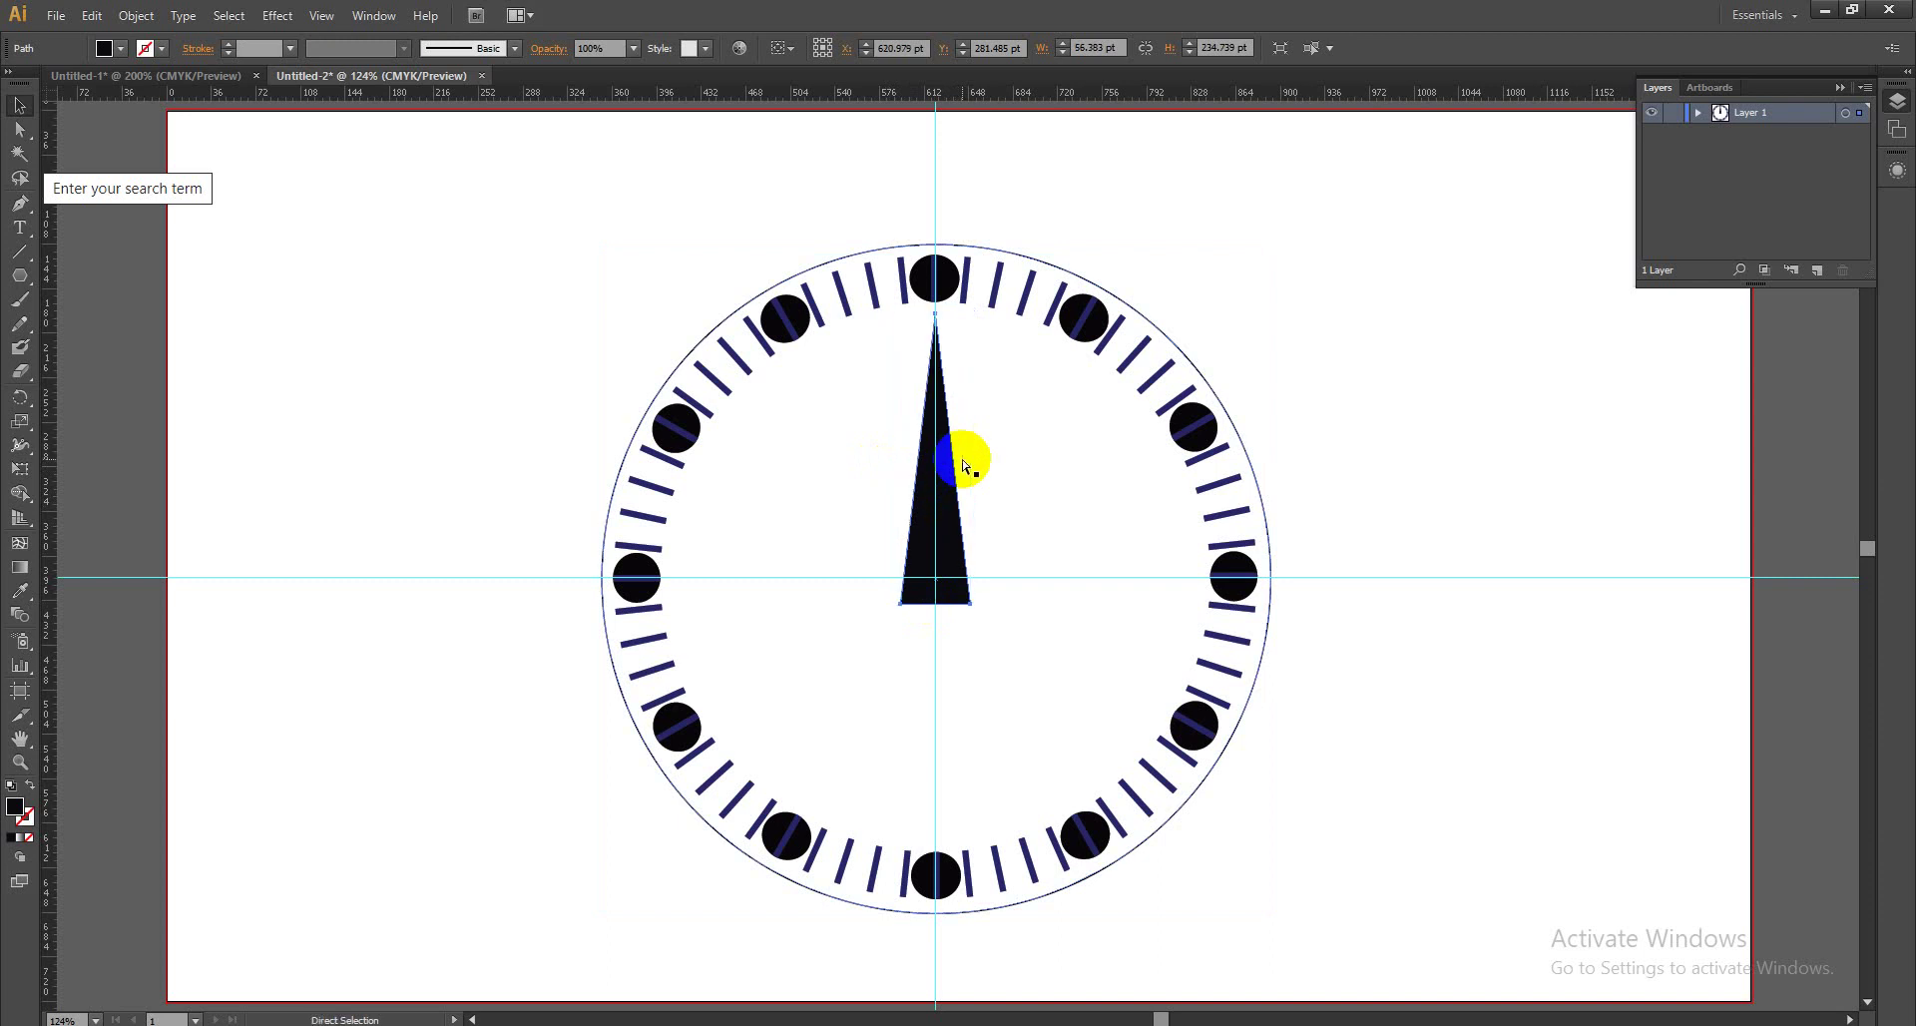
pyautogui.press('v')
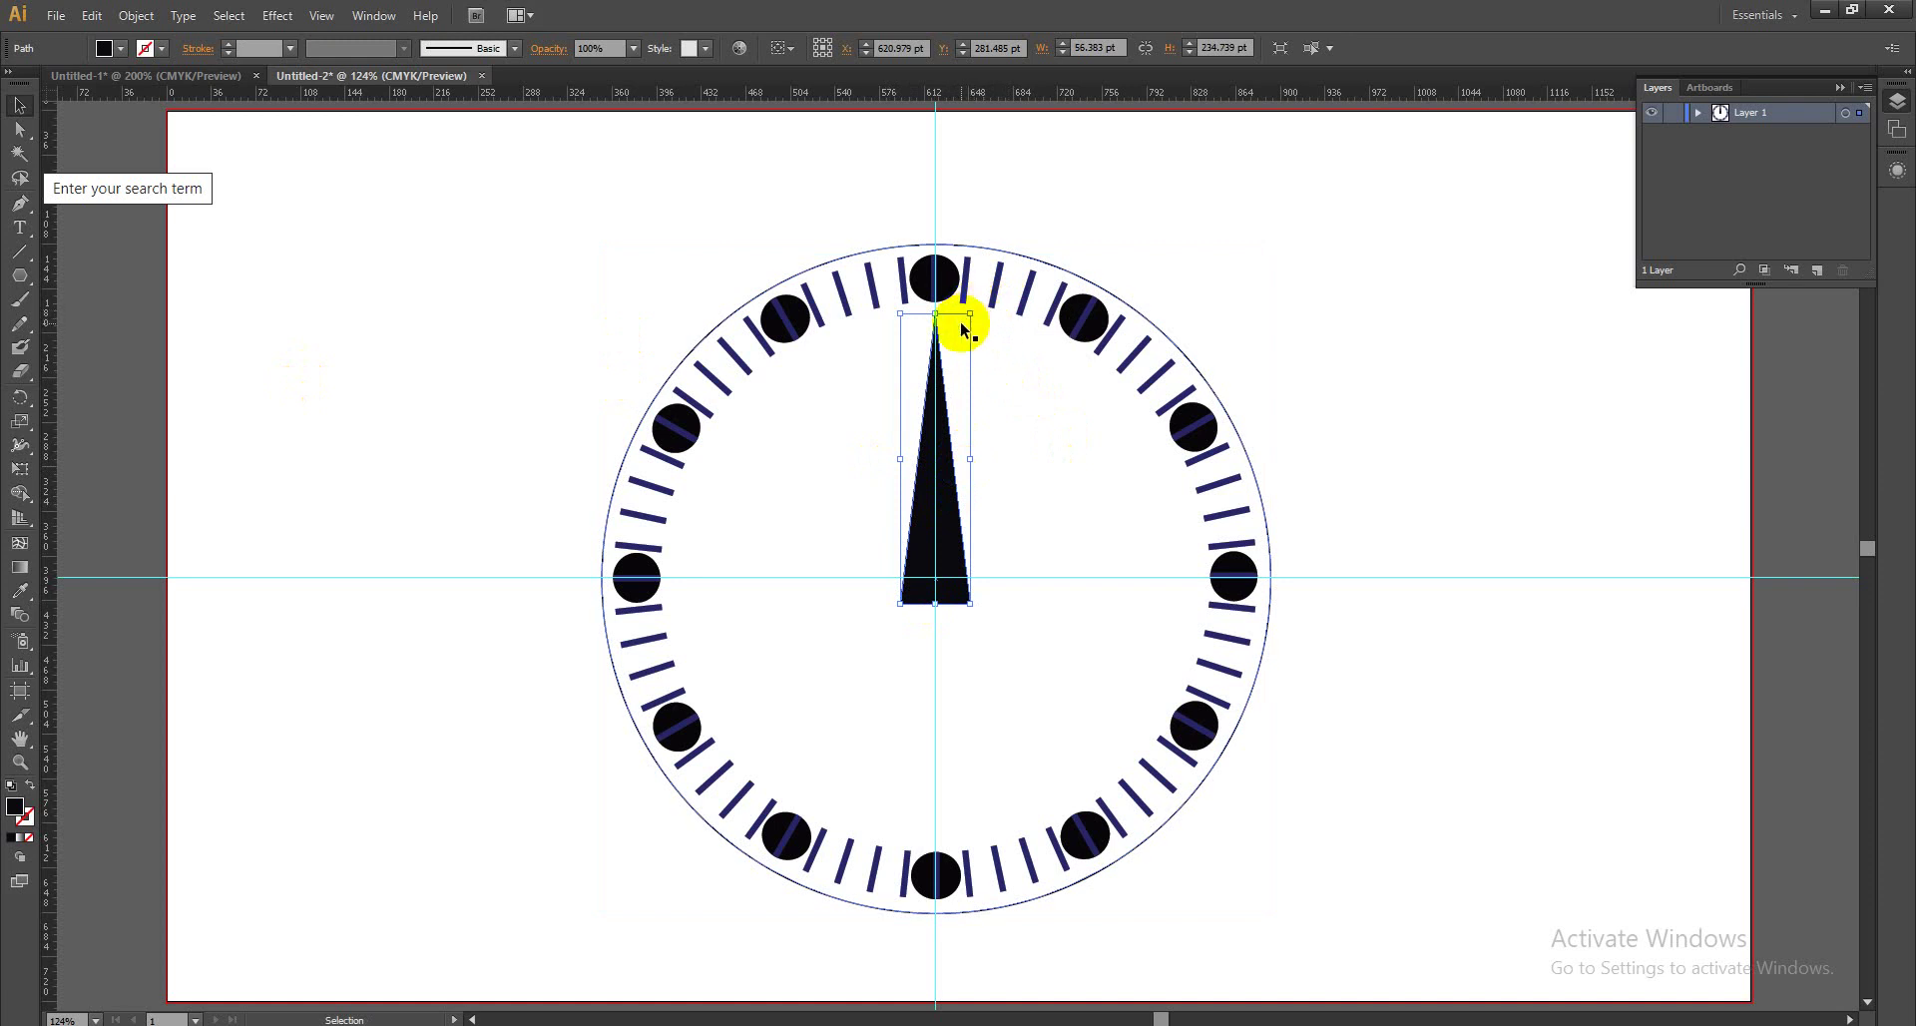
# Add a 90° rotated copy of the hand, centred on the dial and pointing to 3.
pyautogui.moveTo(979, 314); pyautogui.dragTo(1078, 500)
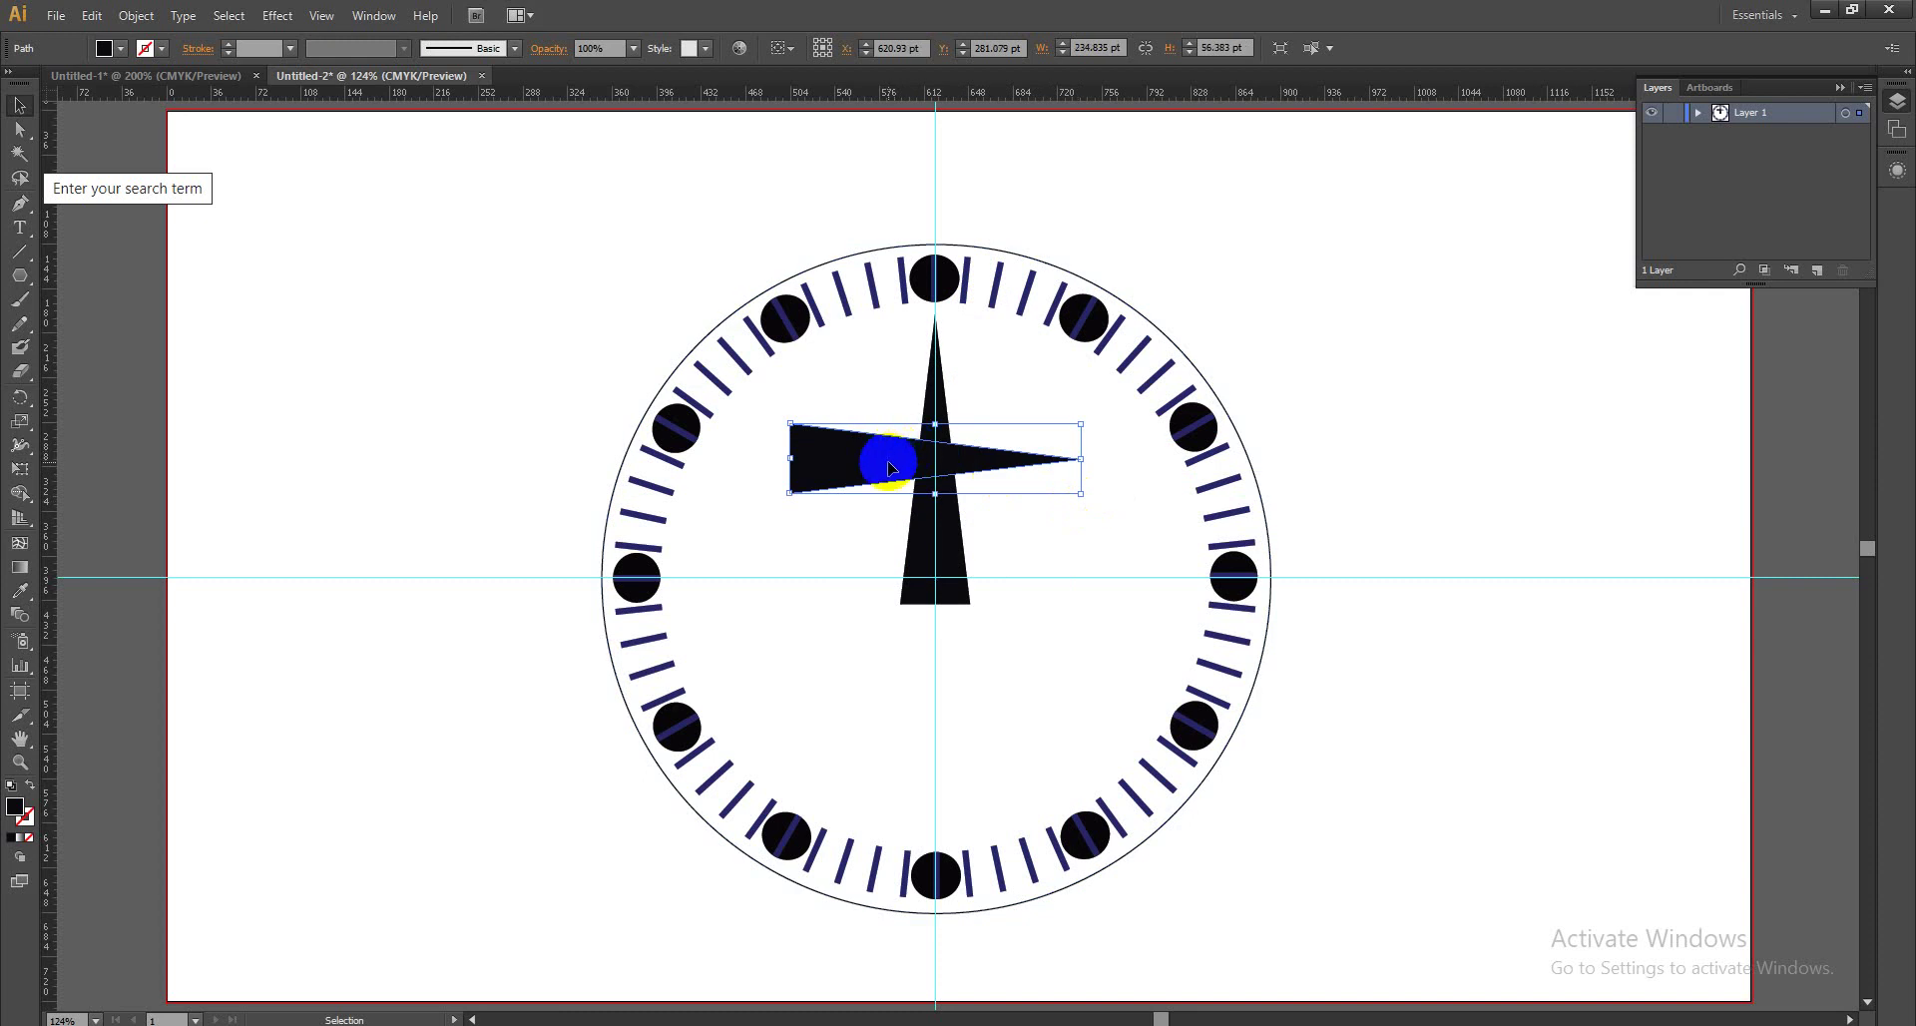
pyautogui.moveTo(925, 493); pyautogui.dragTo(988, 575)
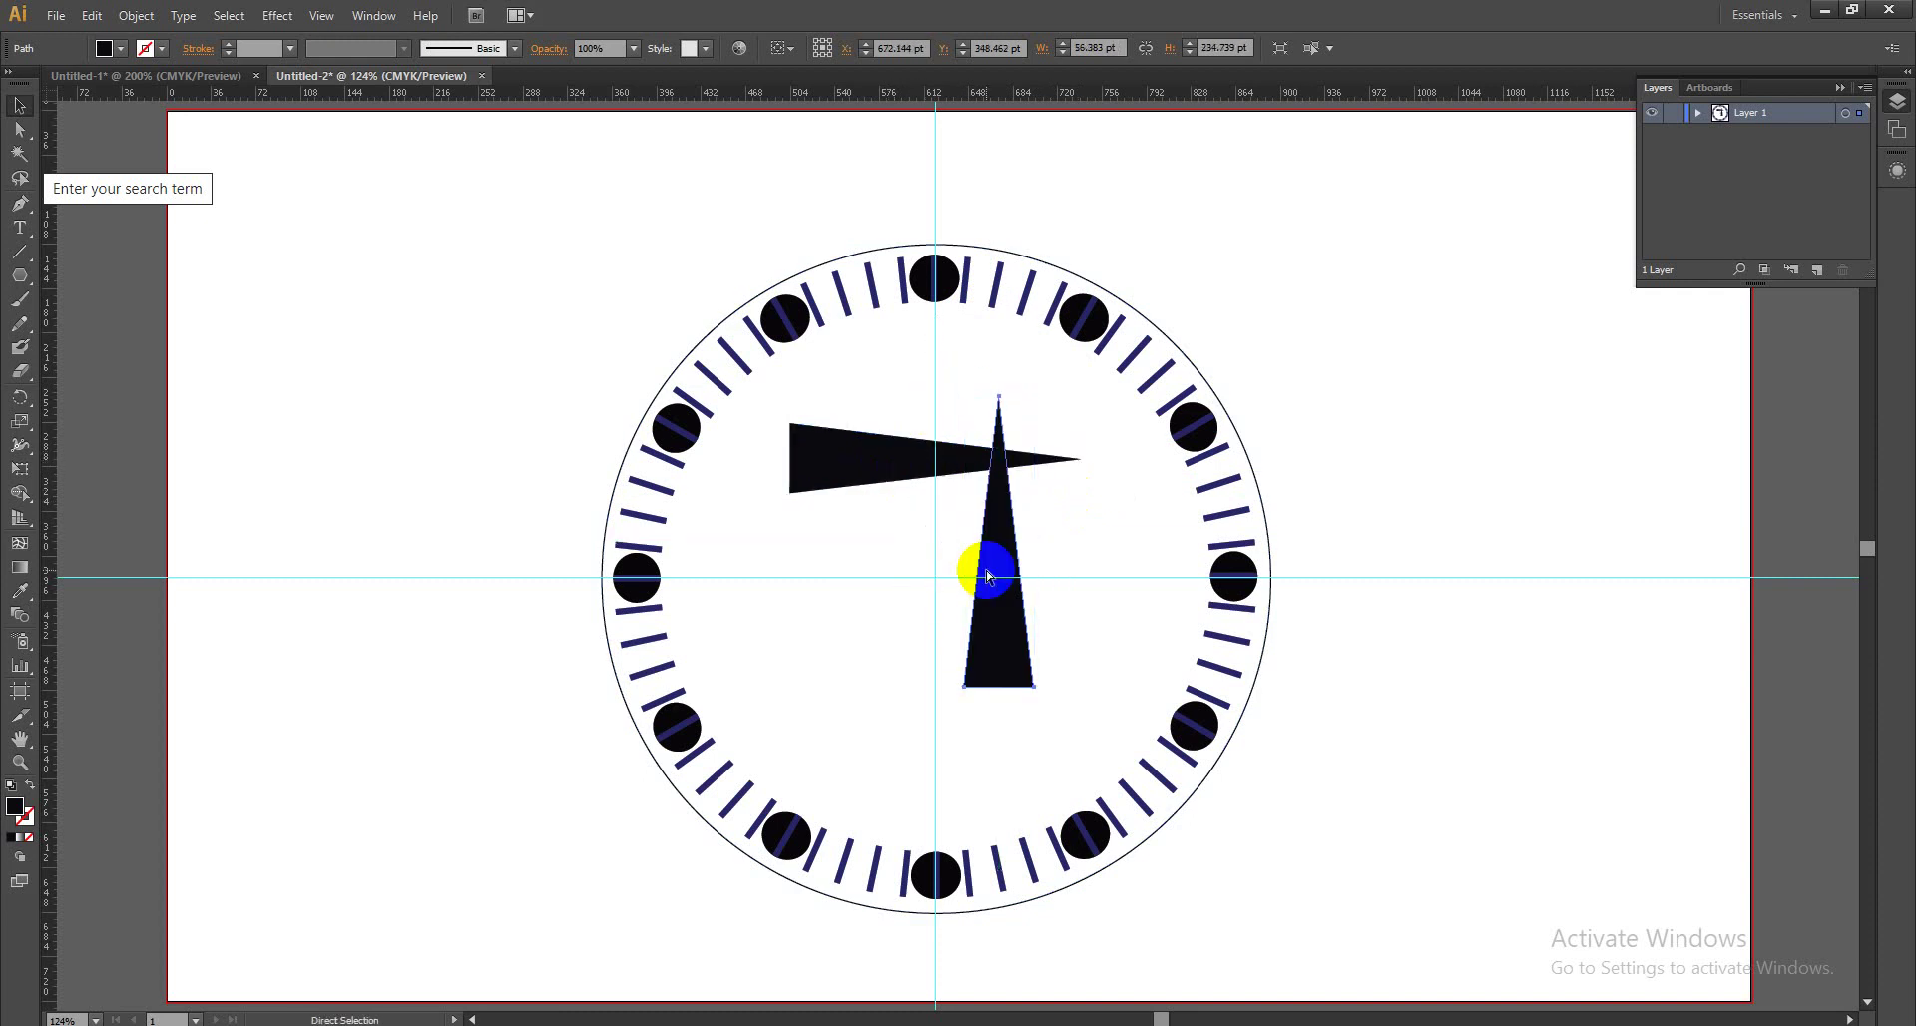
pyautogui.hotkey('ctrl', 'z')
pyautogui.moveTo(1008, 461); pyautogui.dragTo(1092, 569)
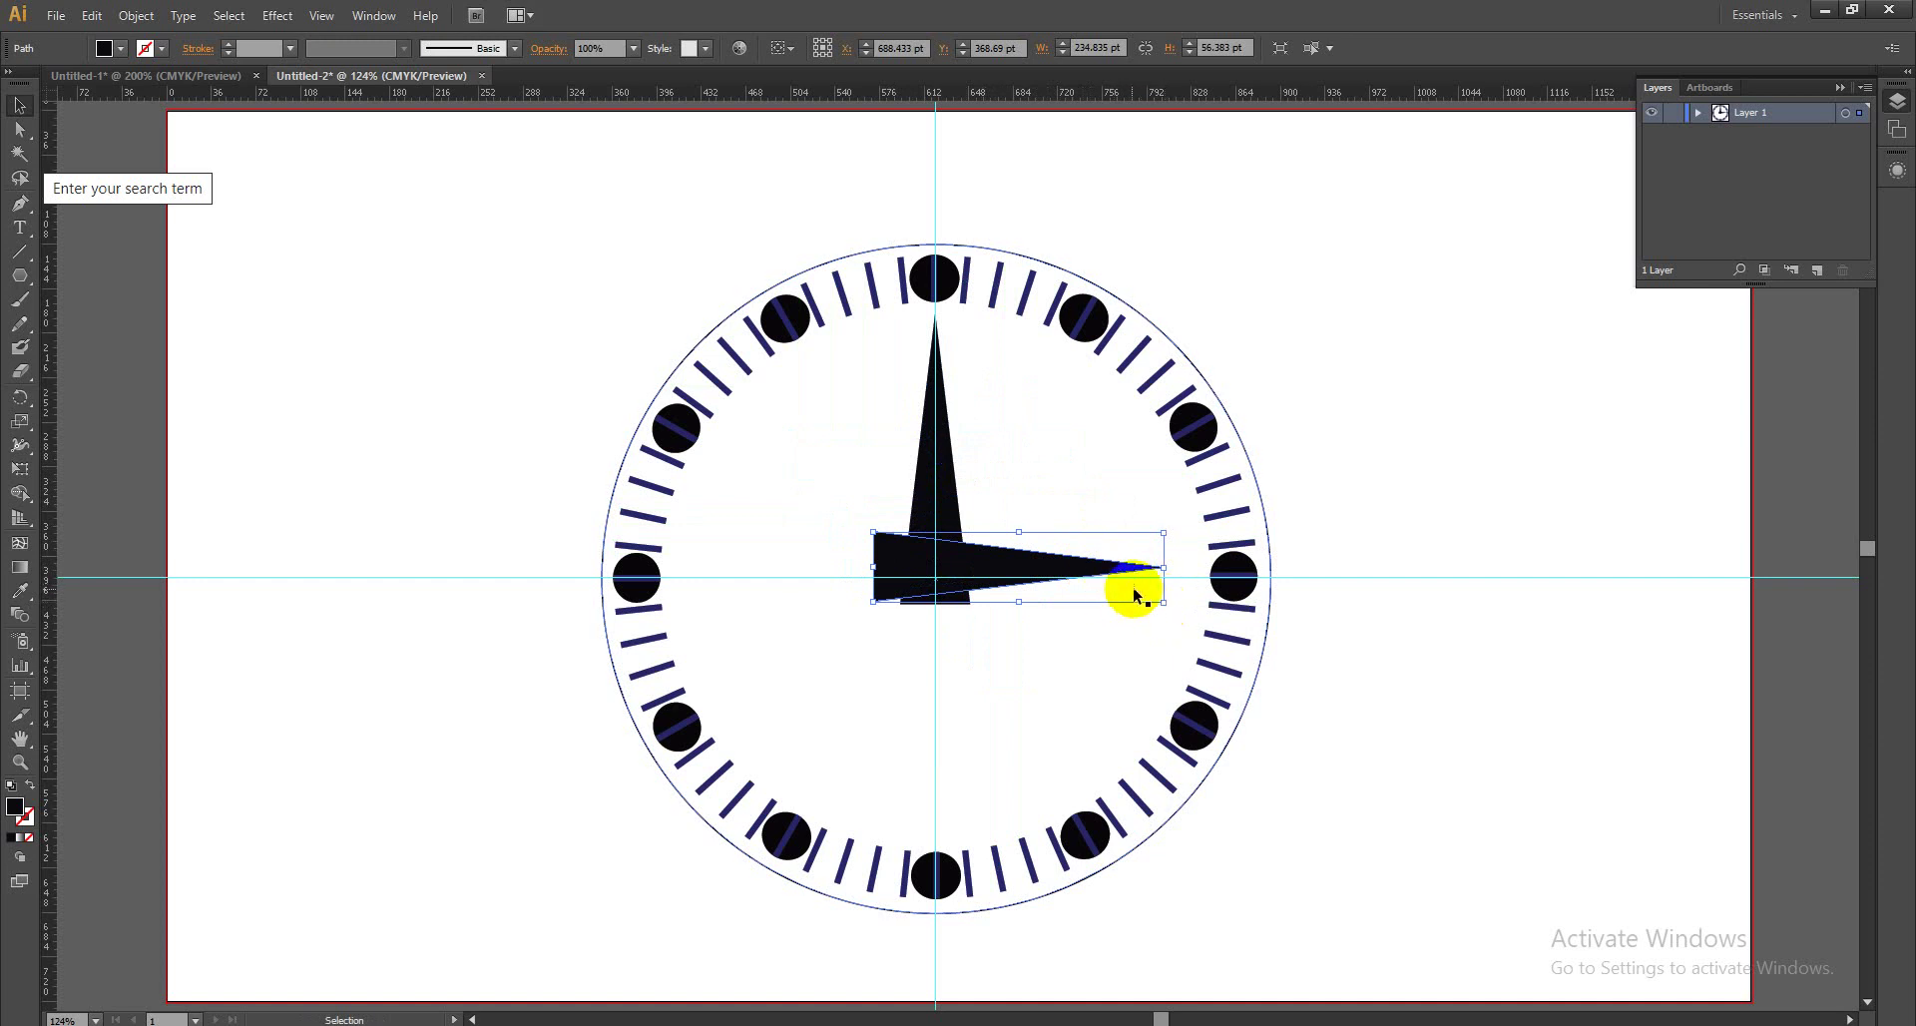
pyautogui.moveTo(1123, 580); pyautogui.dragTo(1076, 570)
pyautogui.moveTo(1075, 570); pyautogui.dragTo(1072, 581)
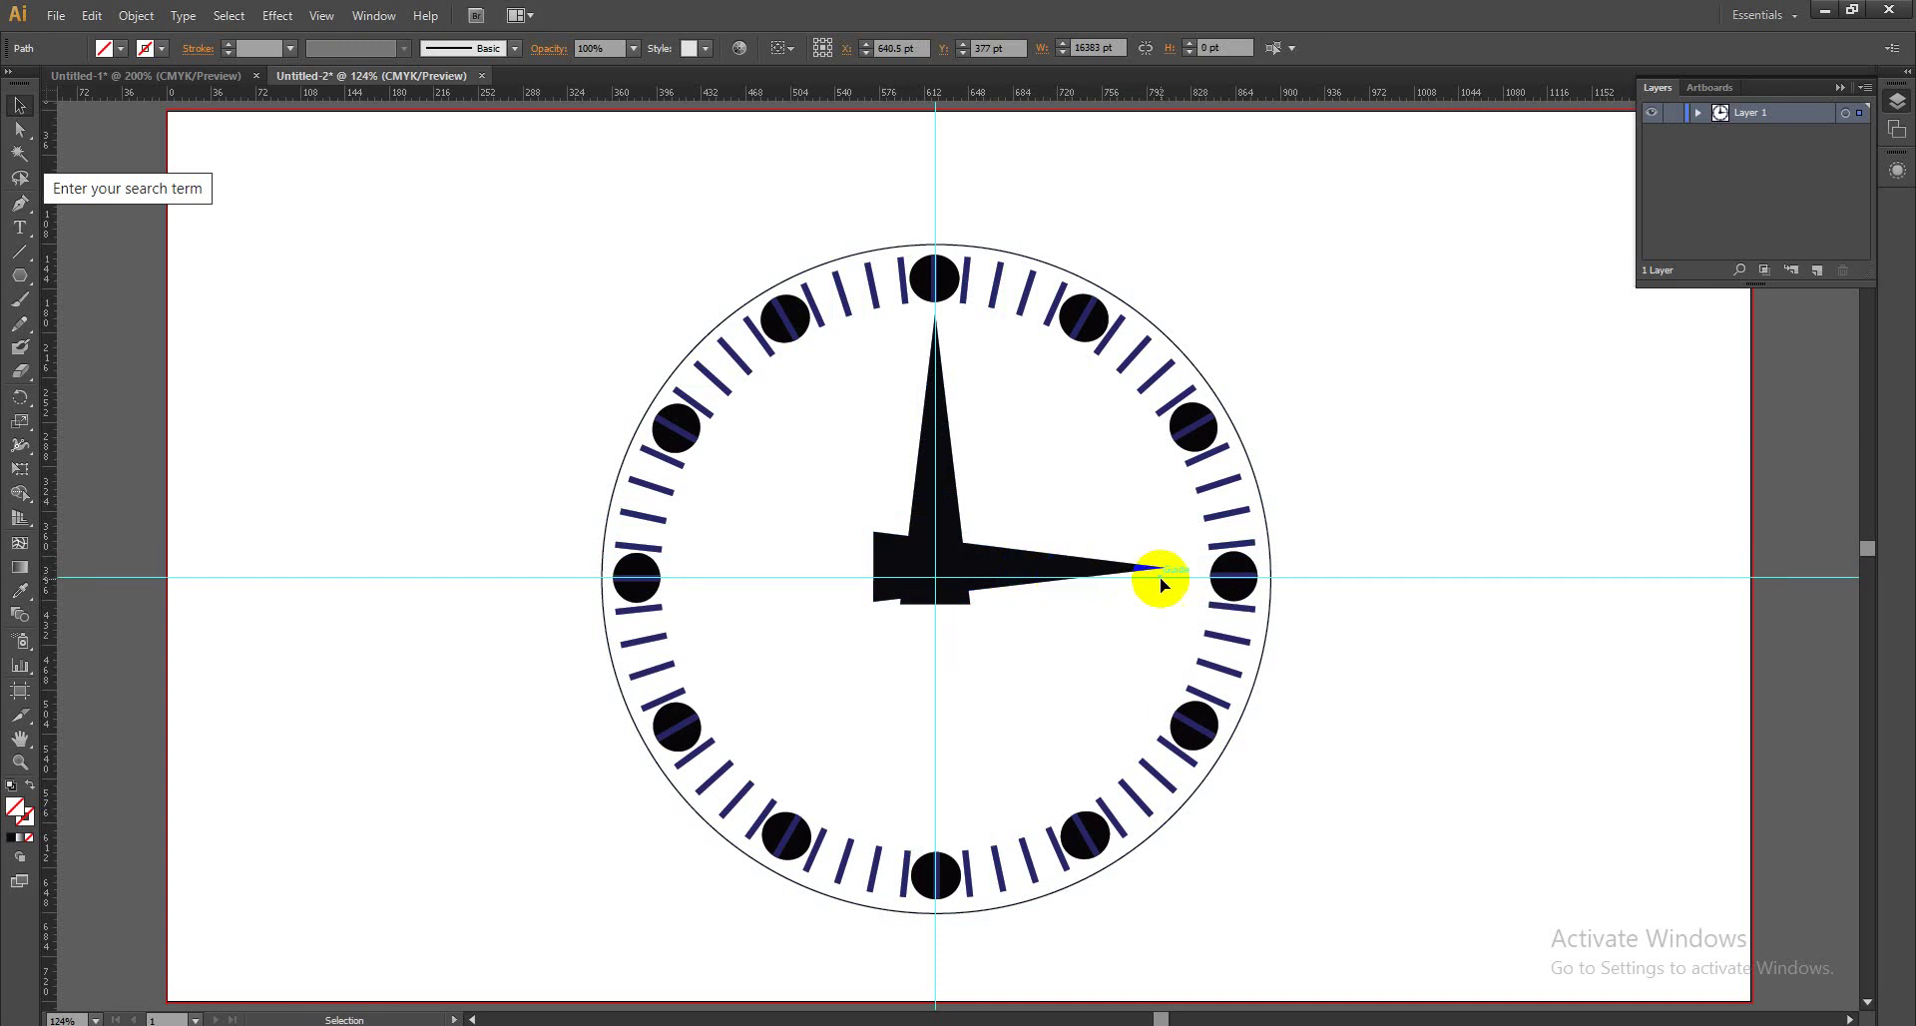
pyautogui.click(1066, 573)
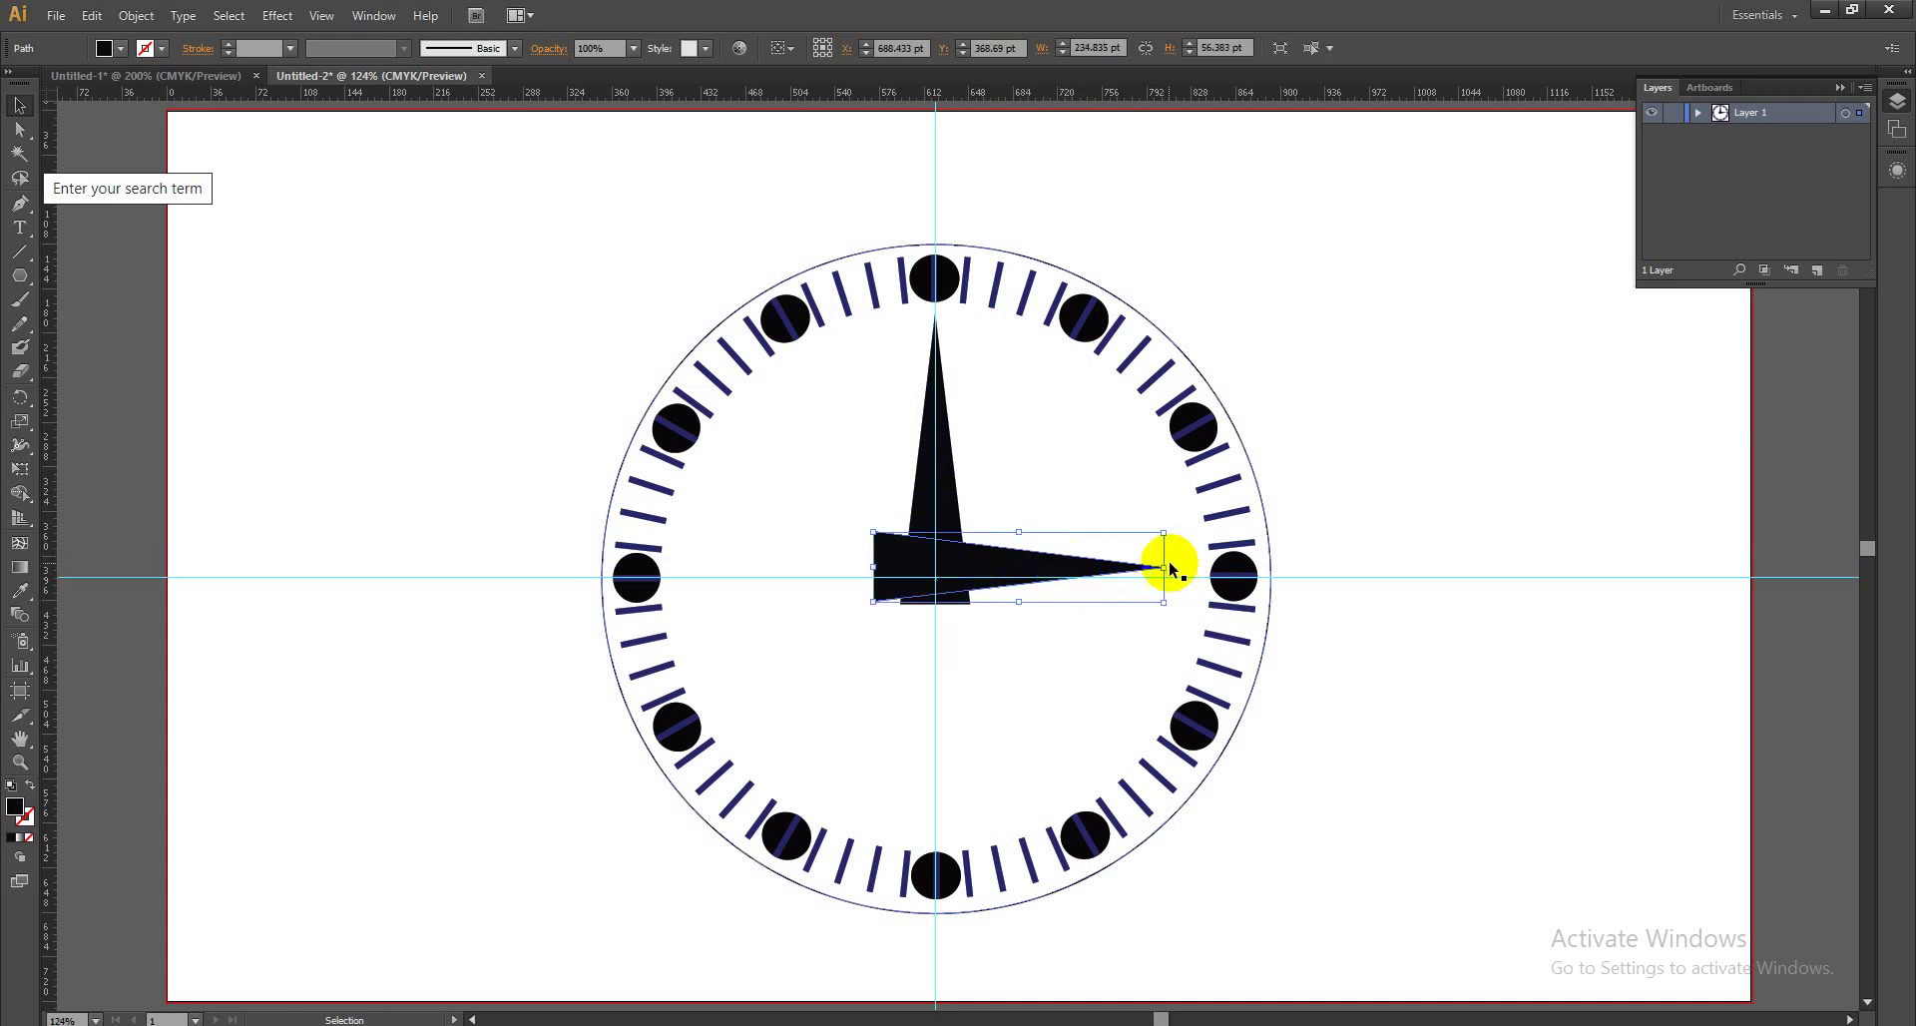
pyautogui.moveTo(1162, 569); pyautogui.dragTo(1060, 567)
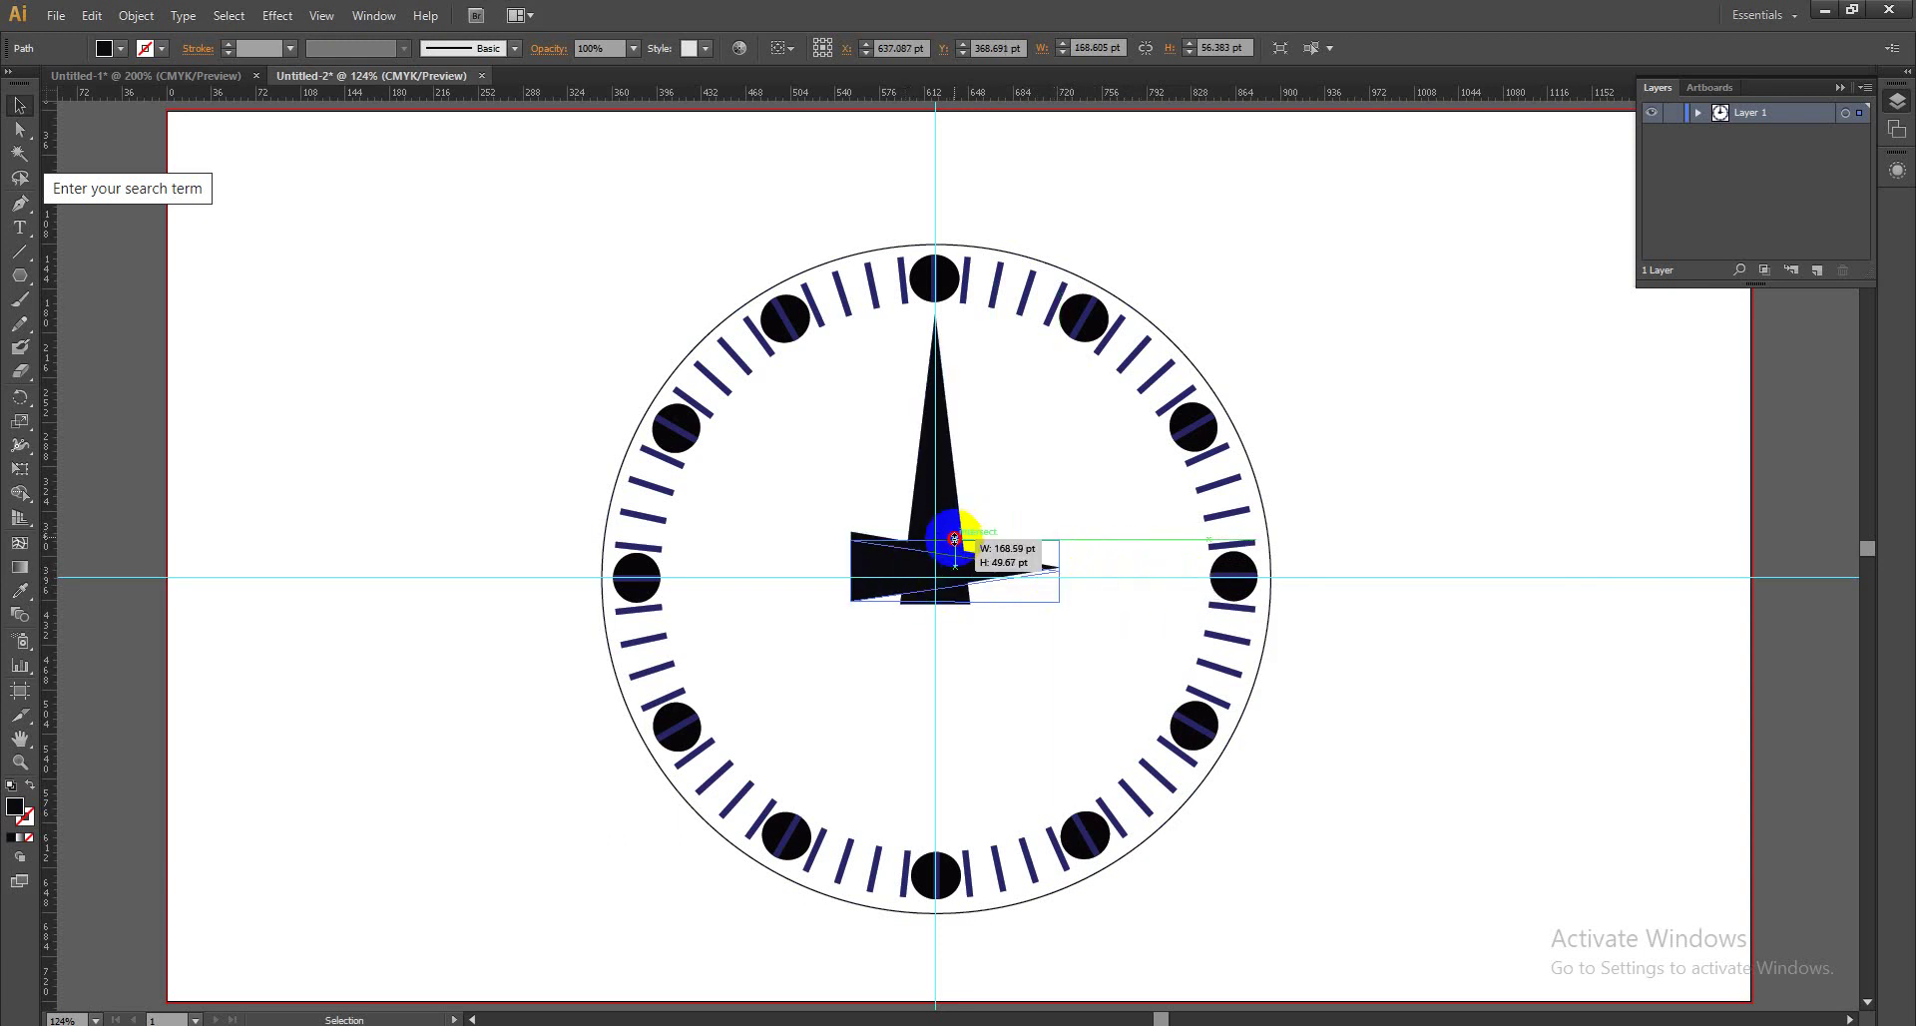
pyautogui.moveTo(955, 532); pyautogui.dragTo(957, 581)
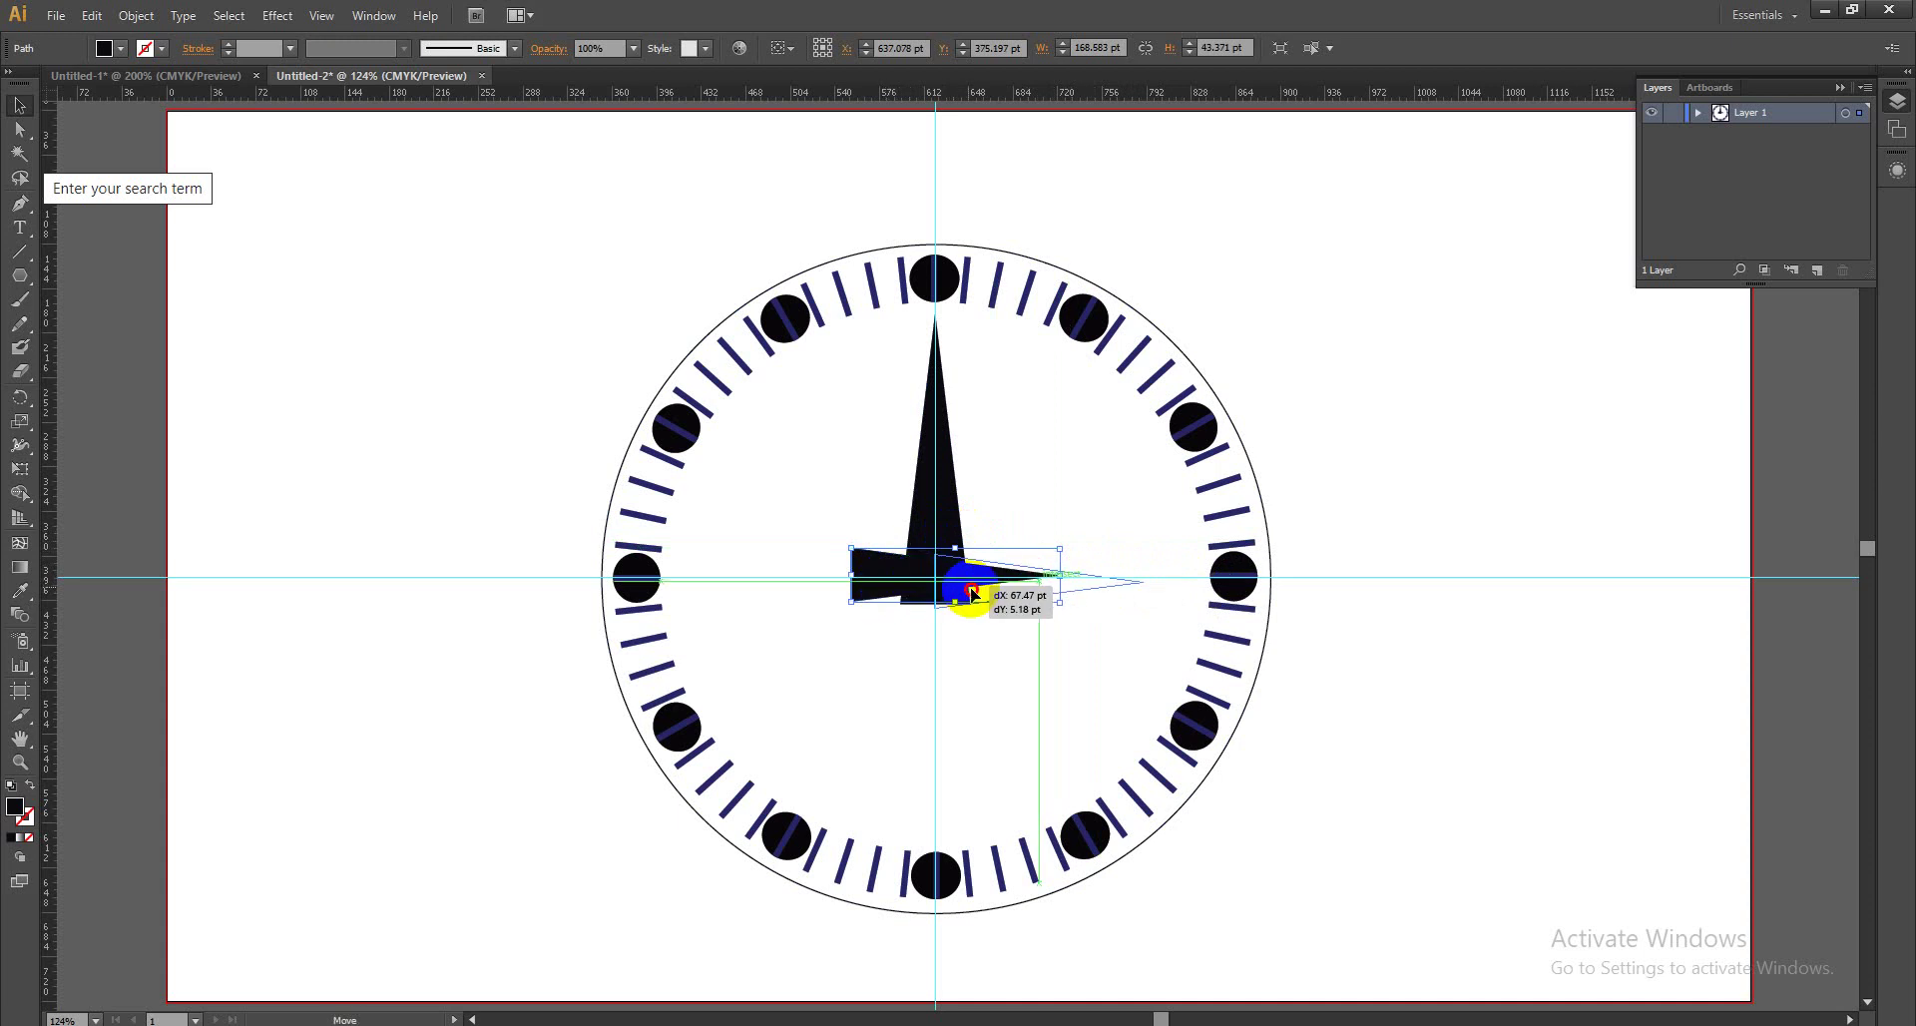
# Select the large clock-face circle.
pyautogui.click(1054, 627)
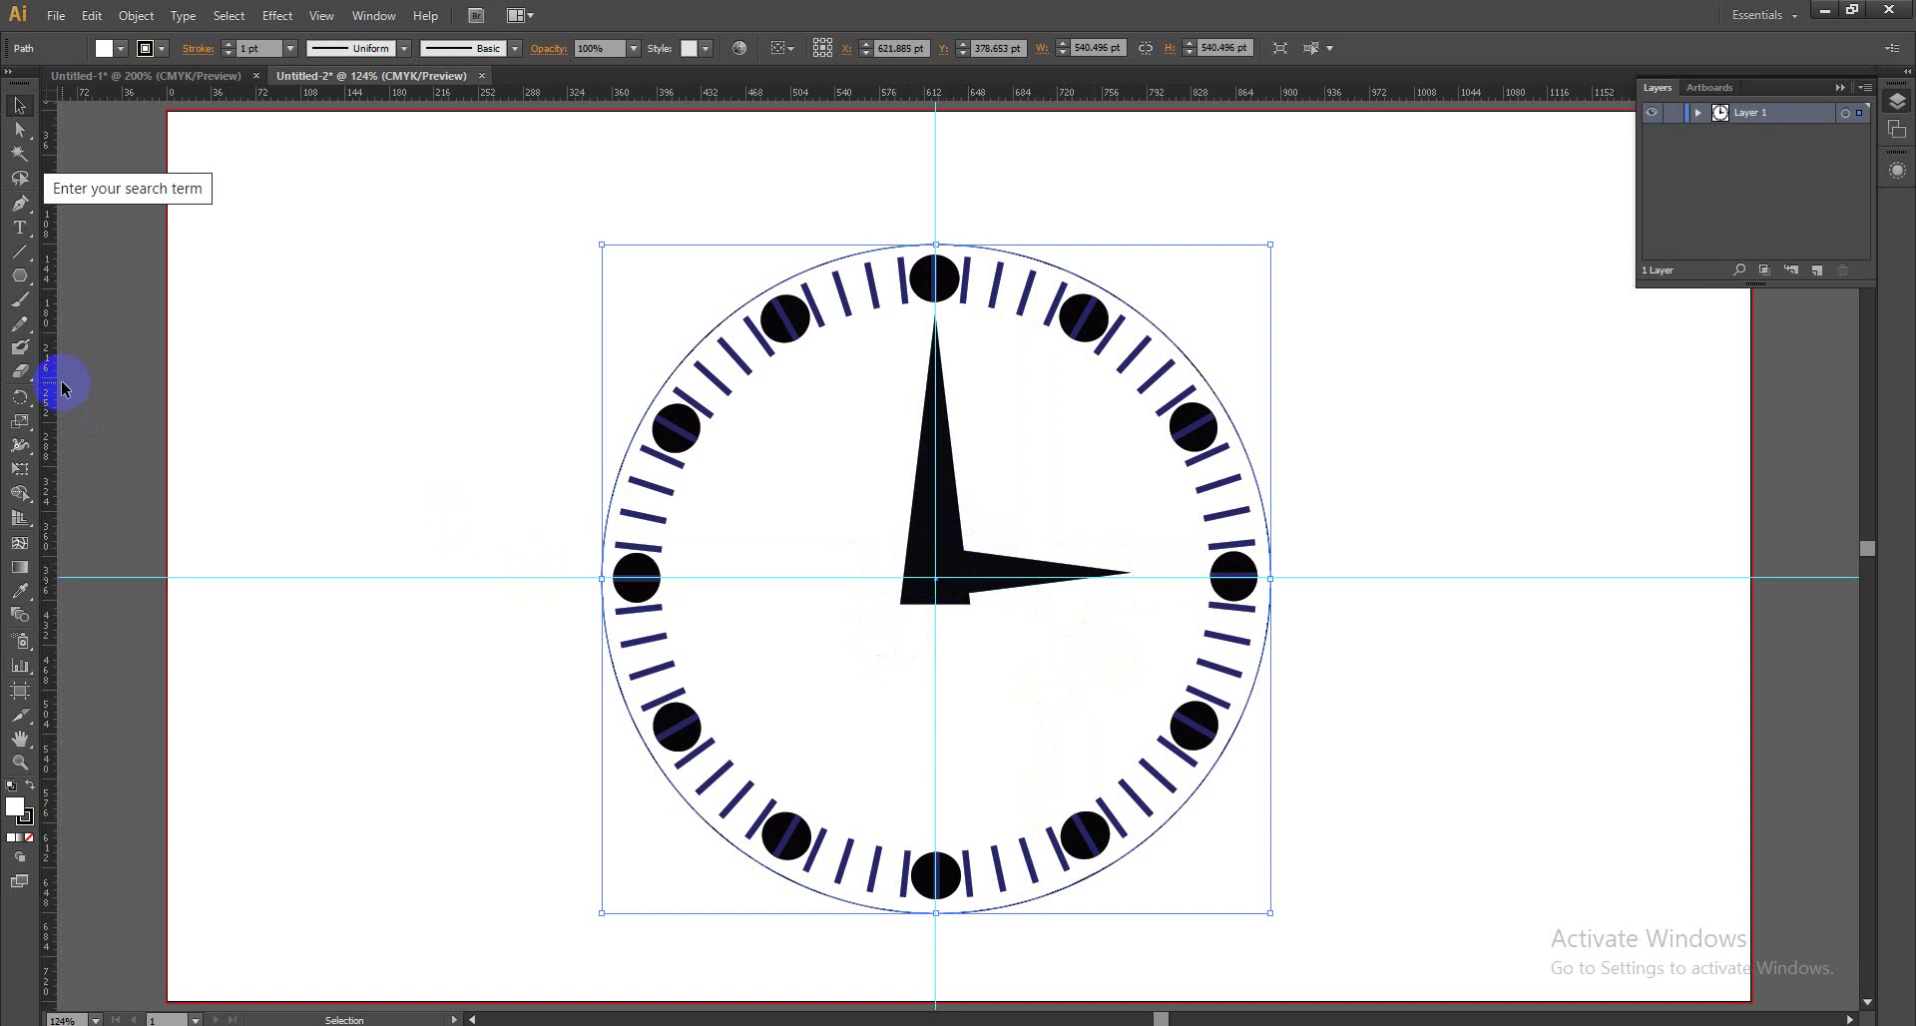
# Draw a 7-sided polygon to the left of the clock.
pyautogui.moveTo(30, 278); pyautogui.dragTo(75, 349)
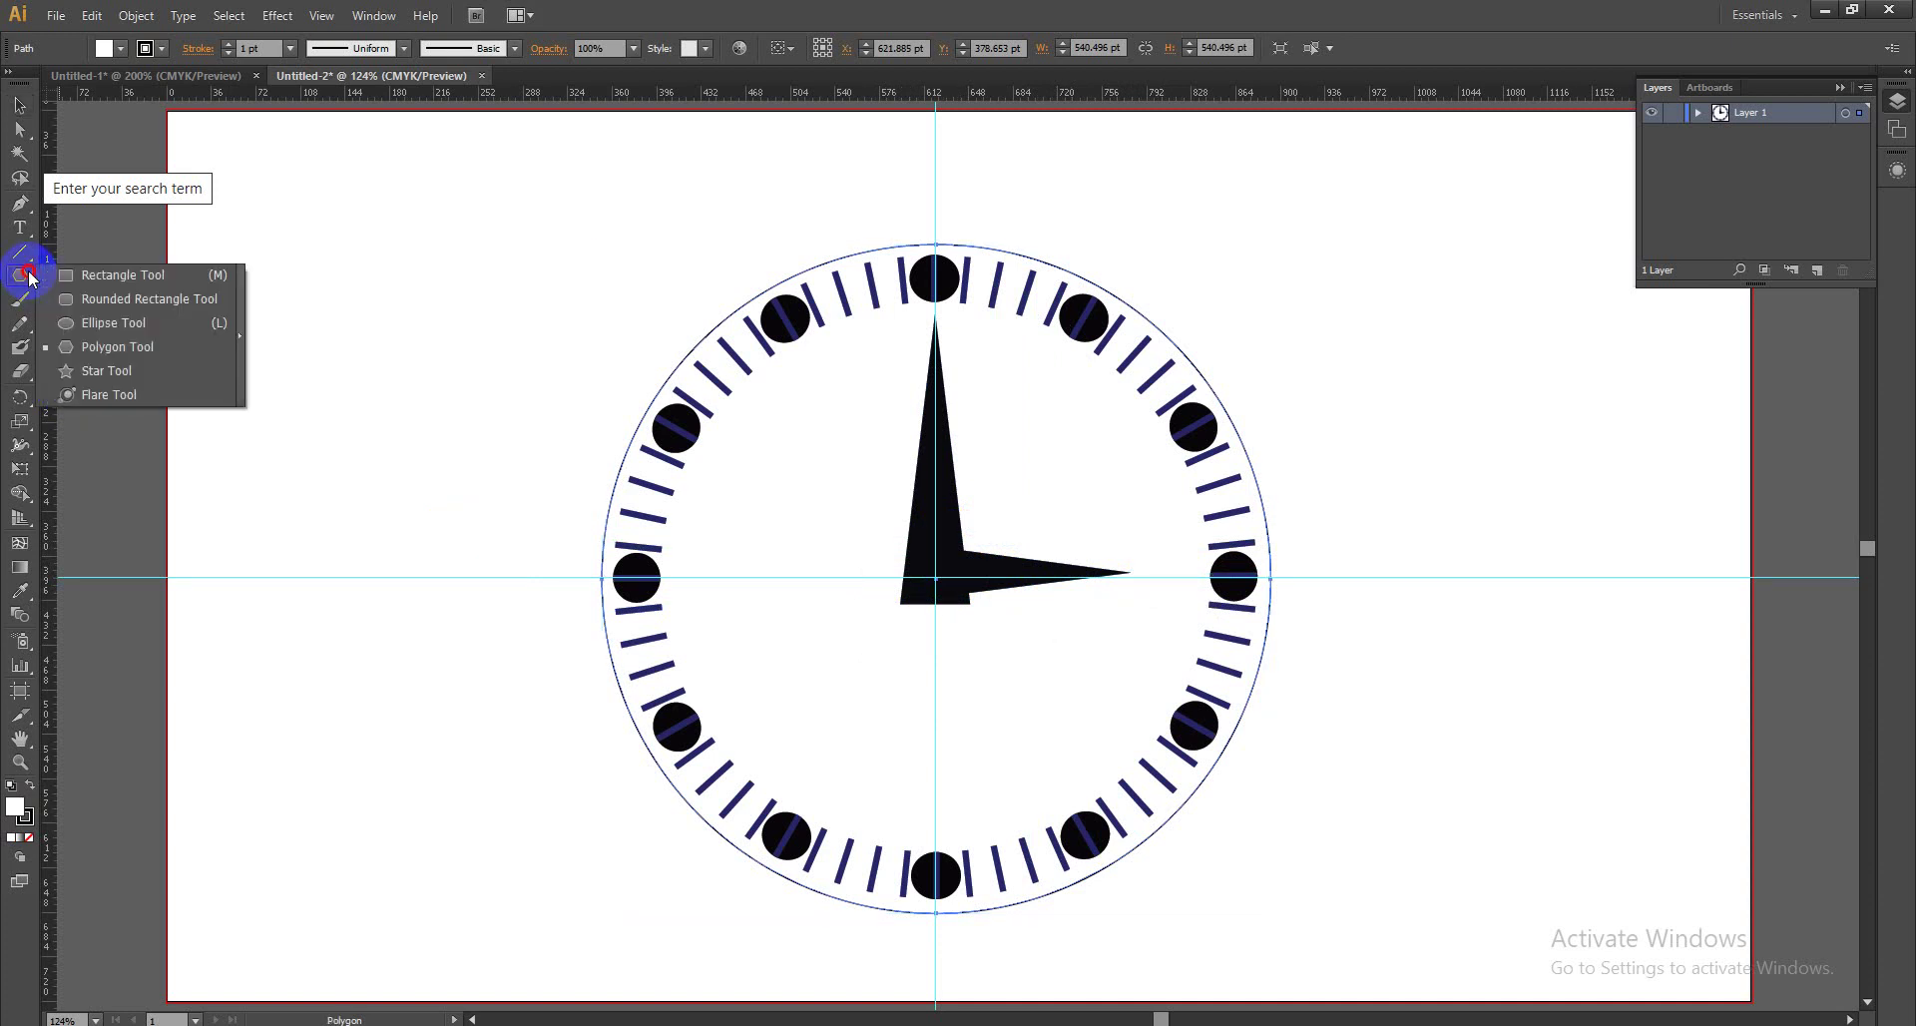
pyautogui.click(398, 357)
pyautogui.click(928, 519)
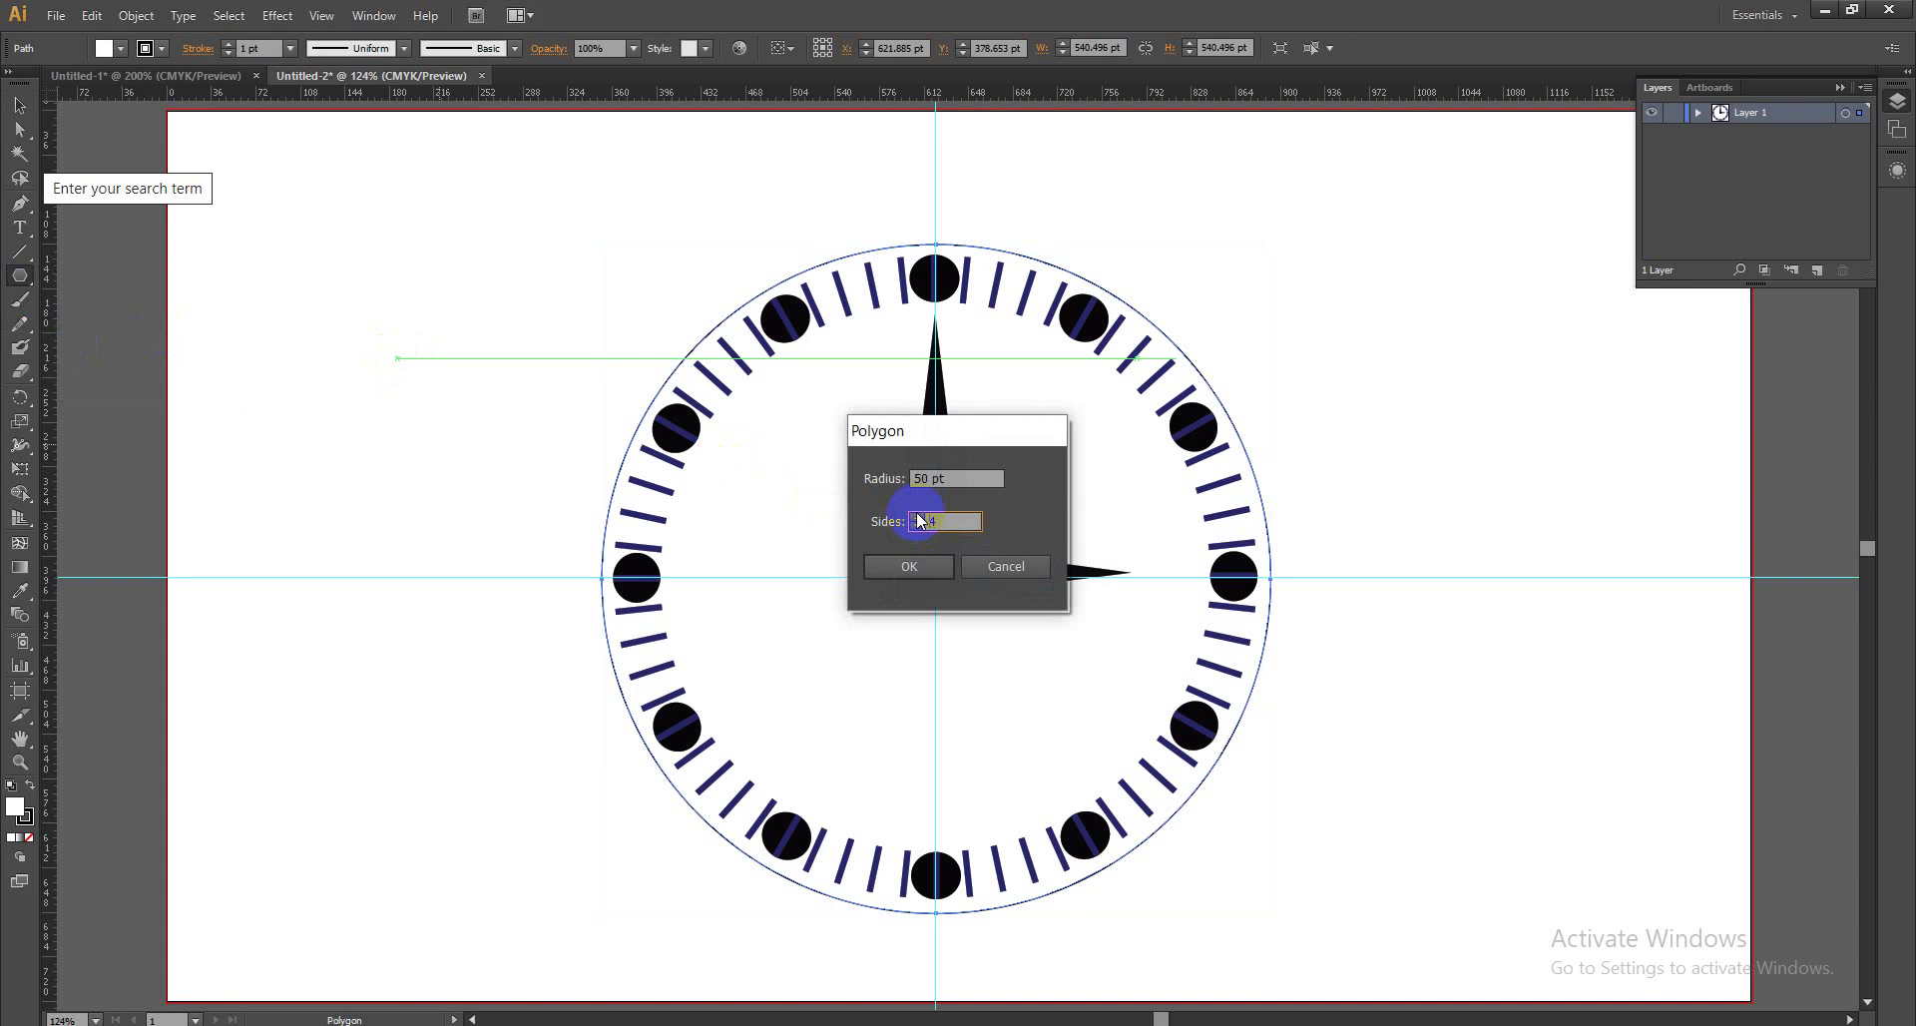
pyautogui.click(920, 556)
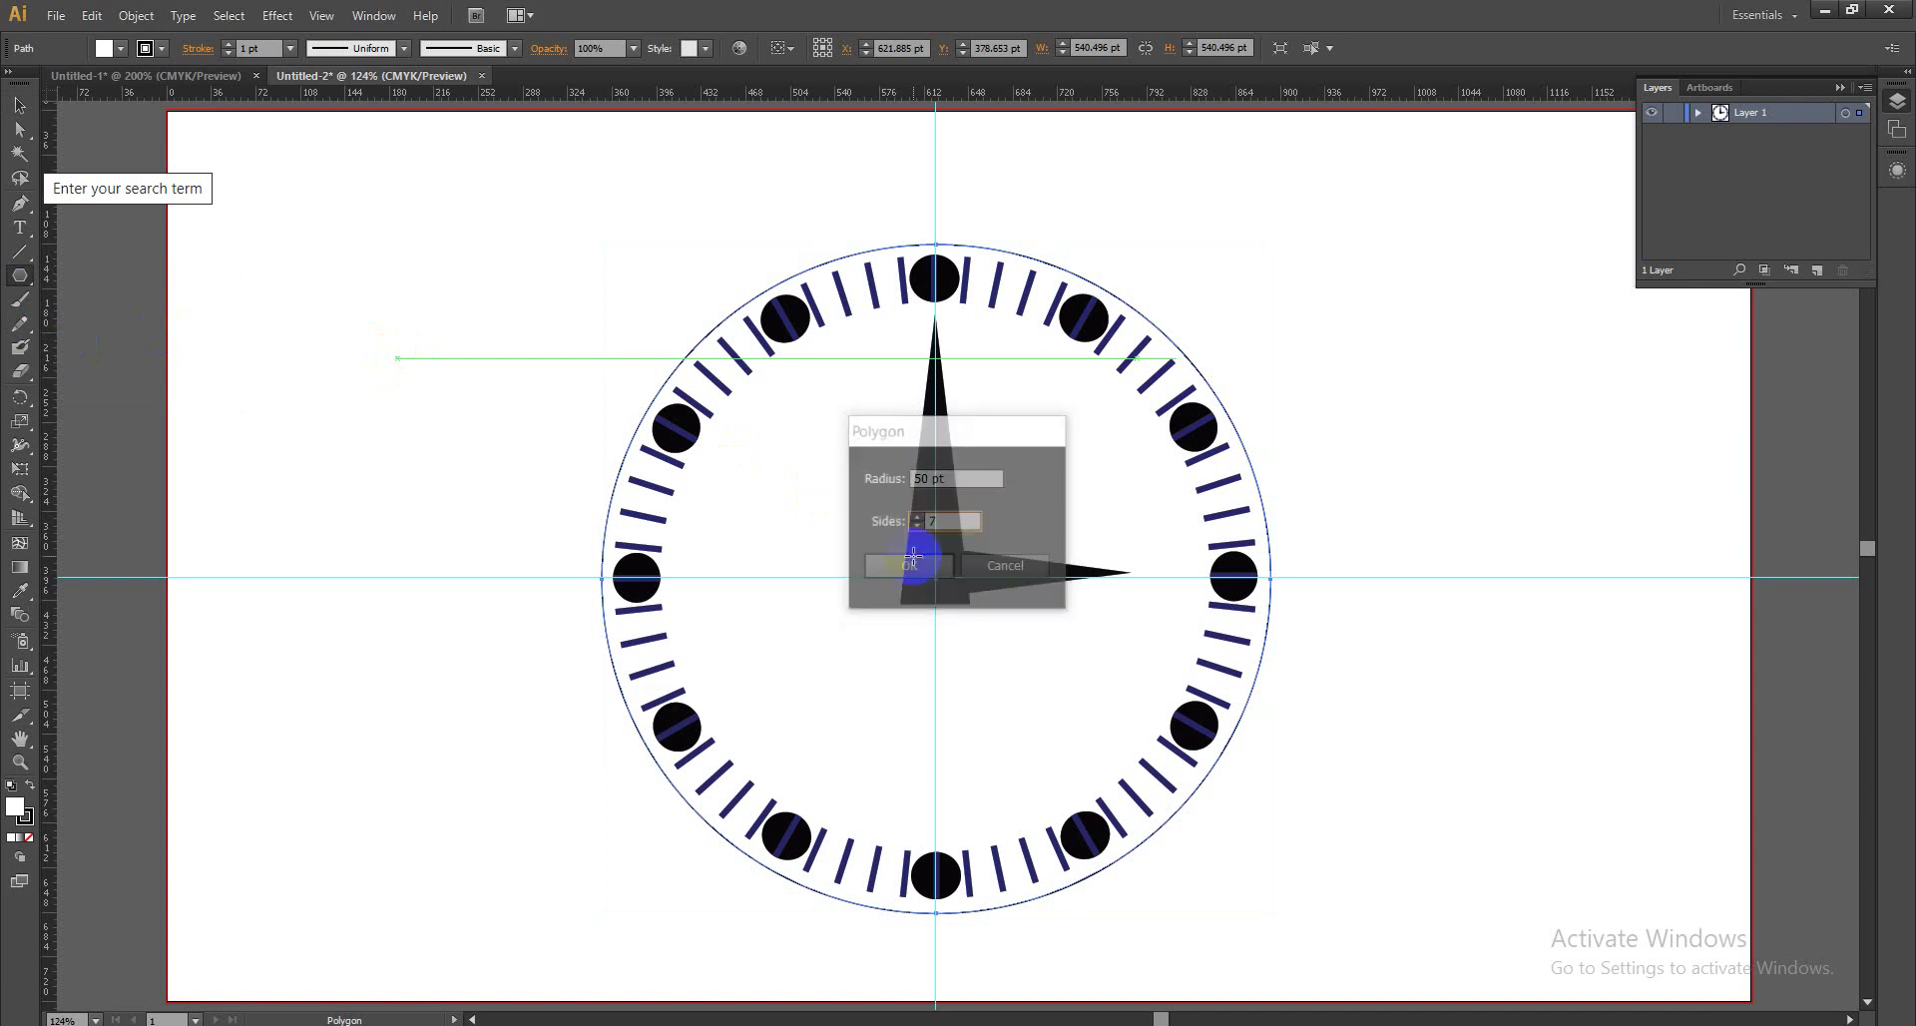
# Give the polygon a very dark navy #010311 fill.
pyautogui.click(15, 807)
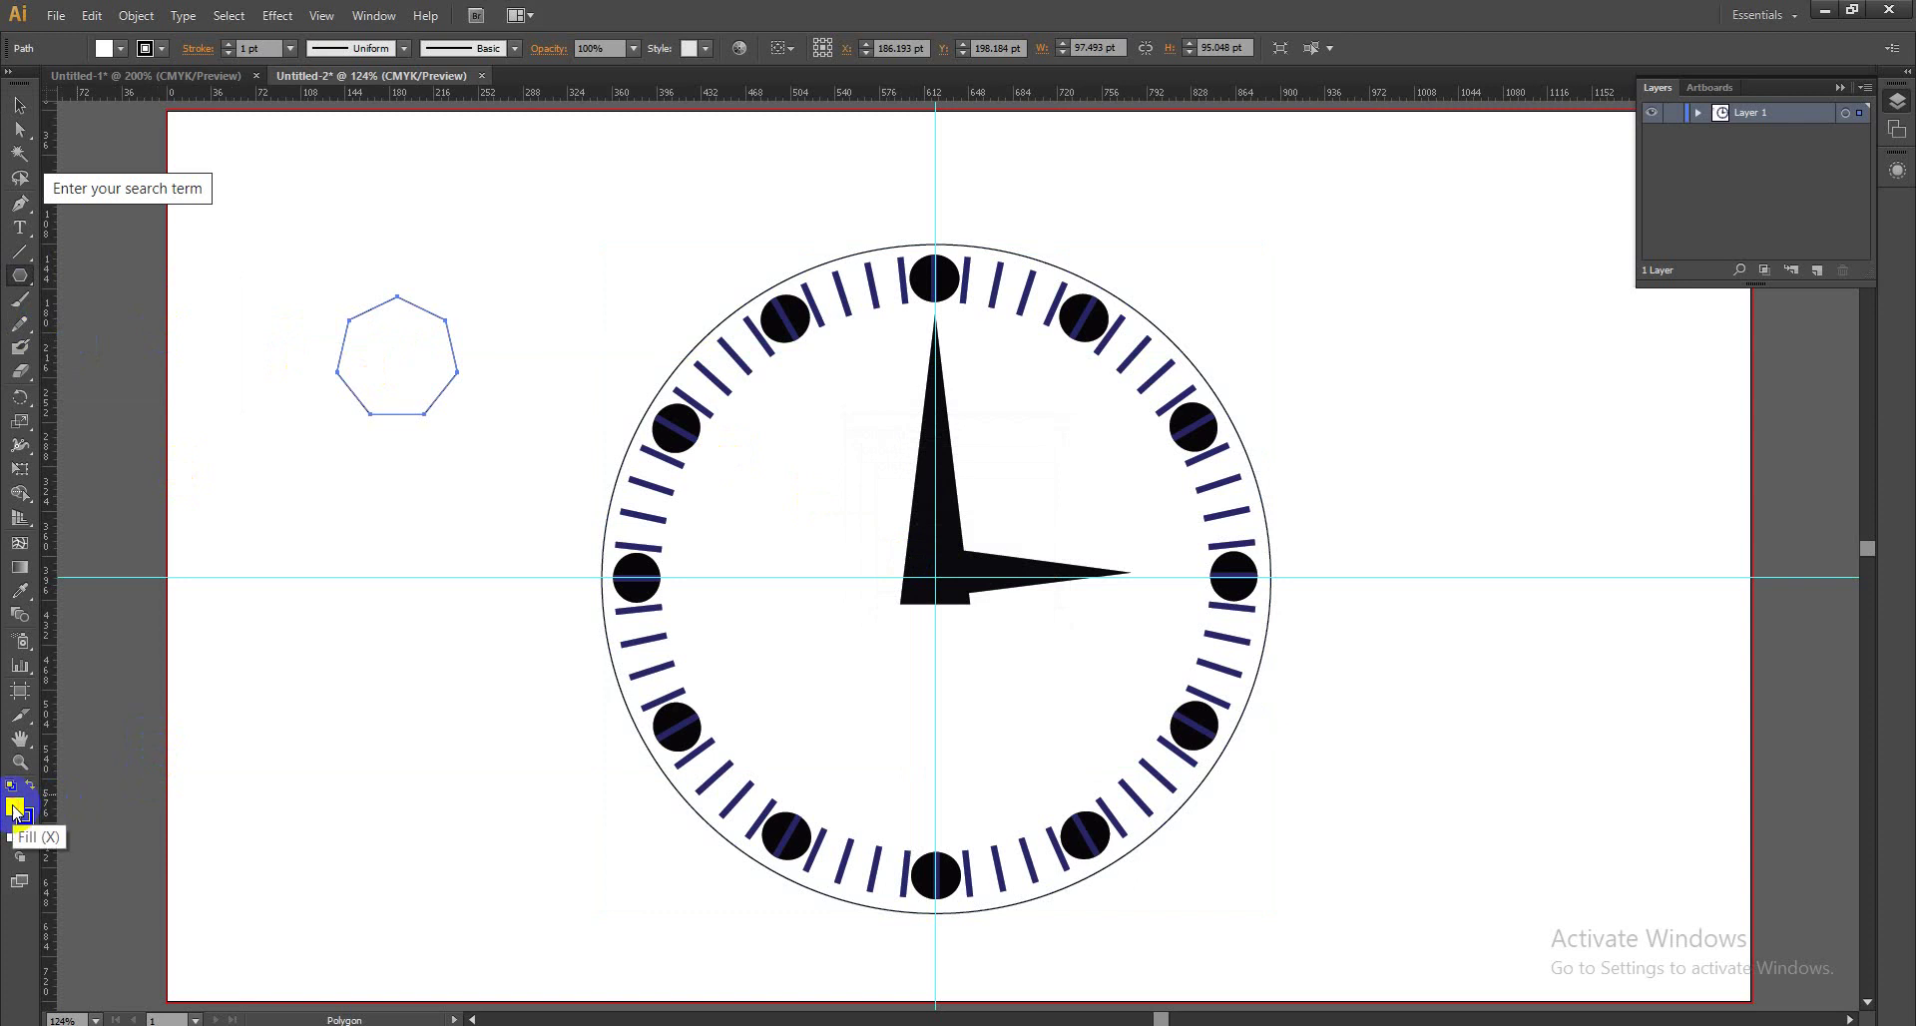
pyautogui.doubleClick(15, 806)
pyautogui.click(936, 636)
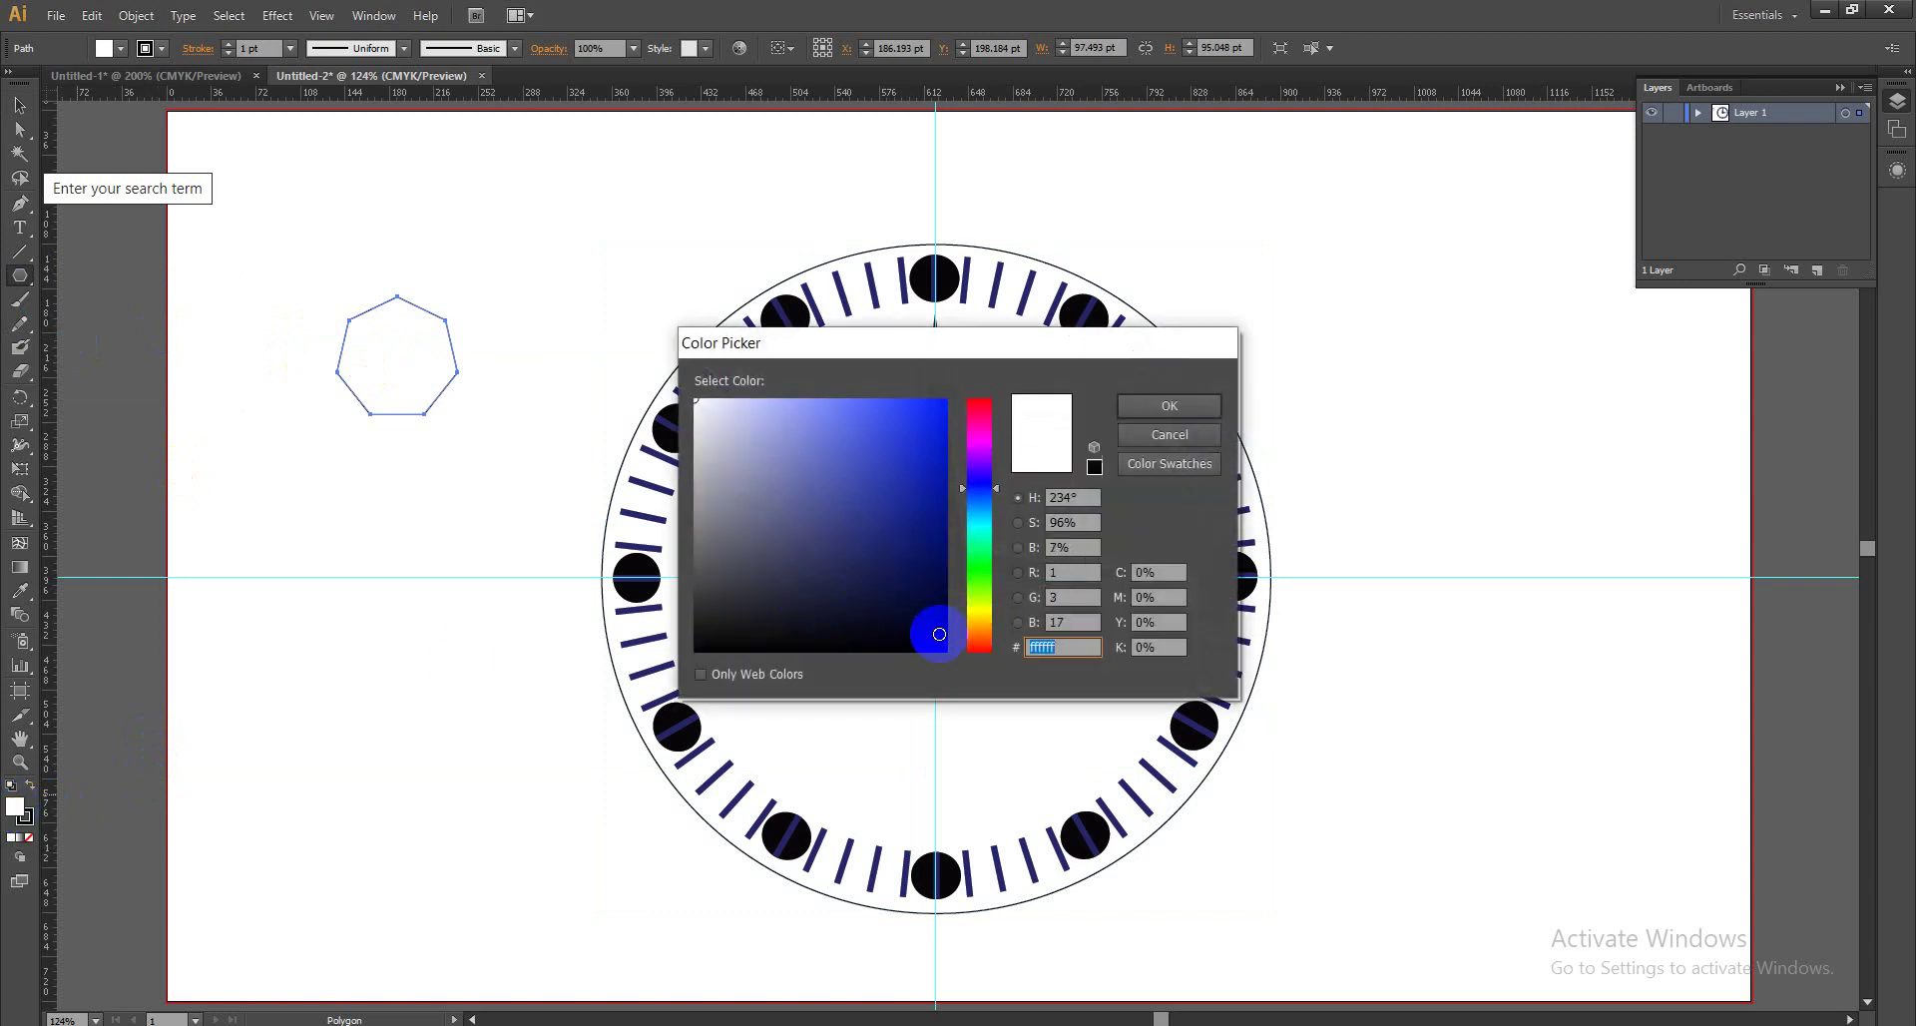
pyautogui.click(1169, 406)
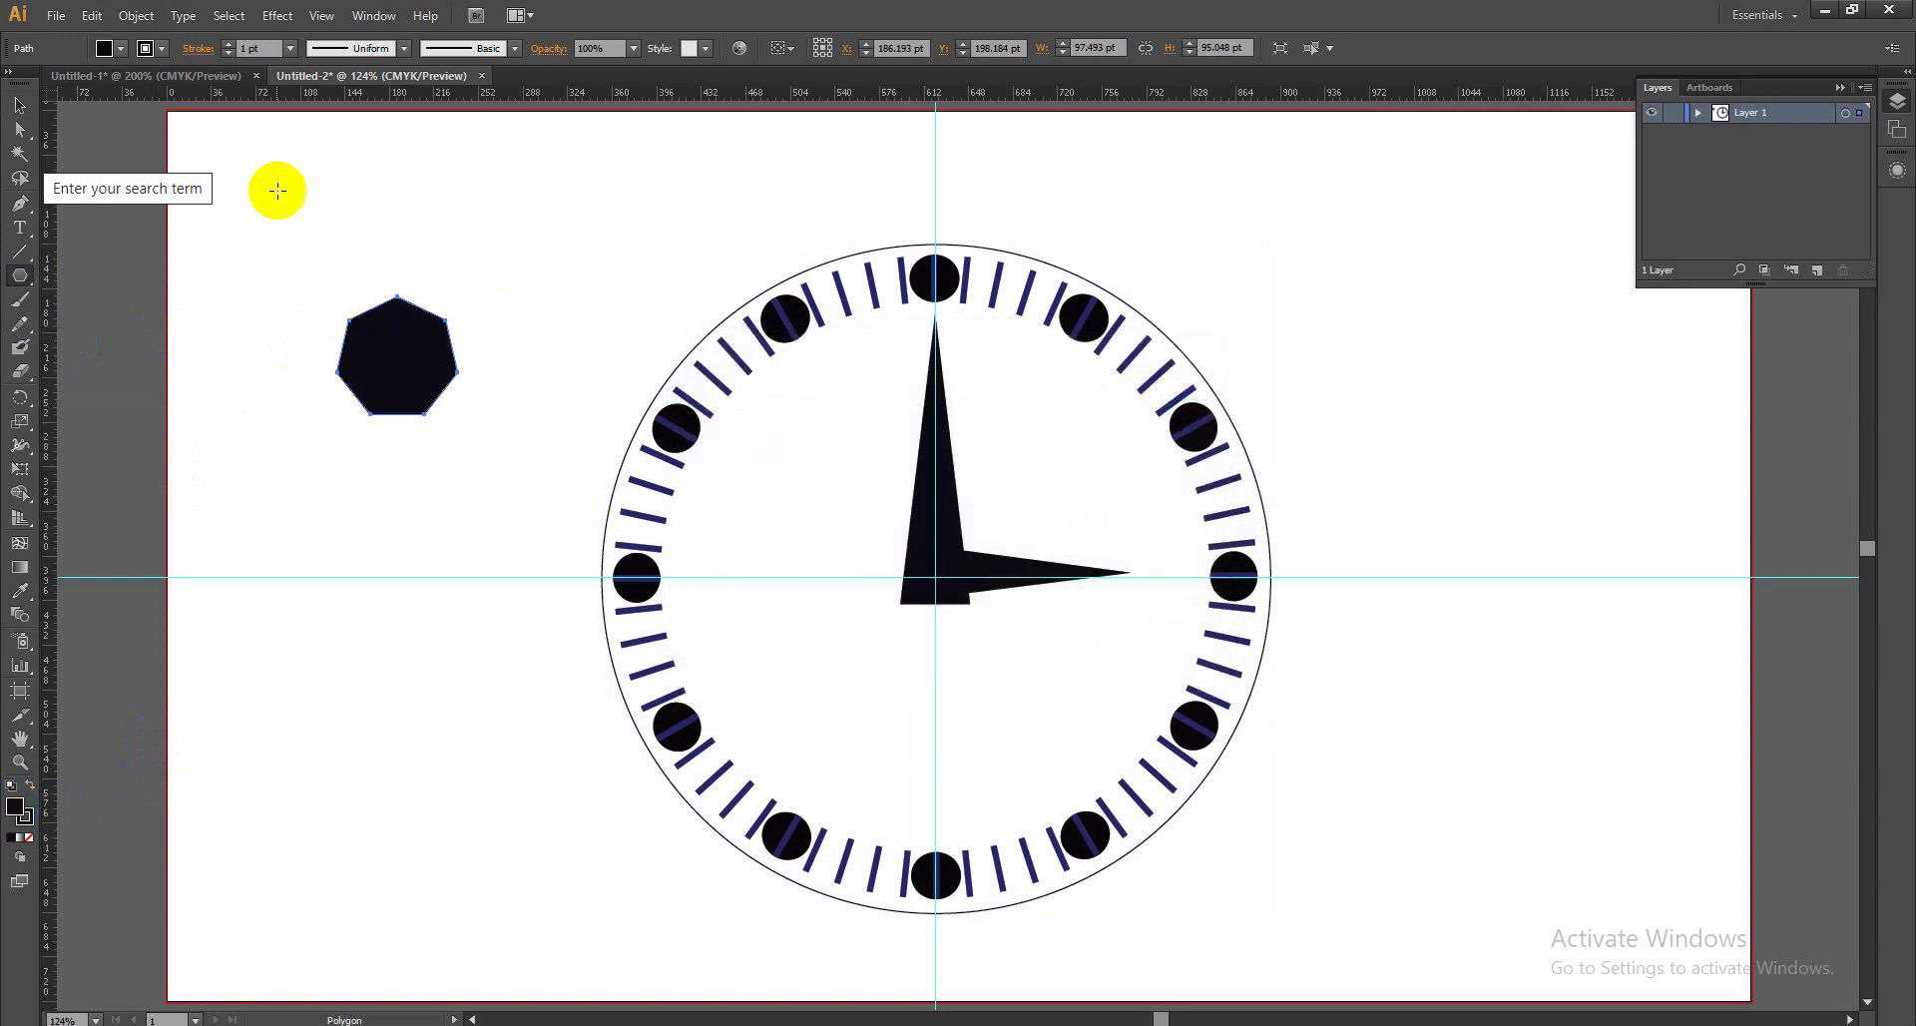
# Move the navy heptagon onto the centre of the clock dial.
pyautogui.click(20, 105)
pyautogui.click(433, 377)
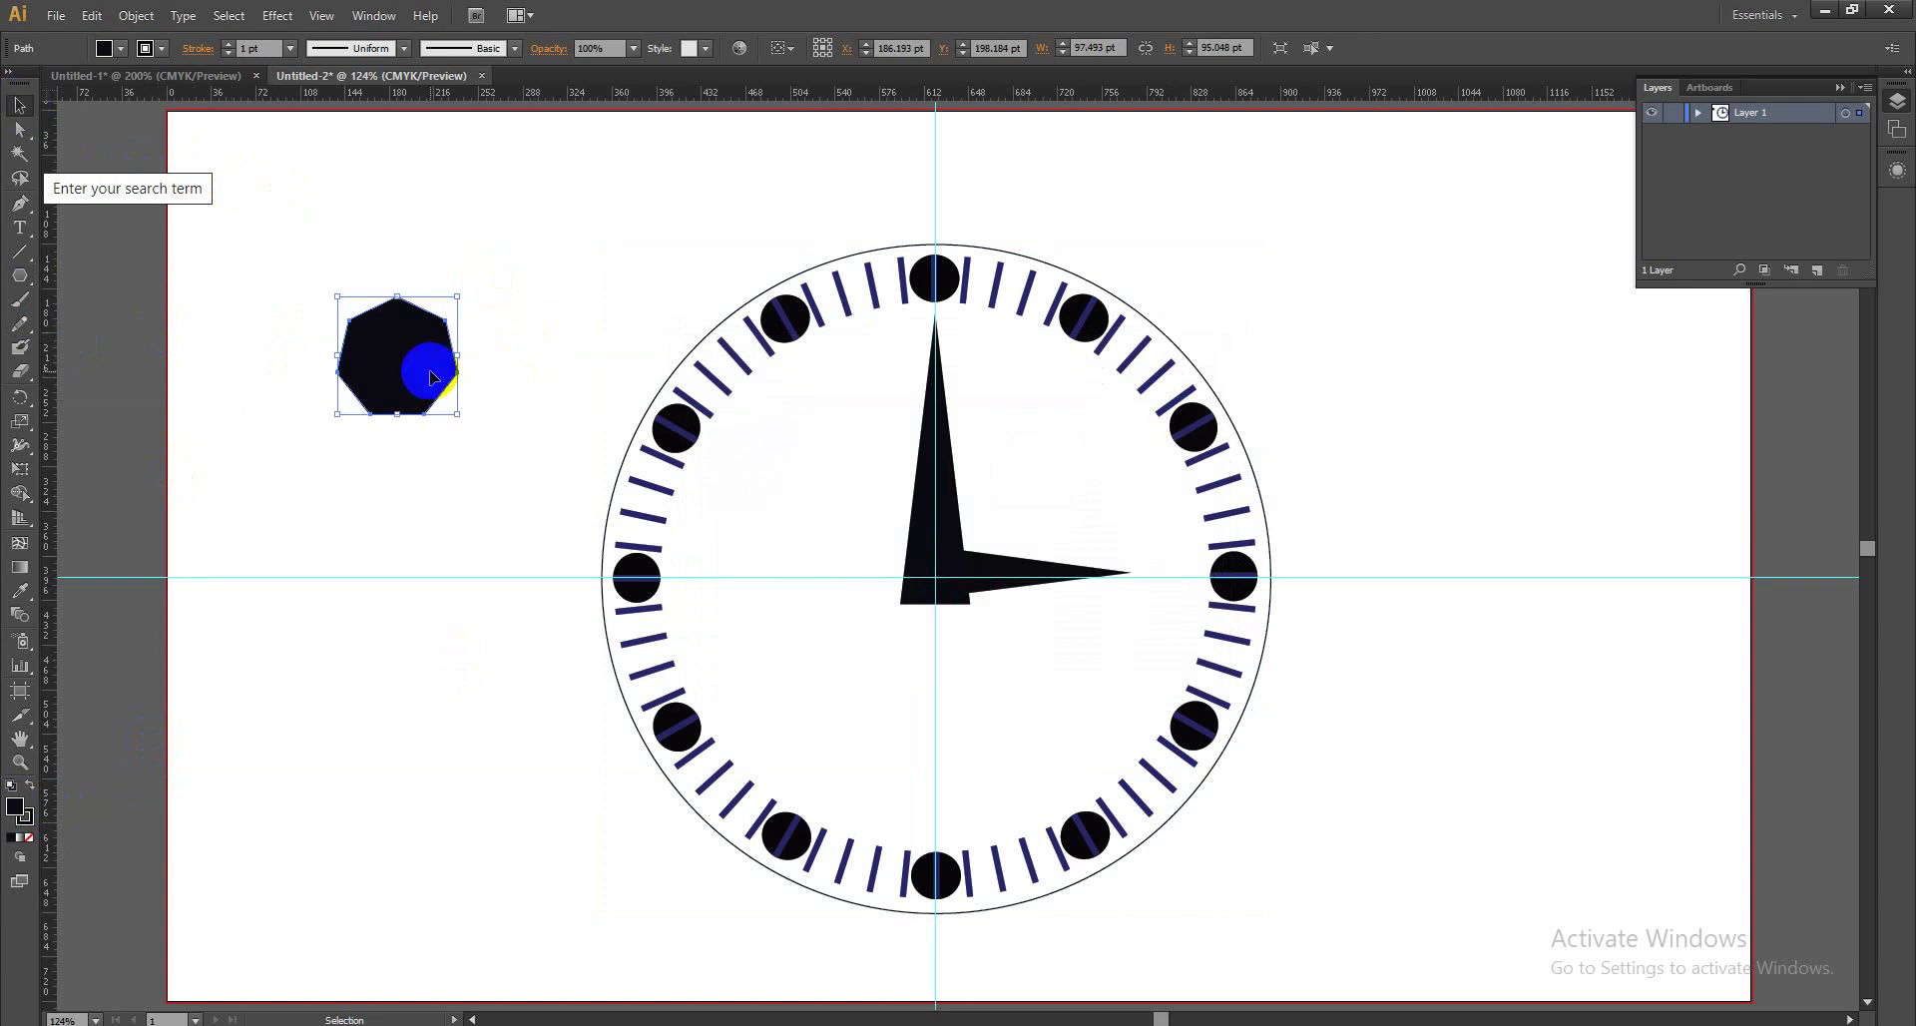
pyautogui.moveTo(431, 375); pyautogui.dragTo(972, 593)
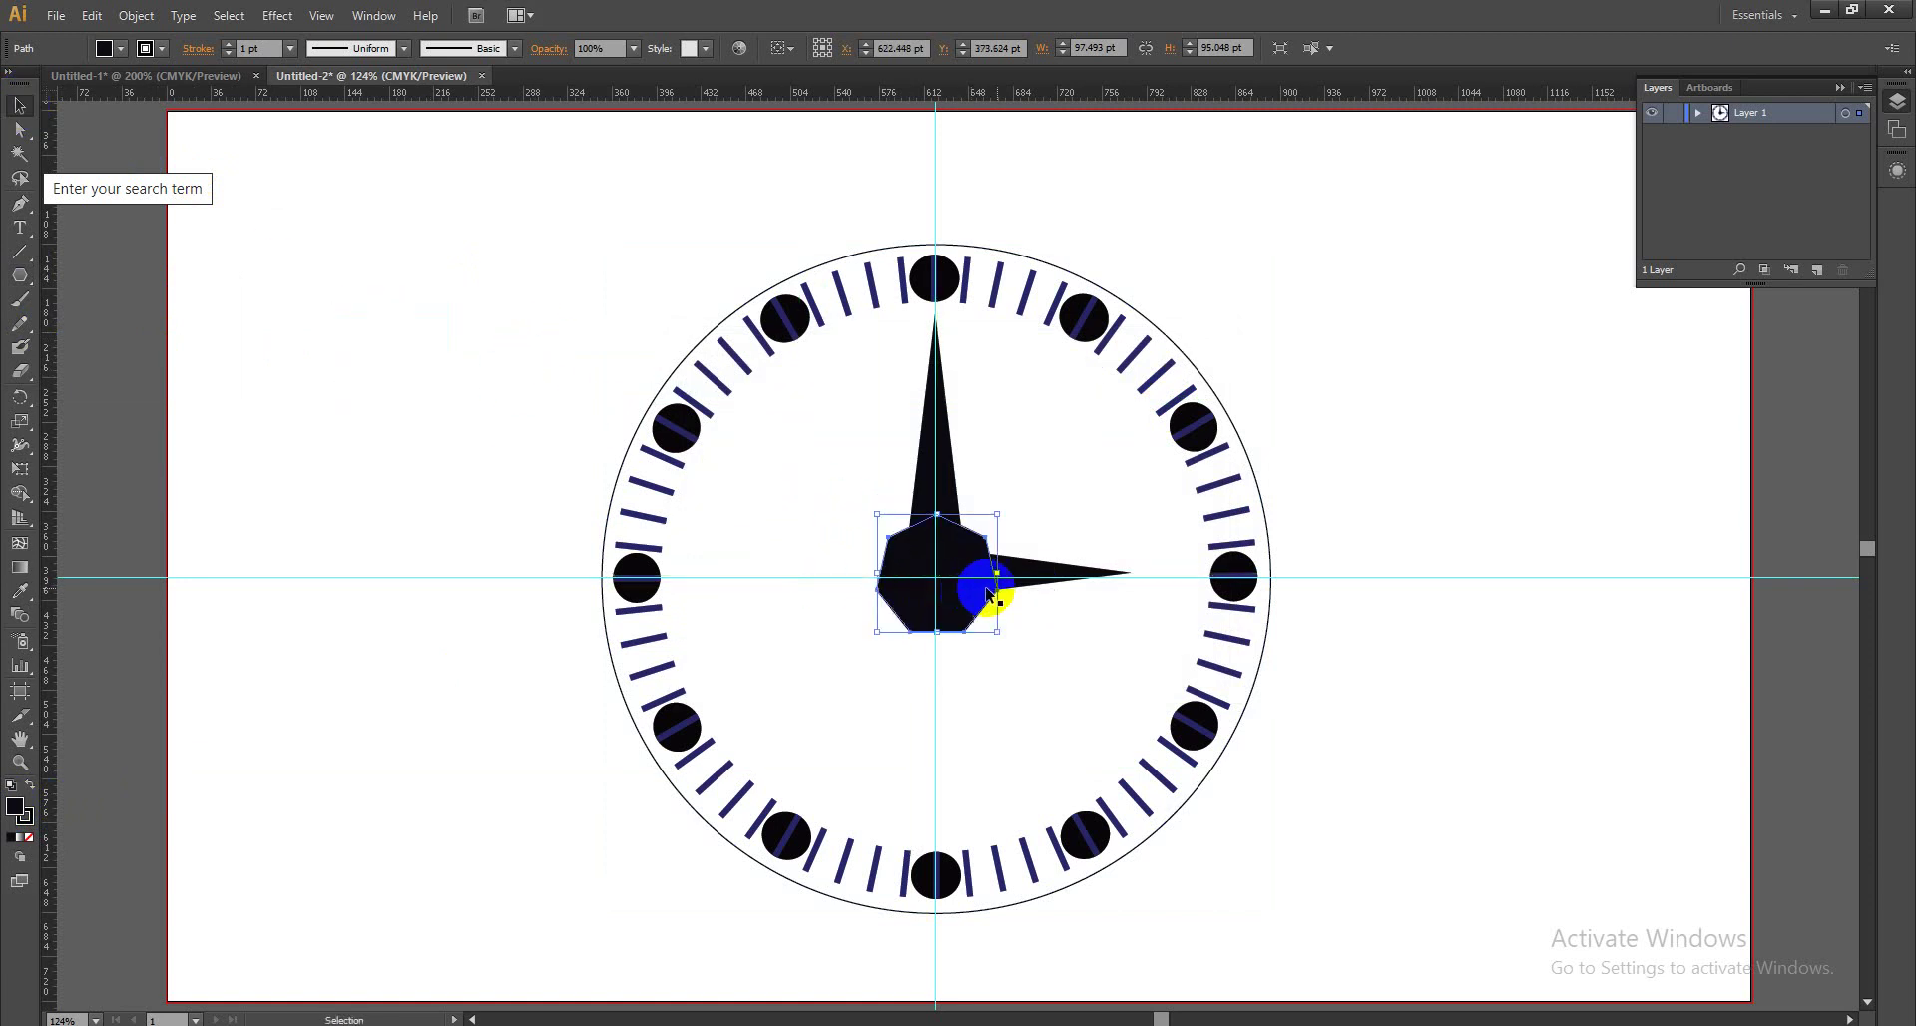
pyautogui.click(1332, 476)
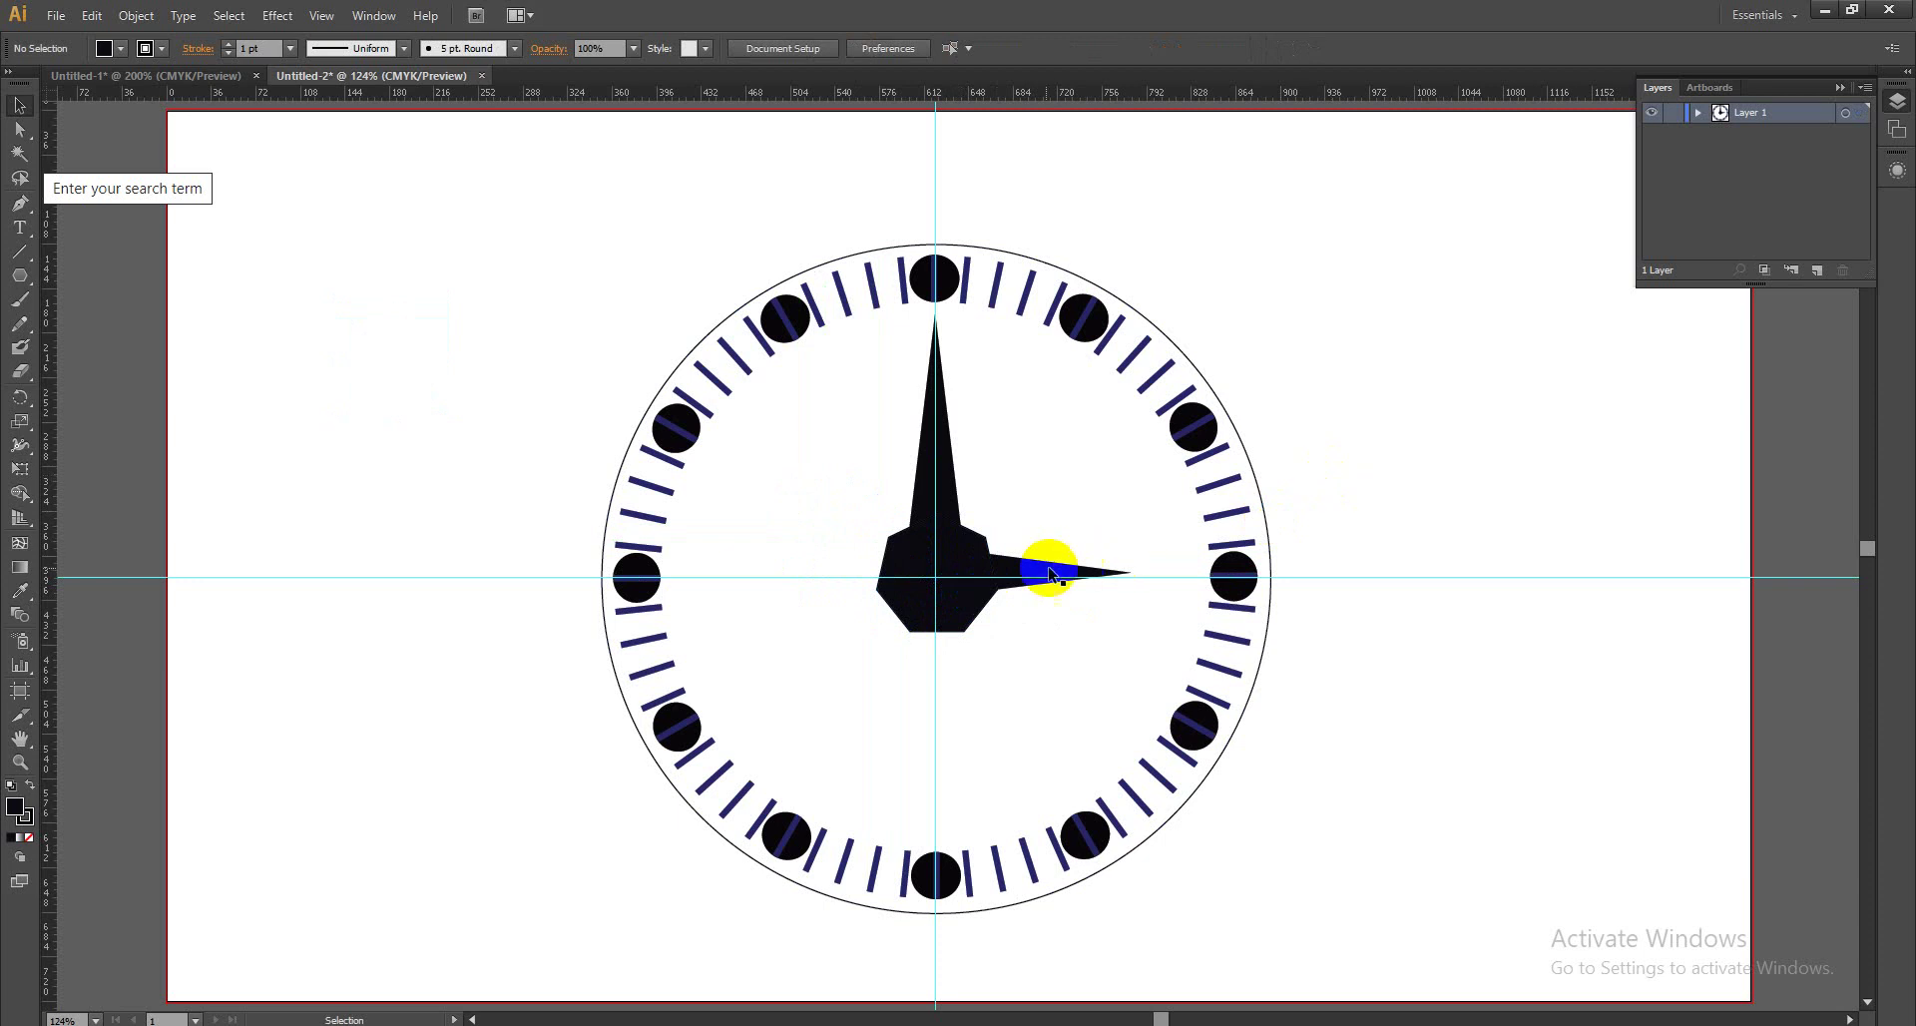
pyautogui.click(956, 606)
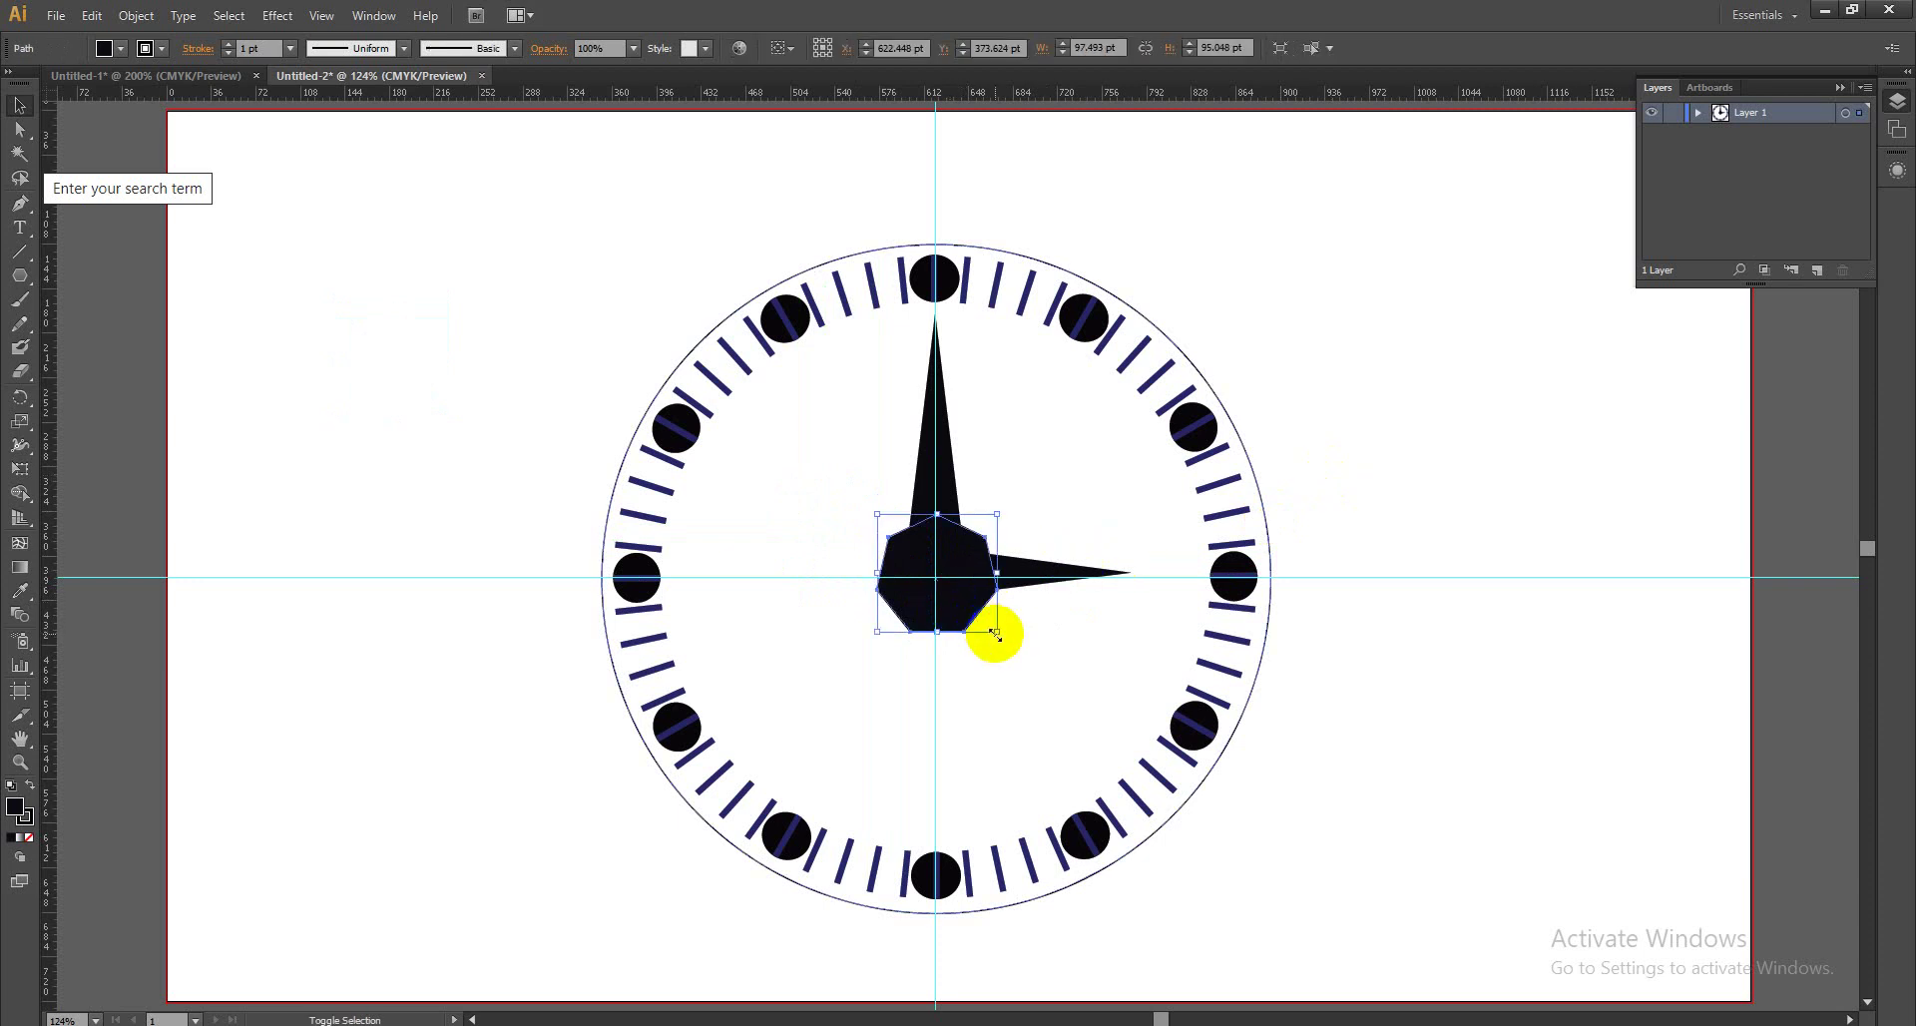
pyautogui.moveTo(995, 630); pyautogui.dragTo(985, 618)
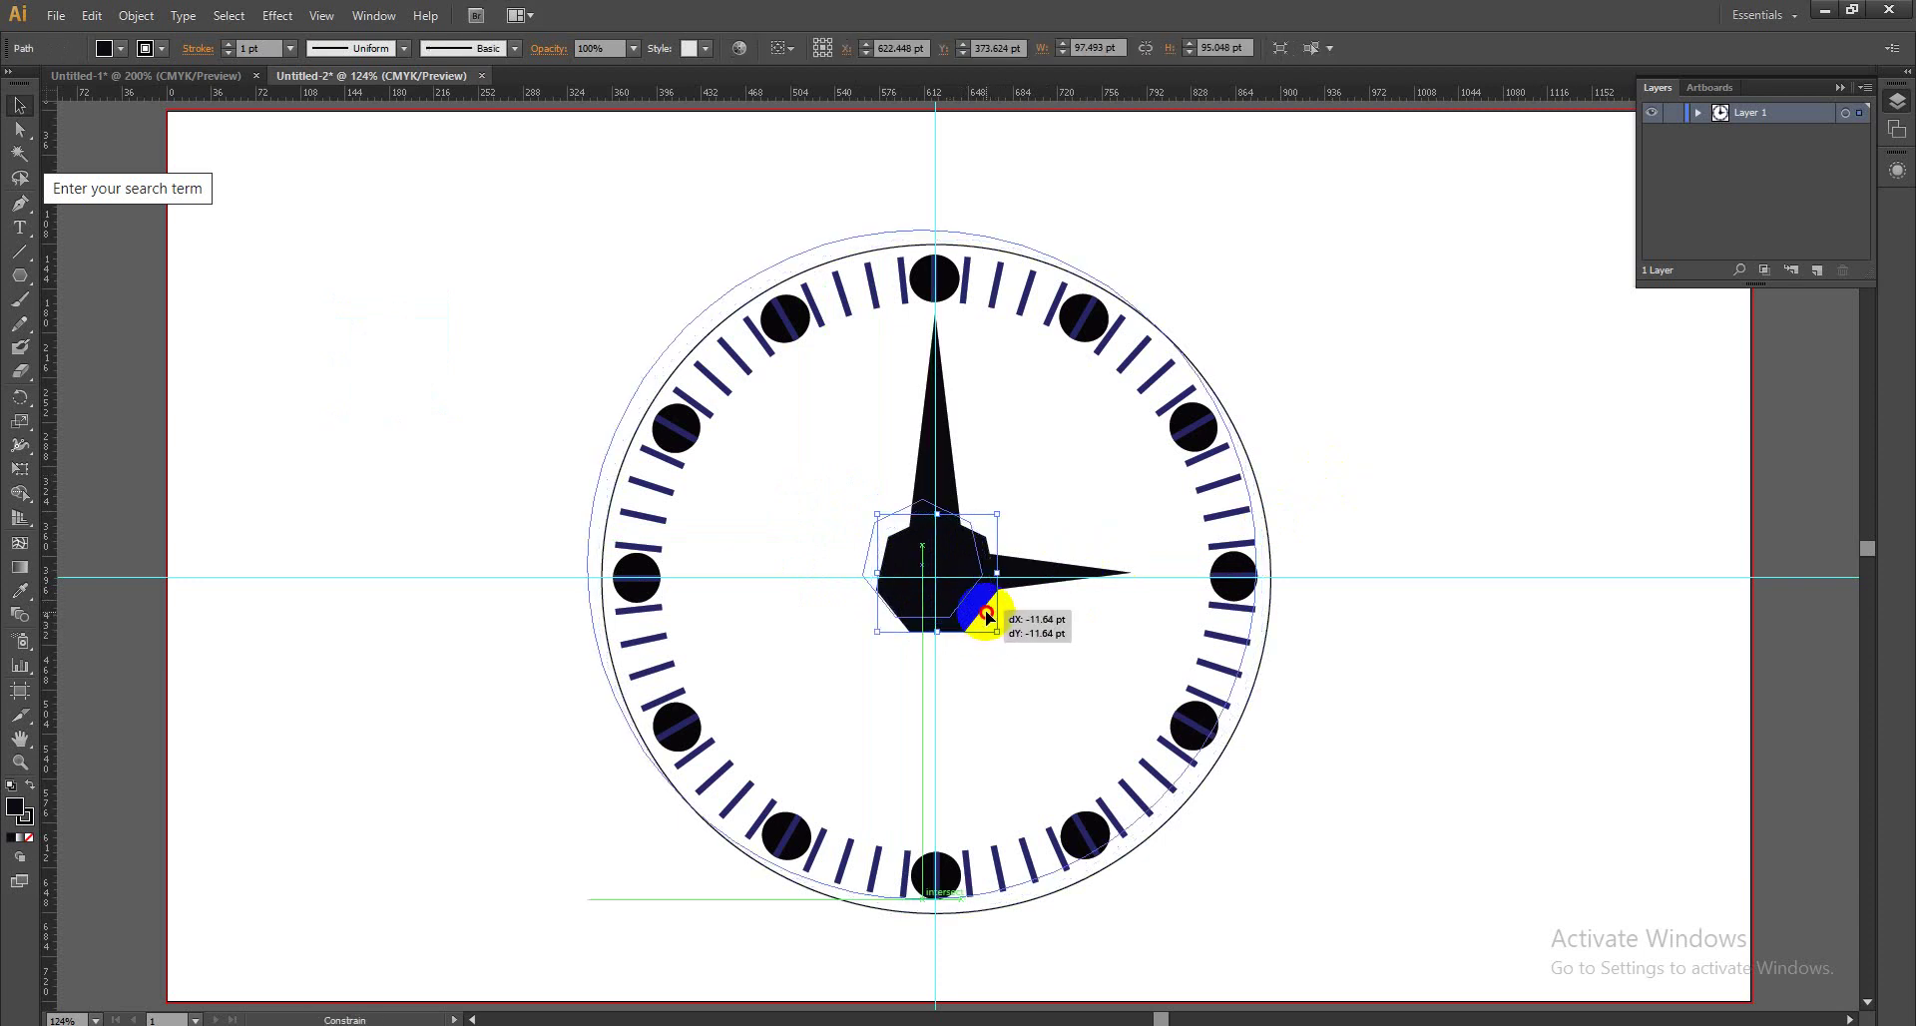
# Scale the heptagon hub down to about 79.8 × 77.8 pt.
pyautogui.click(986, 612)
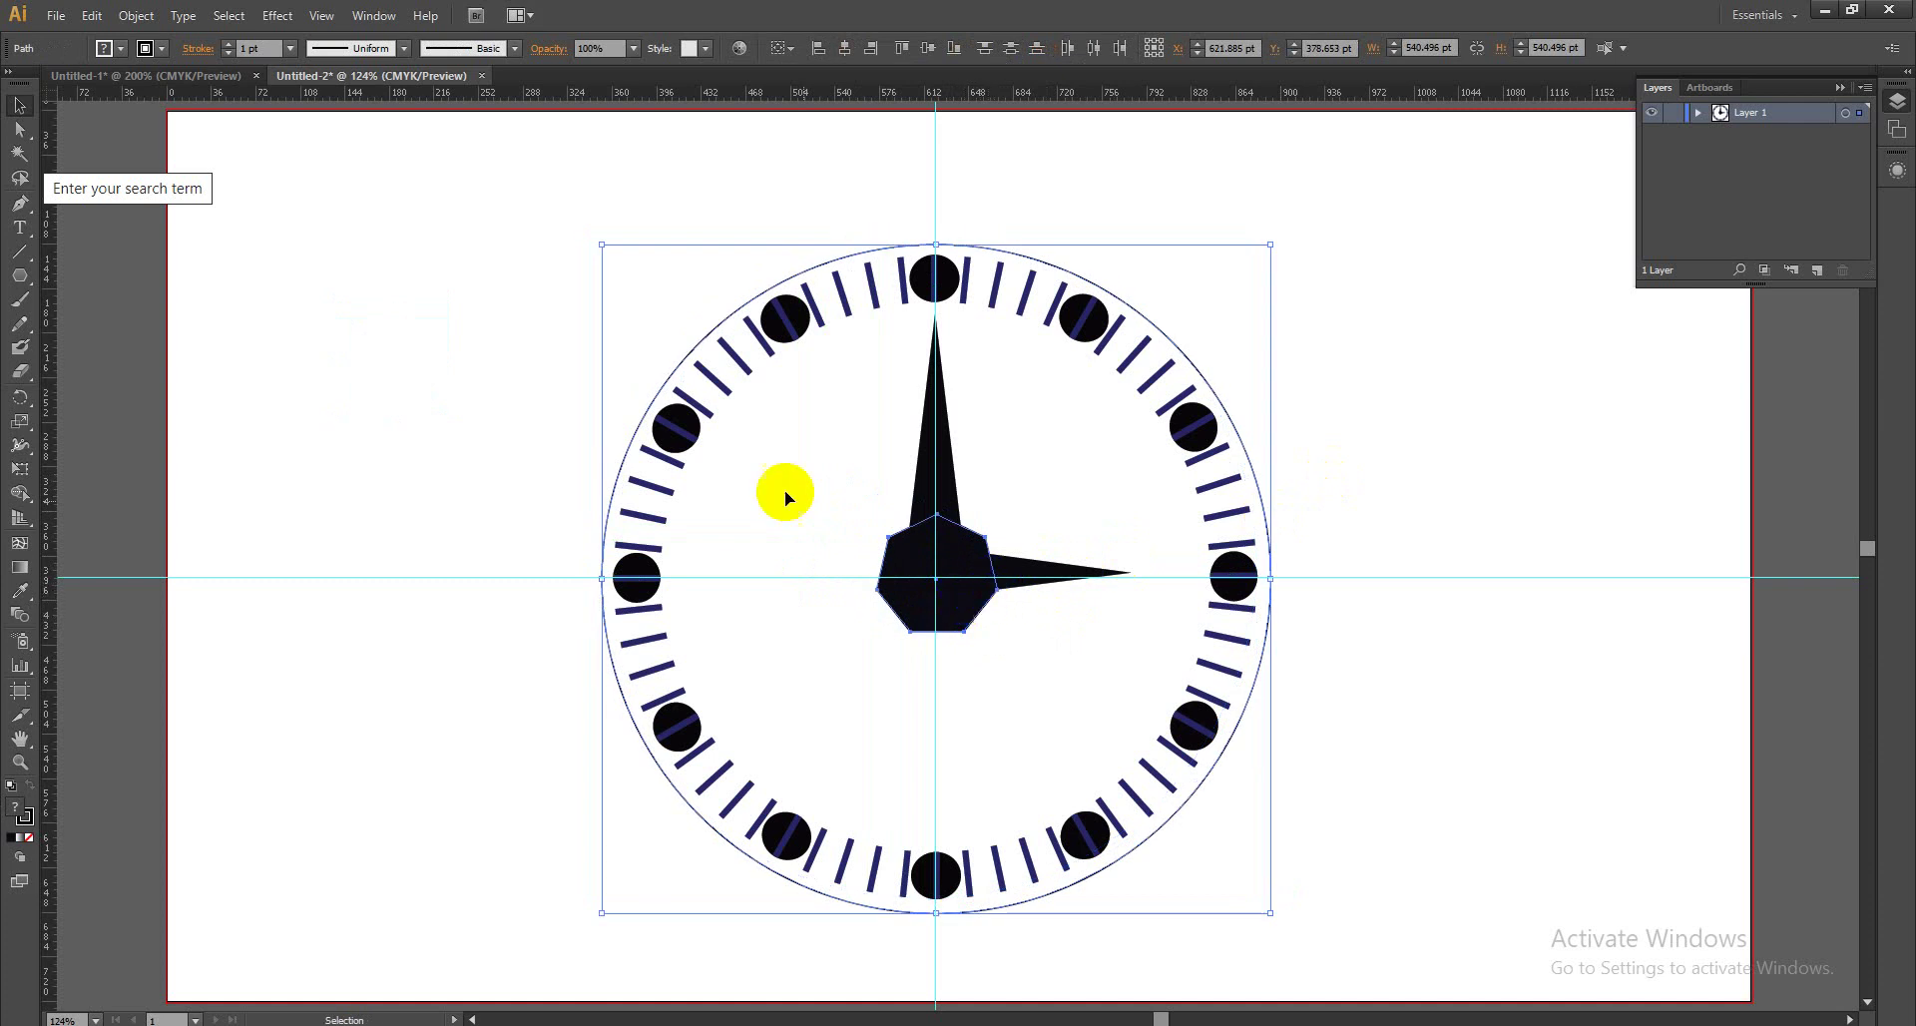
pyautogui.click(19, 471)
pyautogui.click(954, 583)
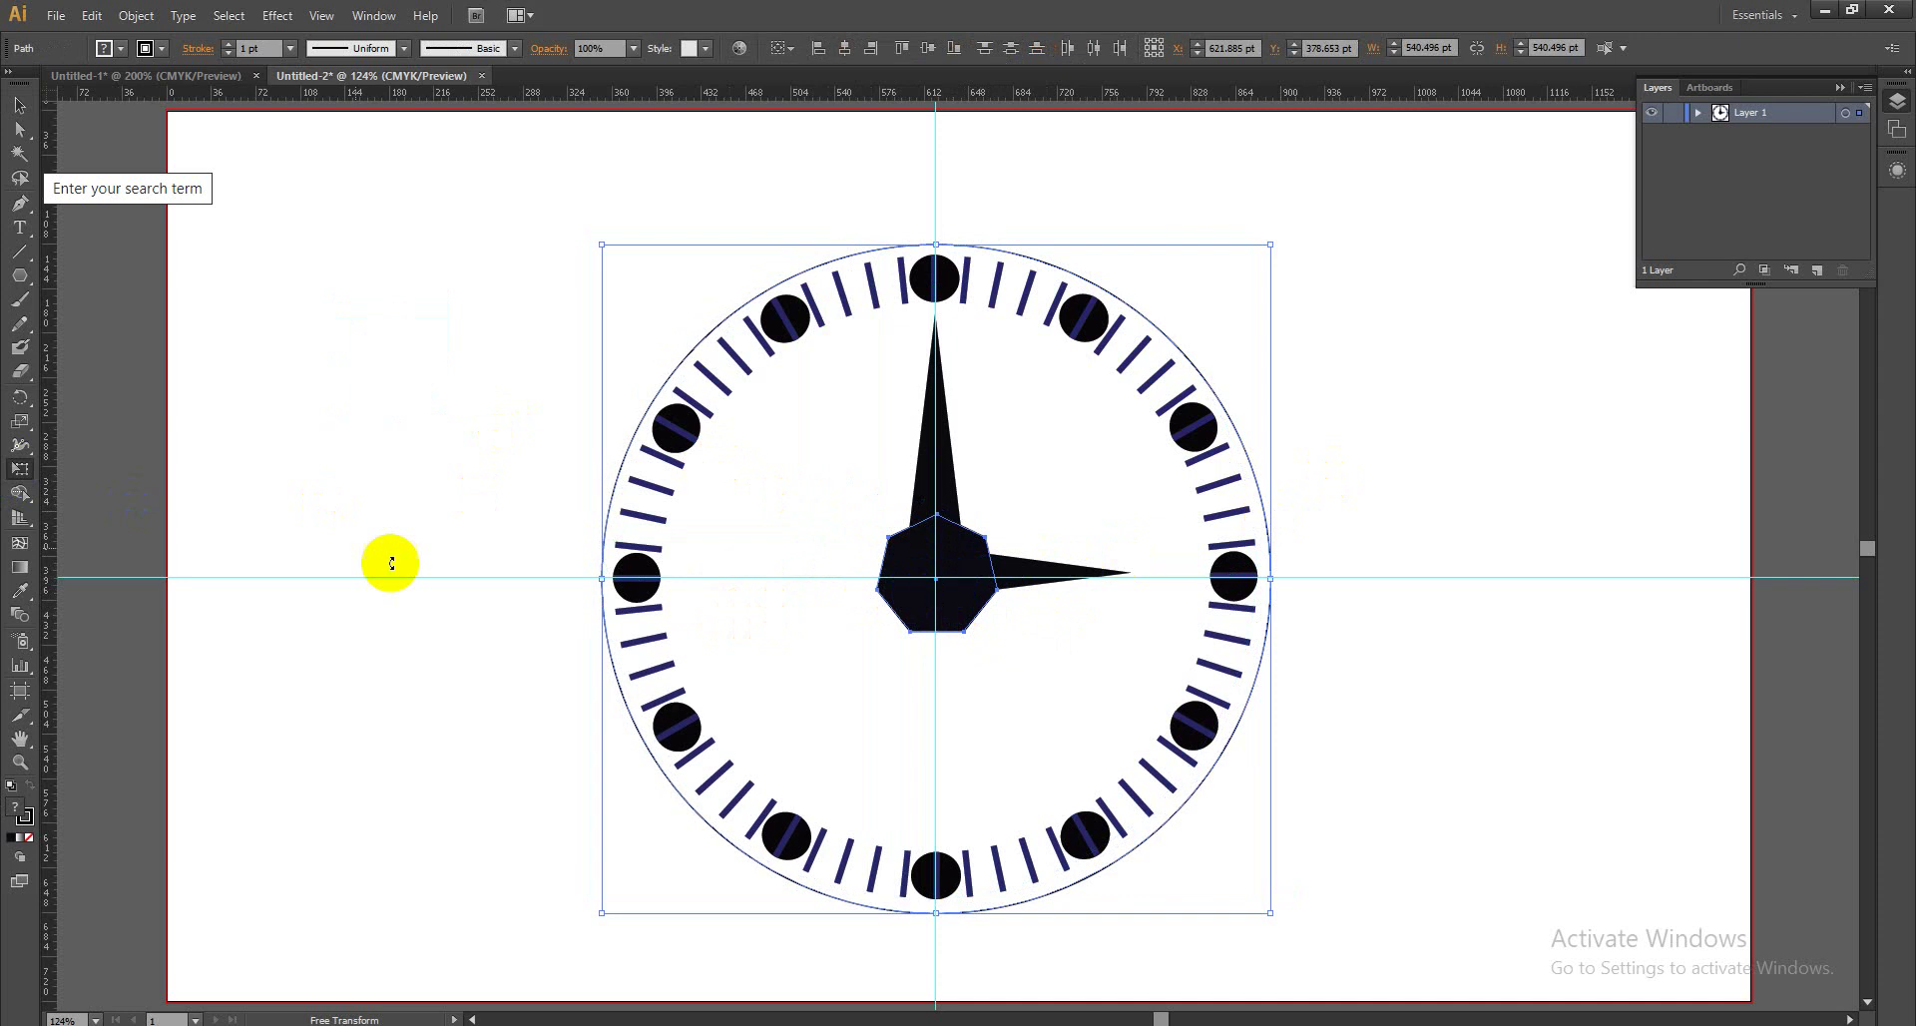
pyautogui.click(62, 102)
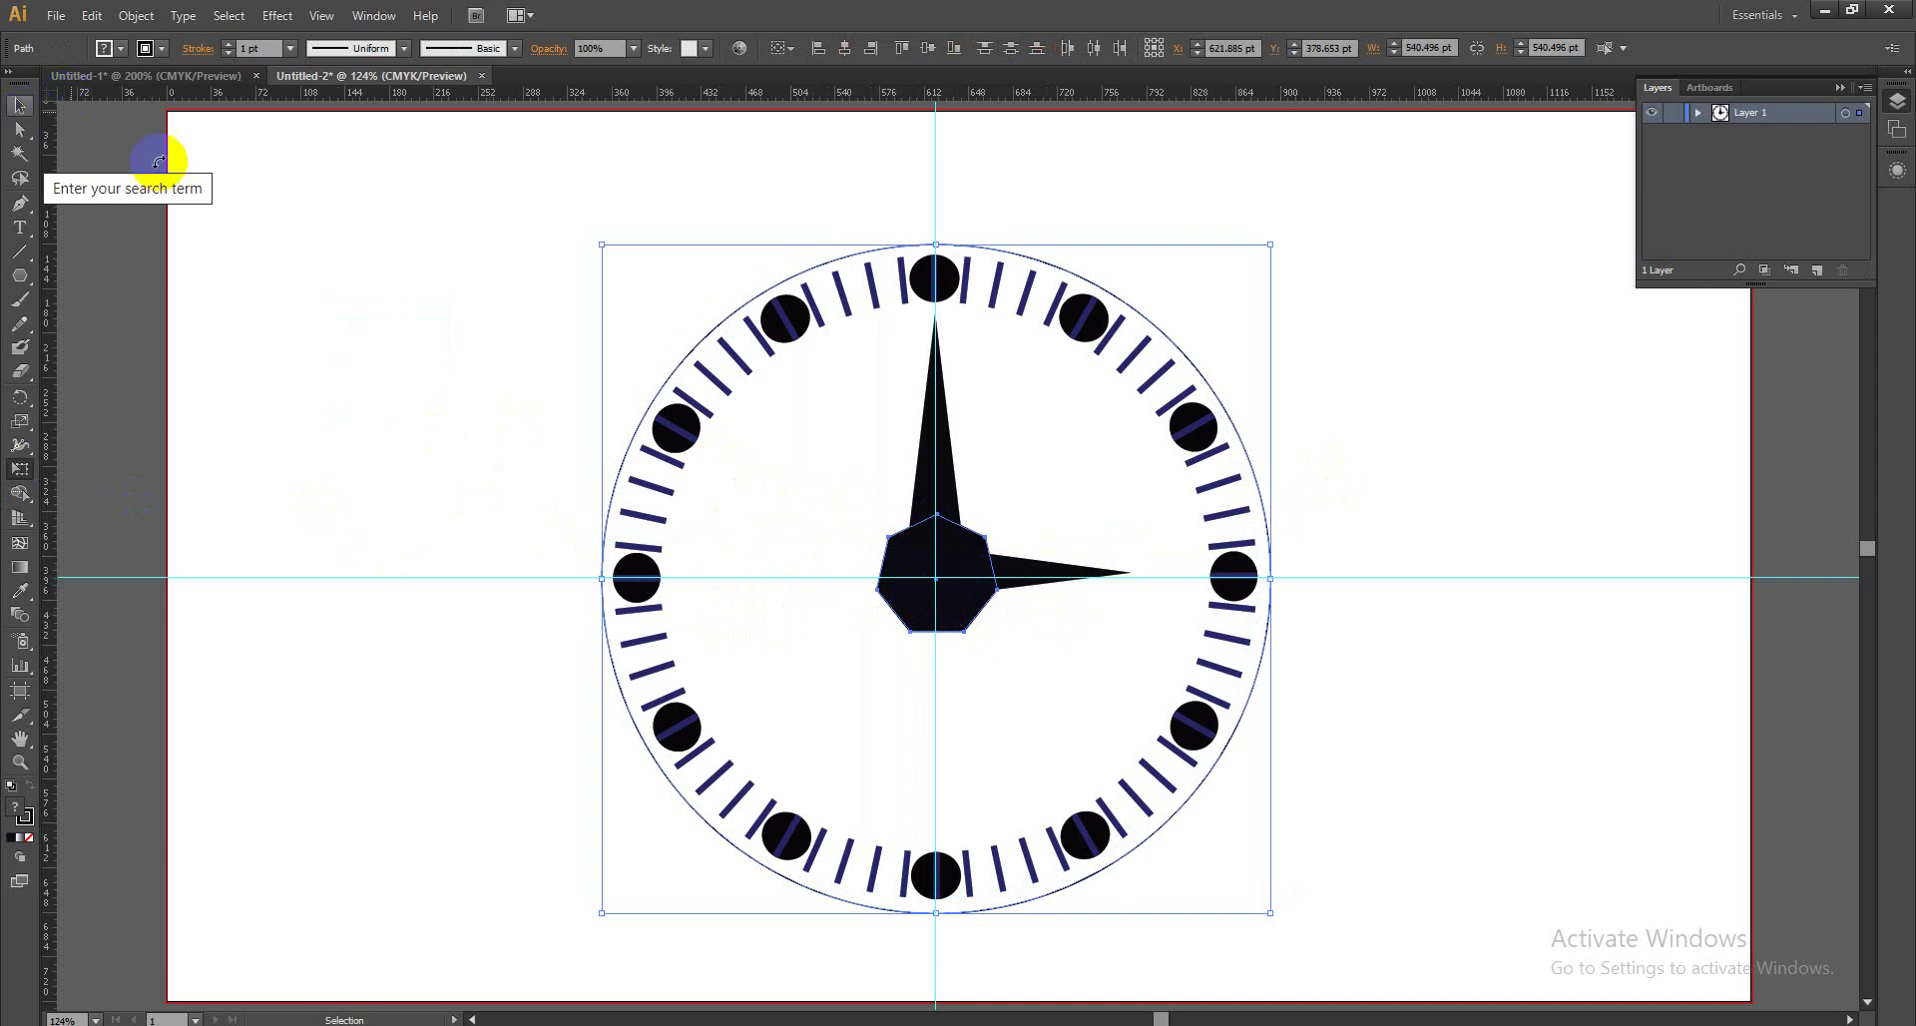
pyautogui.click(24, 100)
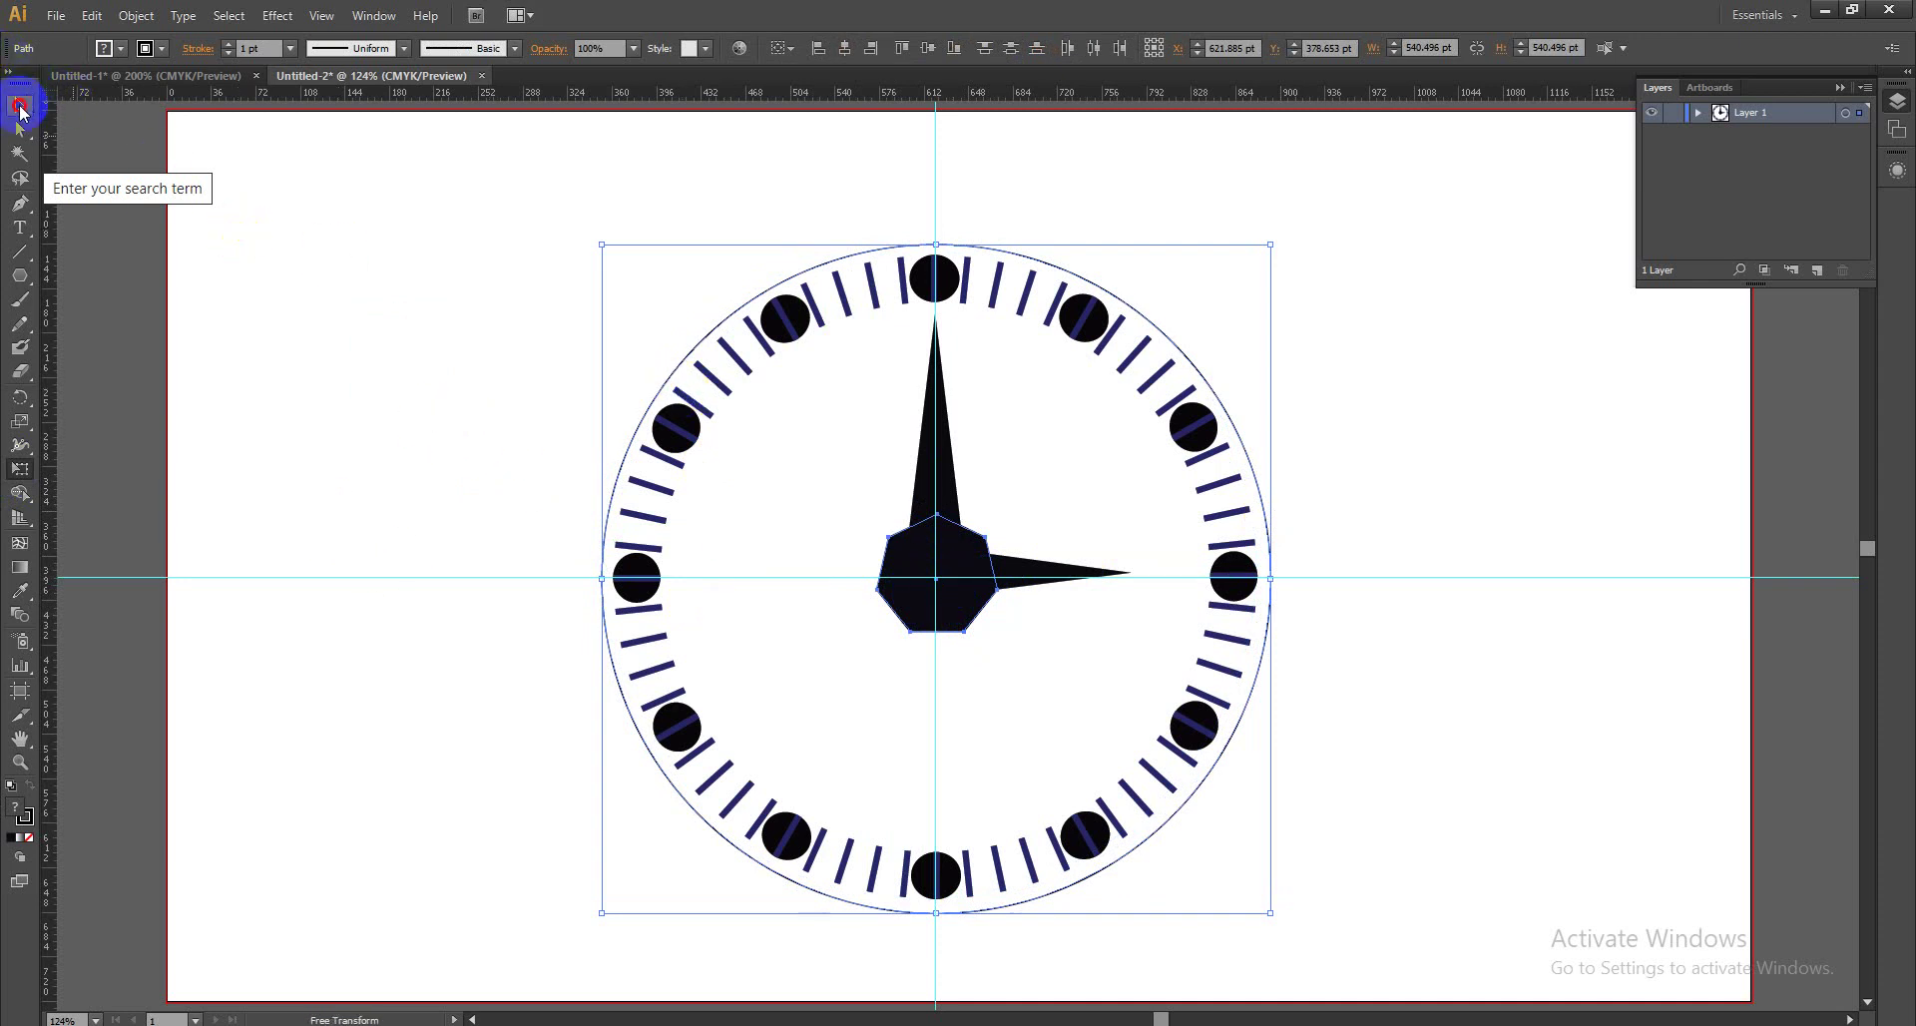
pyautogui.click(457, 321)
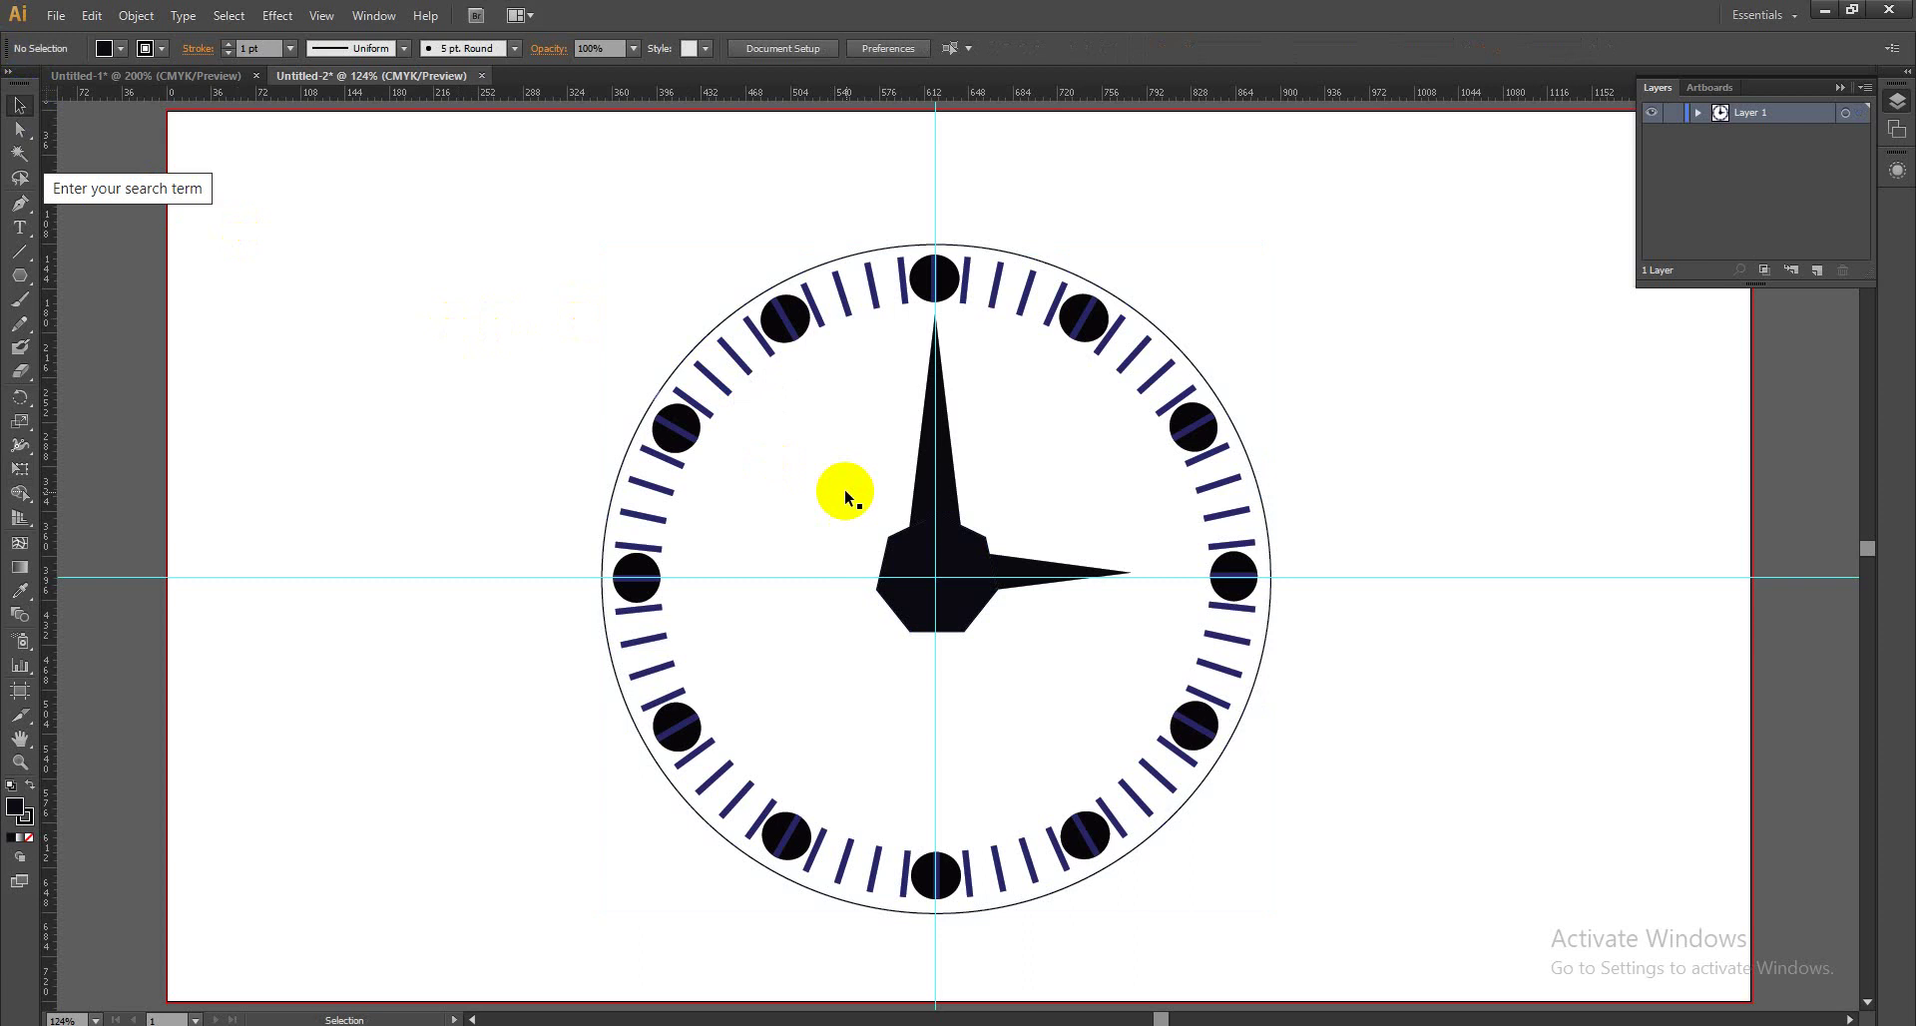
pyautogui.click(929, 556)
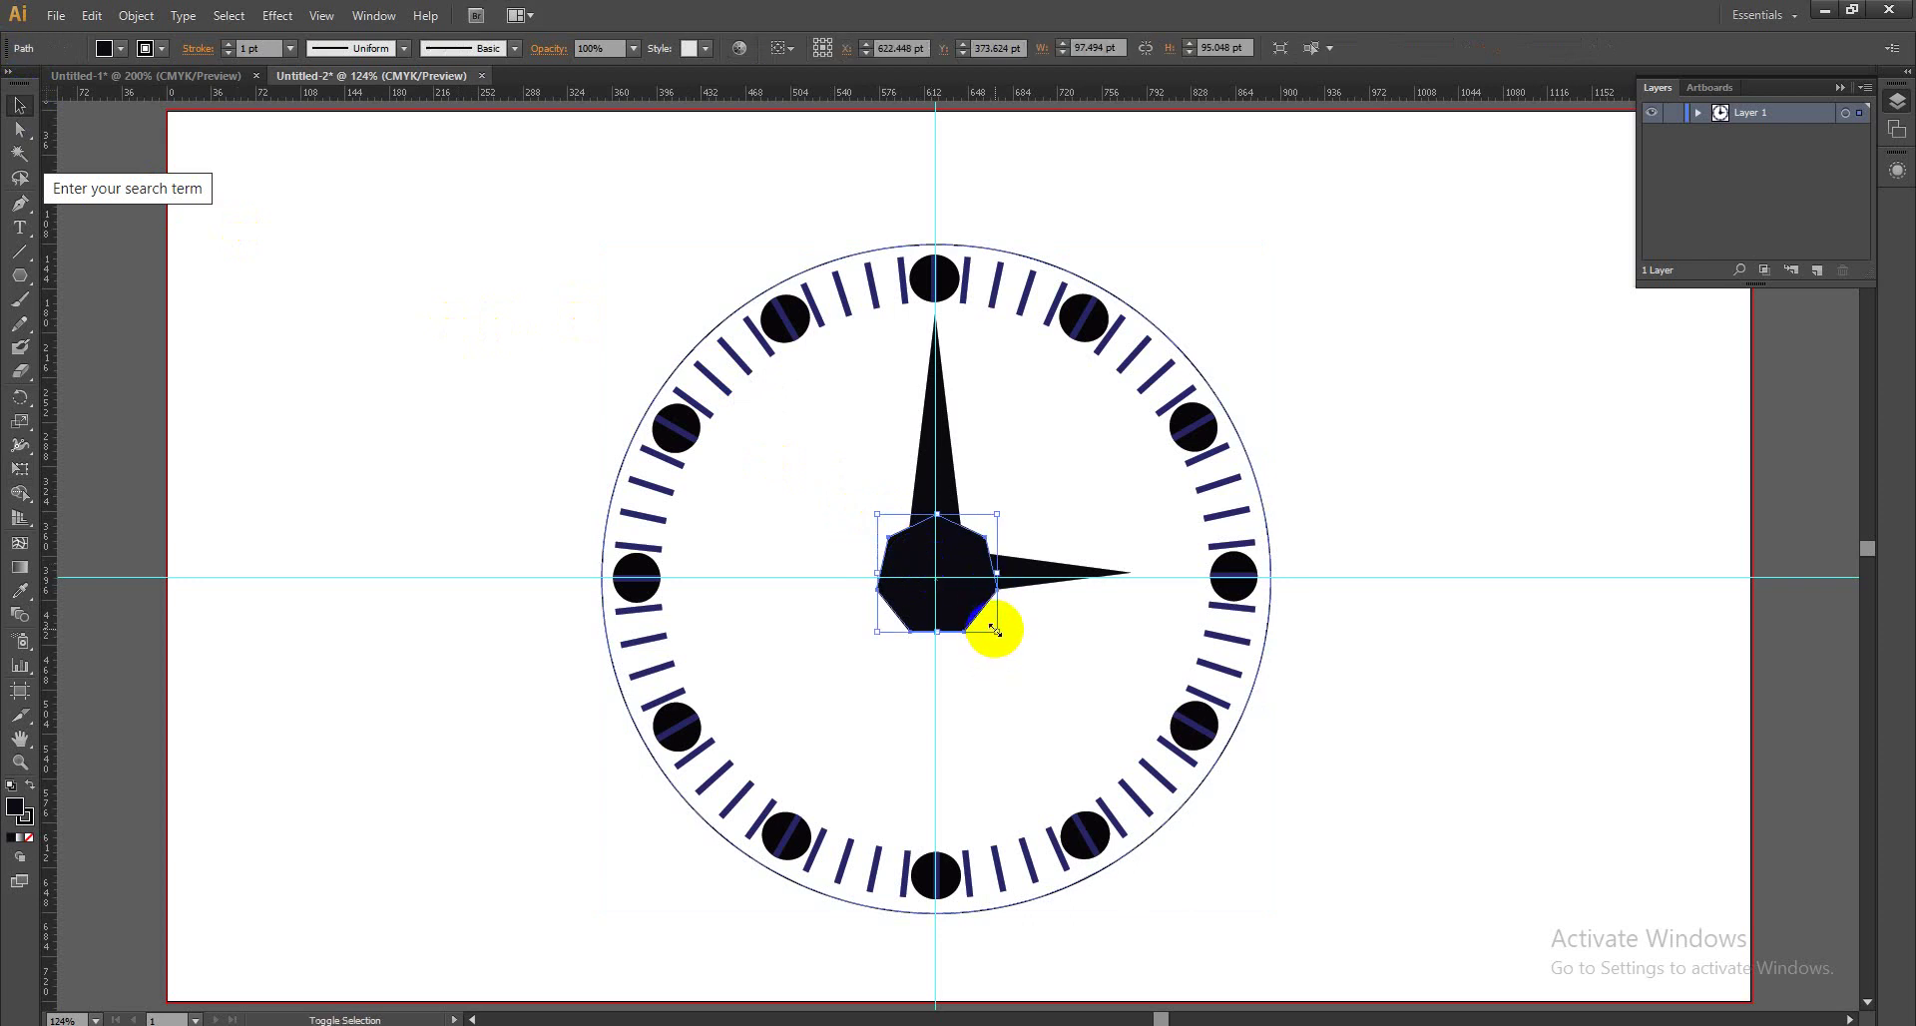
pyautogui.moveTo(996, 630); pyautogui.dragTo(972, 578)
pyautogui.click(1306, 692)
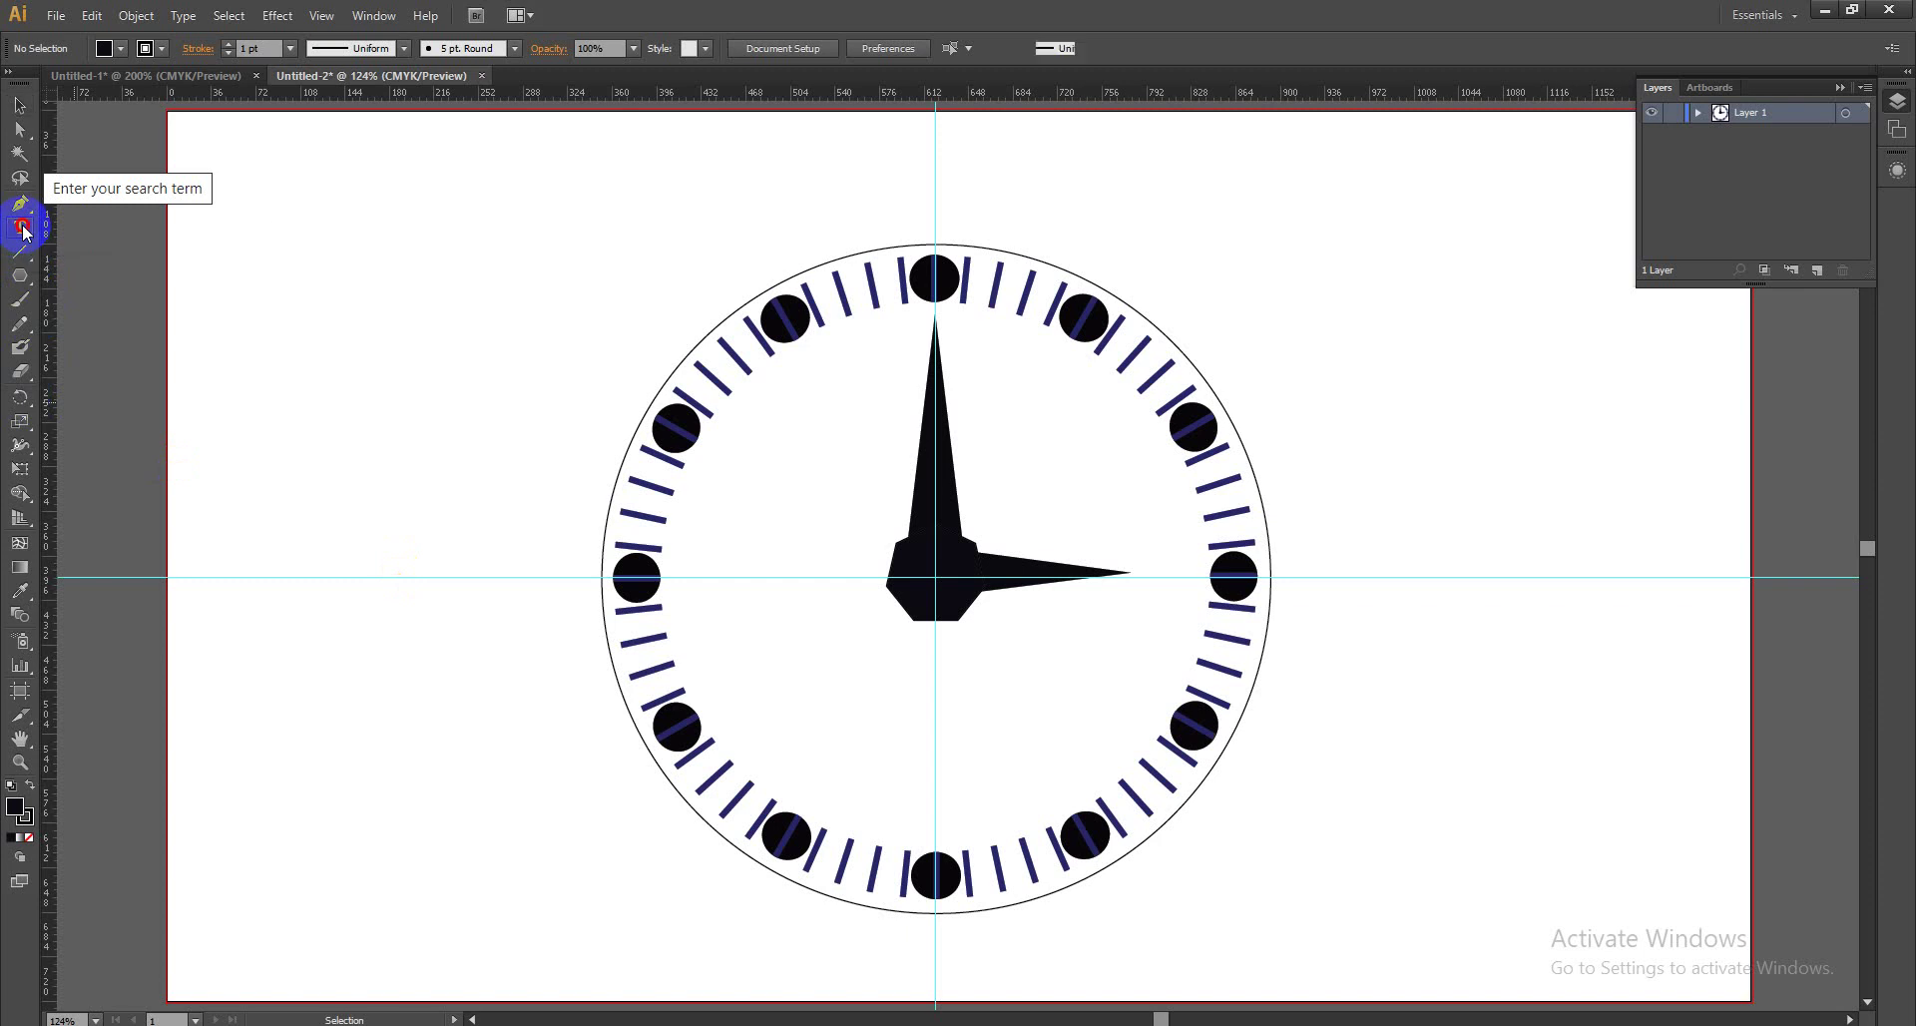
# Add the name text inside the clock face at 36 pt.
pyautogui.moveTo(22, 231); pyautogui.dragTo(90, 233)
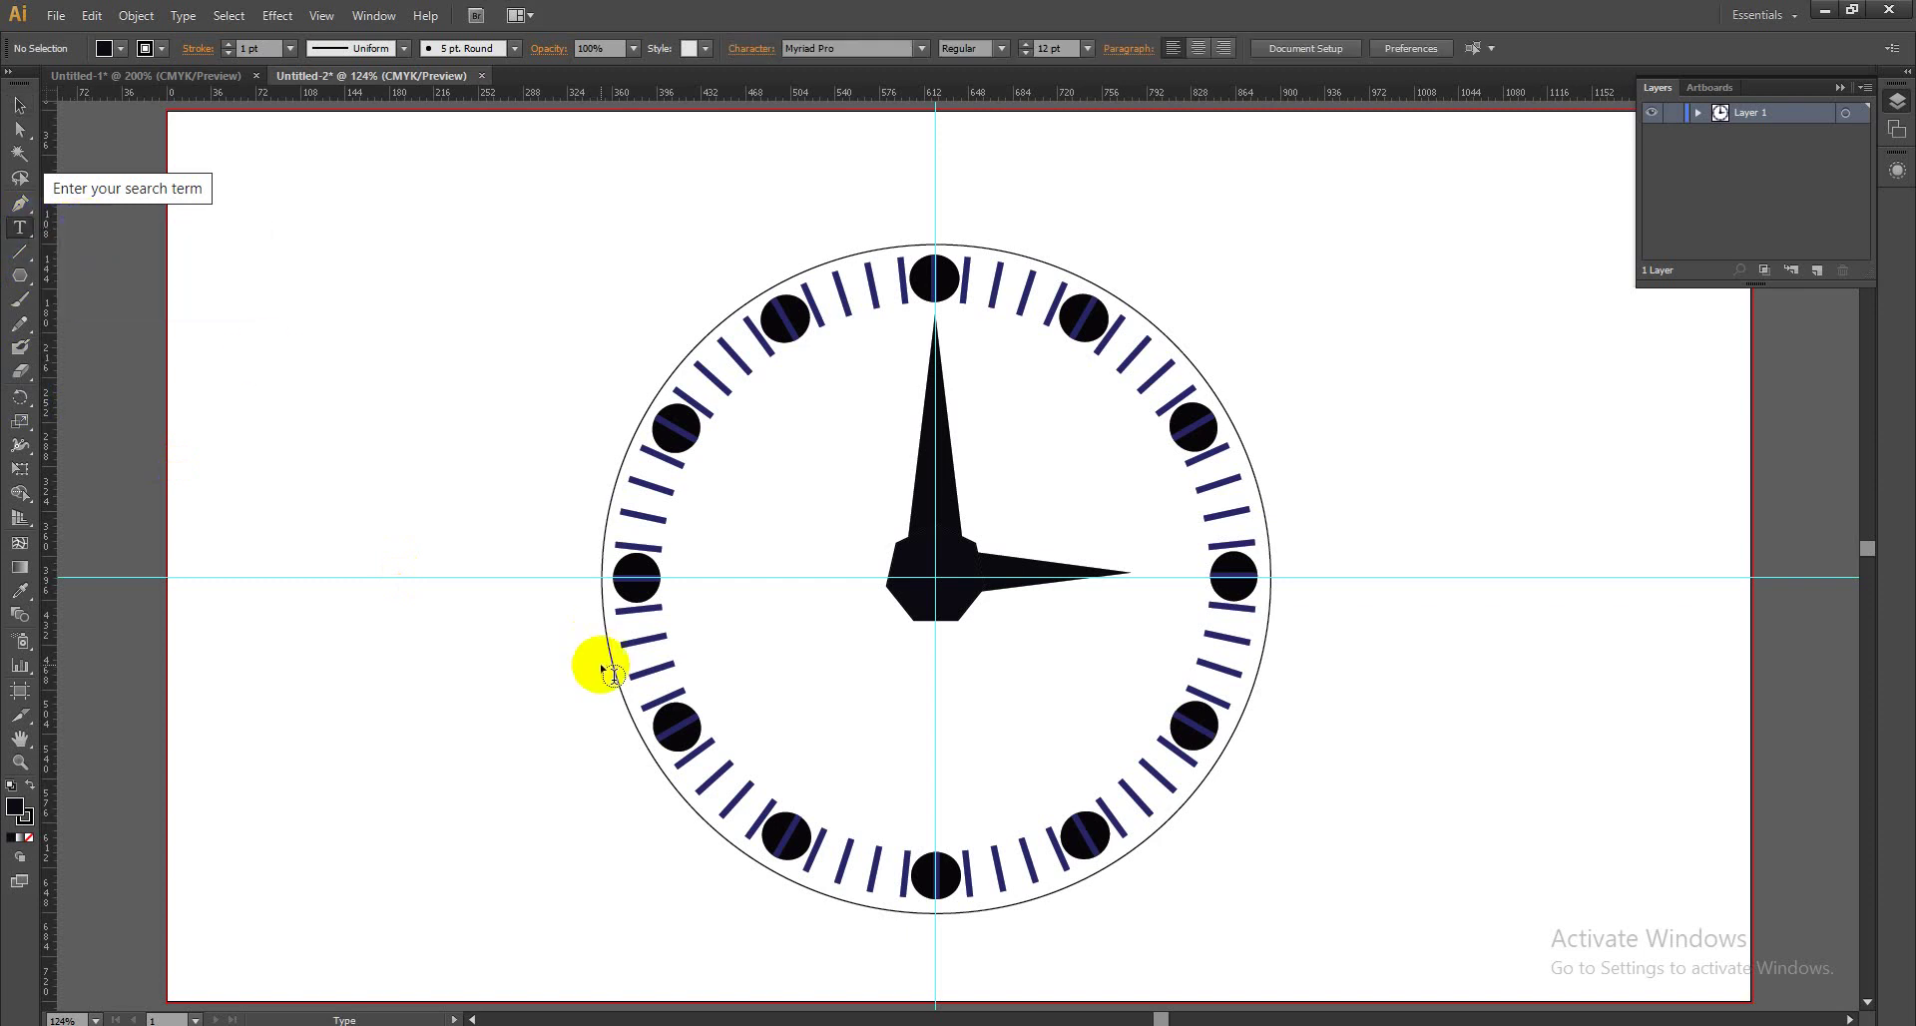
pyautogui.click(825, 685)
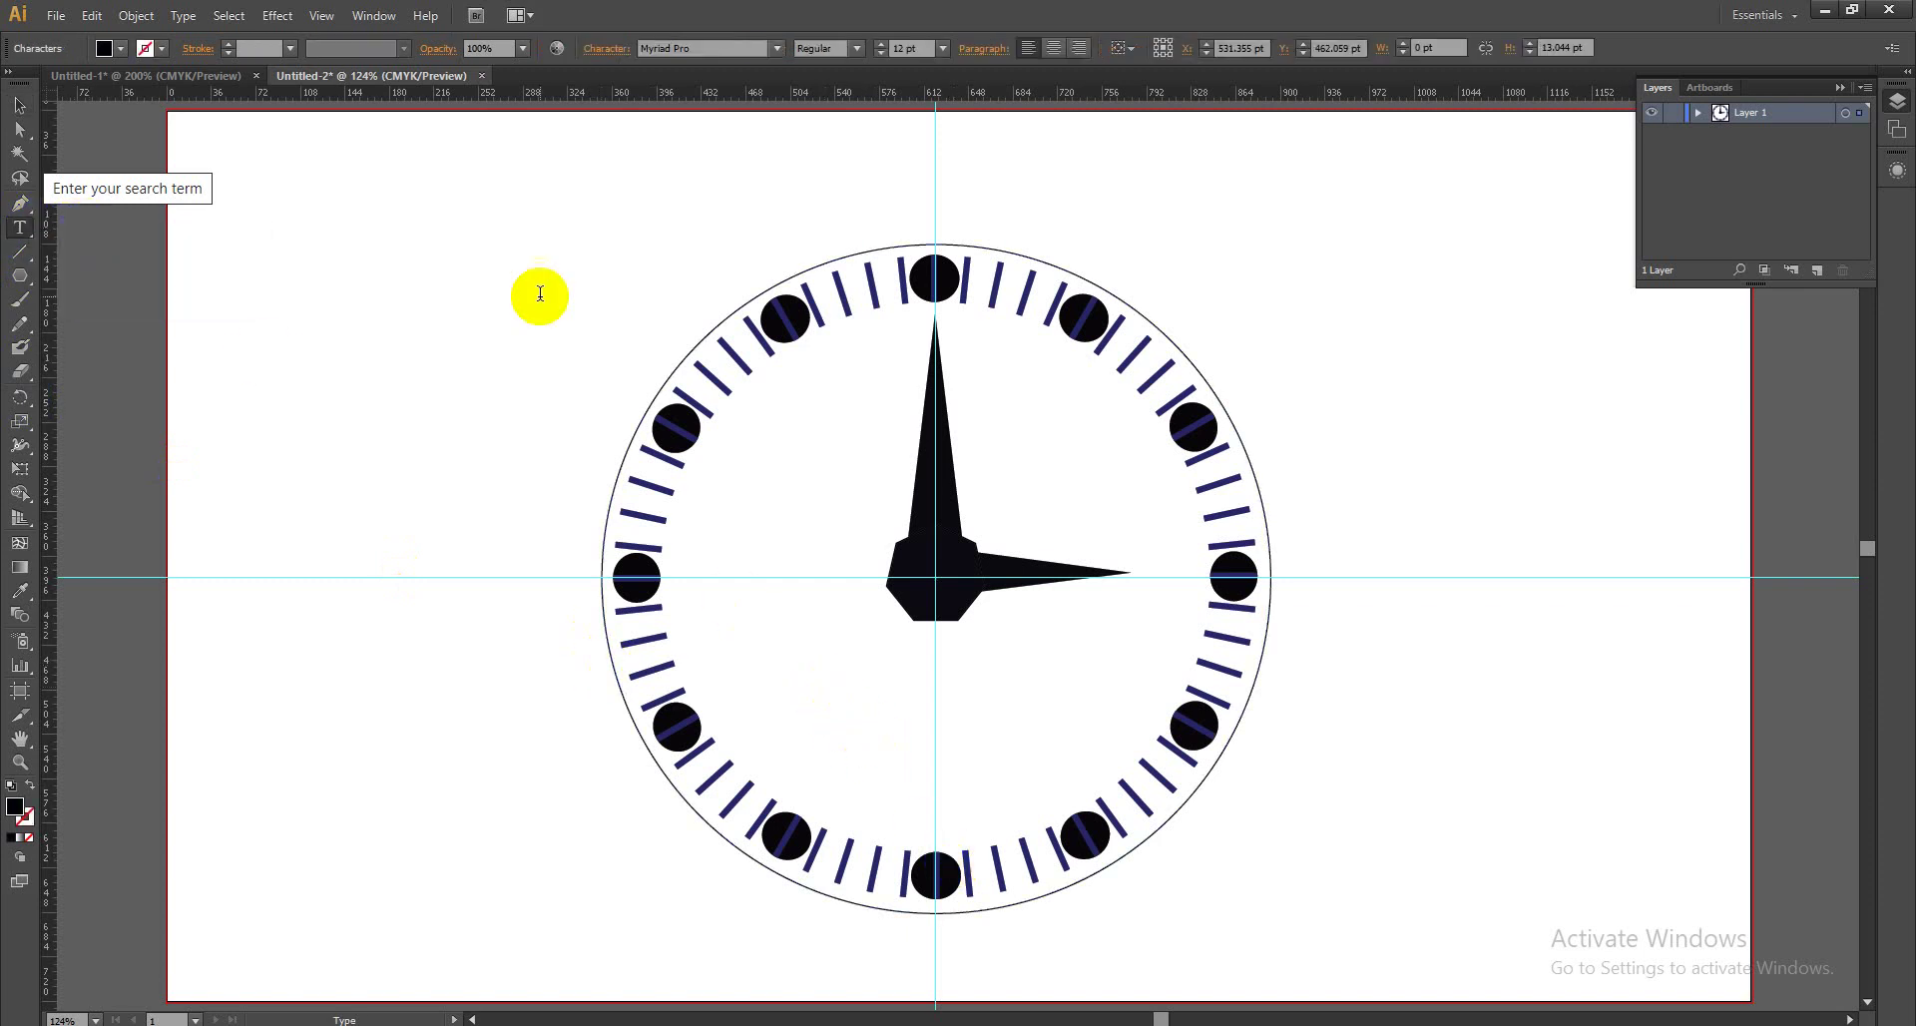
pyautogui.click(182, 16)
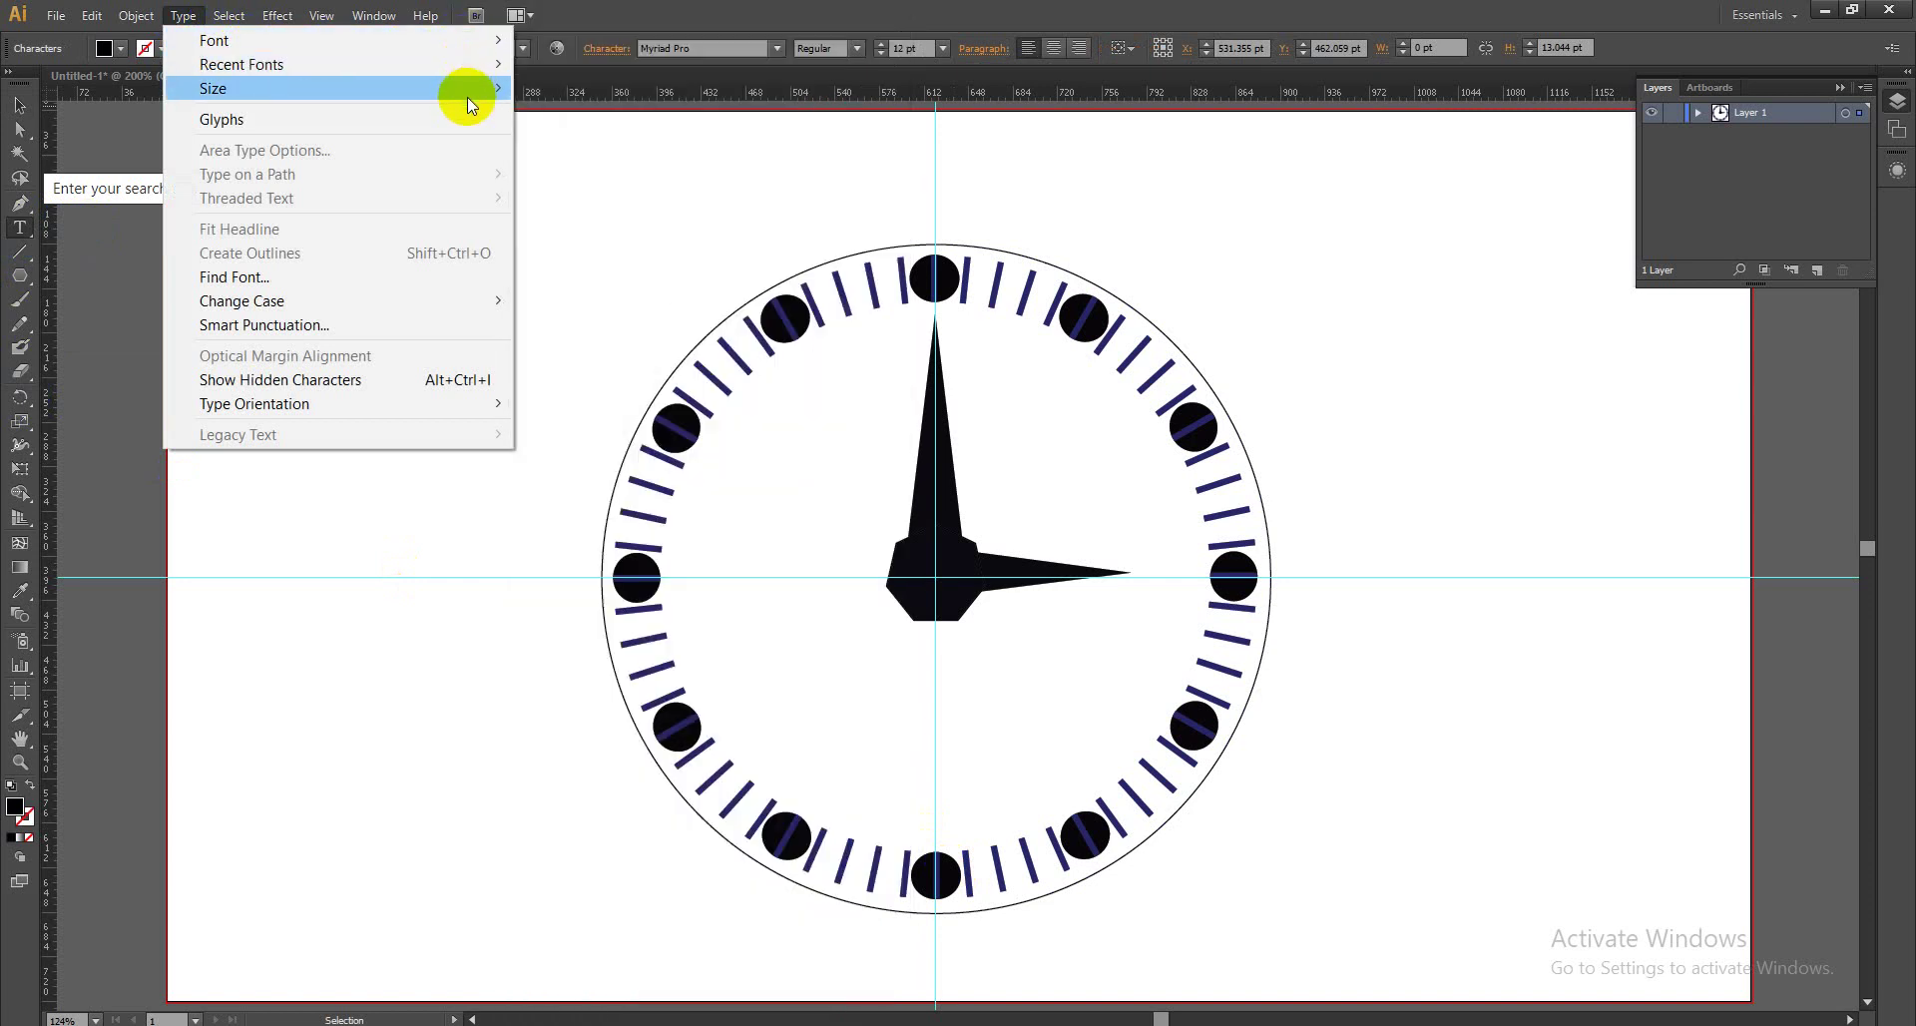
pyautogui.moveTo(212, 88)
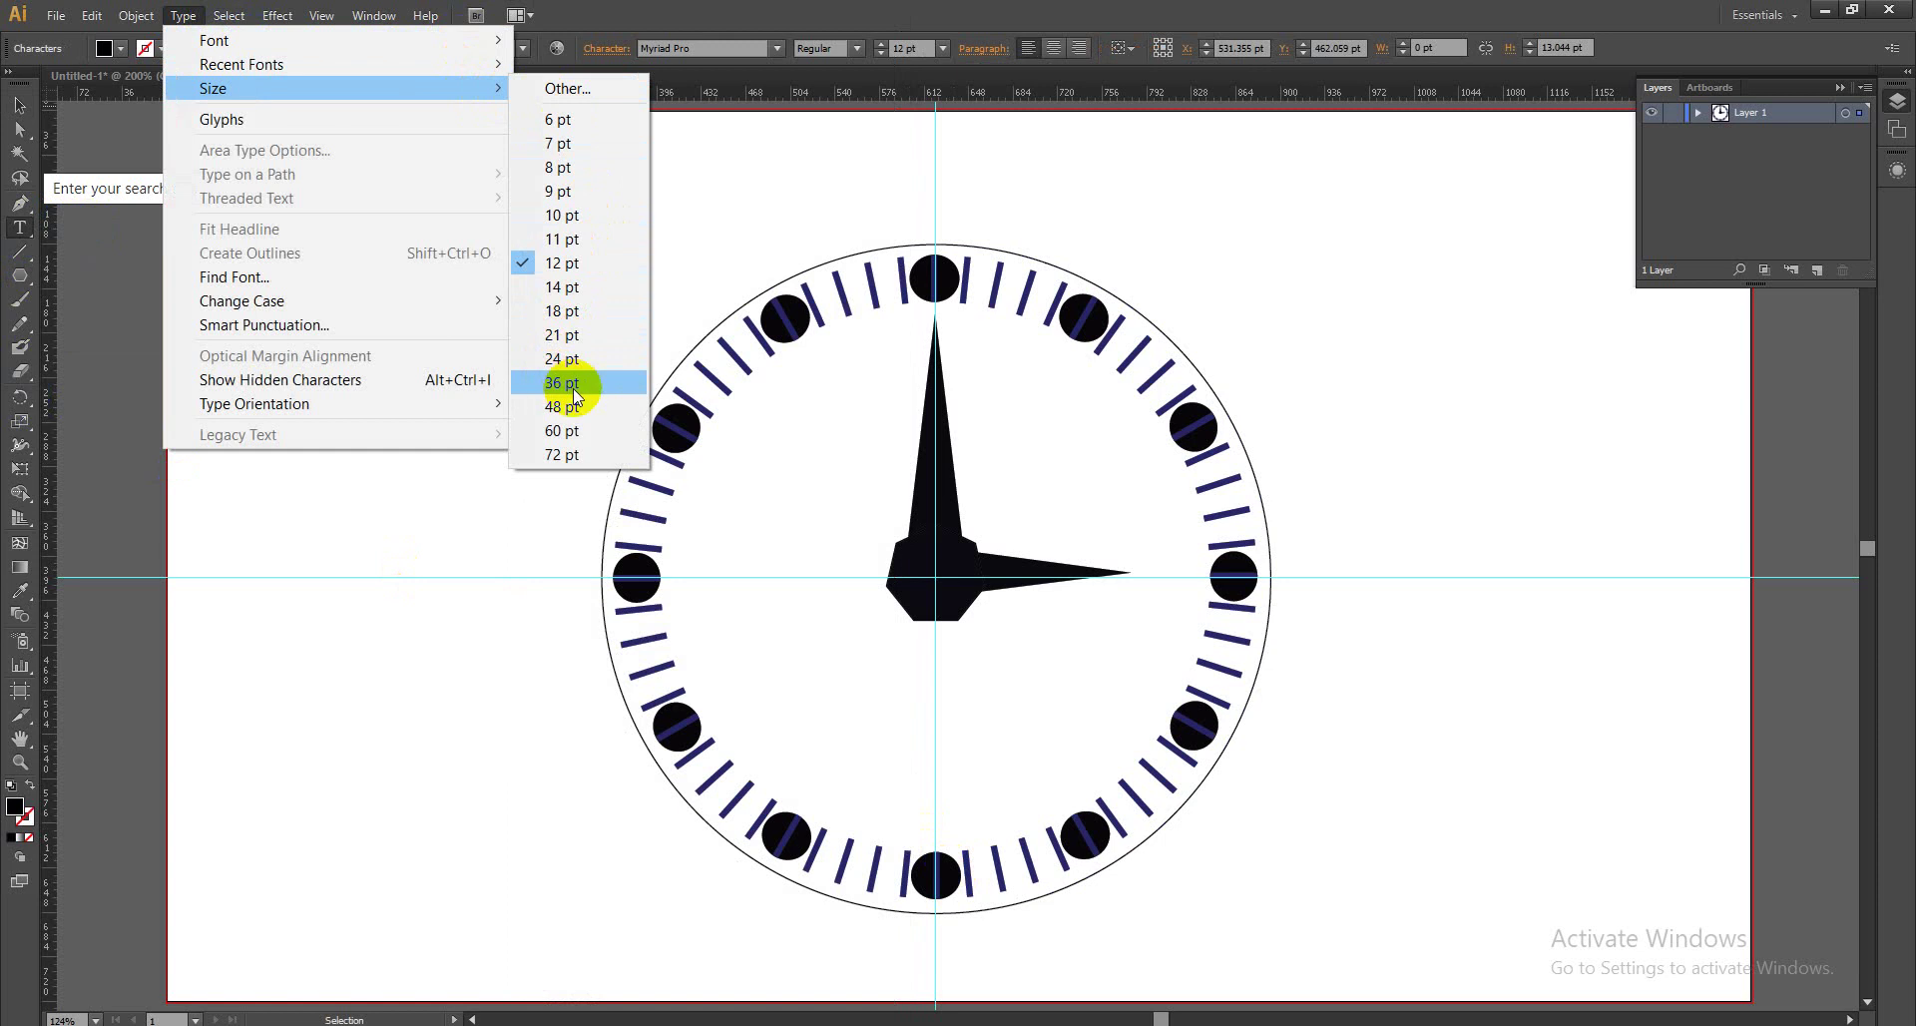
pyautogui.click(559, 385)
pyautogui.write('Ahmed')
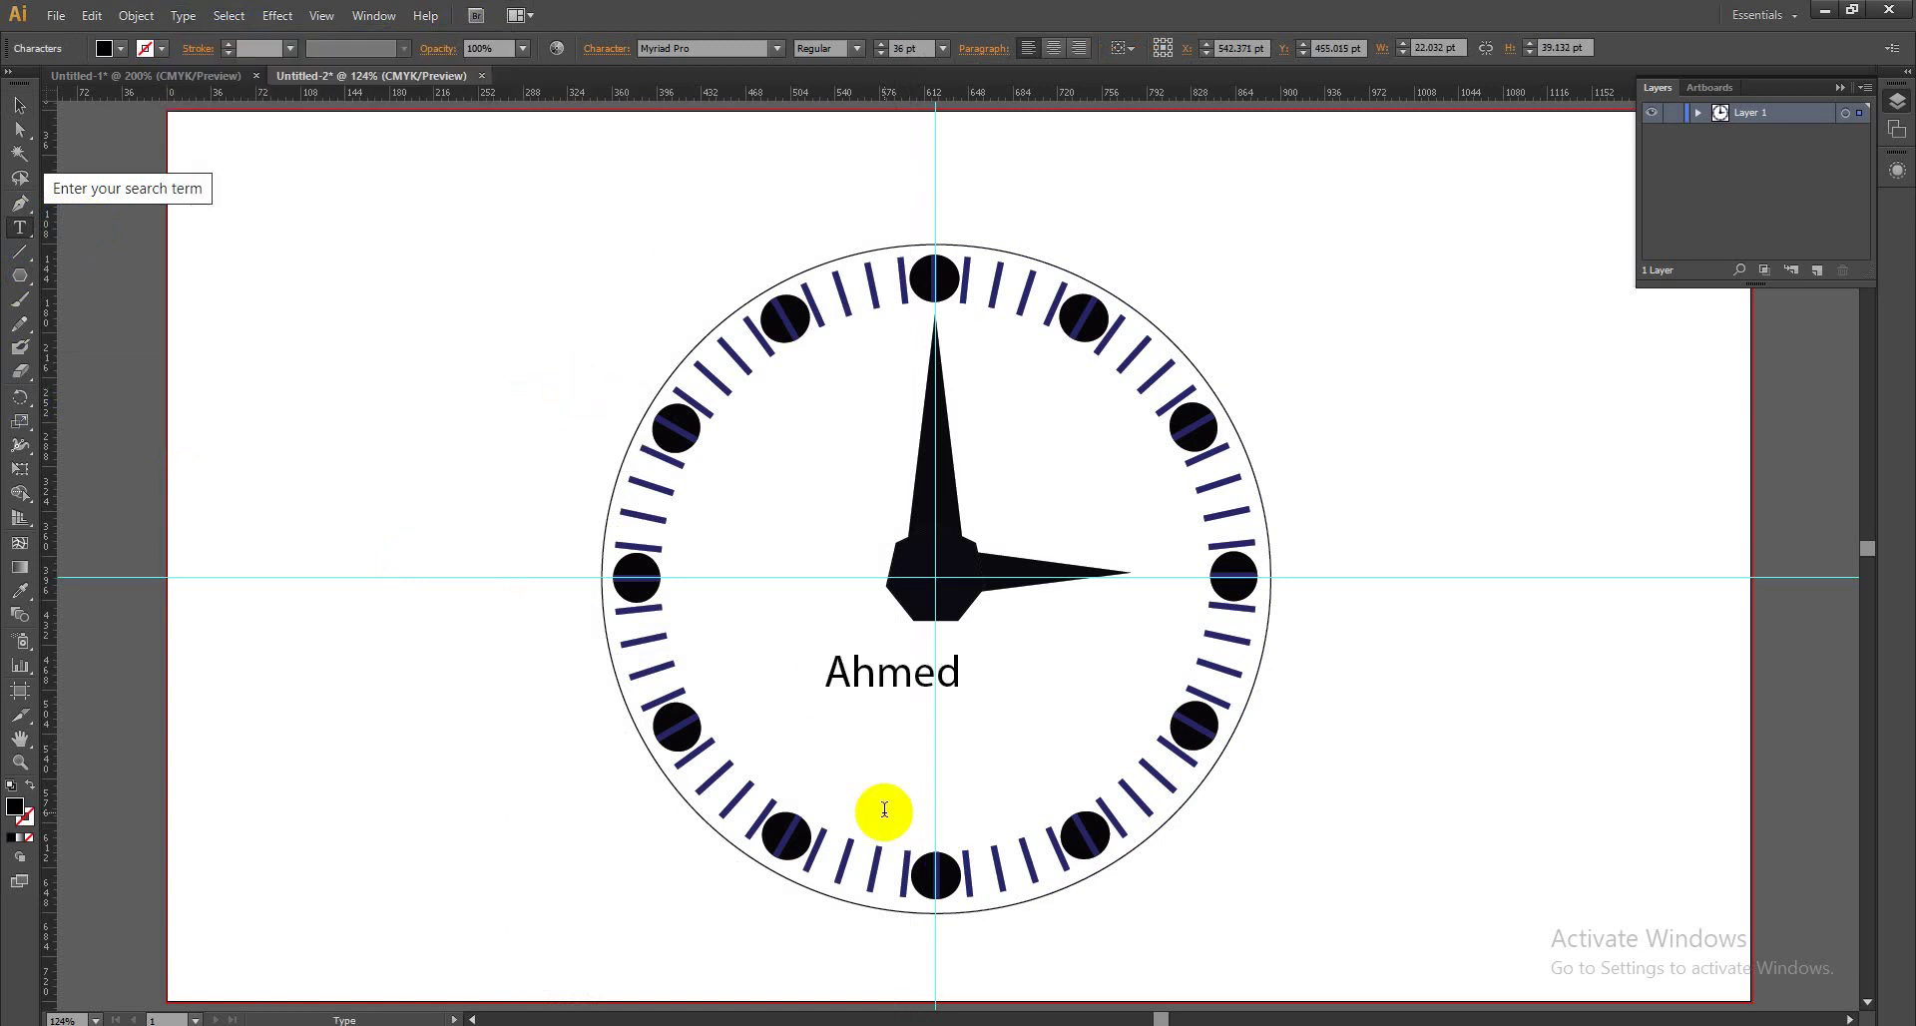
# Centre the name text on the dial below the hands' hub.
pyautogui.click(18, 104)
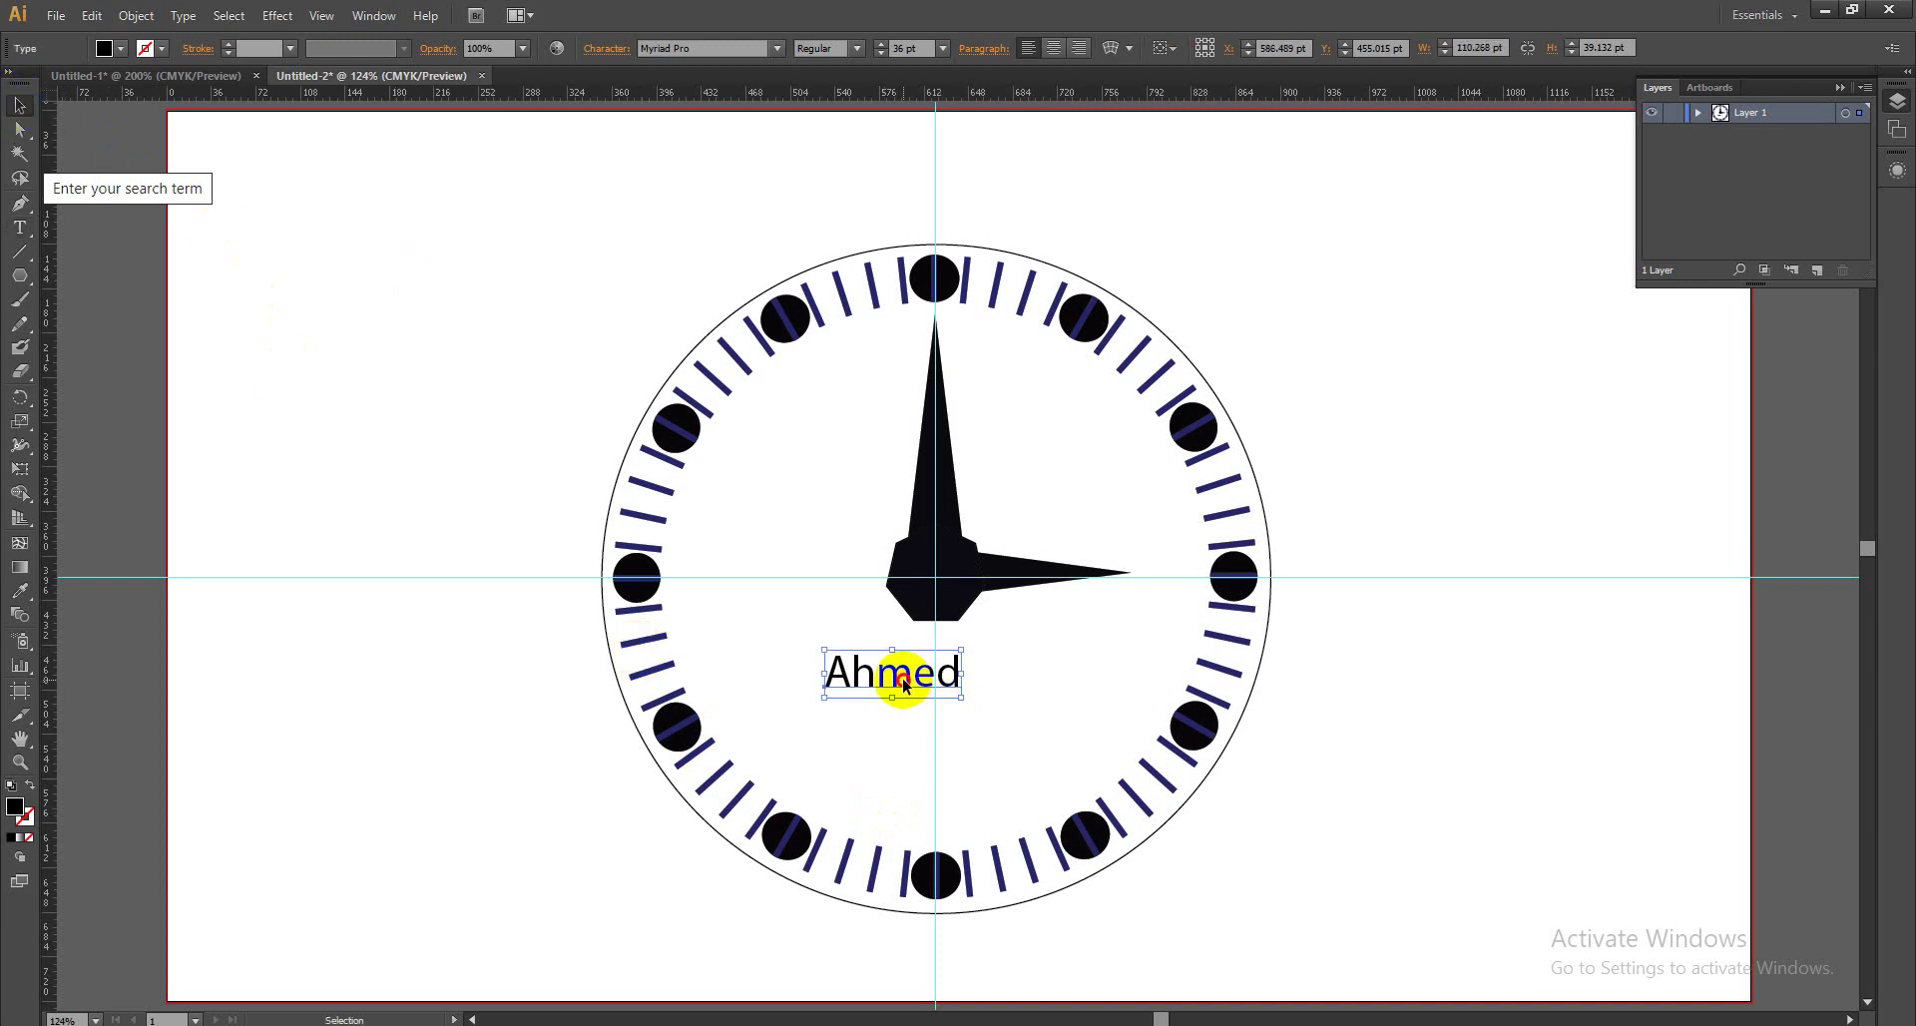
pyautogui.moveTo(905, 685); pyautogui.dragTo(950, 689)
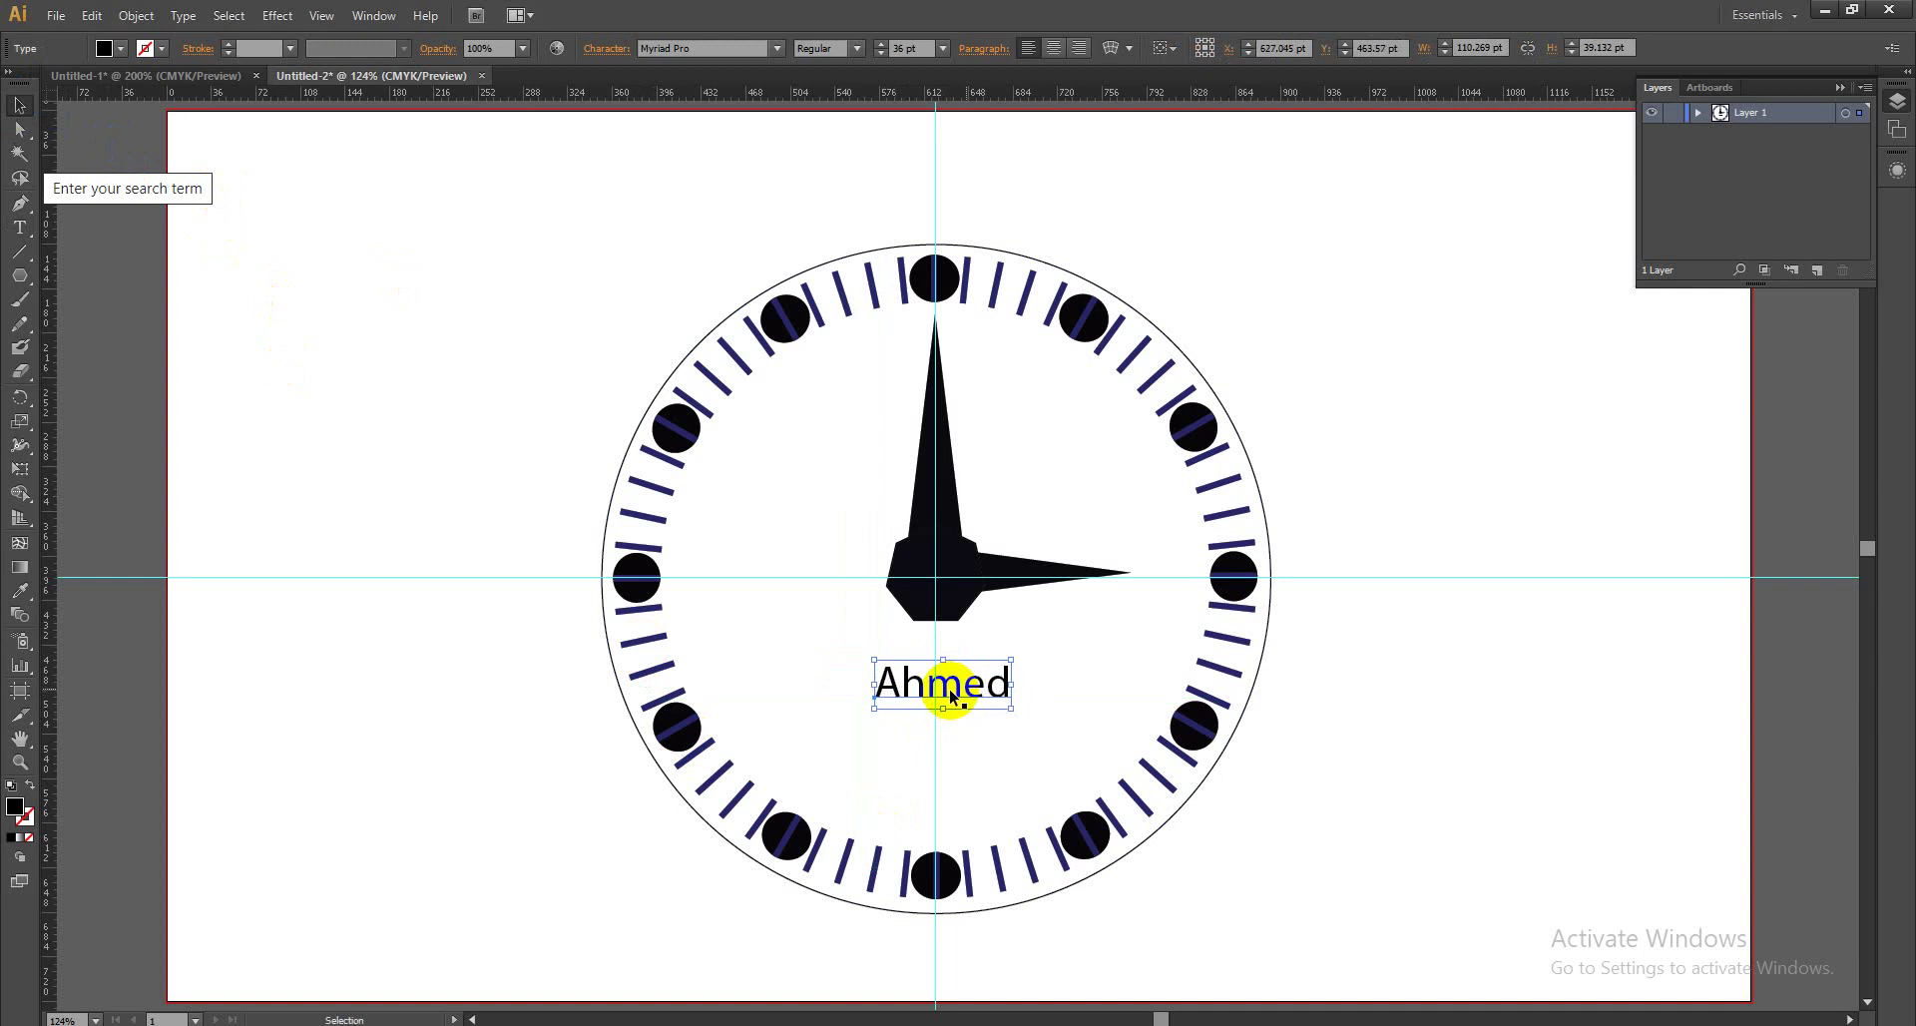
pyautogui.click(1366, 794)
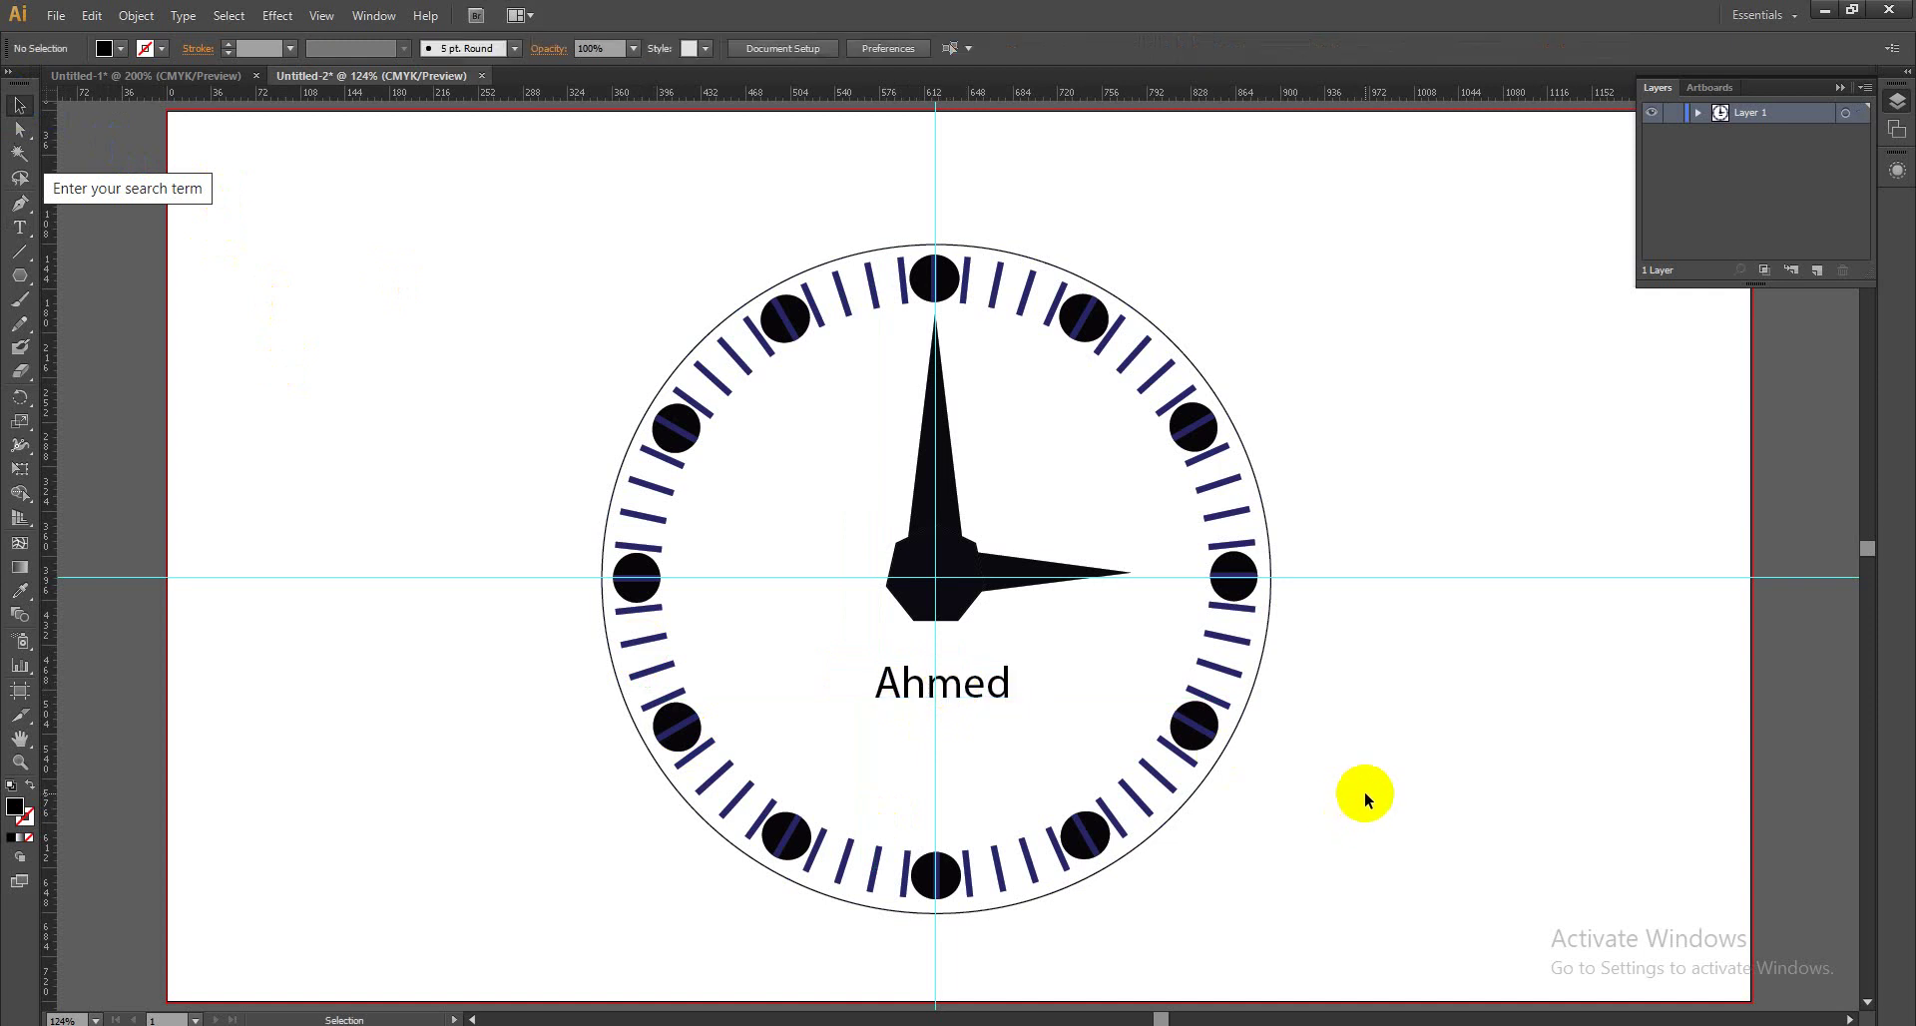
pyautogui.click(976, 678)
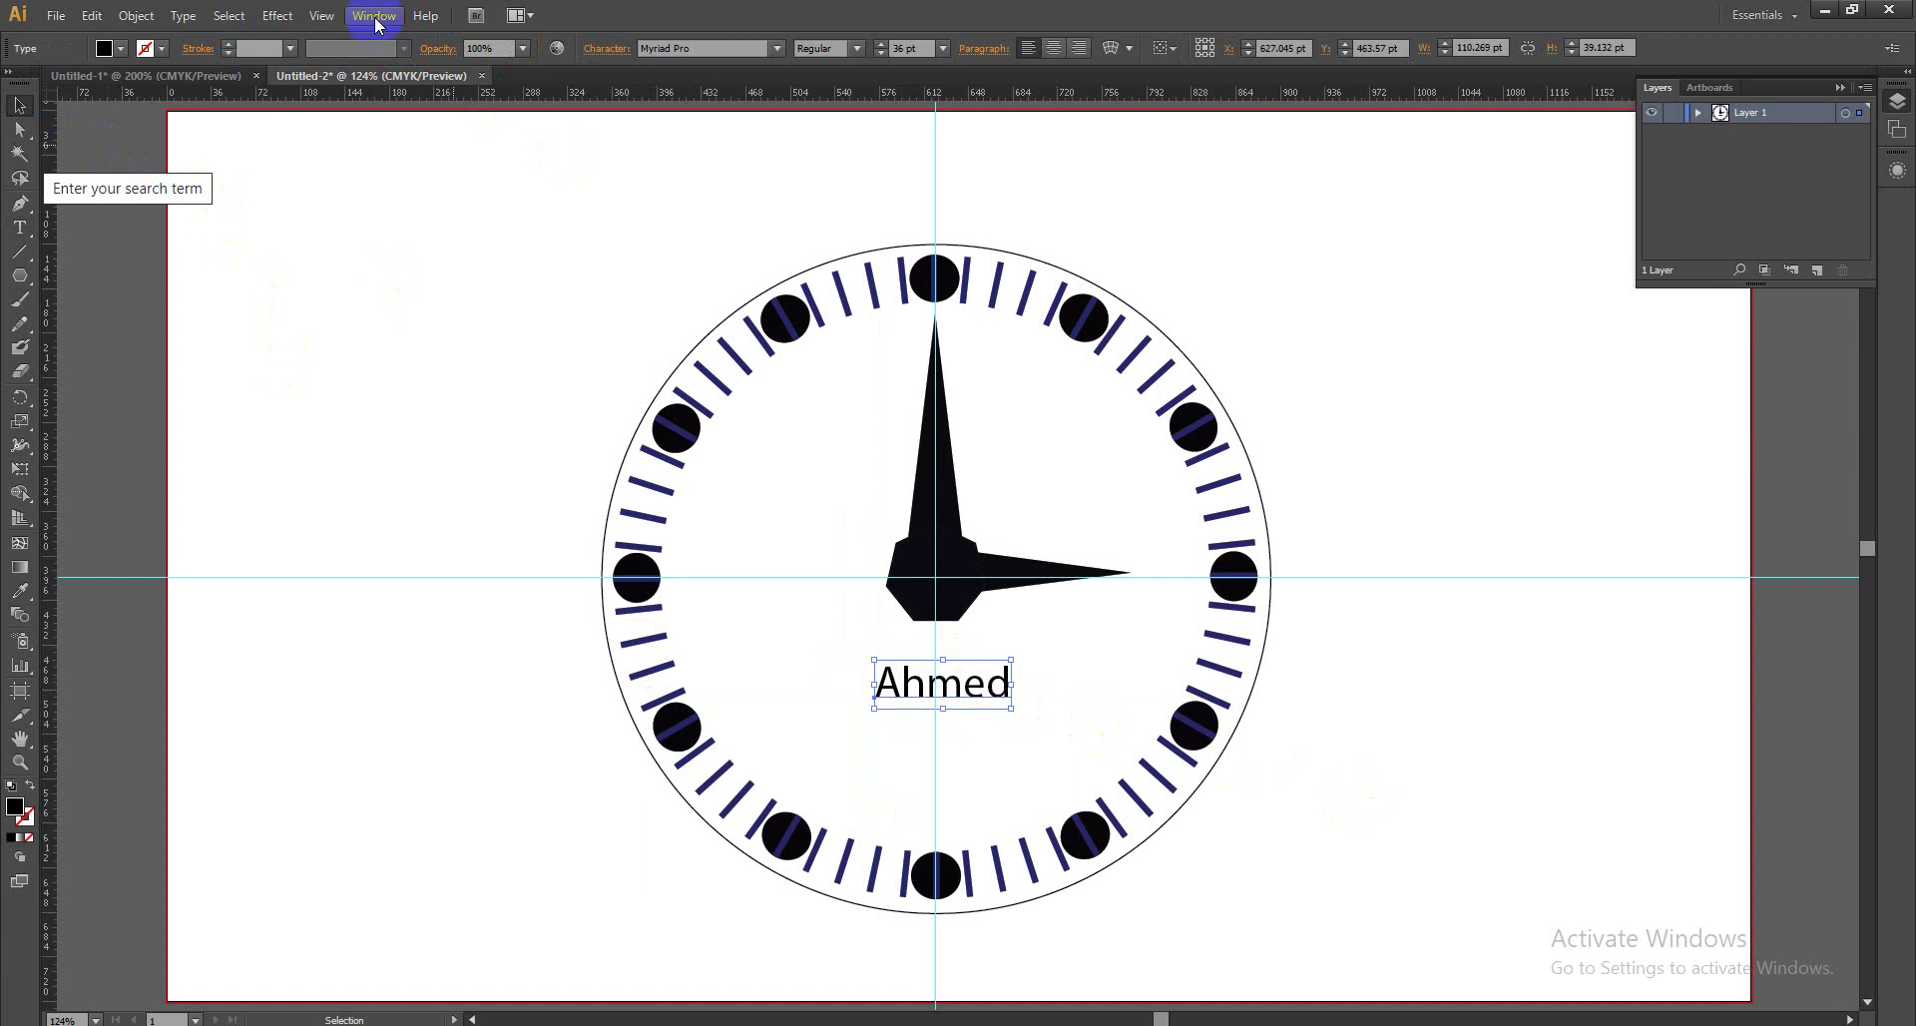
# Open the Type Effects style library and apply the purple Jiggle style to the name.
pyautogui.click(374, 16)
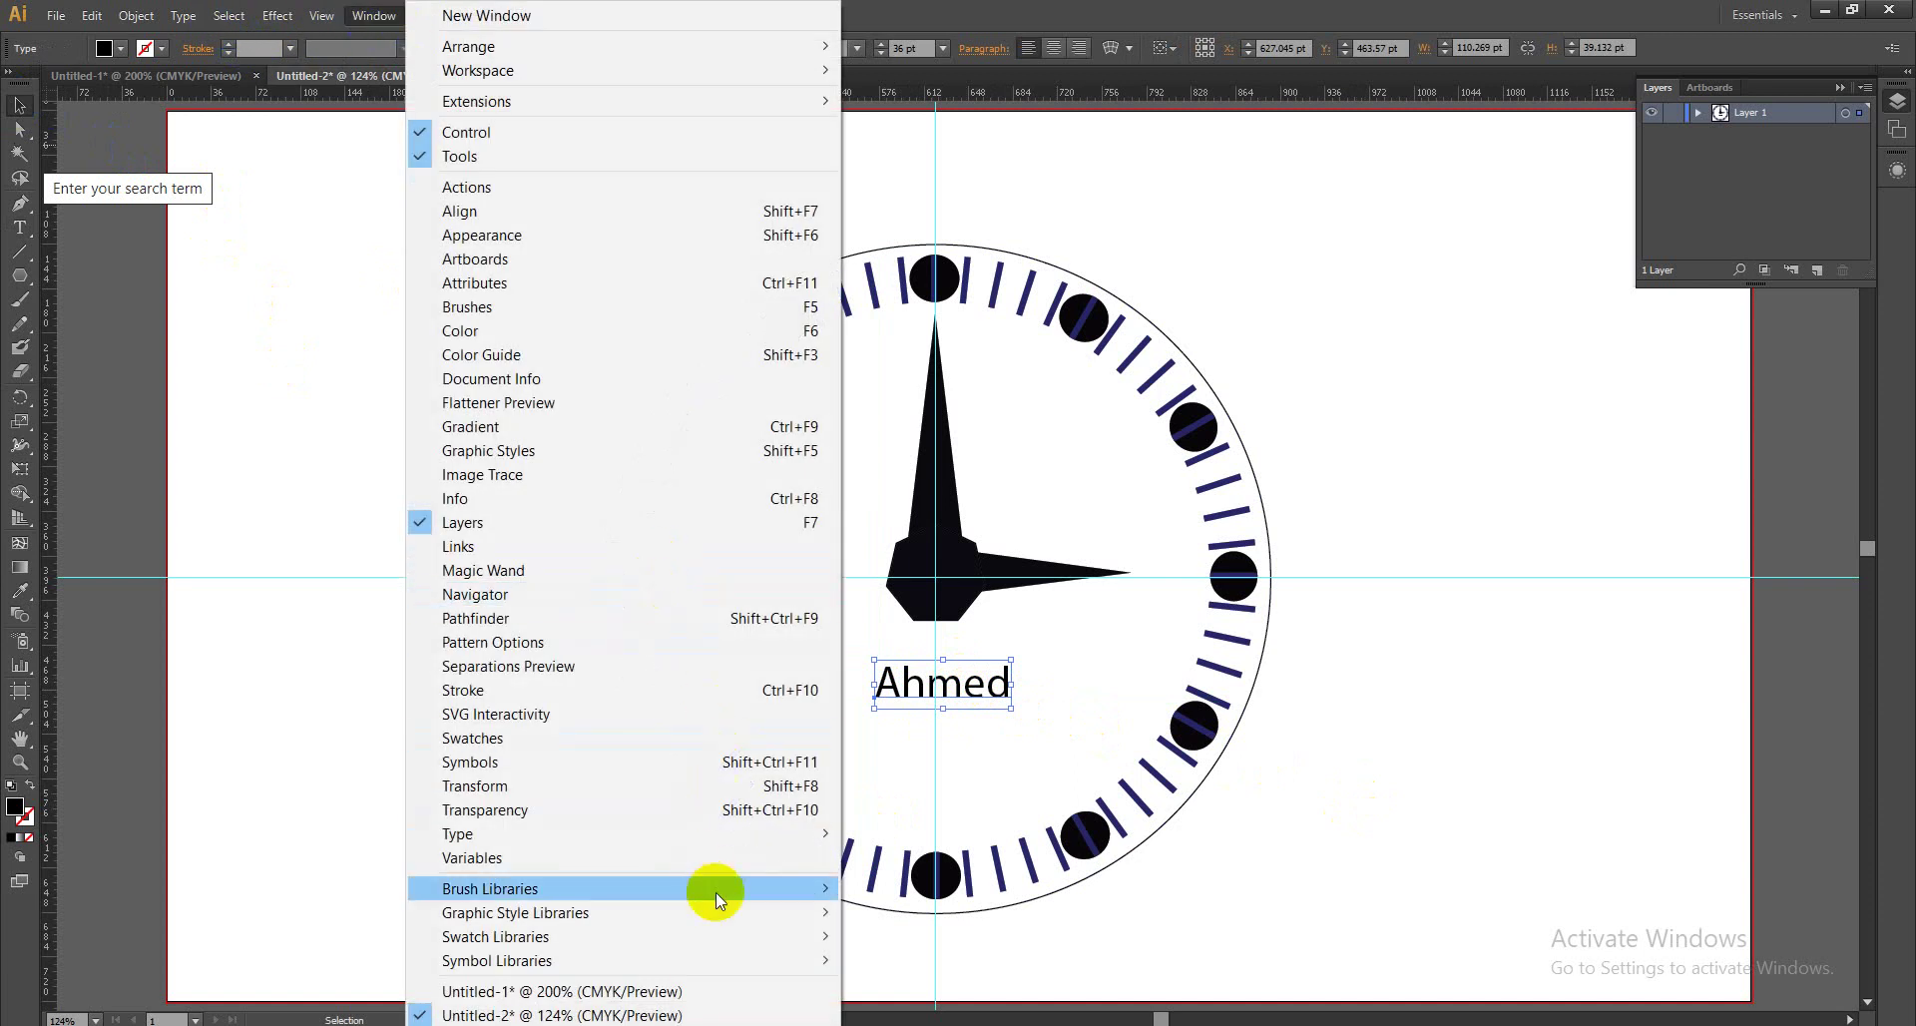
pyautogui.moveTo(515, 913)
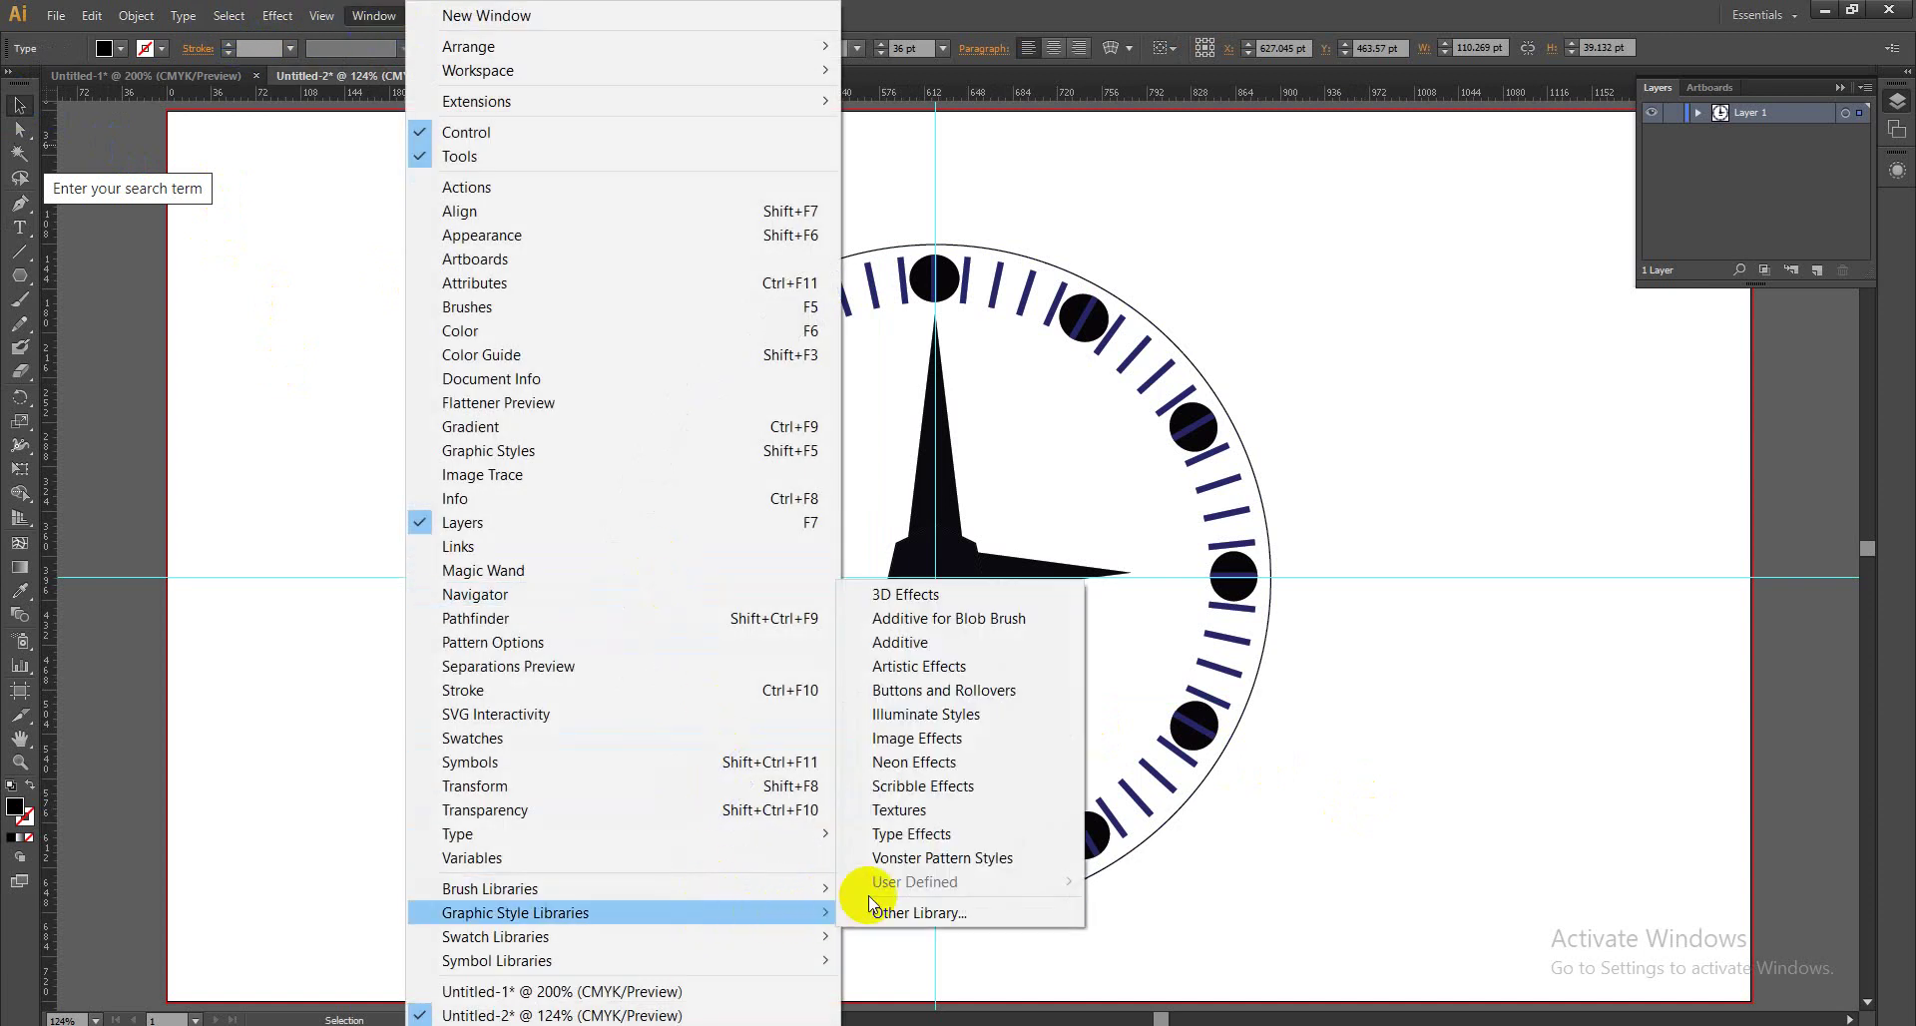
pyautogui.click(916, 839)
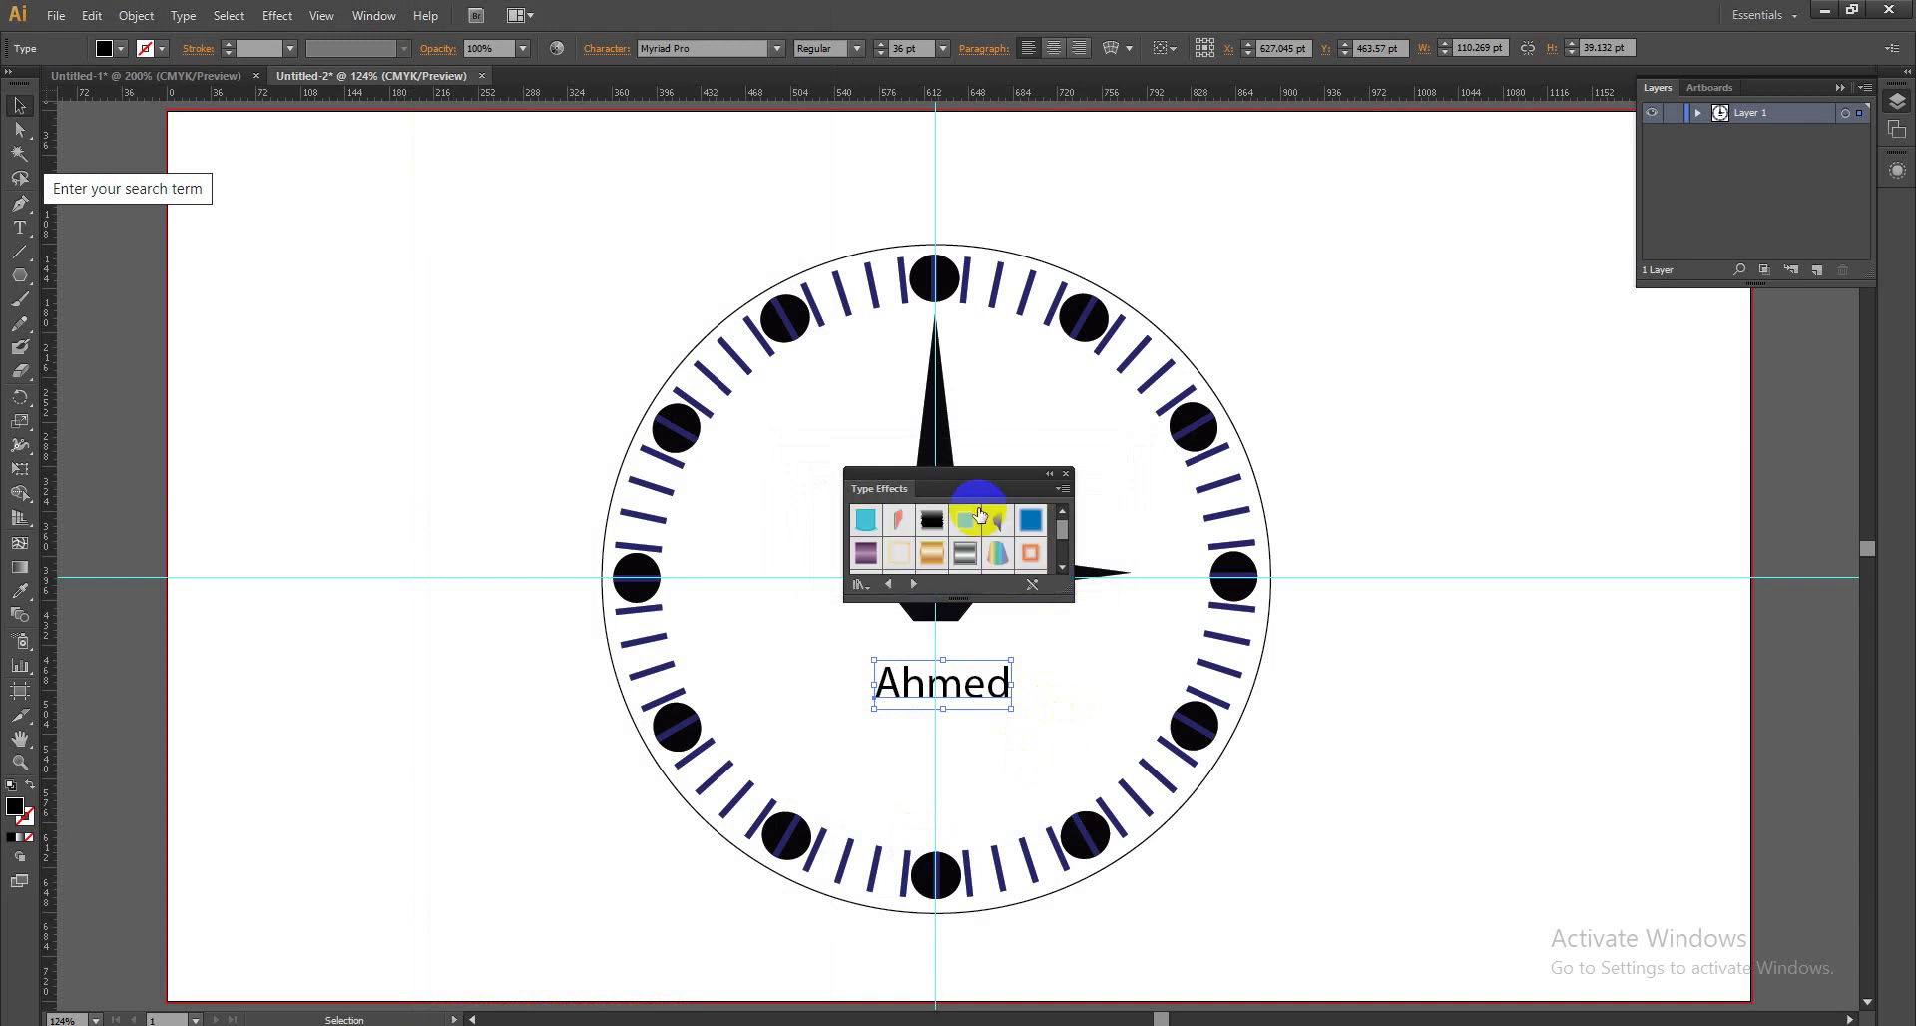
pyautogui.click(933, 555)
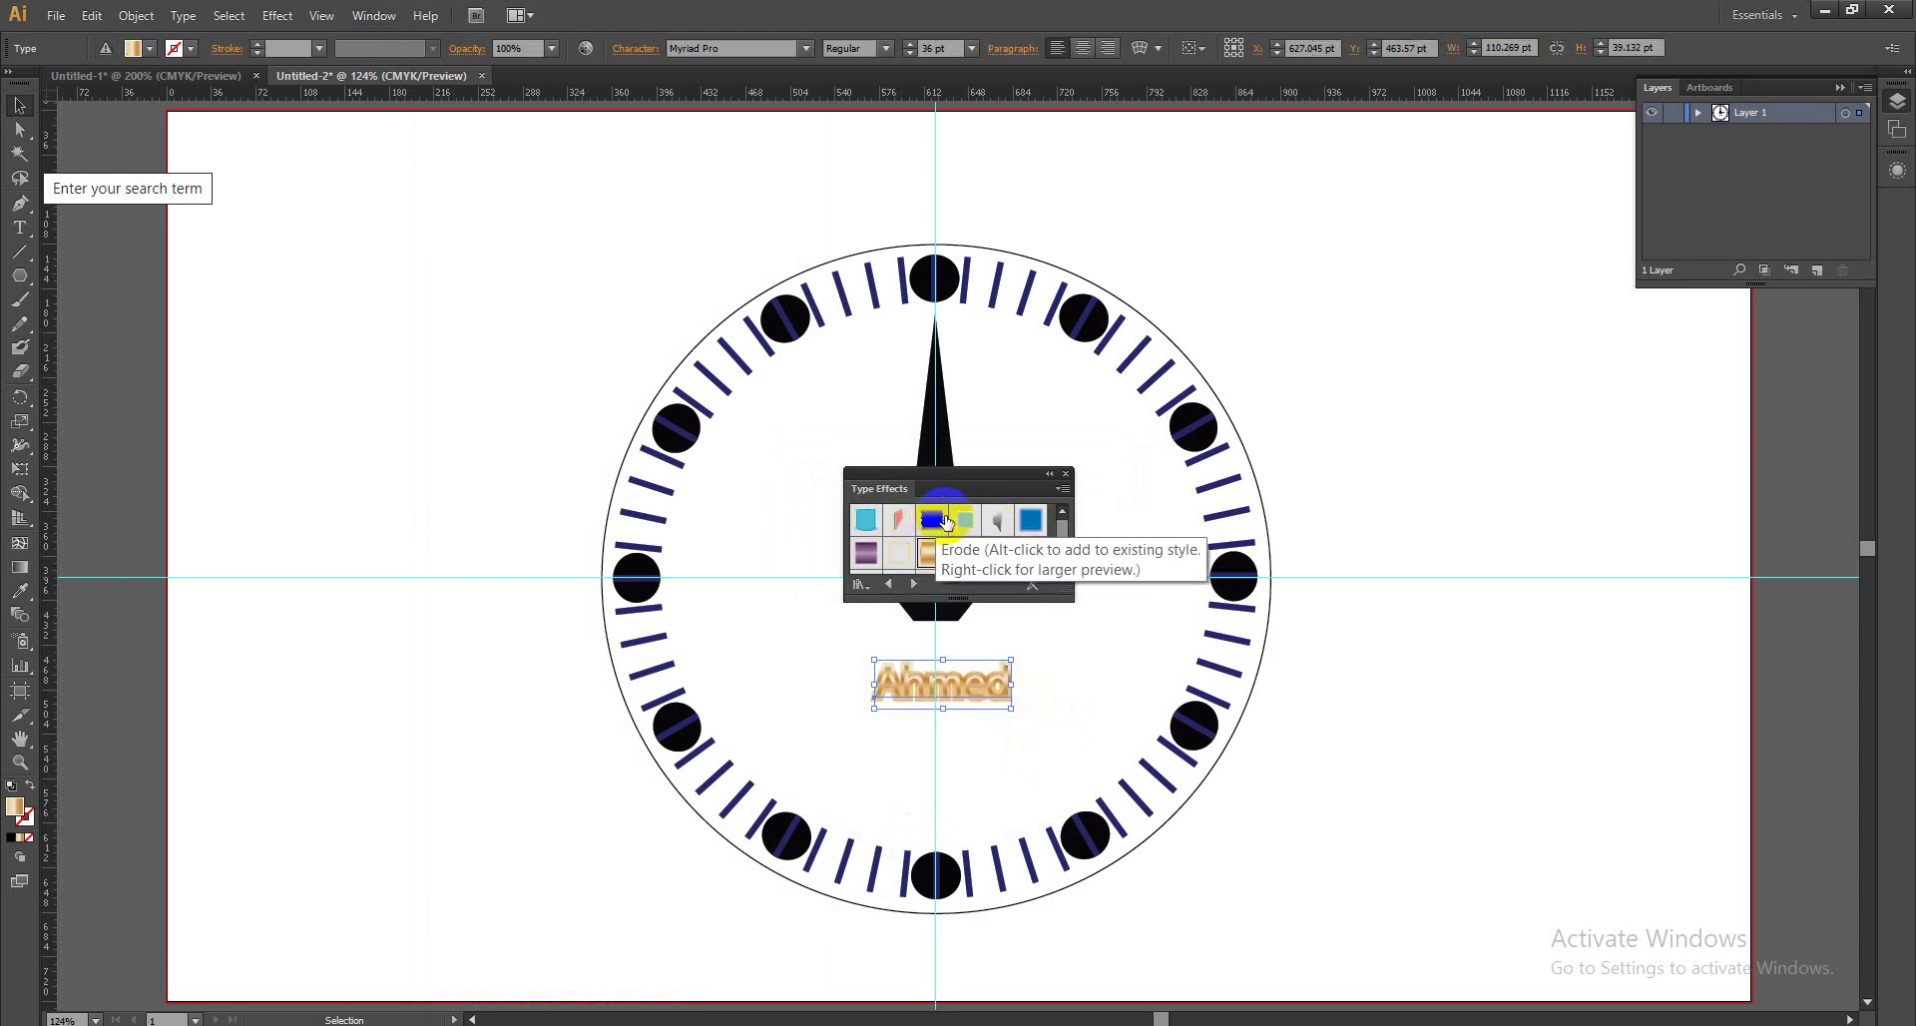
pyautogui.click(945, 519)
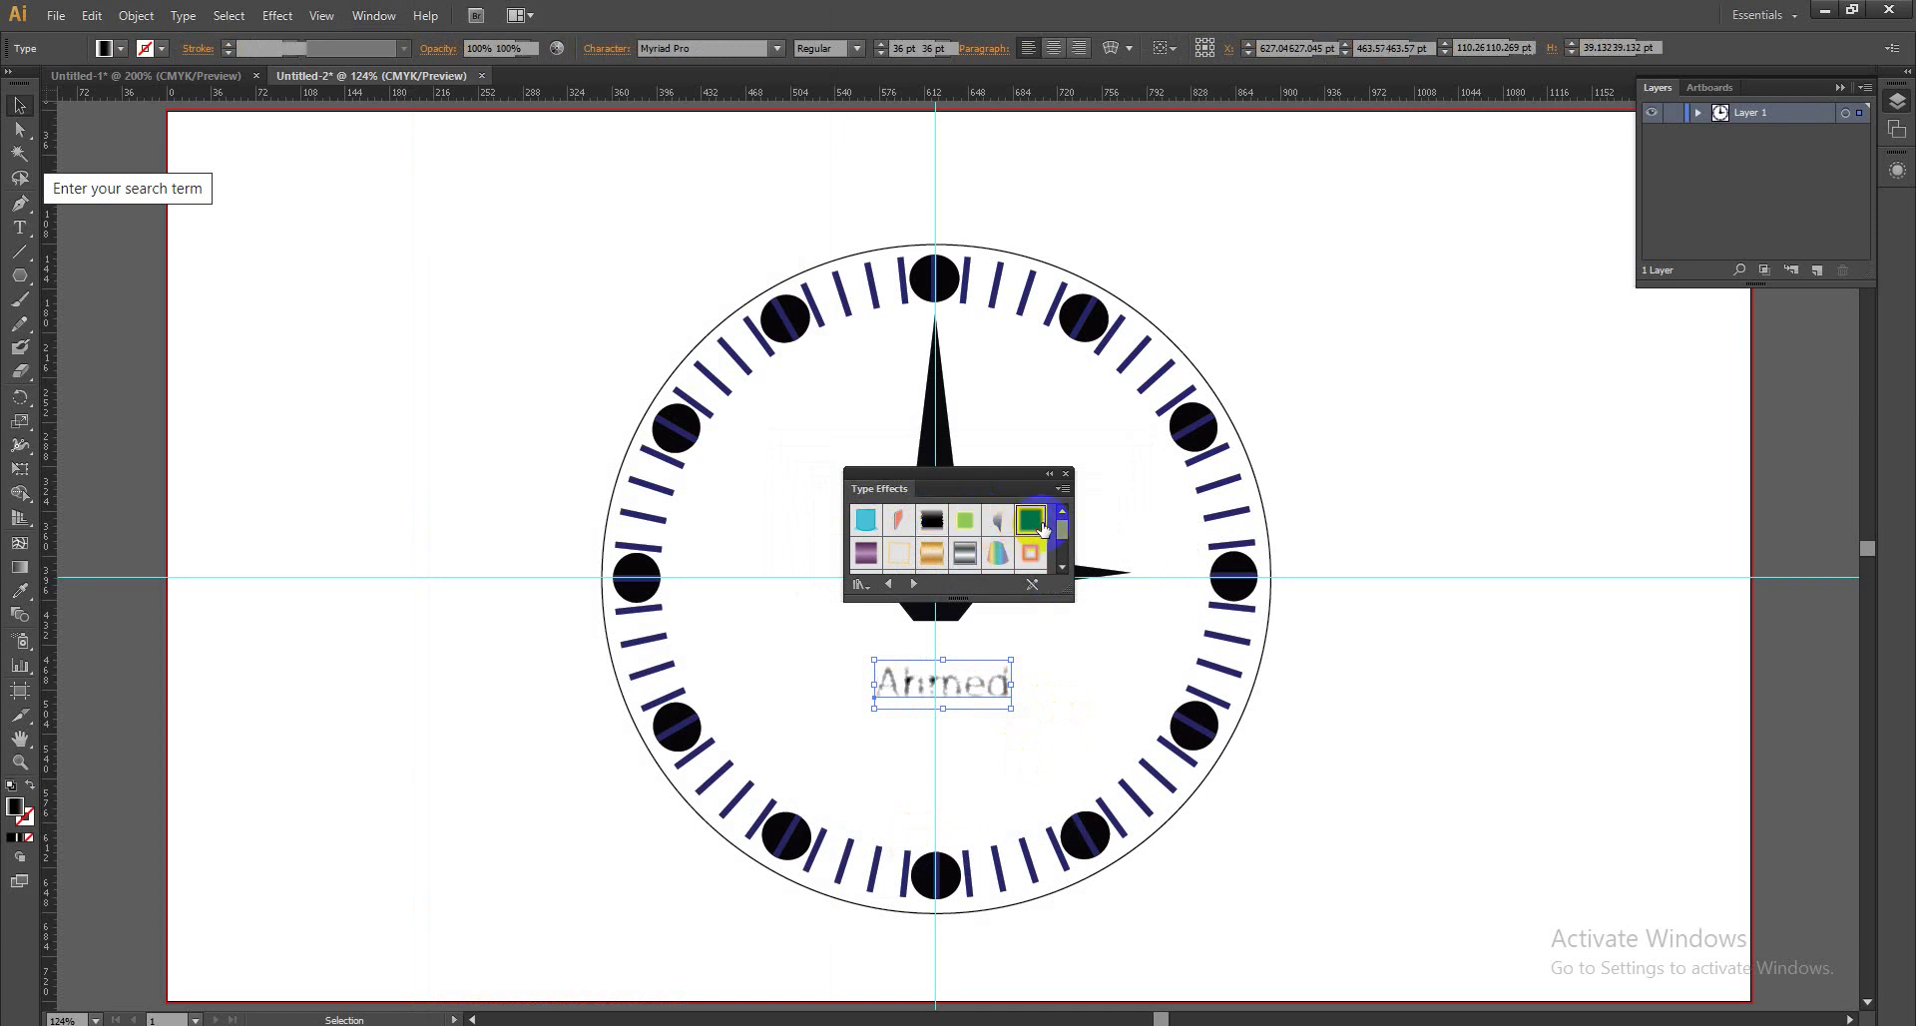
pyautogui.moveTo(1019, 473)
pyautogui.mouseDown()
pyautogui.moveTo(1141, 479)
pyautogui.moveTo(1459, 396)
pyautogui.mouseUp()
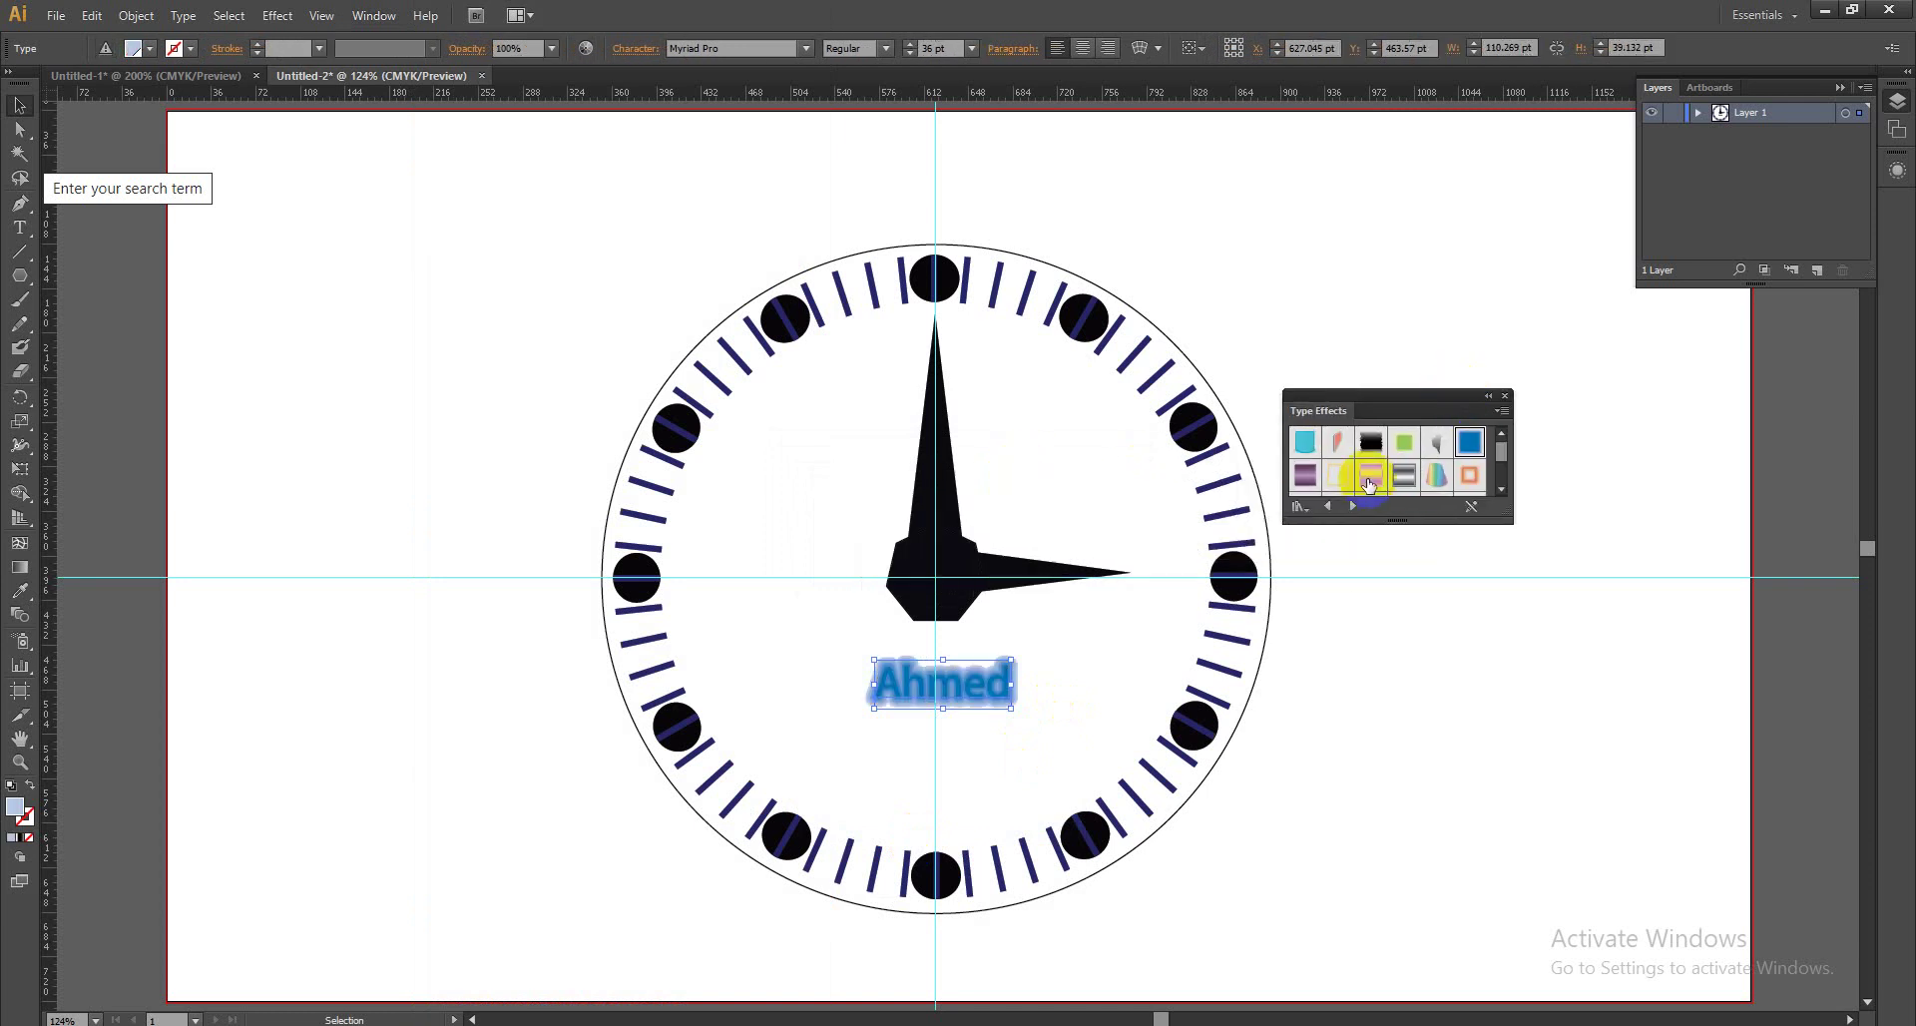
pyautogui.click(1305, 476)
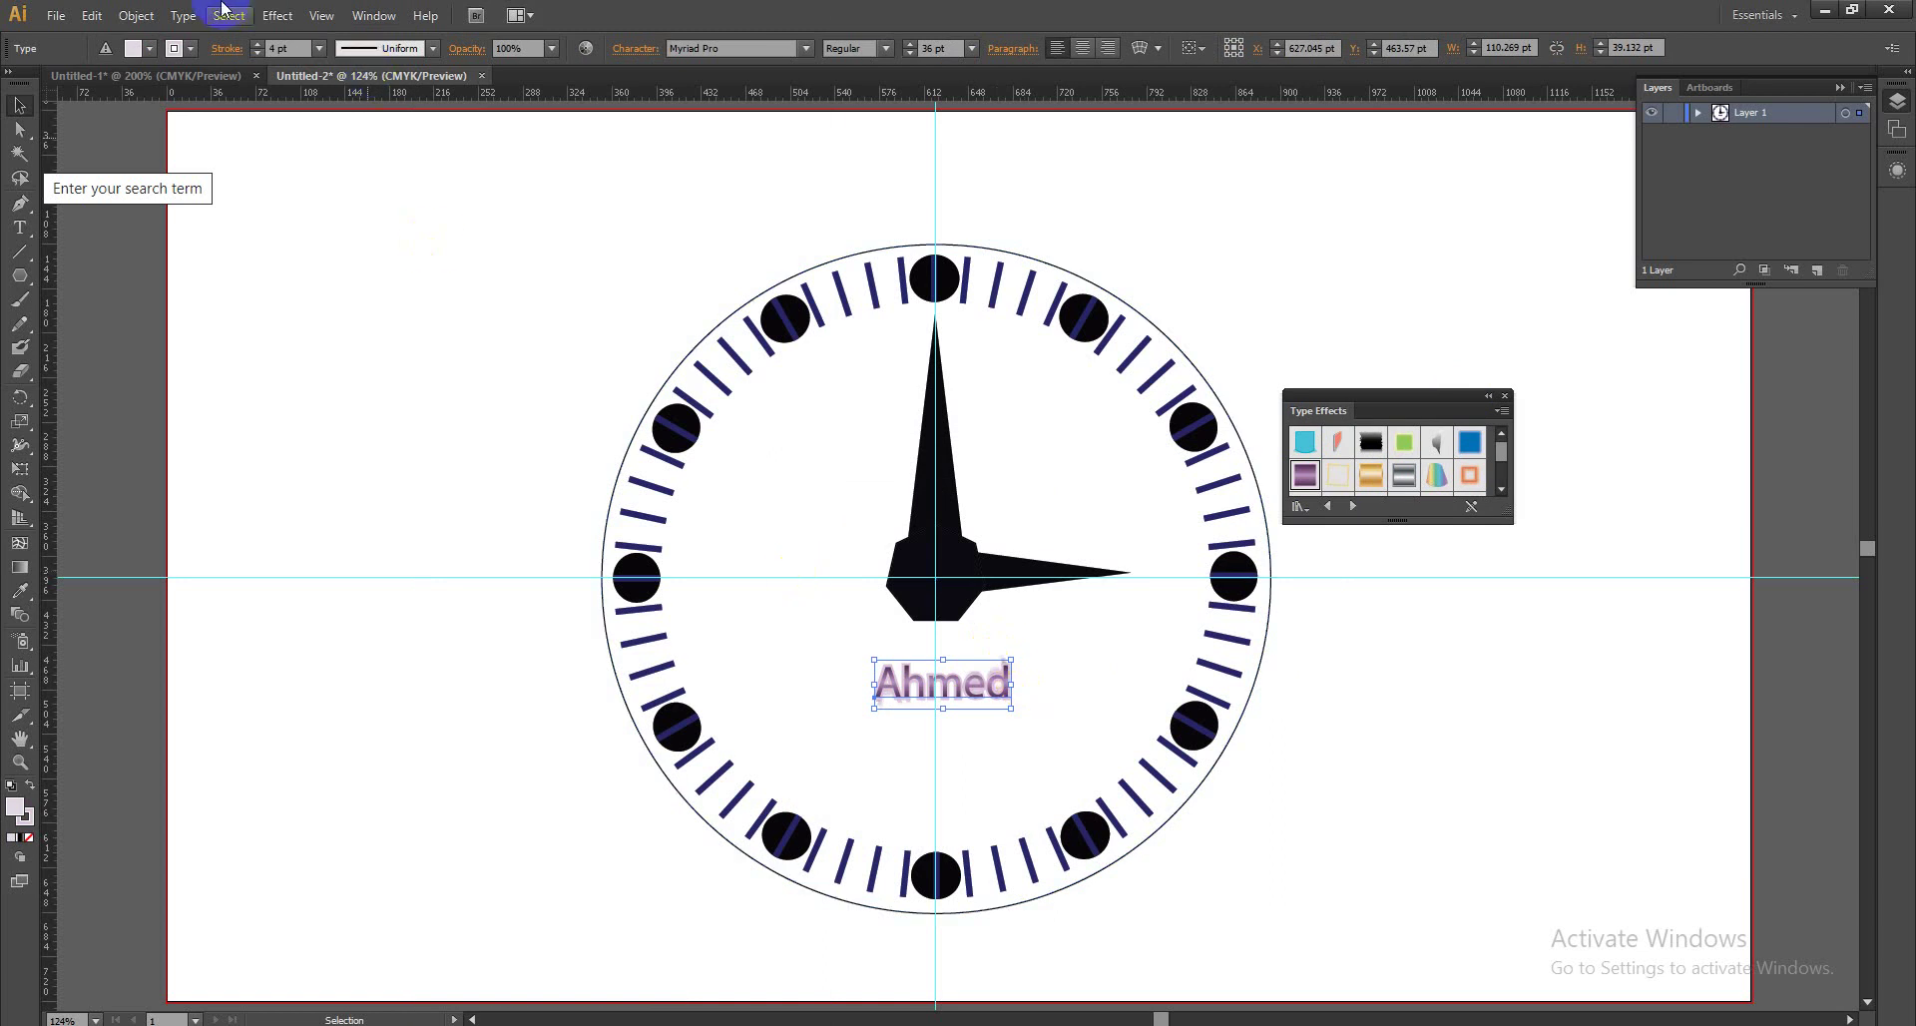
# Enlarge the name text to 60 pt and nudge it to recentre below the hub.
pyautogui.click(180, 17)
pyautogui.moveTo(213, 88)
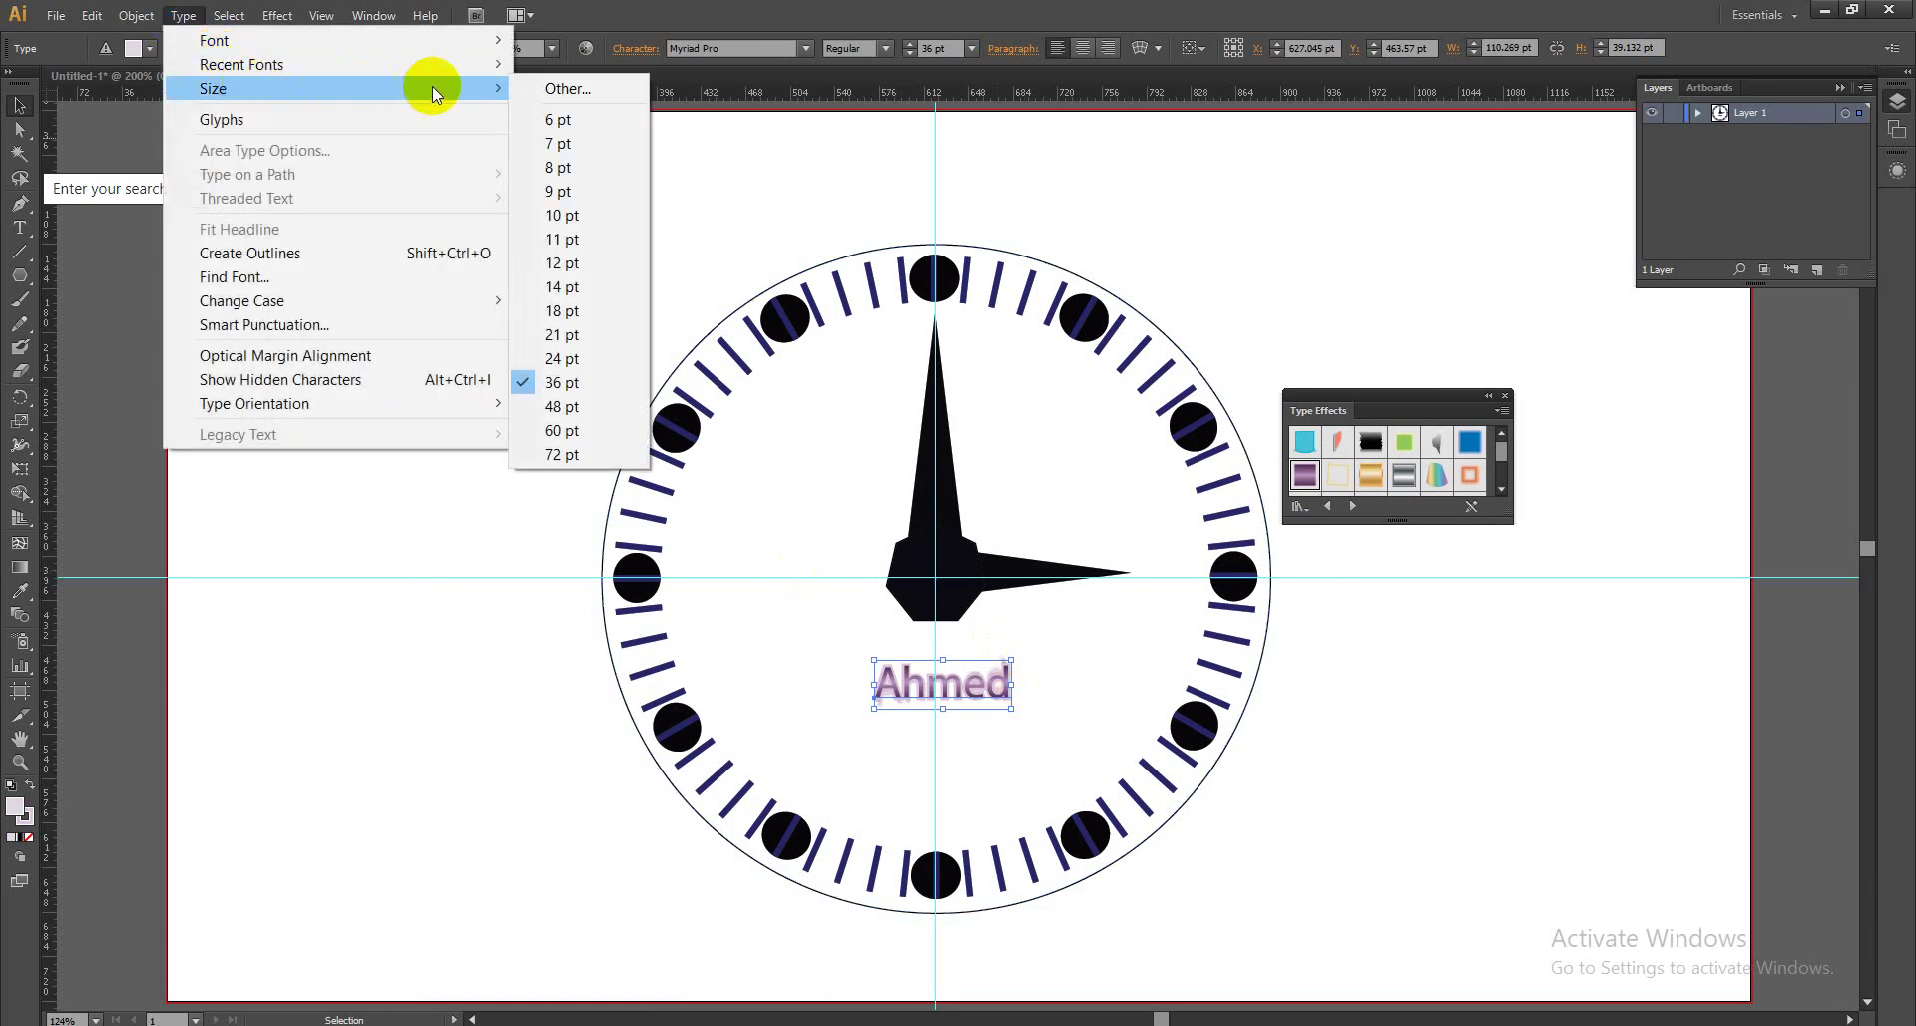
pyautogui.click(558, 430)
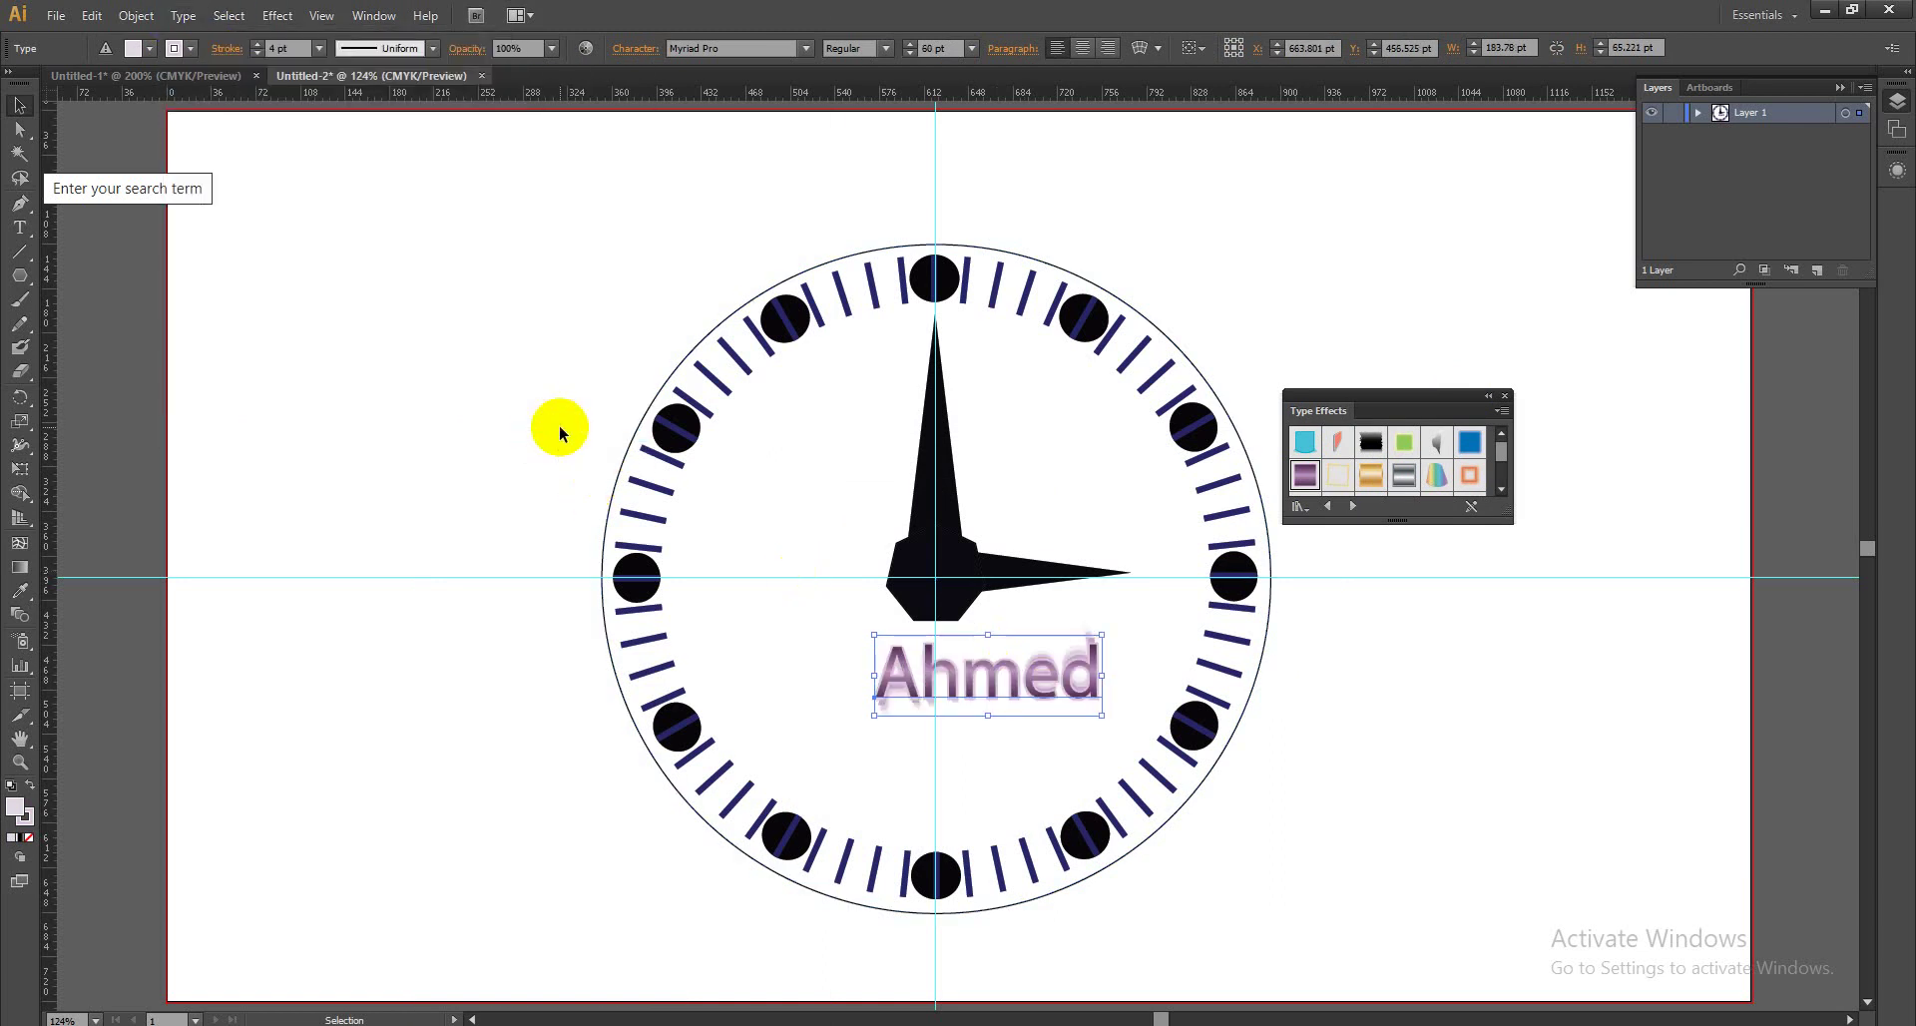
pyautogui.press('Left')
pyautogui.press('Left')
pyautogui.press('Left')
pyautogui.press('Left')
pyautogui.press('Left')
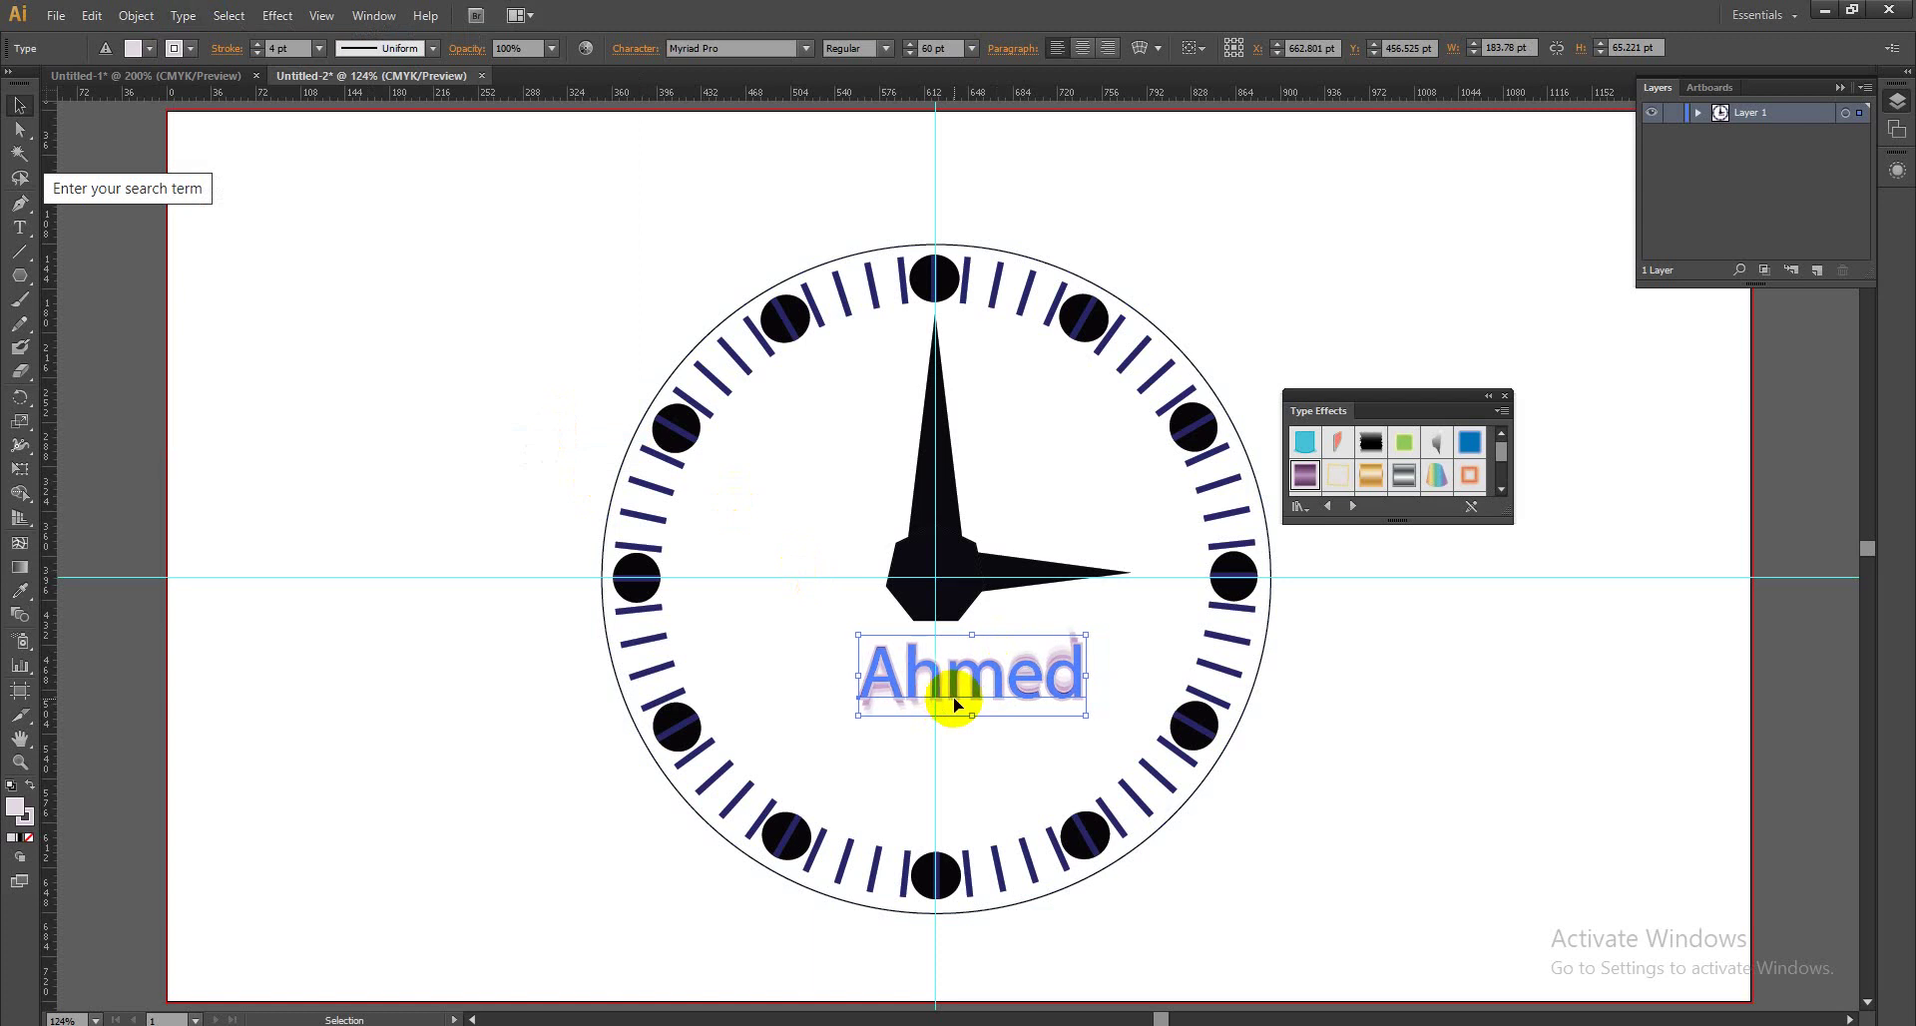
pyautogui.press('Left')
pyautogui.press('Left')
pyautogui.press('Left')
pyautogui.press('Left')
pyautogui.press('Left')
pyautogui.press('Left')
pyautogui.press('Down')
pyautogui.press('Down')
pyautogui.press('Down')
pyautogui.press('Down')
pyautogui.press('Down')
pyautogui.press('Down')
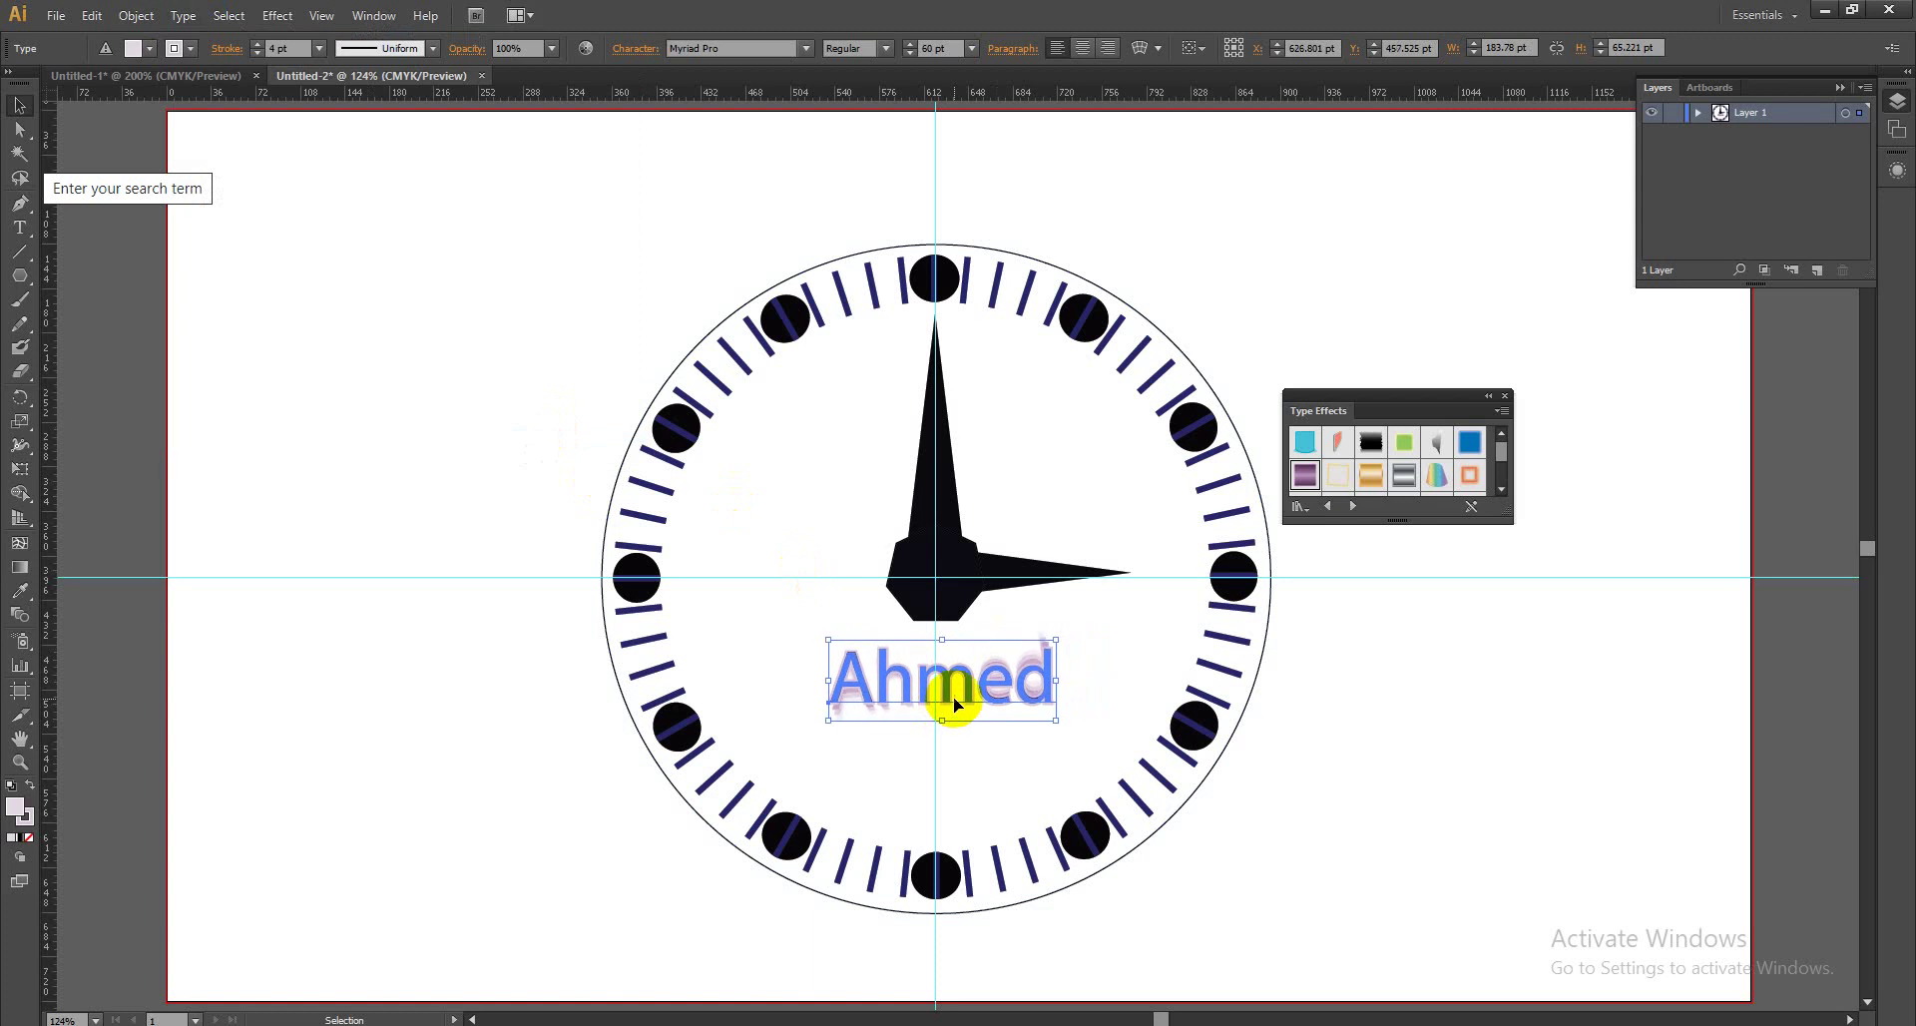
pyautogui.click(1265, 724)
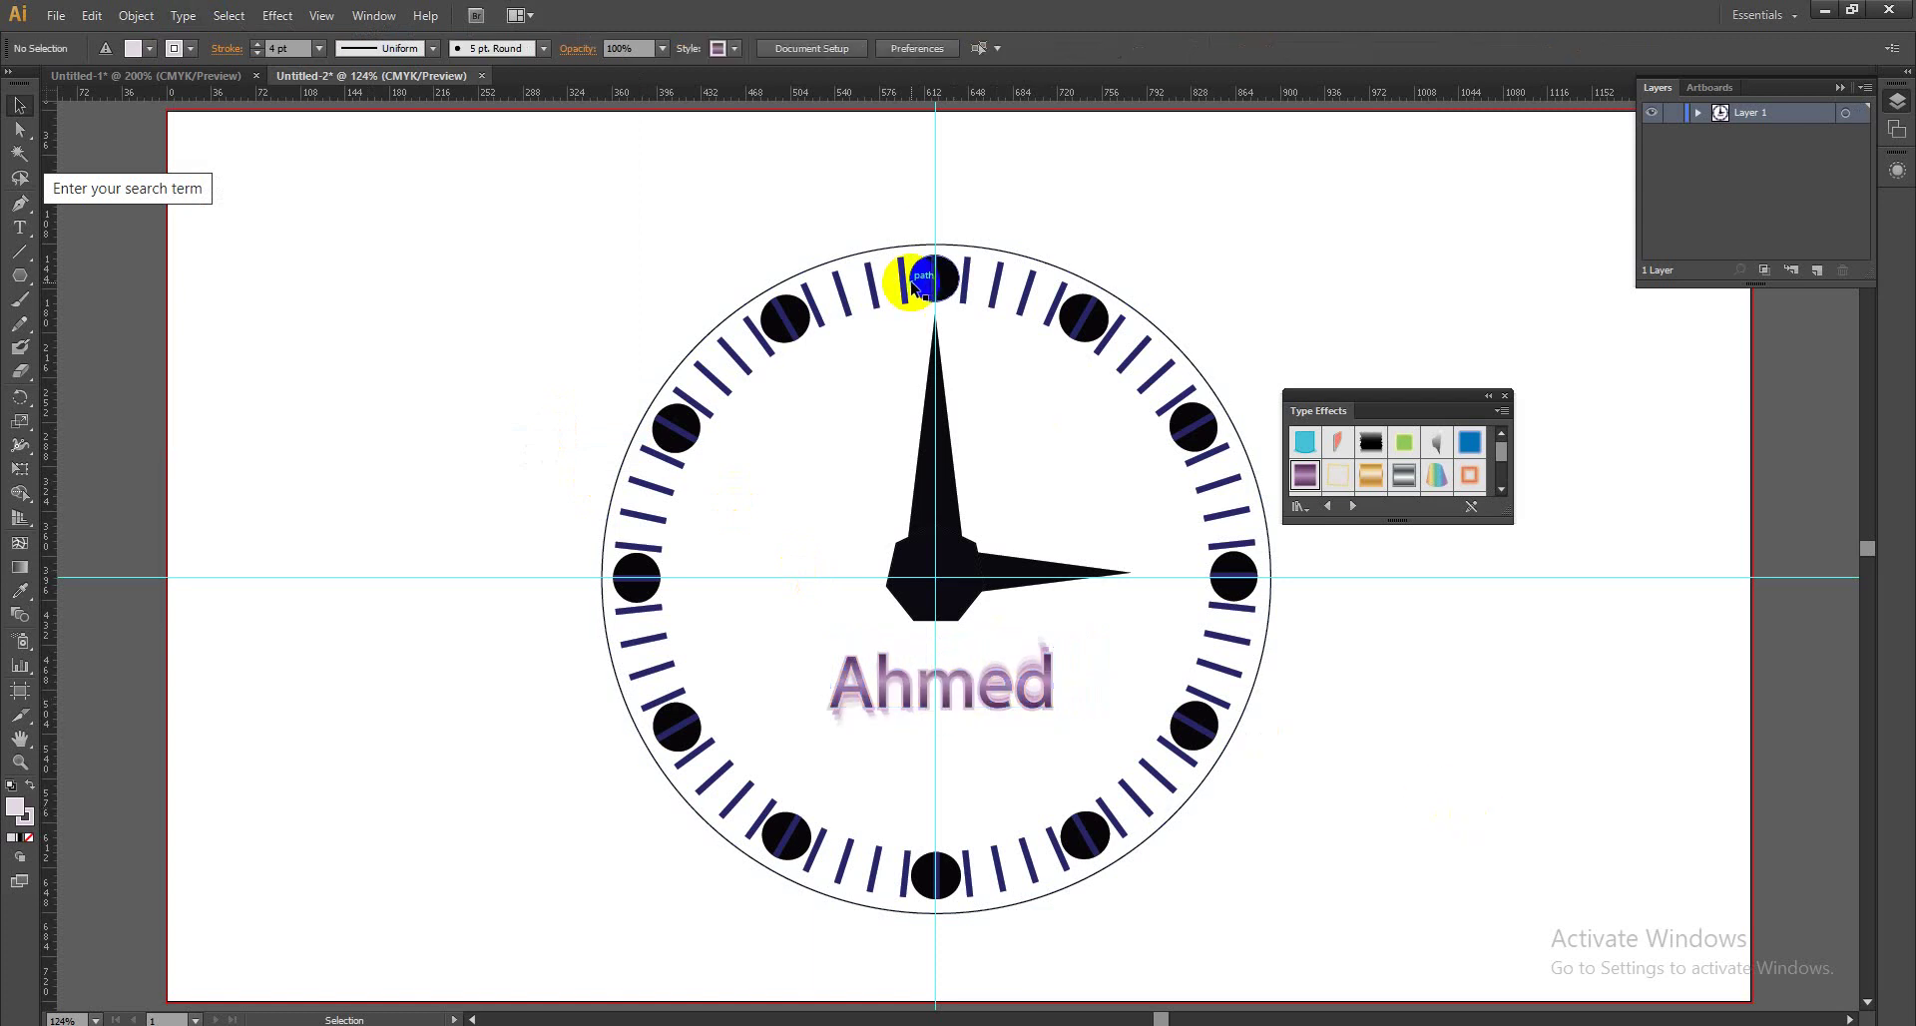
pyautogui.click(895, 252)
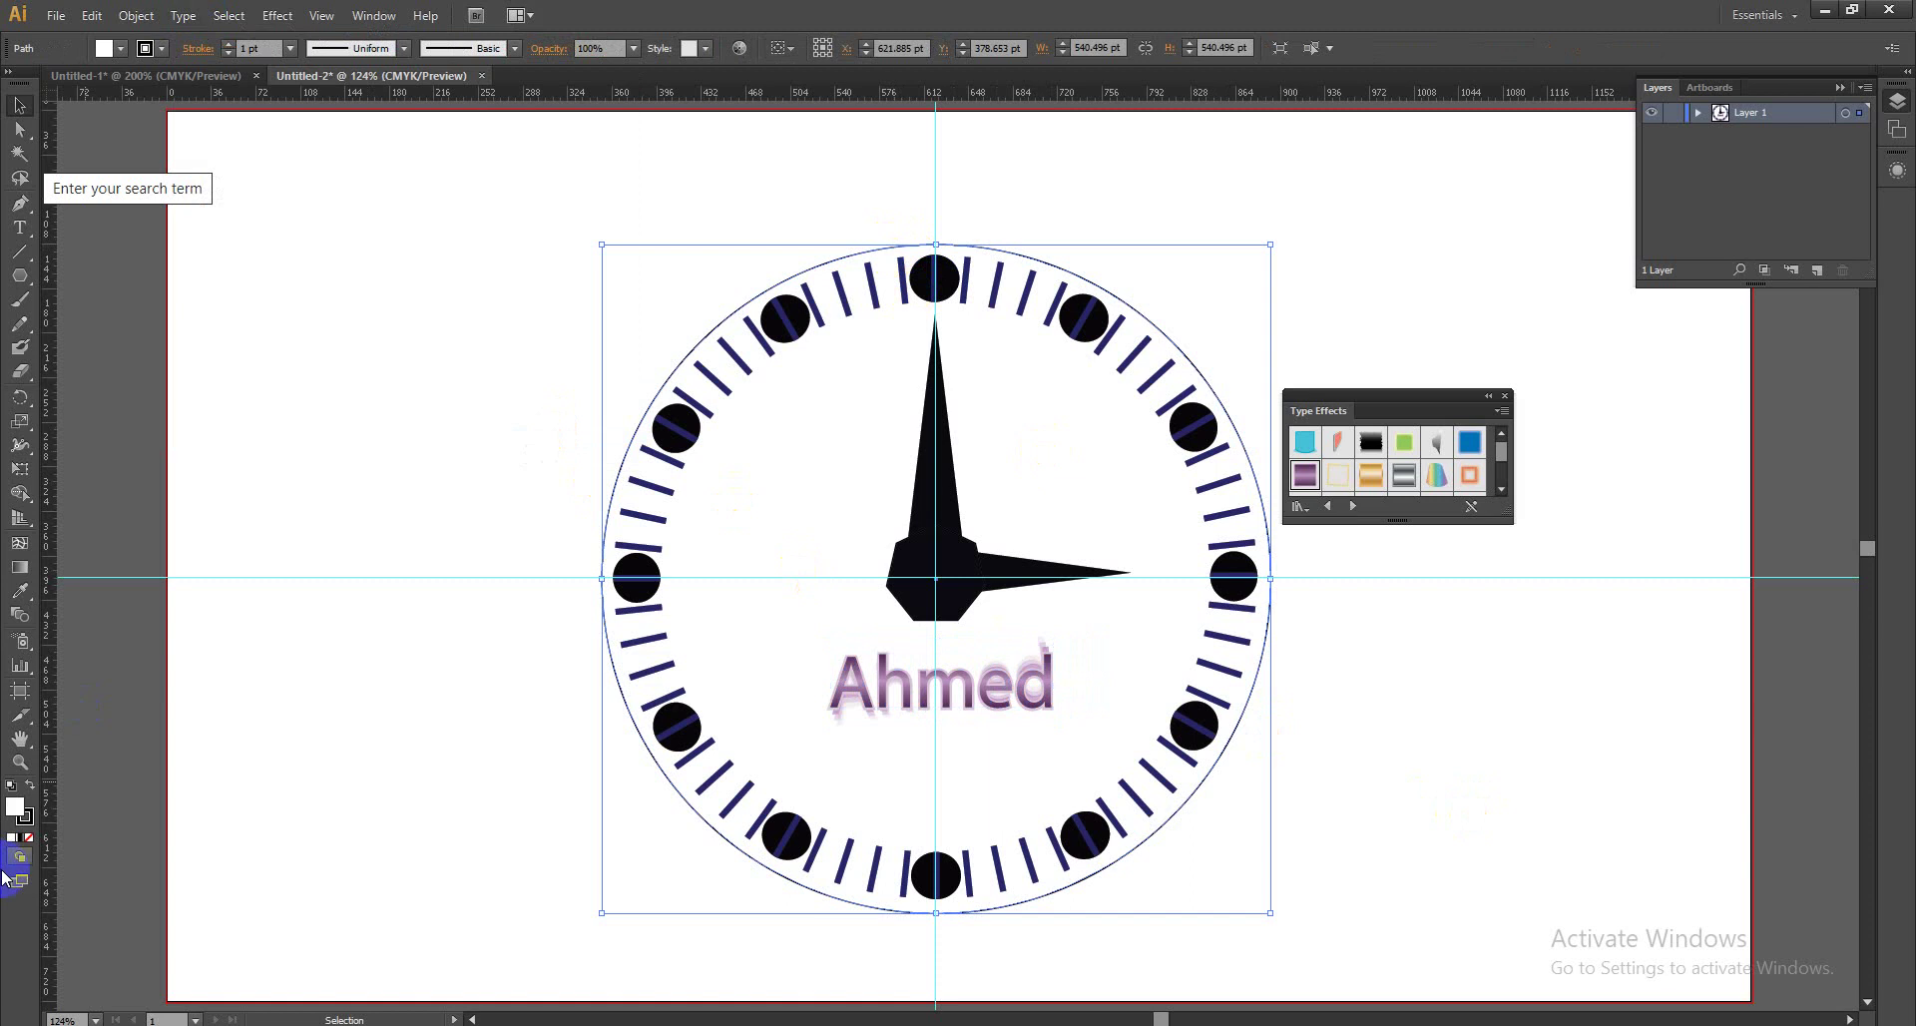
pyautogui.click(431, 846)
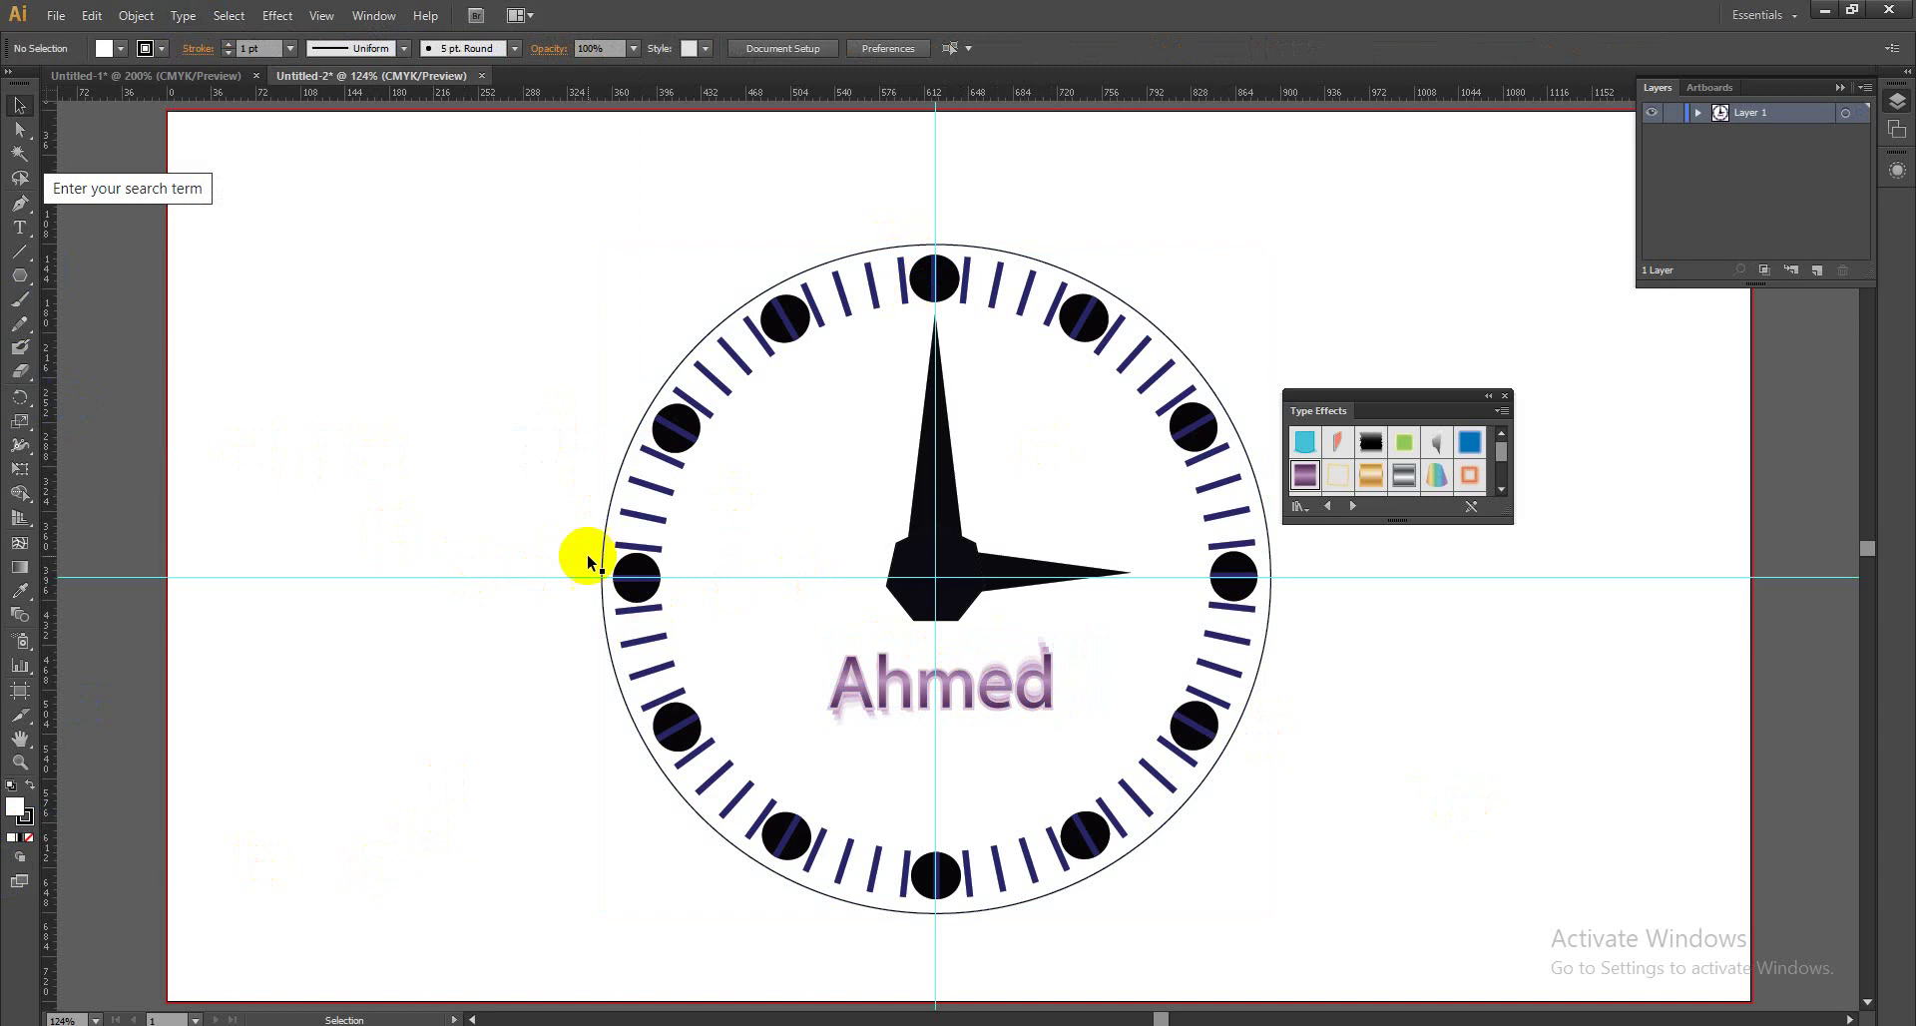
# Try the red Rough Type Effects style on the name text.
pyautogui.click(1038, 673)
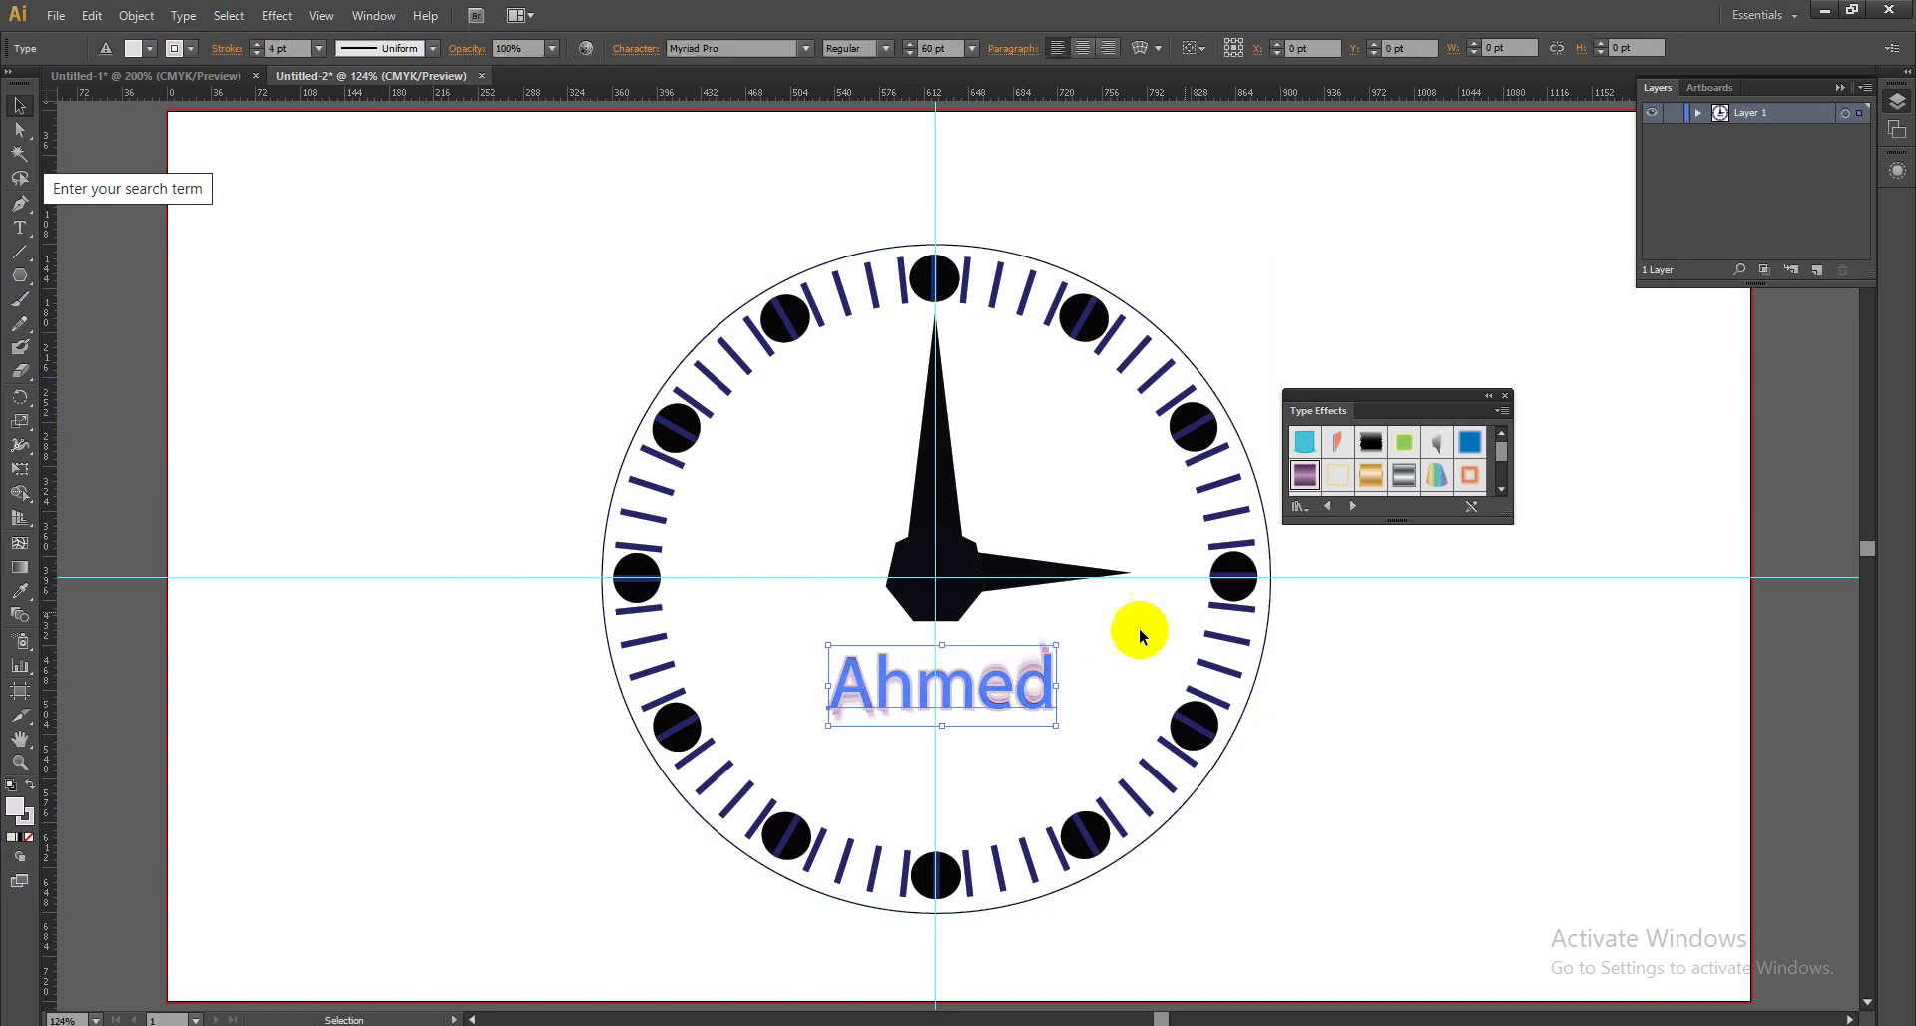
pyautogui.click(1502, 489)
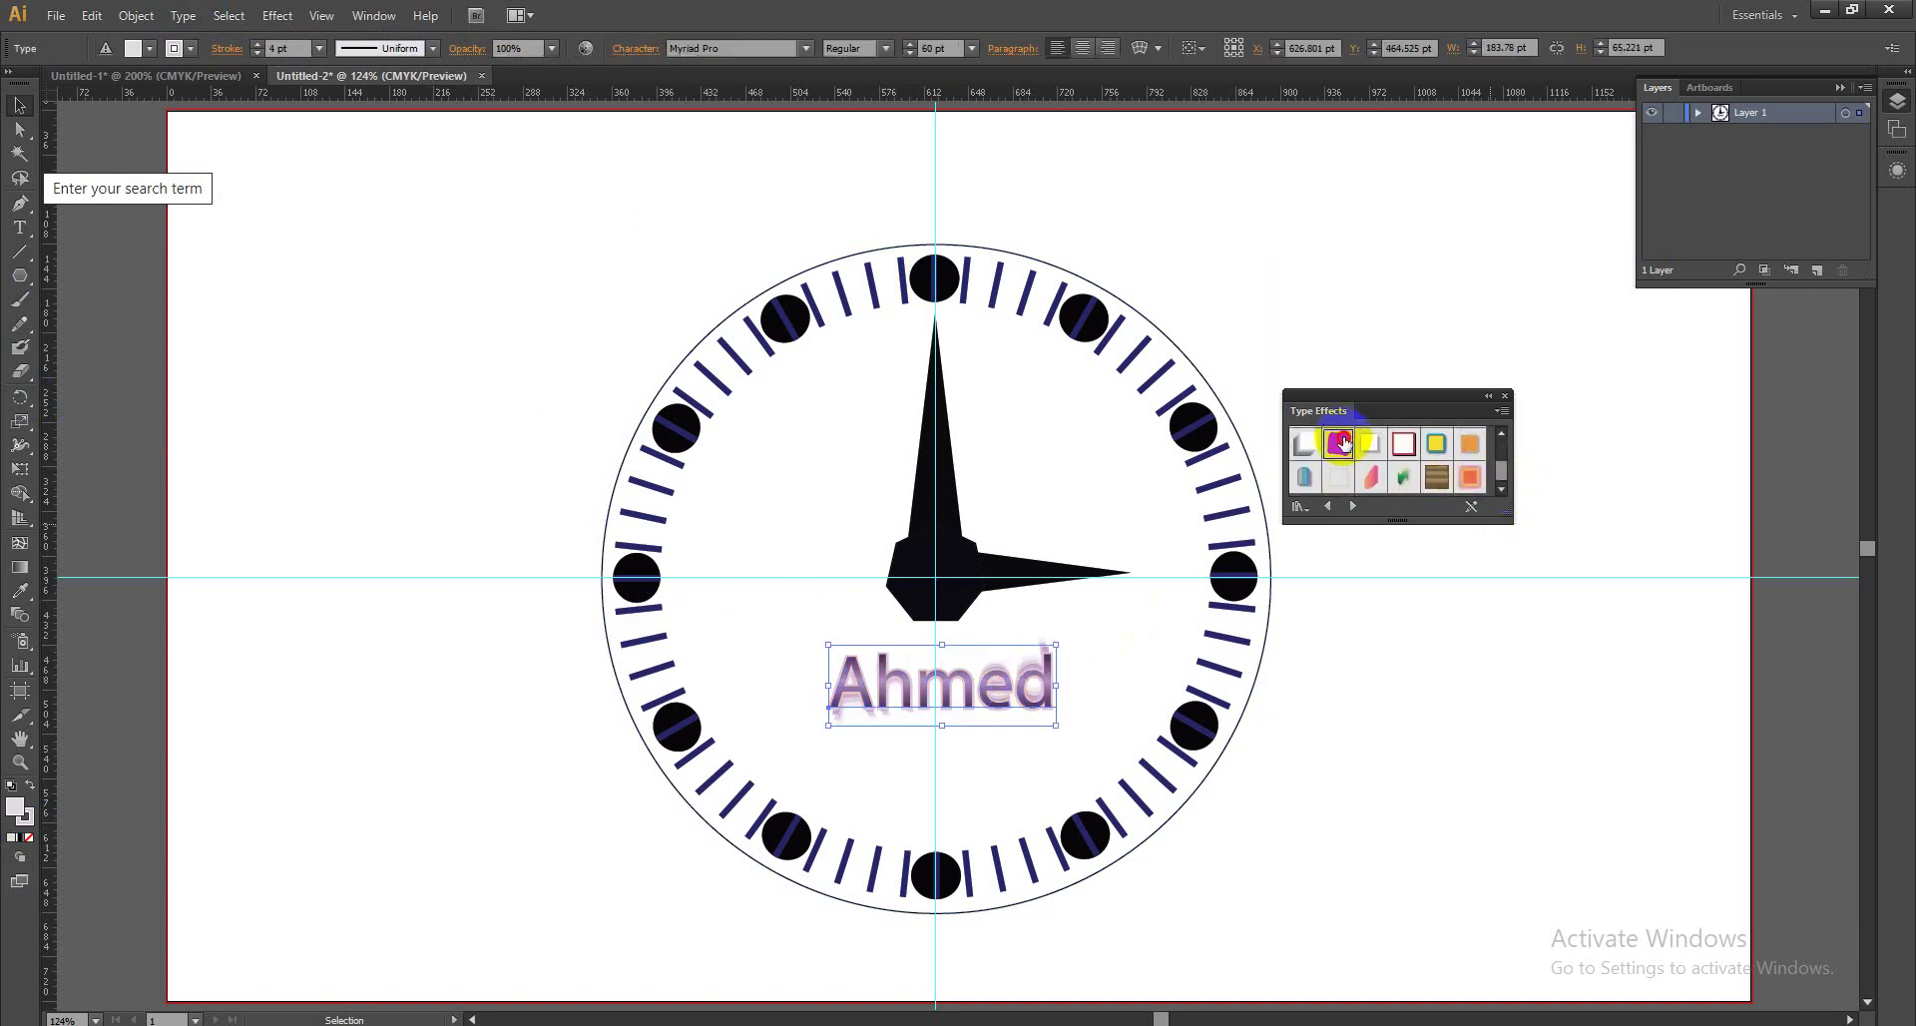
pyautogui.click(1344, 444)
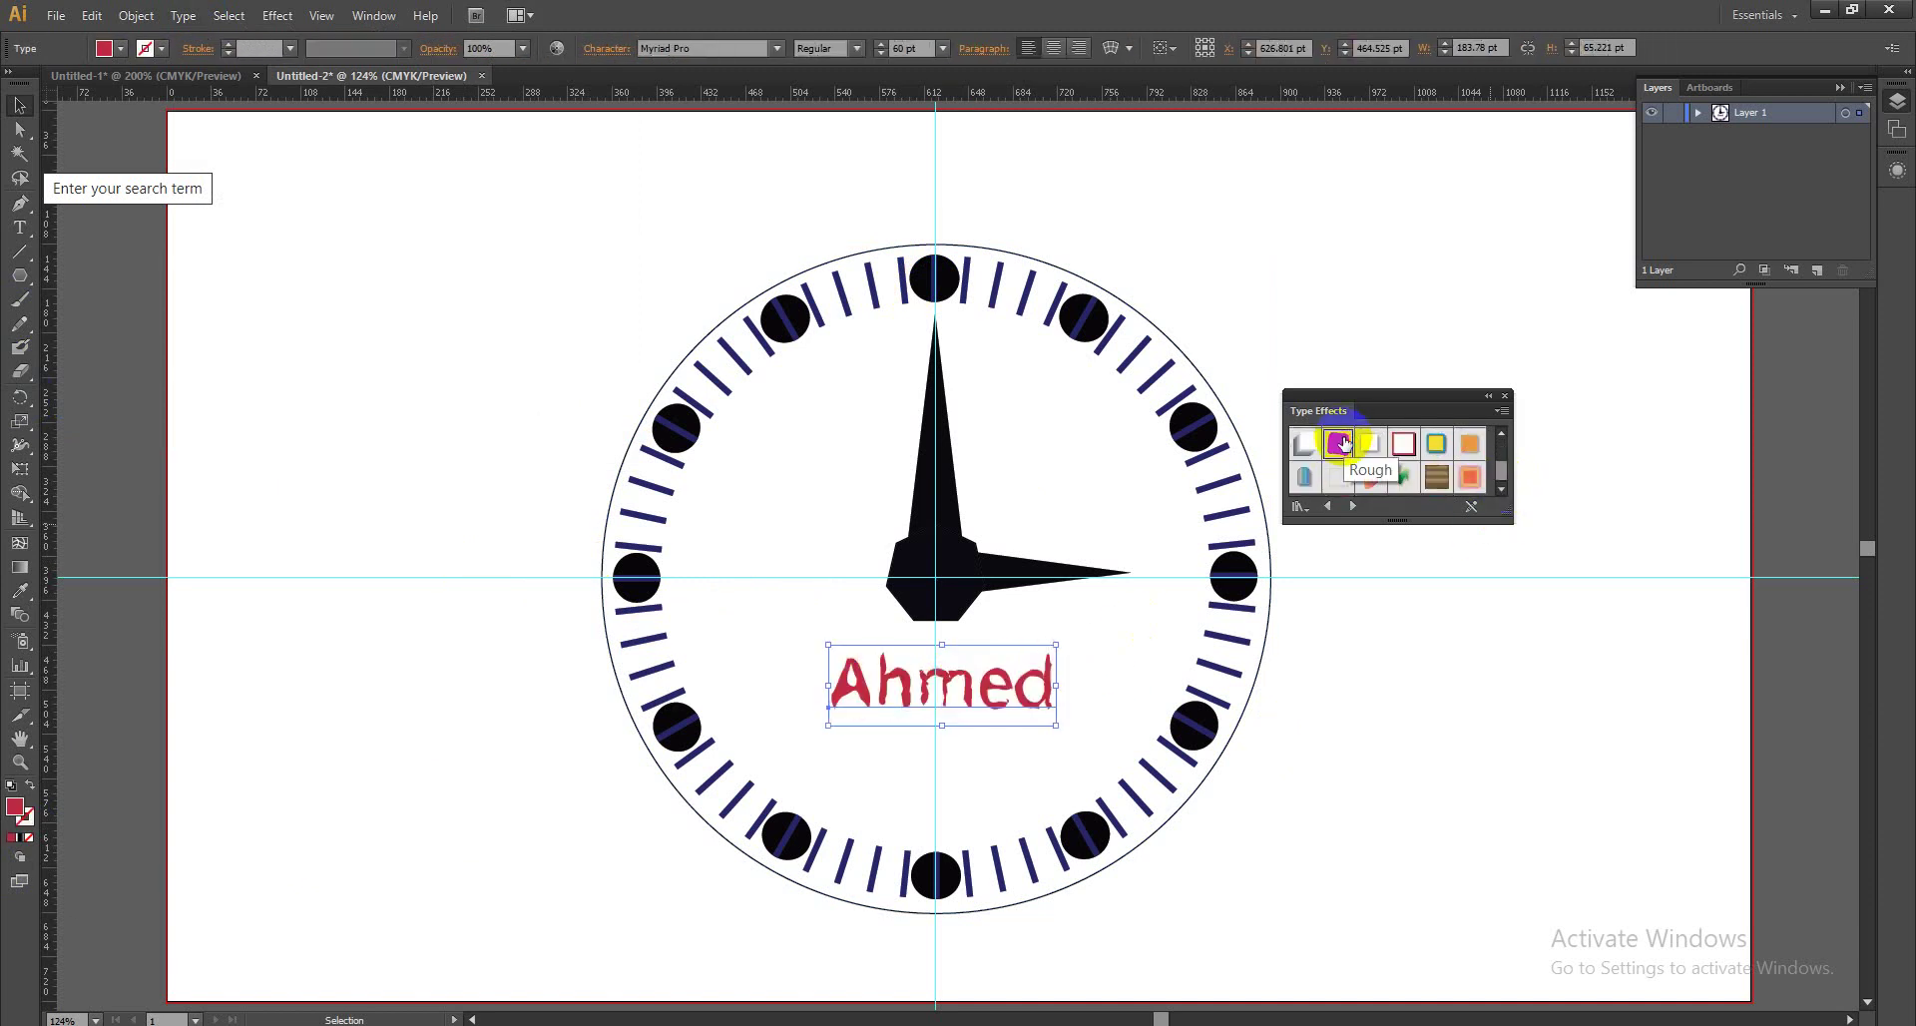
pyautogui.click(1371, 731)
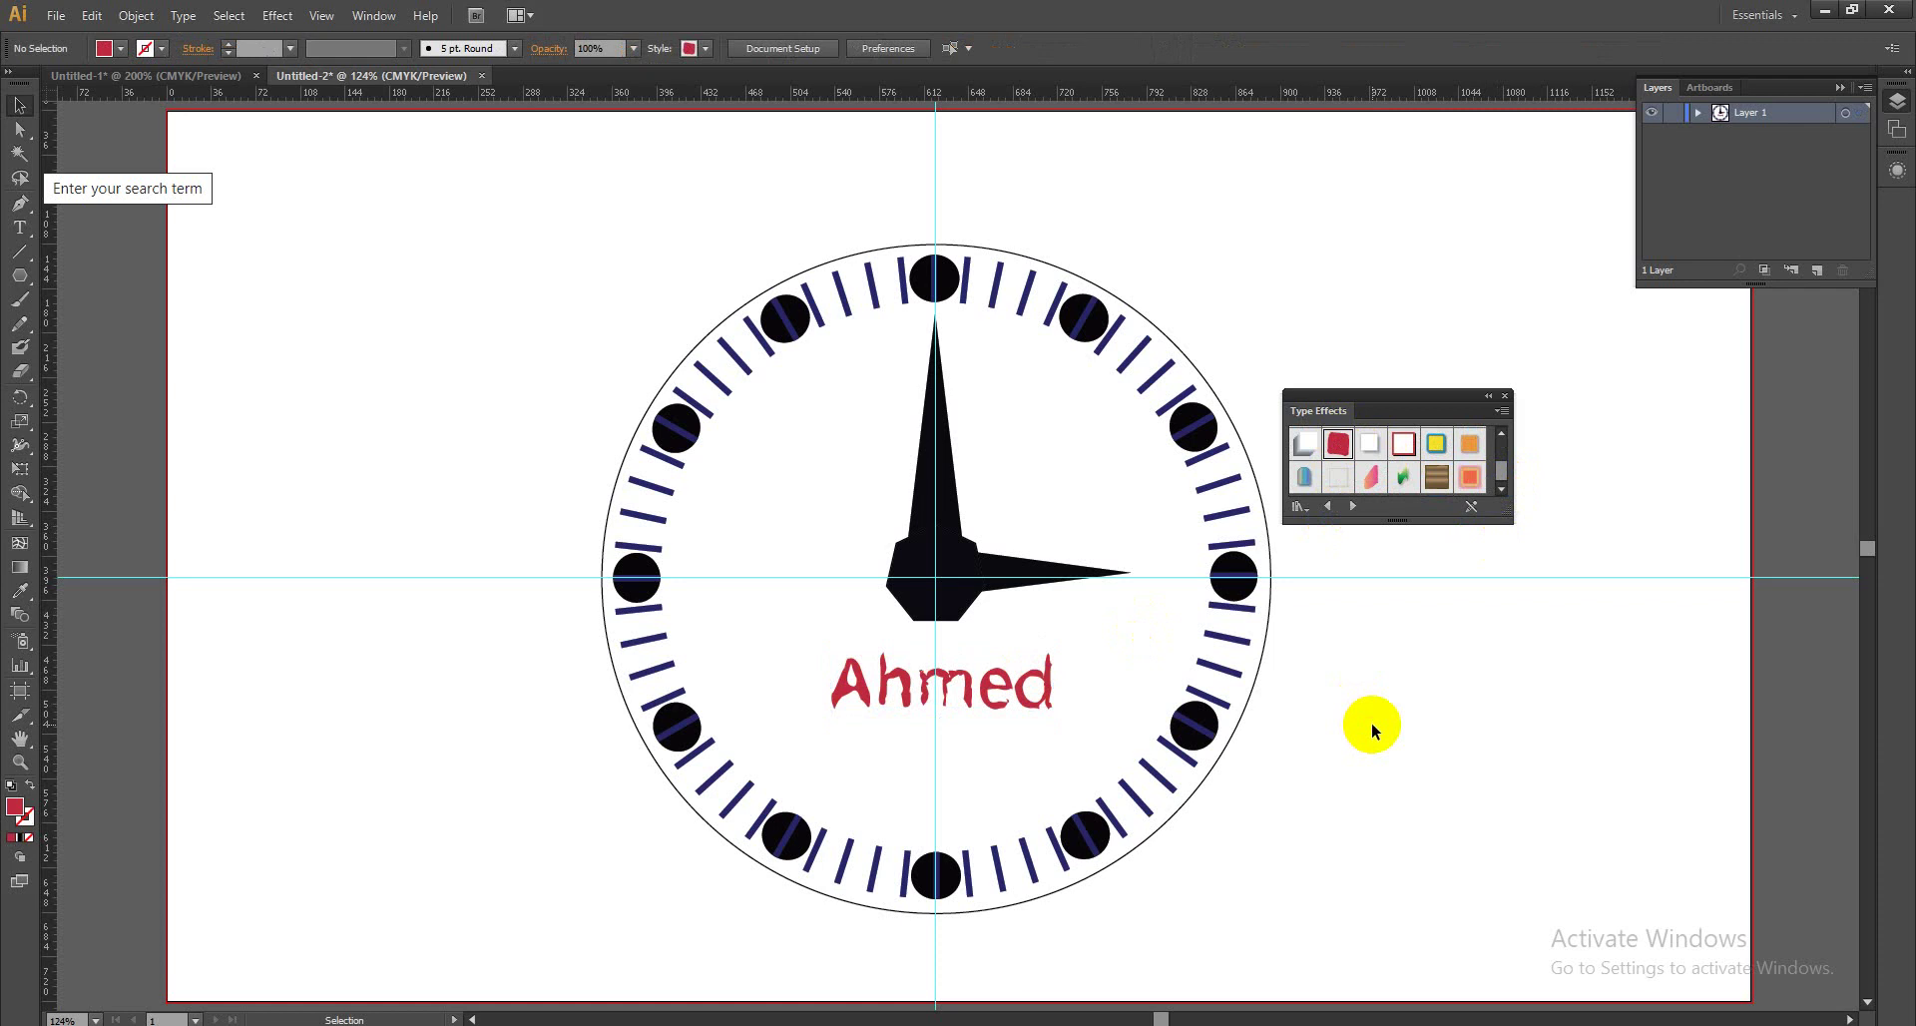
# Apply the green arched, shadowed style to the name and nudge it slightly down.
pyautogui.click(993, 699)
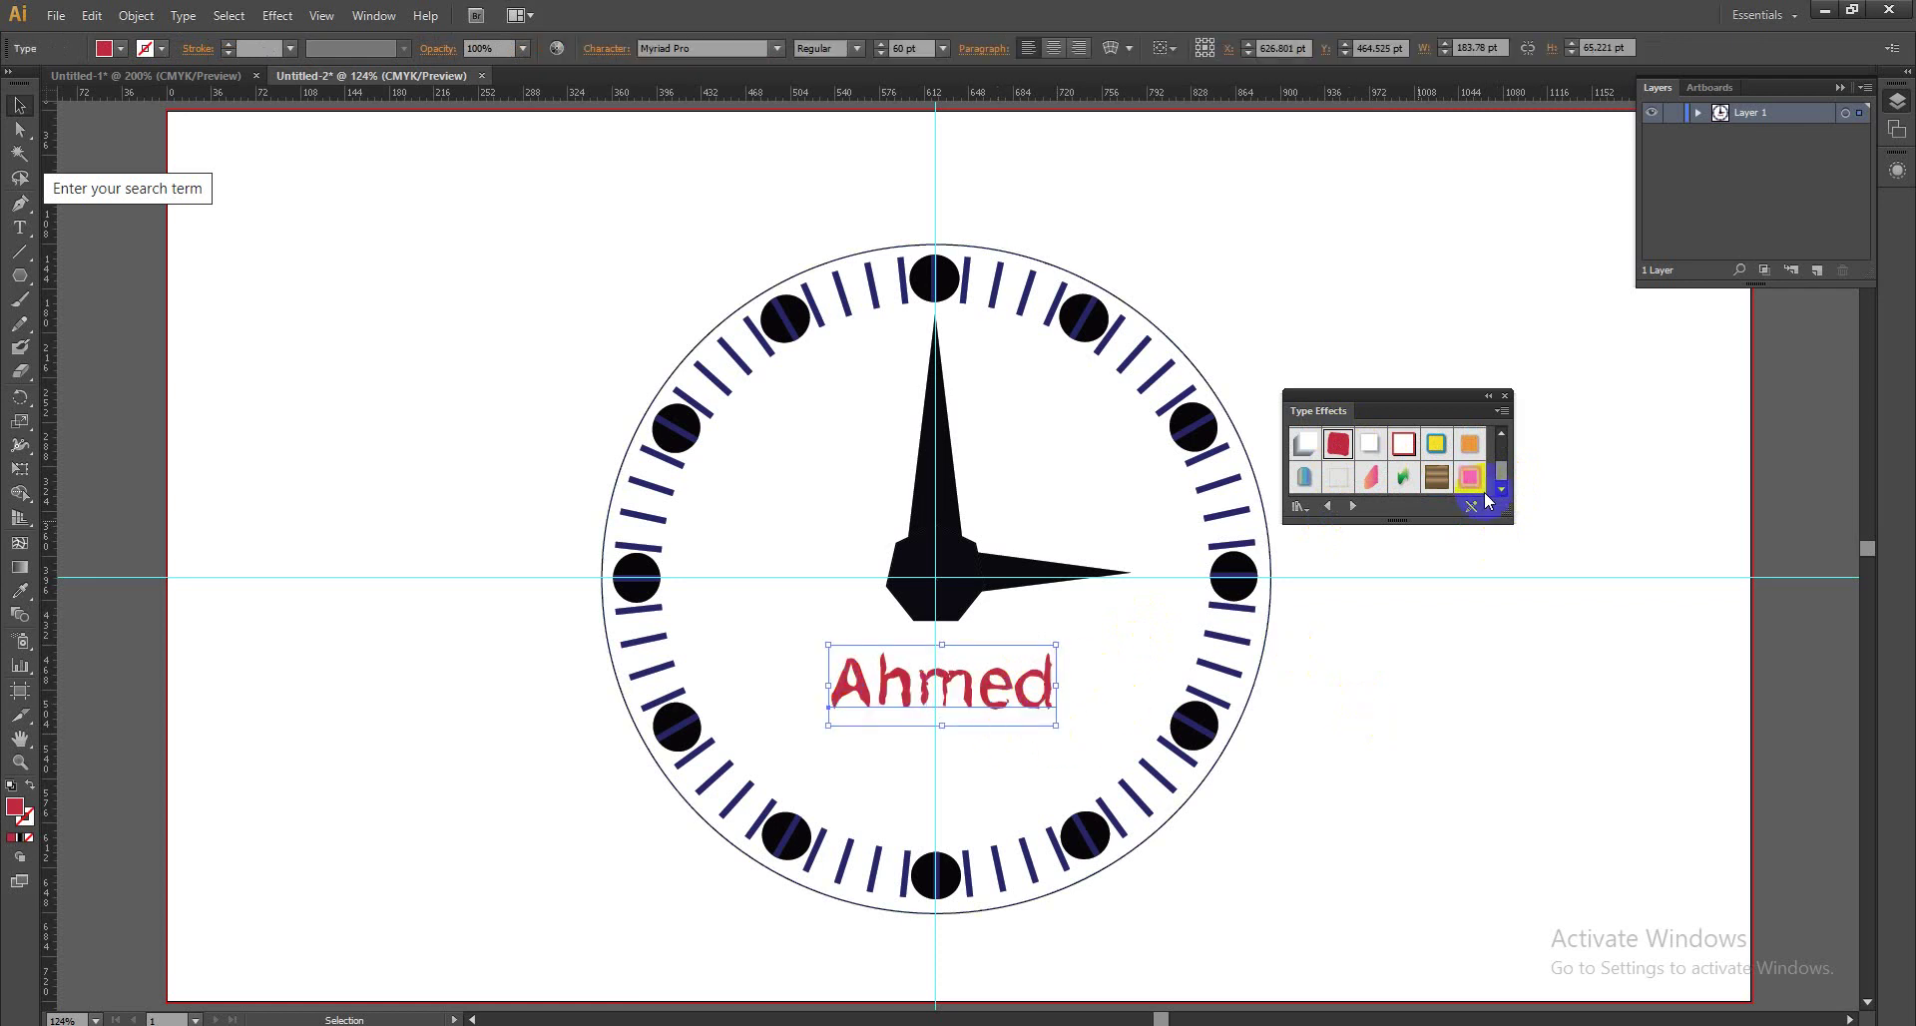
pyautogui.click(1404, 478)
pyautogui.click(1456, 674)
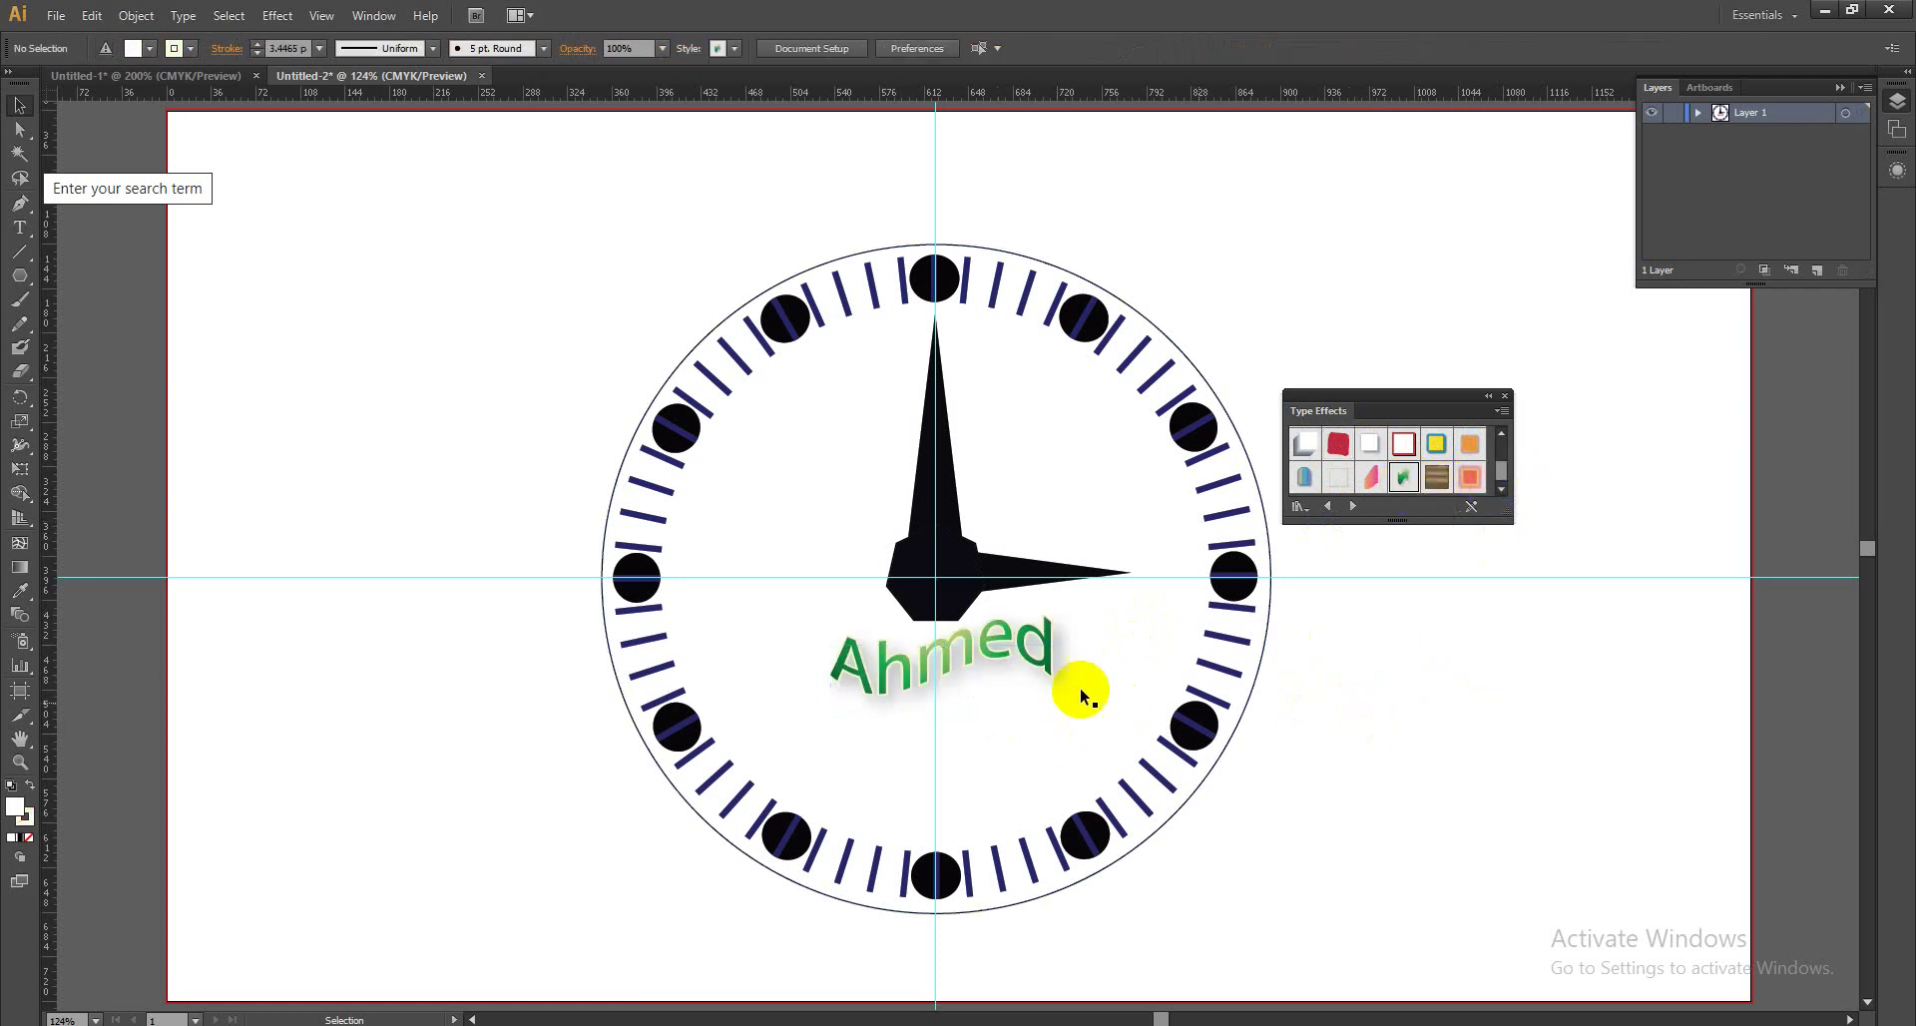
pyautogui.click(1026, 654)
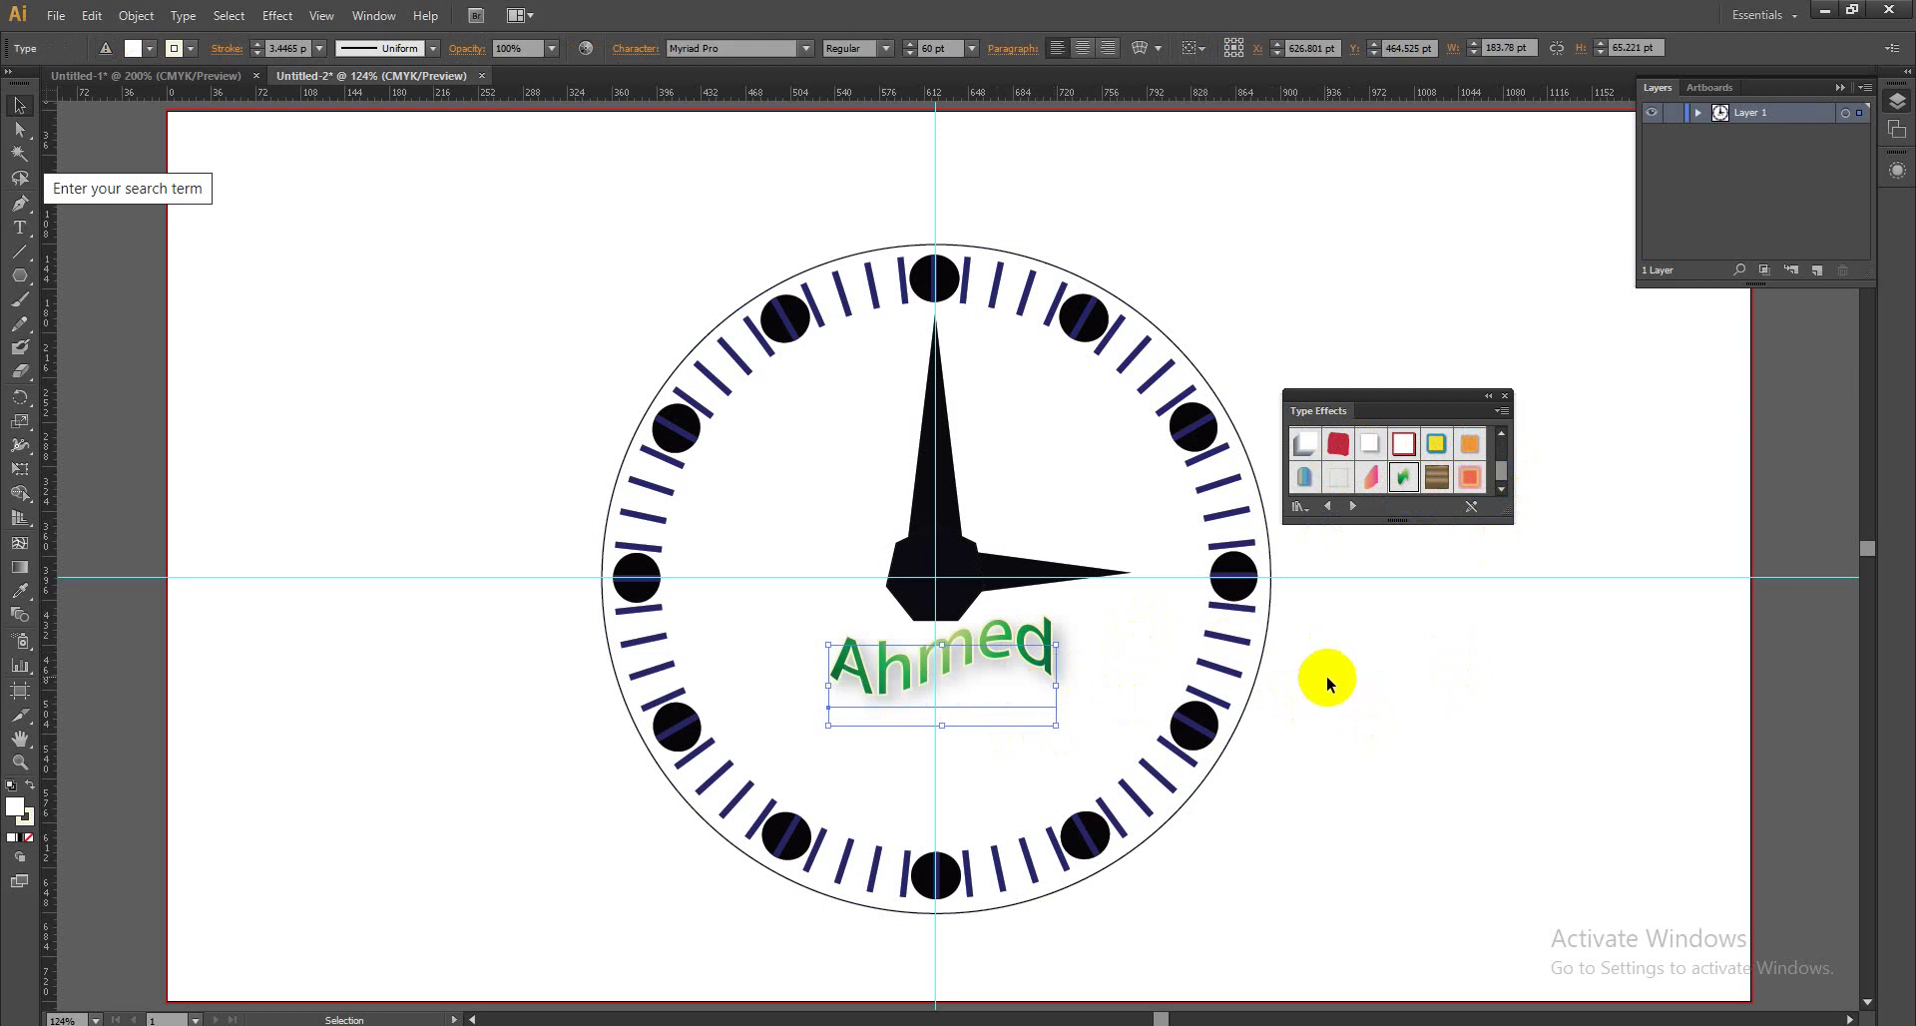
pyautogui.press('Down')
pyautogui.press('Down')
pyautogui.press('Down')
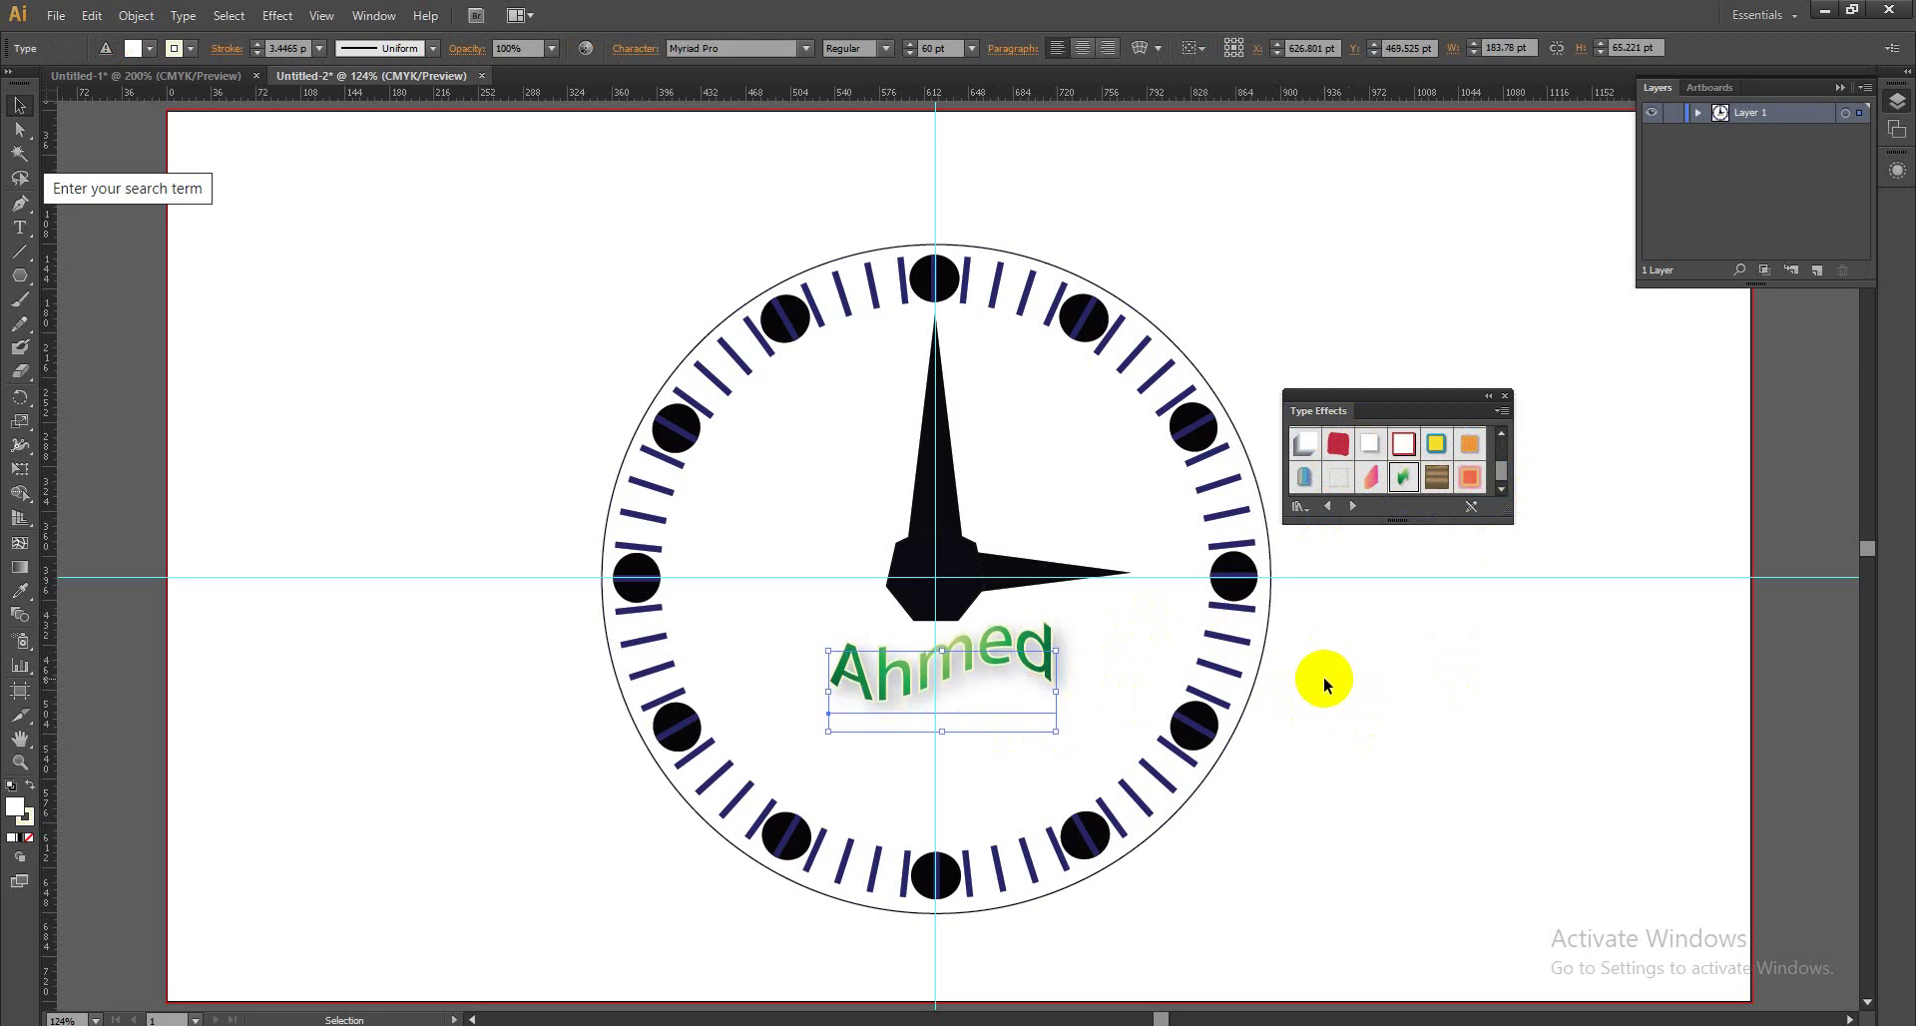
pyautogui.click(1323, 681)
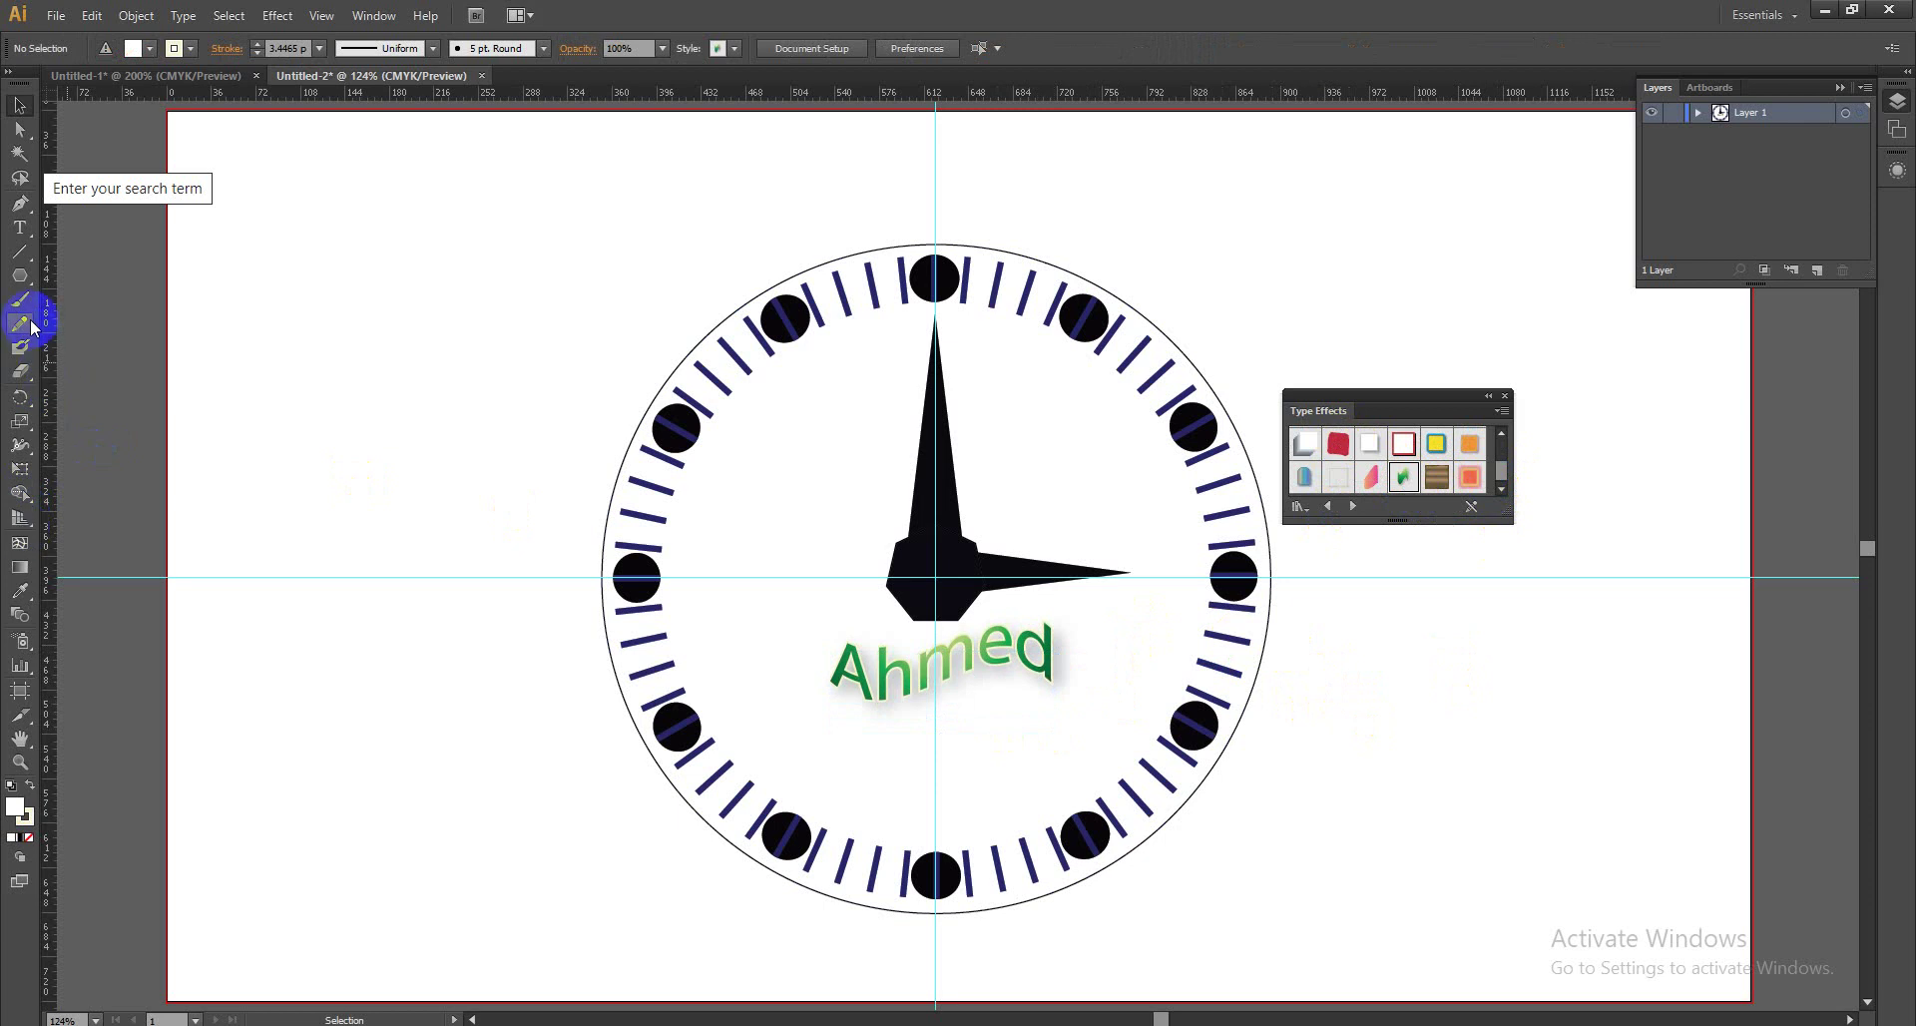
# Type the 21 pt tagline 'A name of quality' below the name text.
pyautogui.click(21, 235)
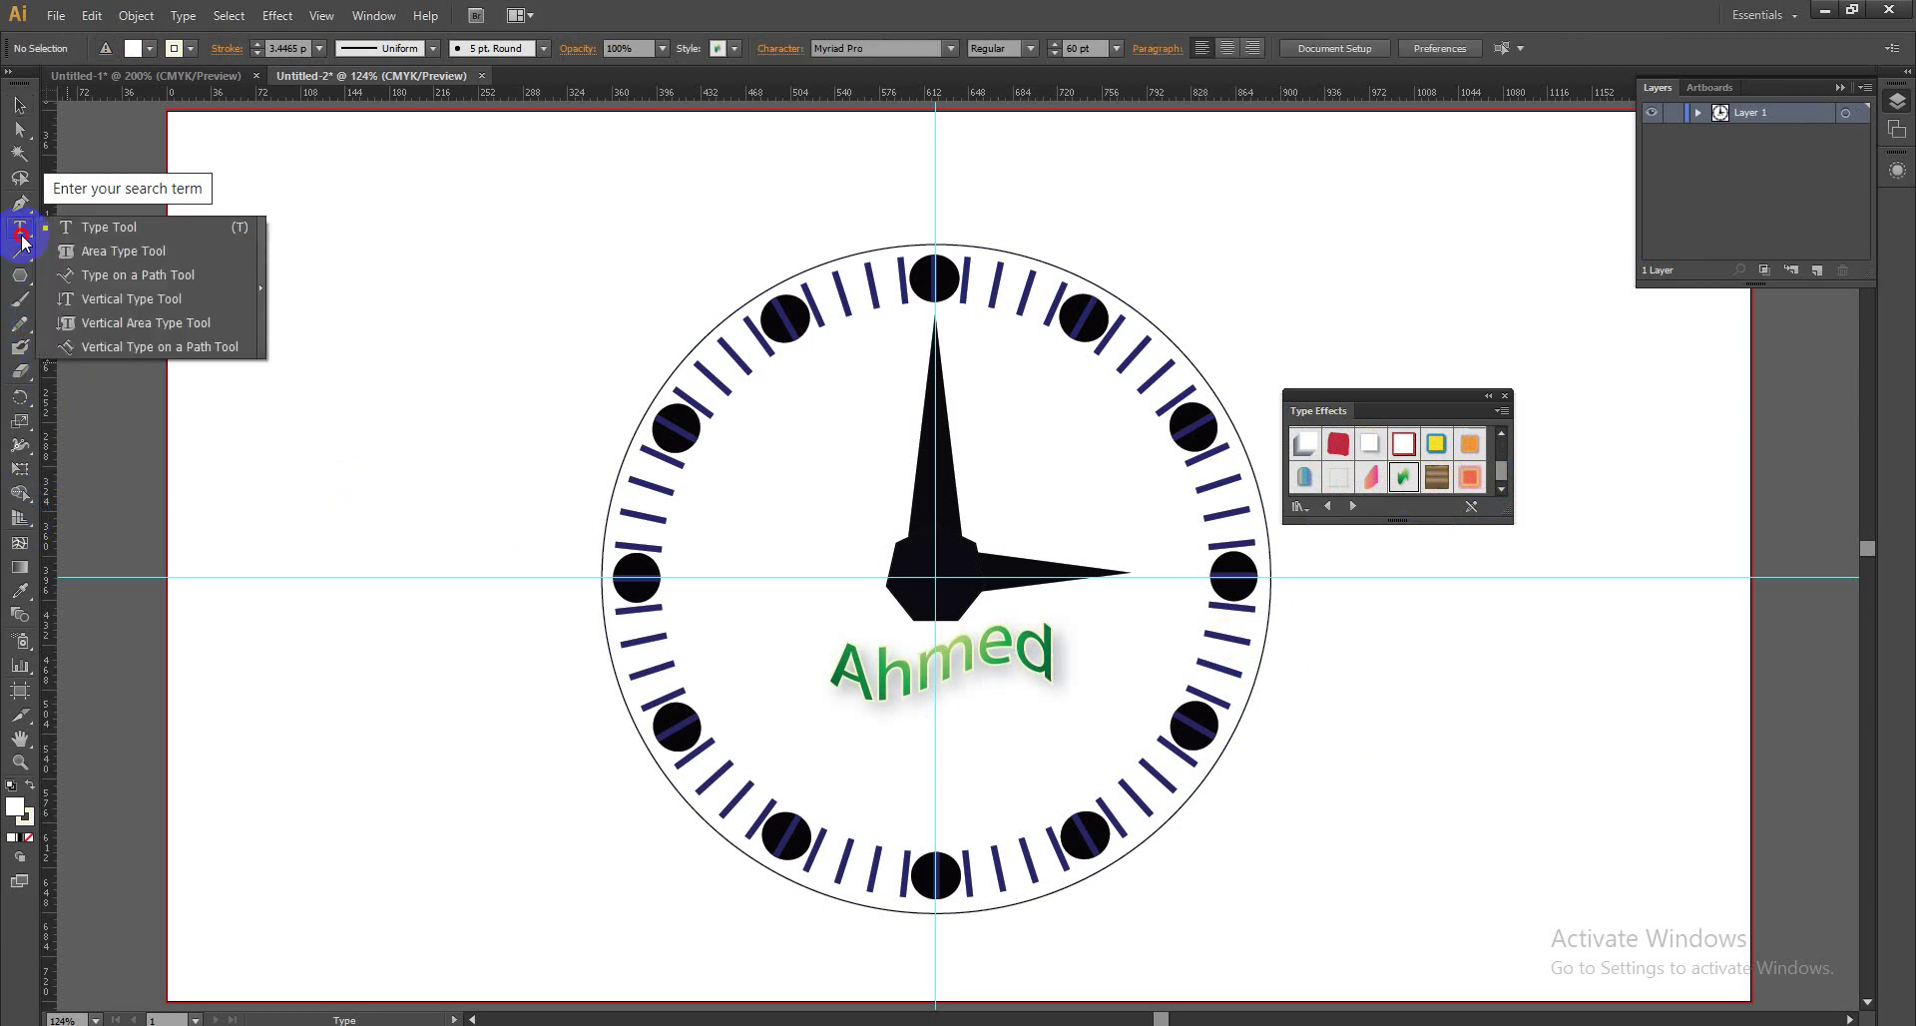
pyautogui.click(108, 230)
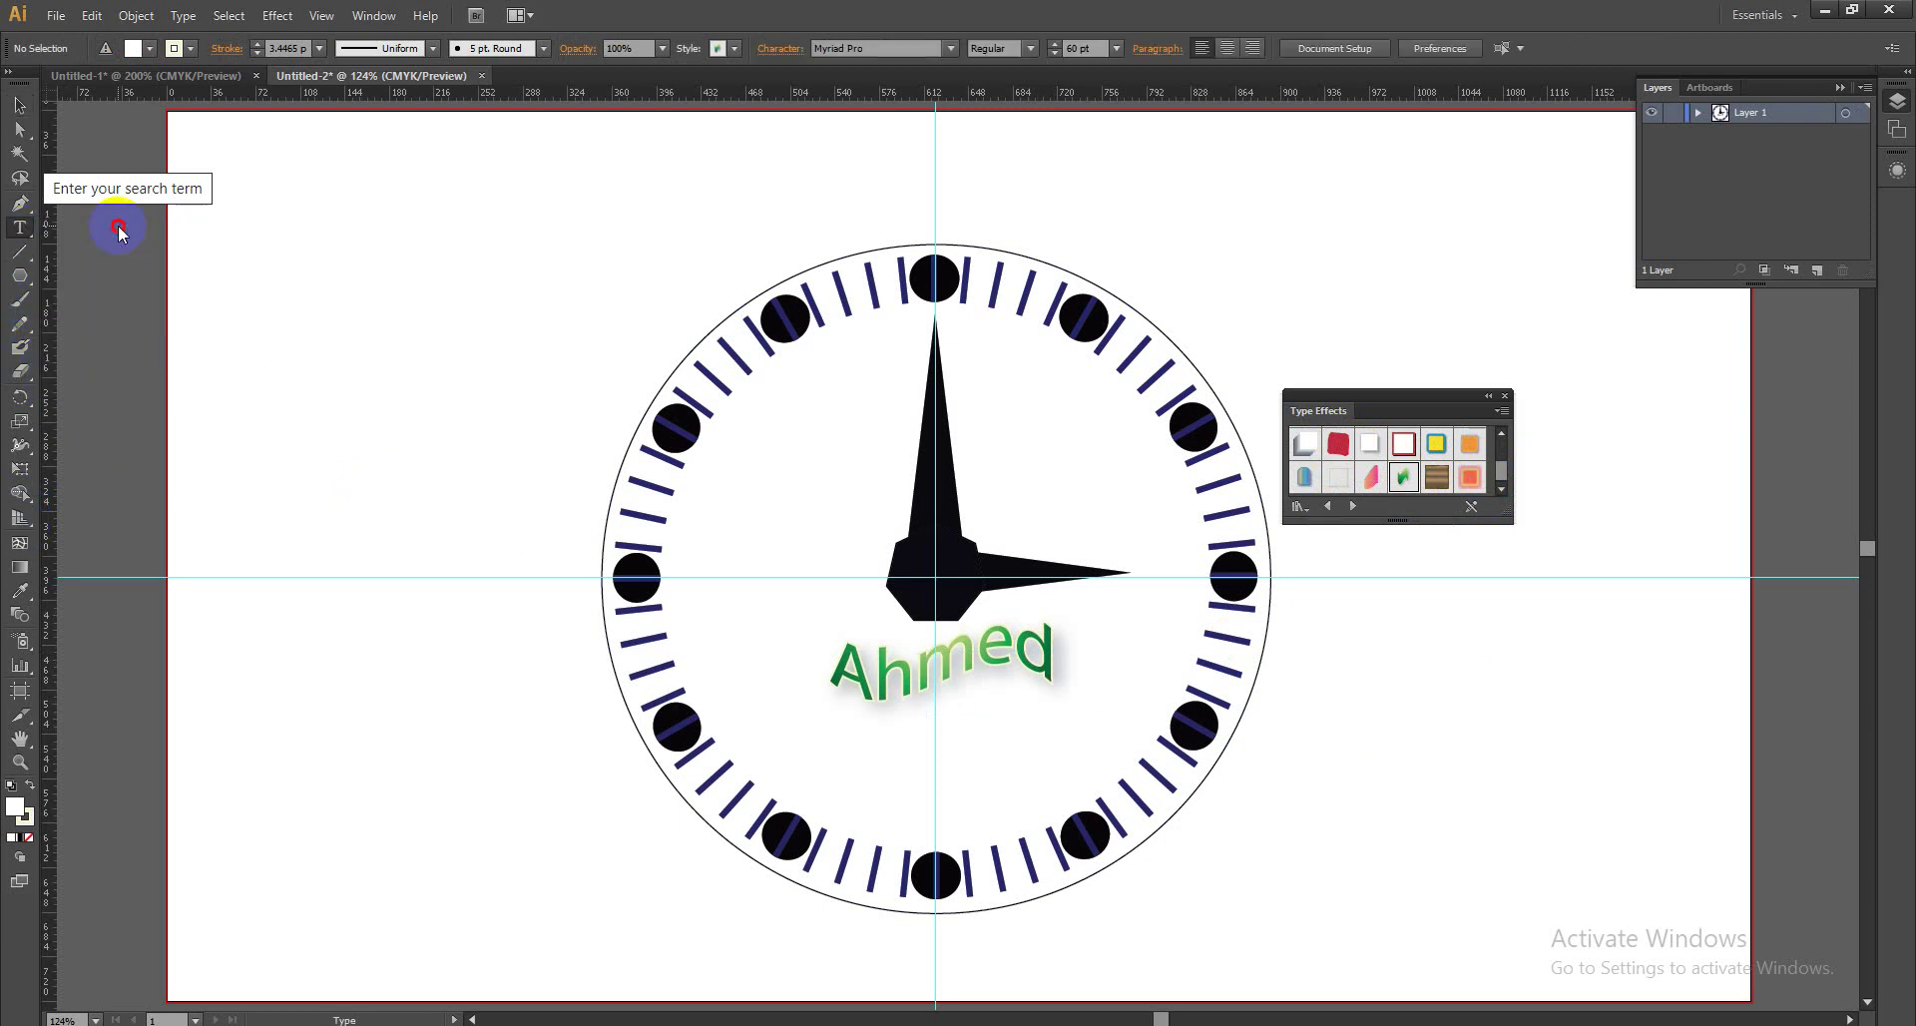
pyautogui.click(816, 744)
pyautogui.click(185, 17)
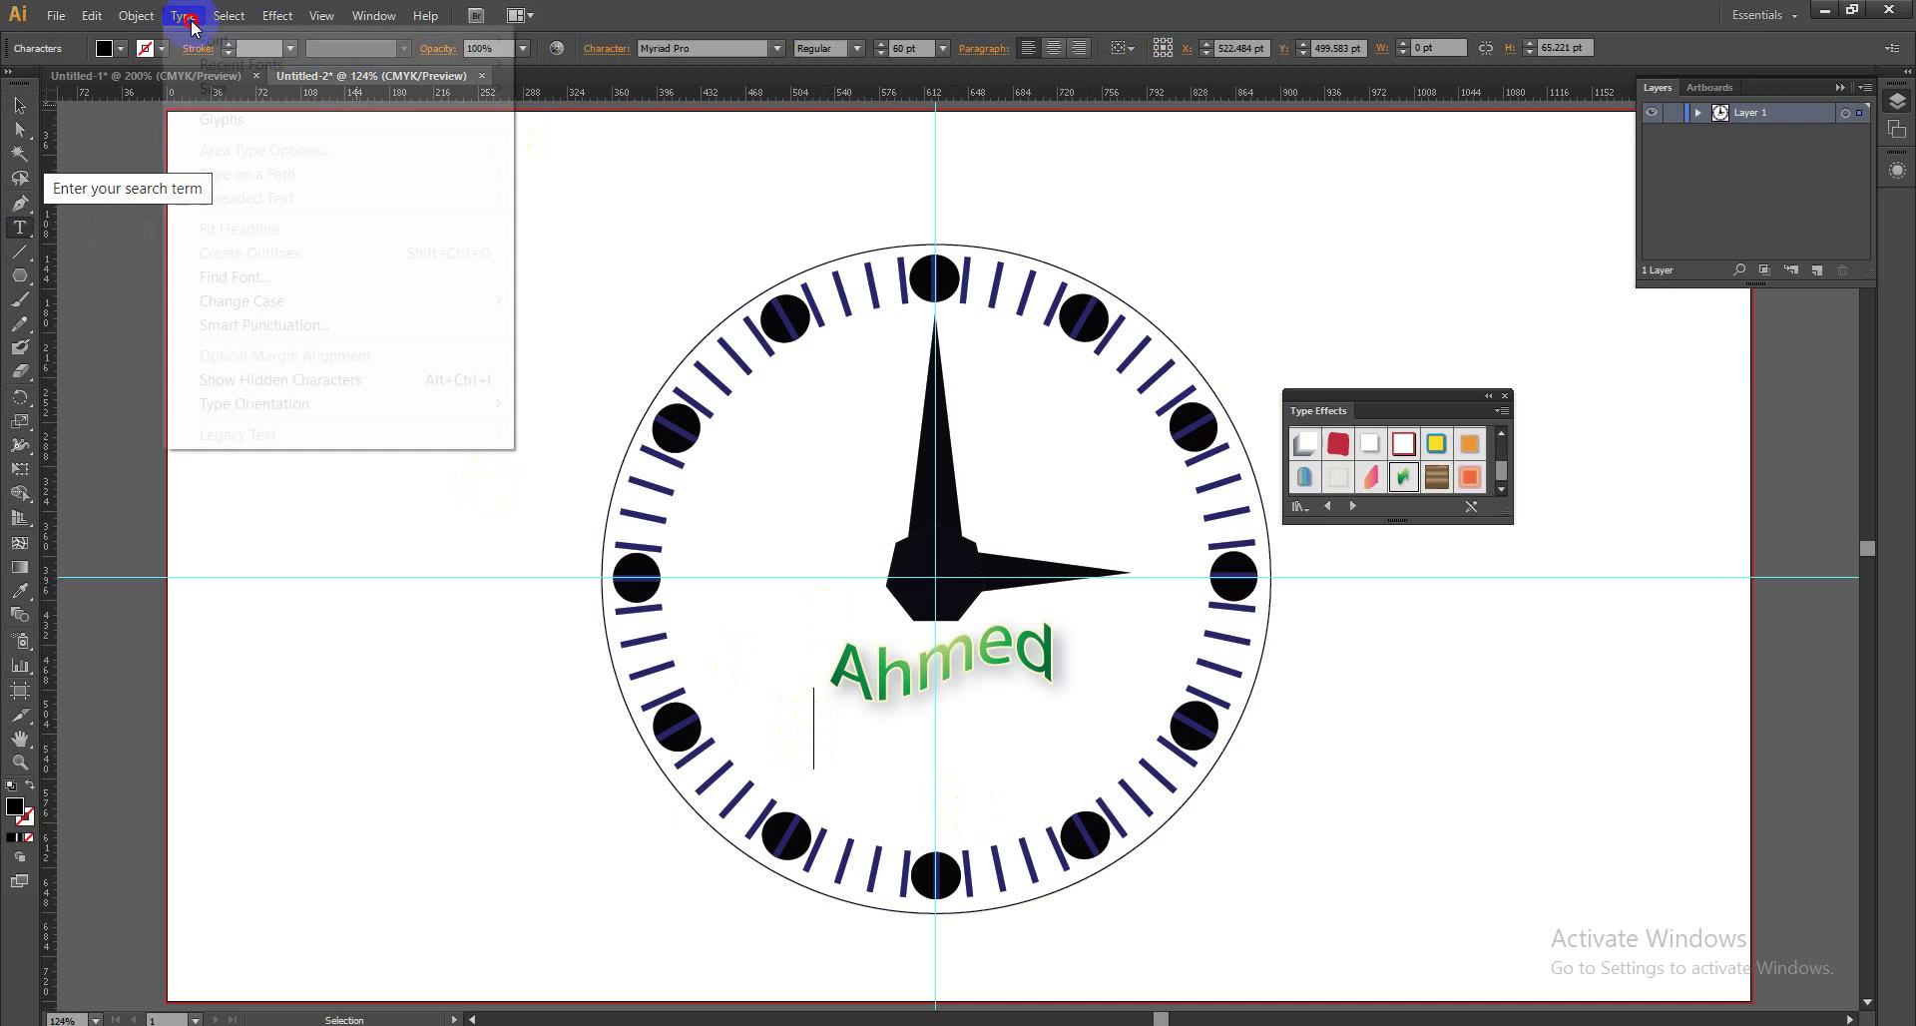
pyautogui.moveTo(212, 88)
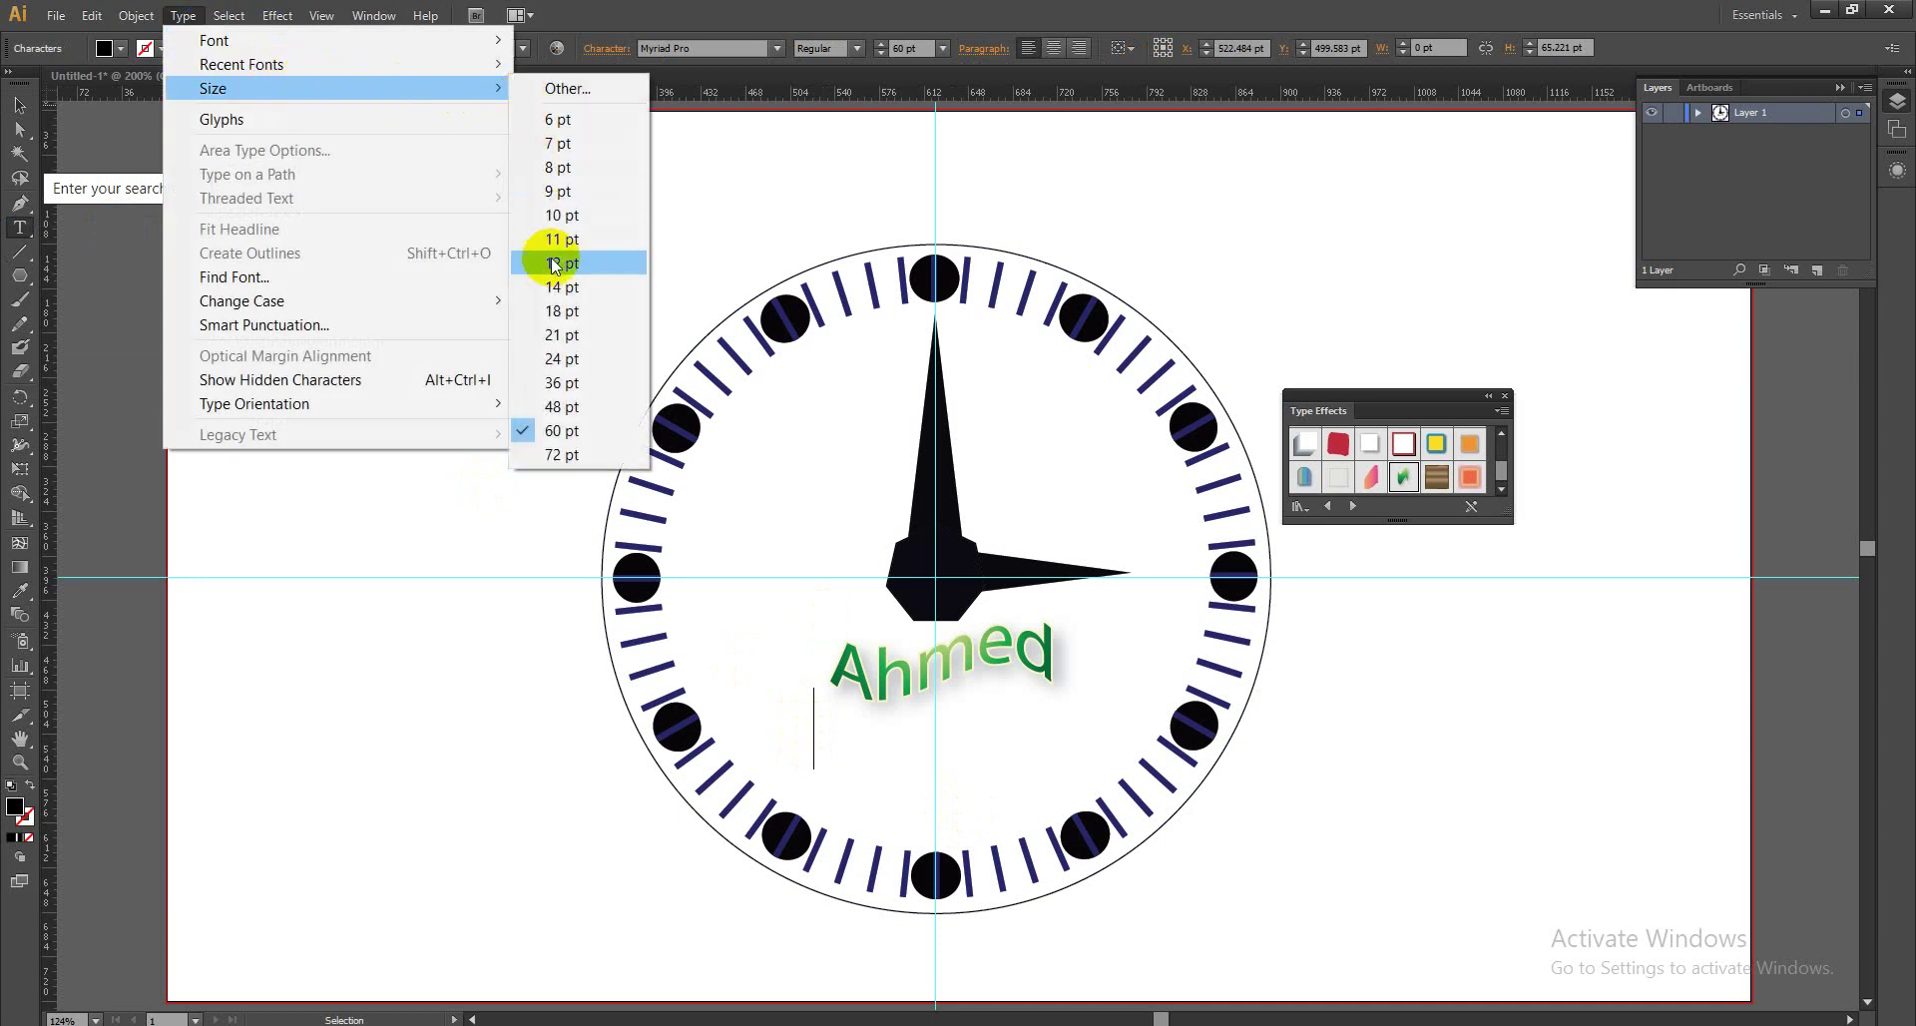
pyautogui.click(551, 336)
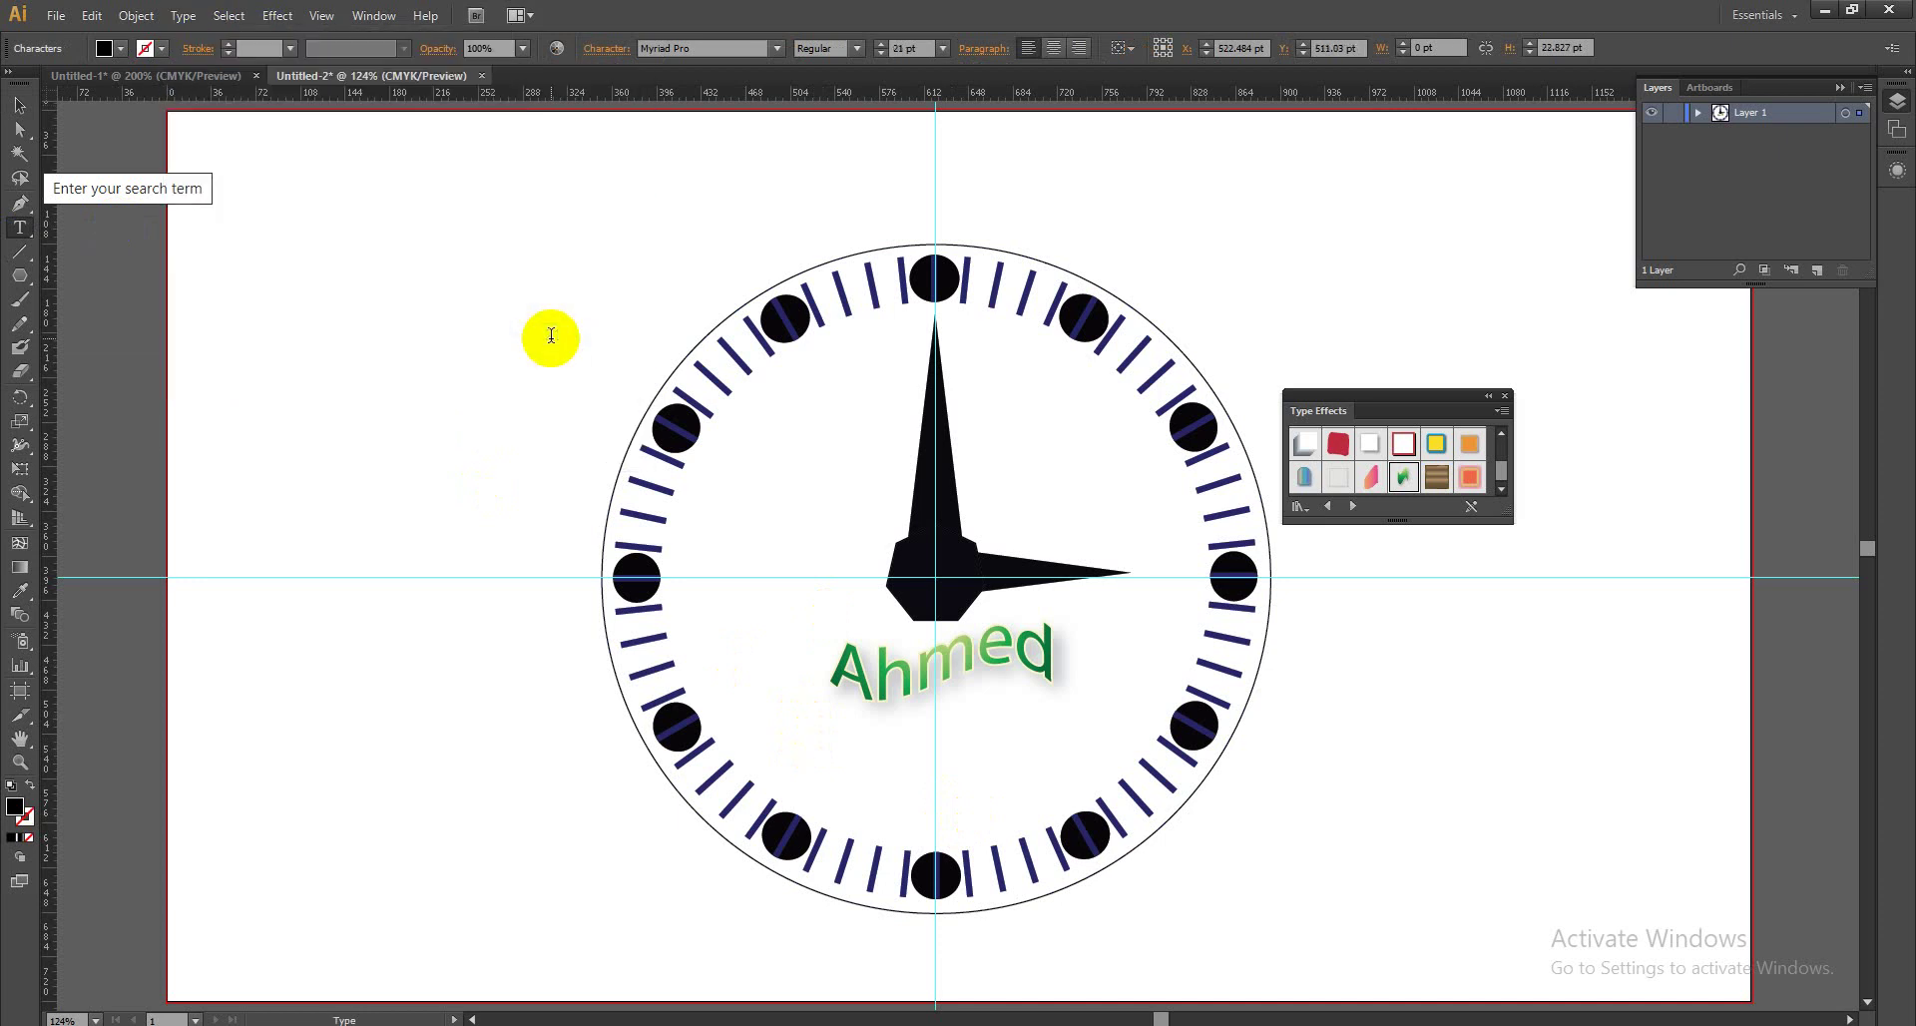
pyautogui.write('Anam')
pyautogui.press('BackSpace')
pyautogui.press('BackSpace')
pyautogui.press('BackSpace')
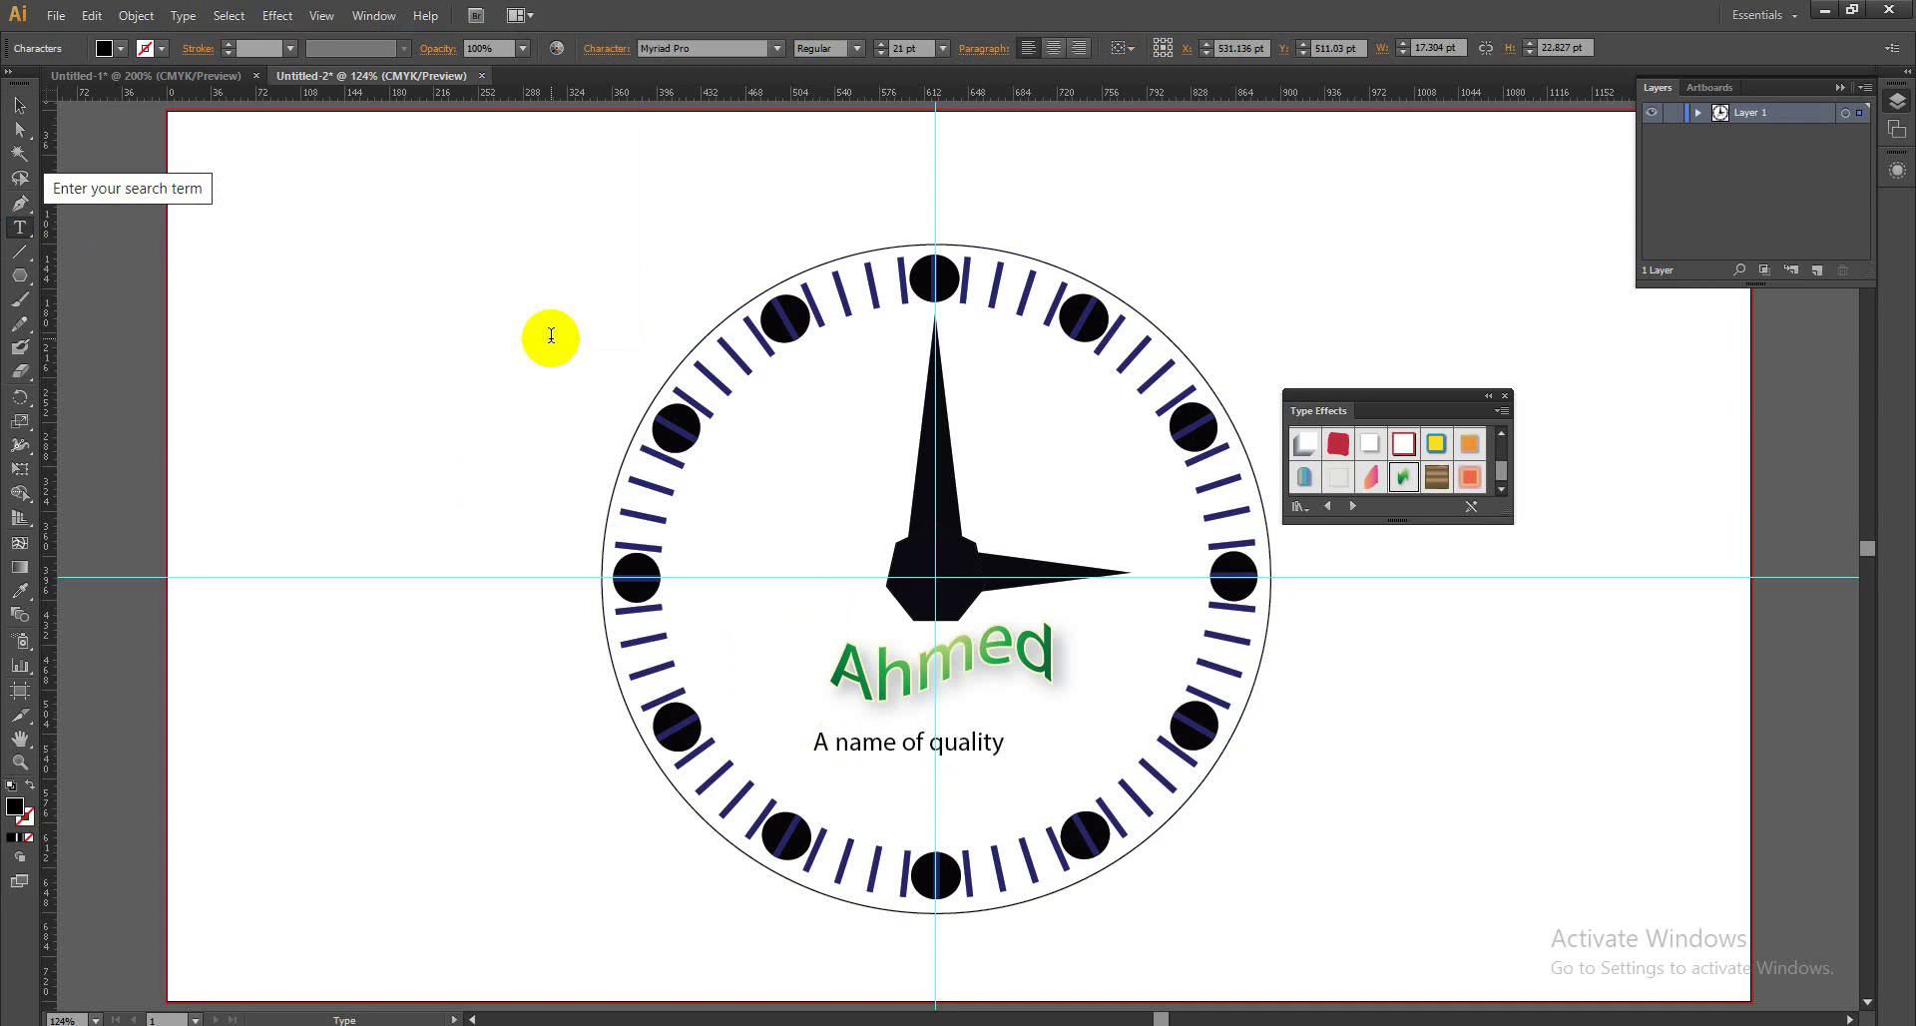
# Nudge the tagline right and down to centre it beneath the green label.
pyautogui.click(20, 105)
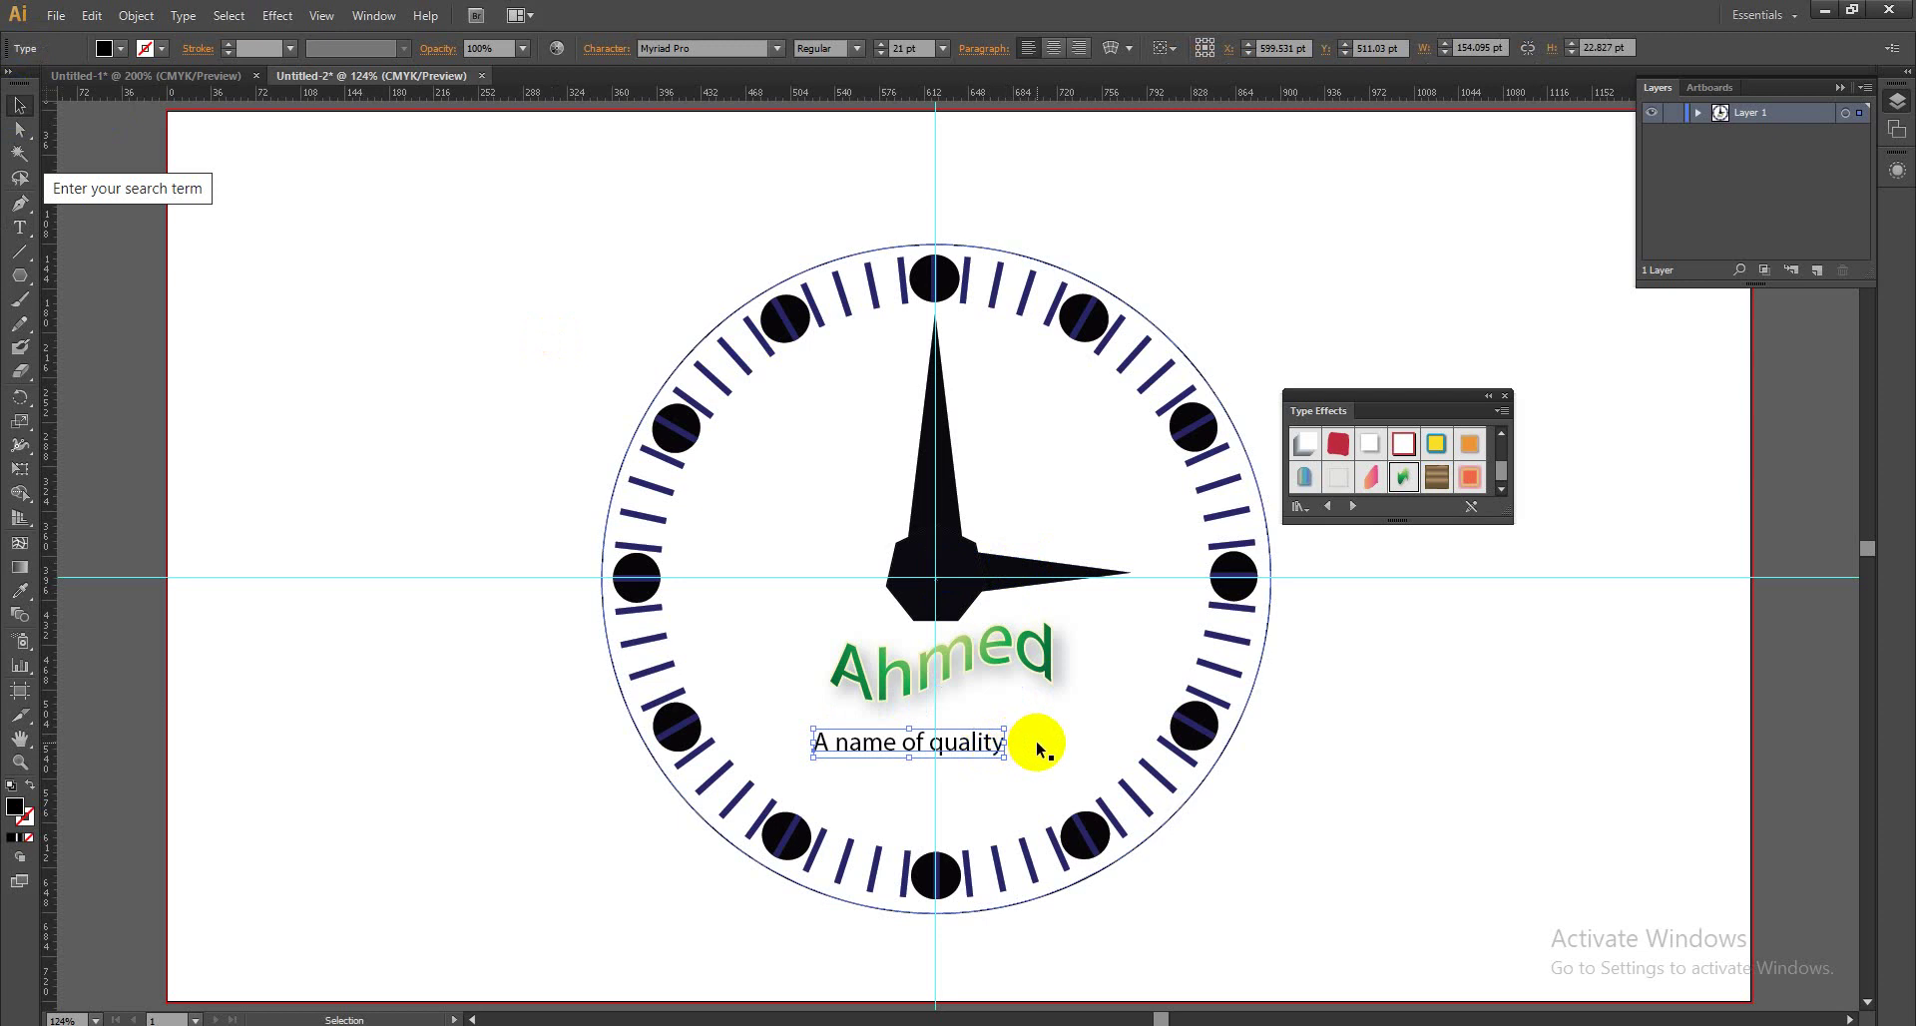
pyautogui.press('Right')
pyautogui.press('Right')
pyautogui.press('Right')
pyautogui.press('Right')
pyautogui.press('Right')
pyautogui.press('Right')
pyautogui.press('Right')
pyautogui.press('Right')
pyautogui.press('Right')
pyautogui.press('Right')
pyautogui.press('Right')
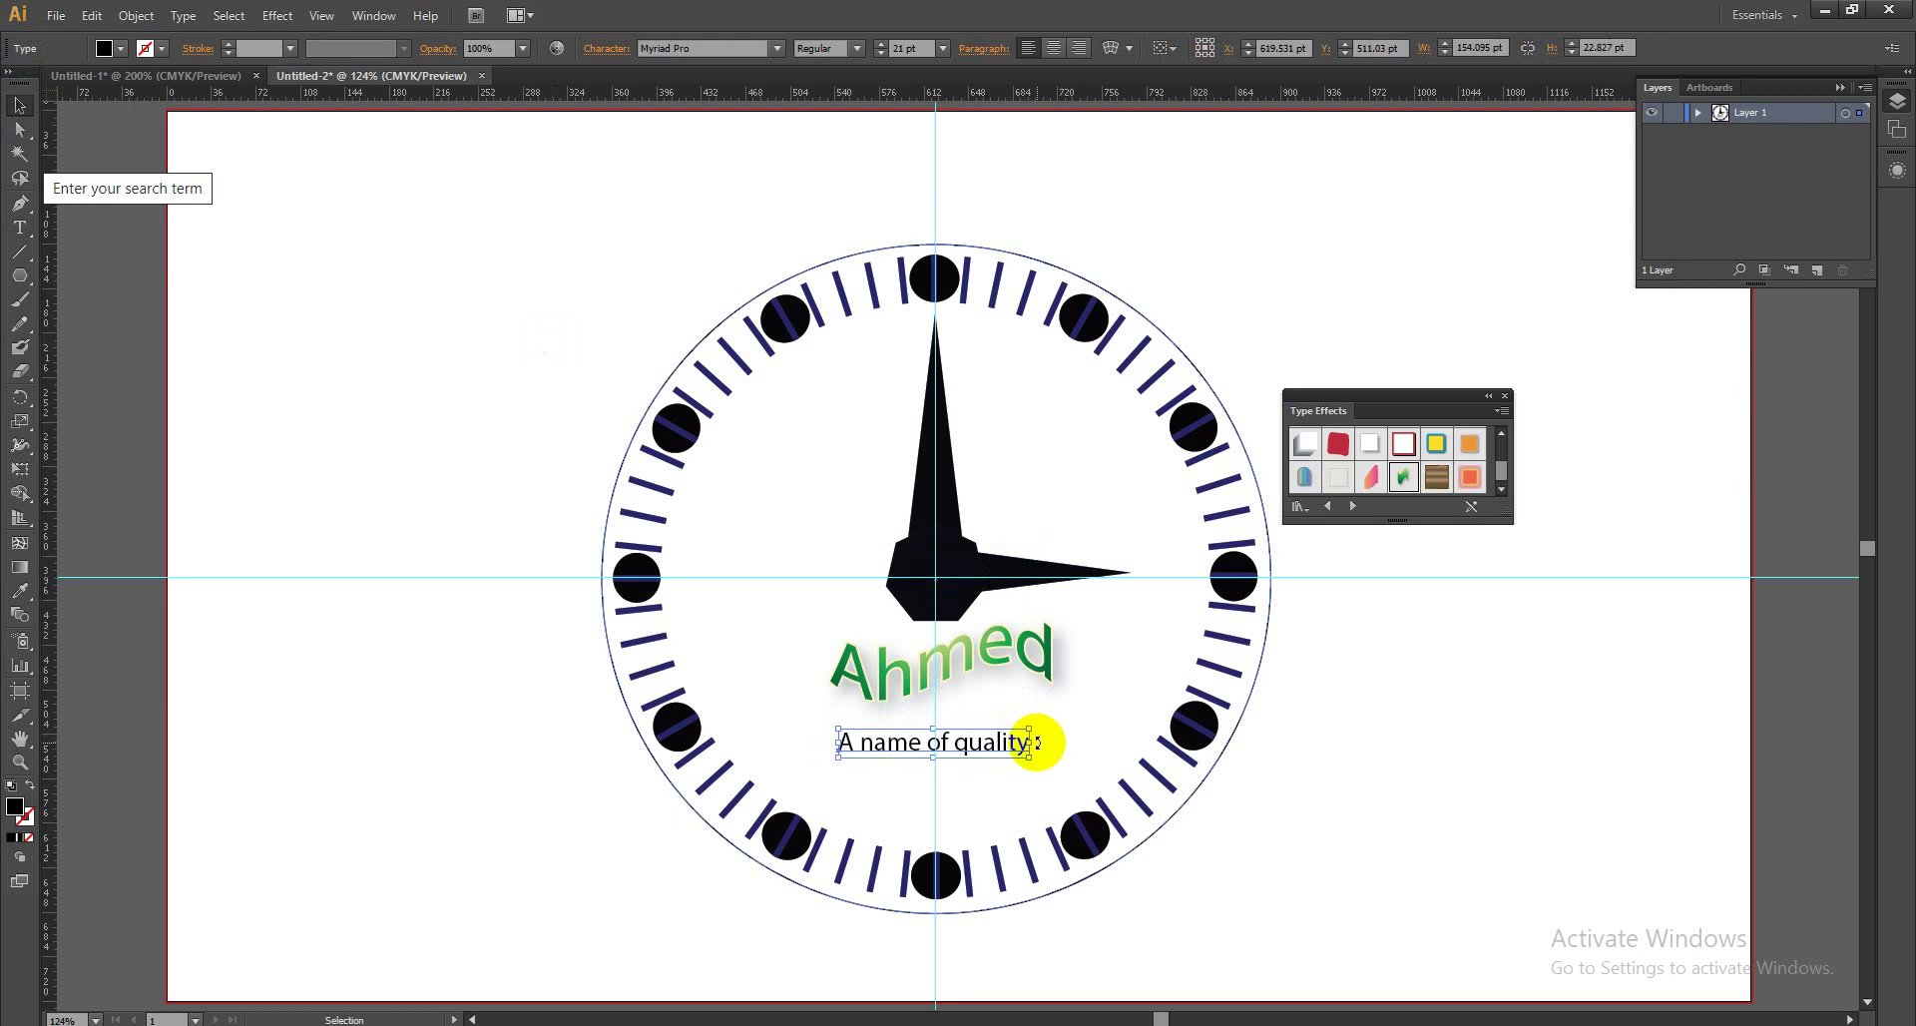
pyautogui.press('Right')
pyautogui.press('Down')
pyautogui.press('Down')
pyautogui.press('Down')
pyautogui.press('Down')
pyautogui.press('Down')
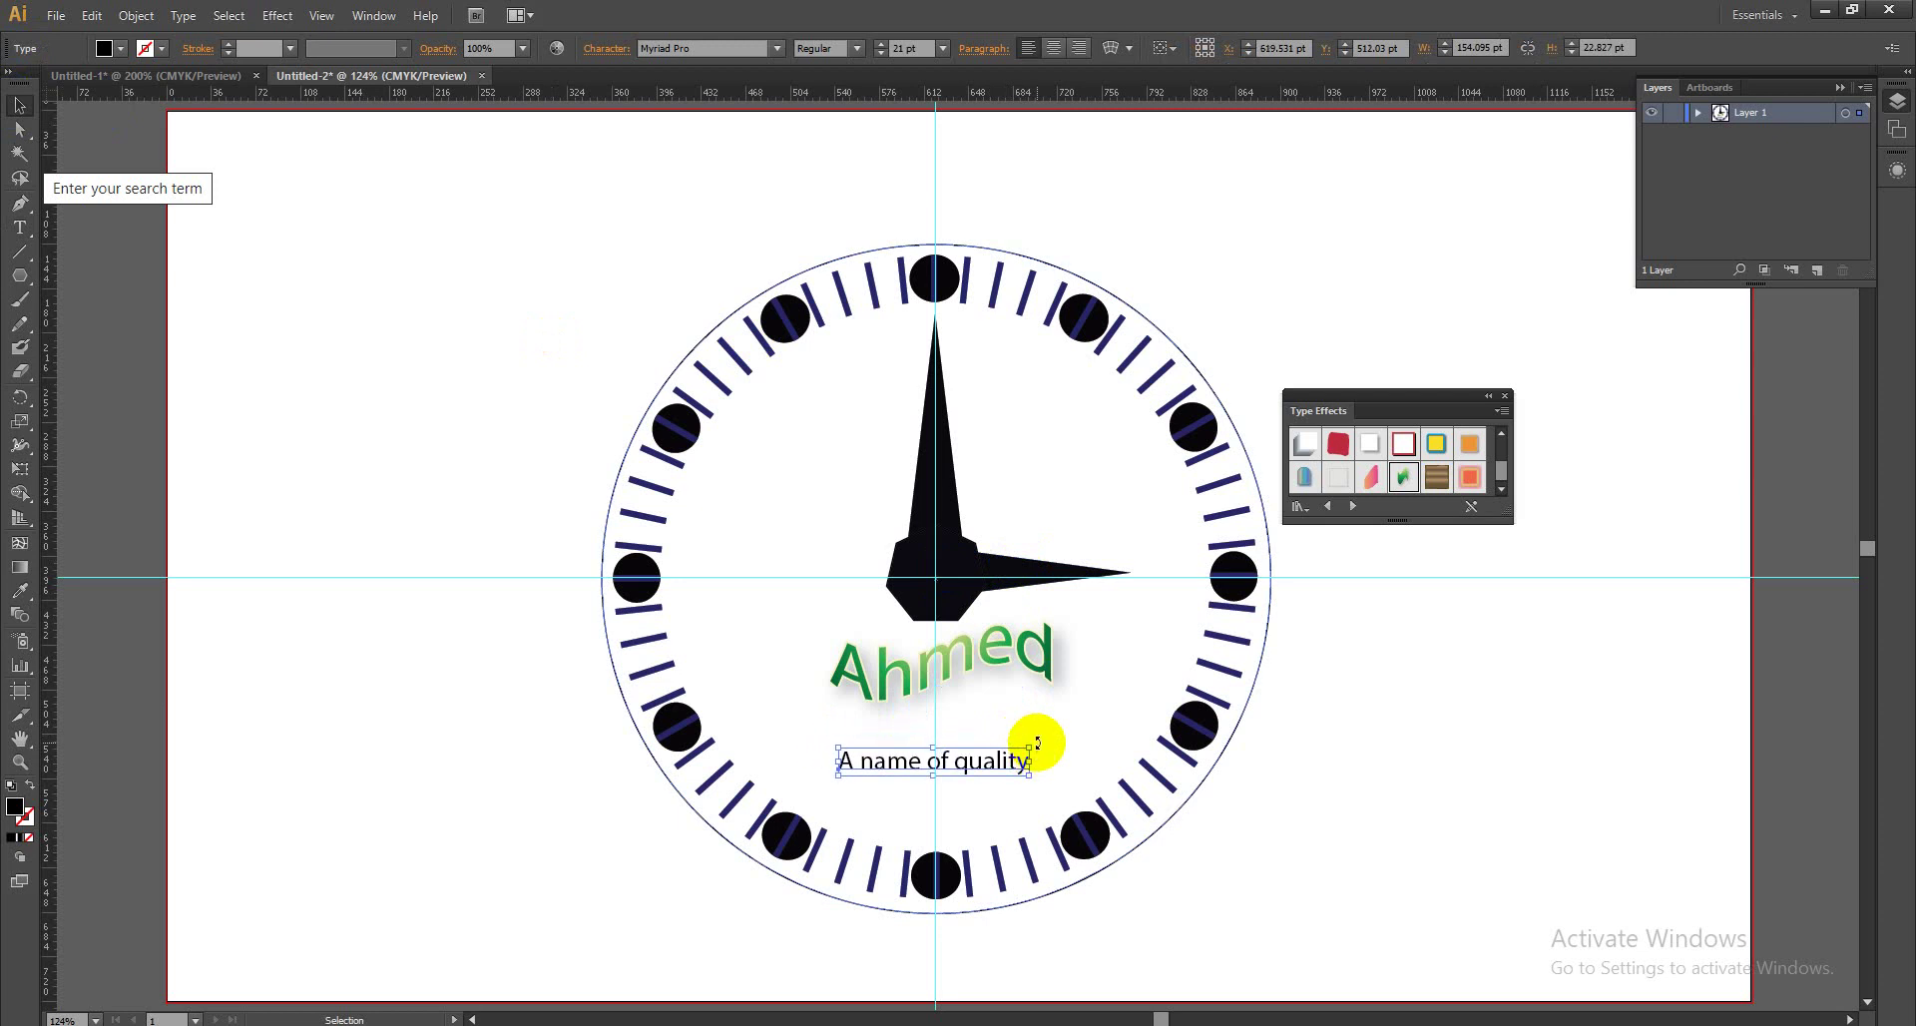
pyautogui.press('Down')
pyautogui.press('Right')
pyautogui.press('Right')
pyautogui.press('Right')
pyautogui.click(1377, 789)
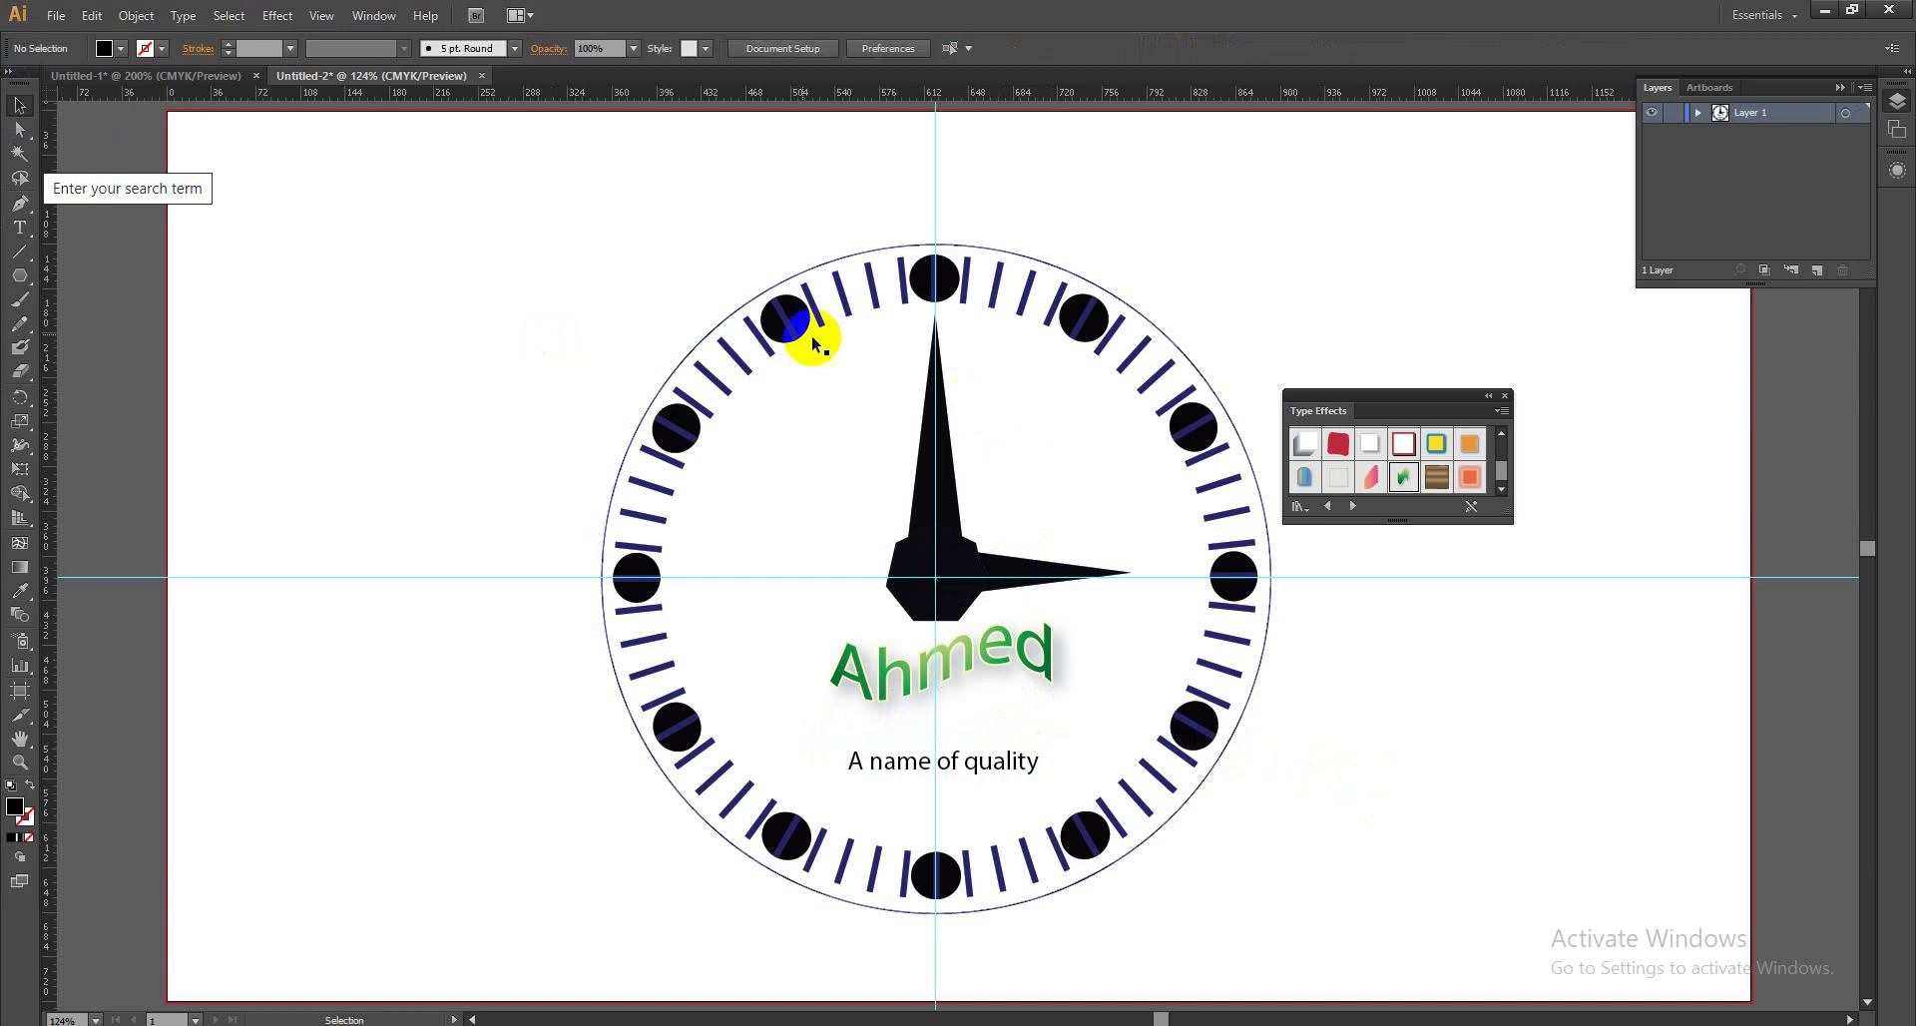
# With the outer circle selected, open the Decorative > Decorative_Scatter brush library.
pyautogui.click(749, 311)
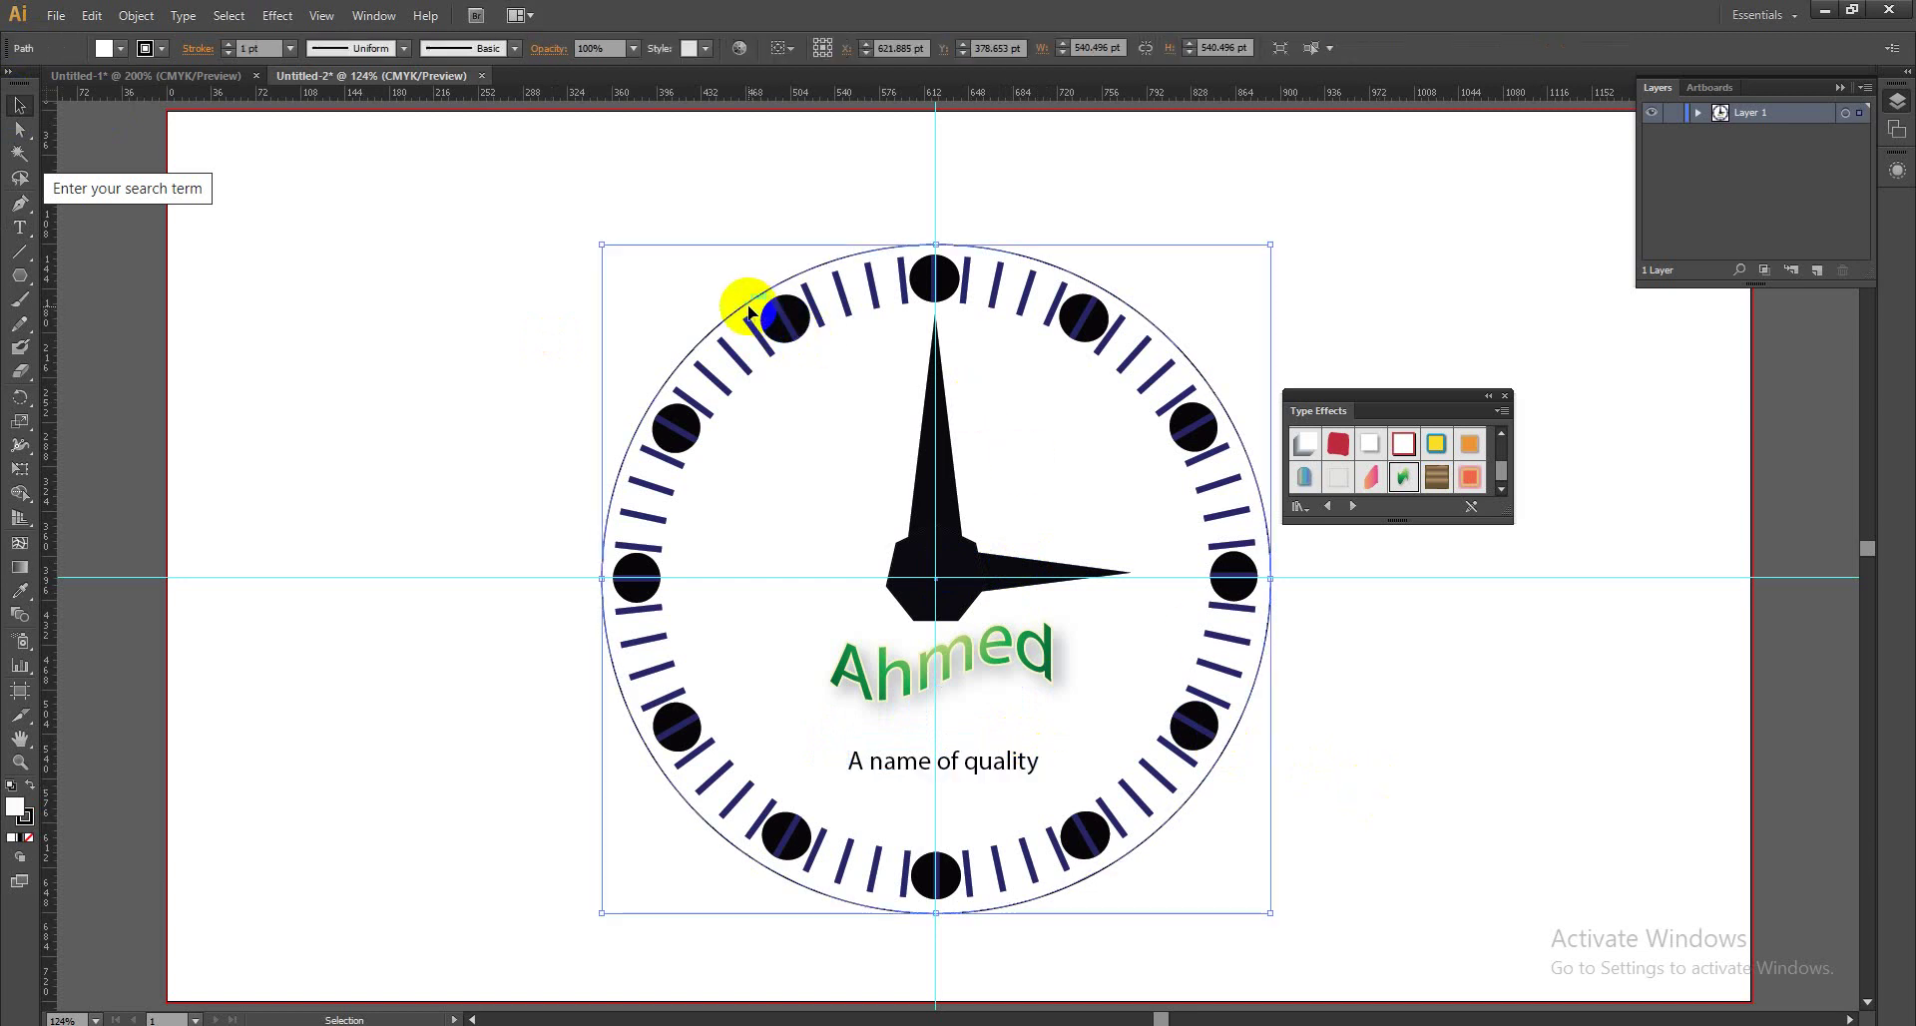
pyautogui.click(373, 16)
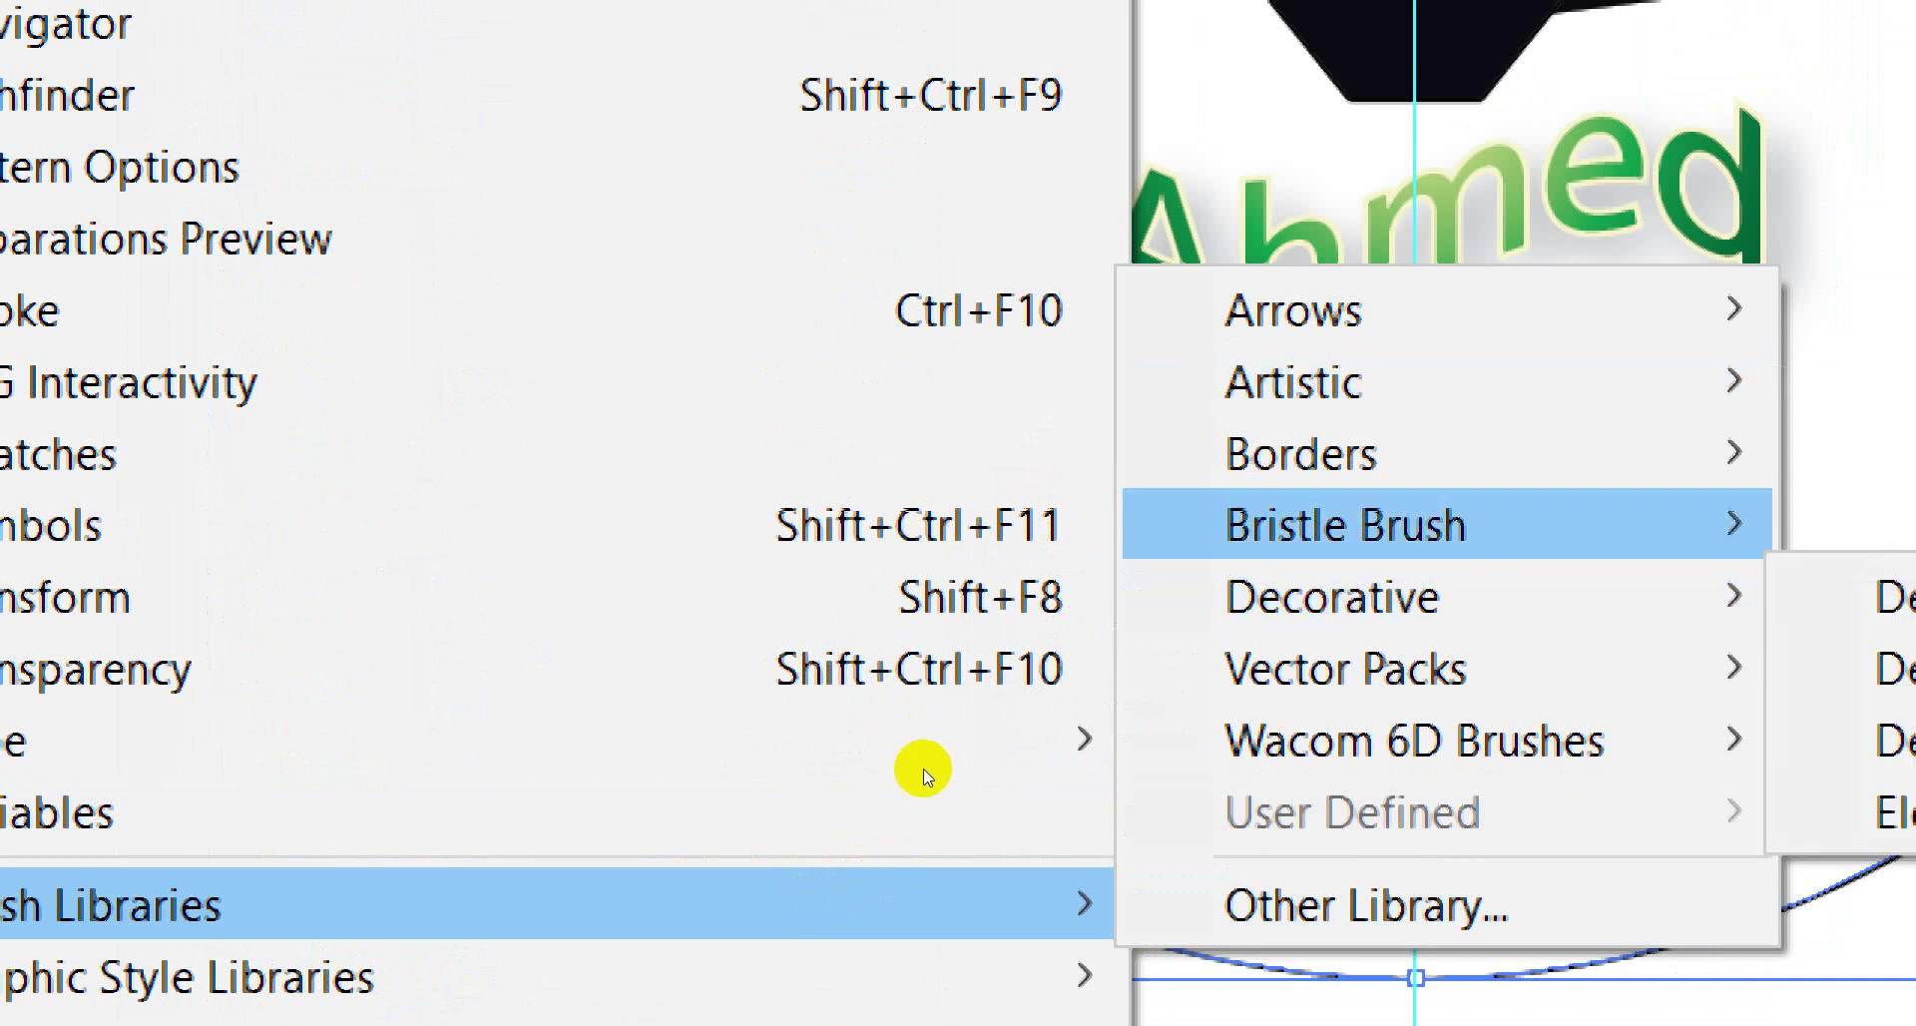
pyautogui.moveTo(1093, 596)
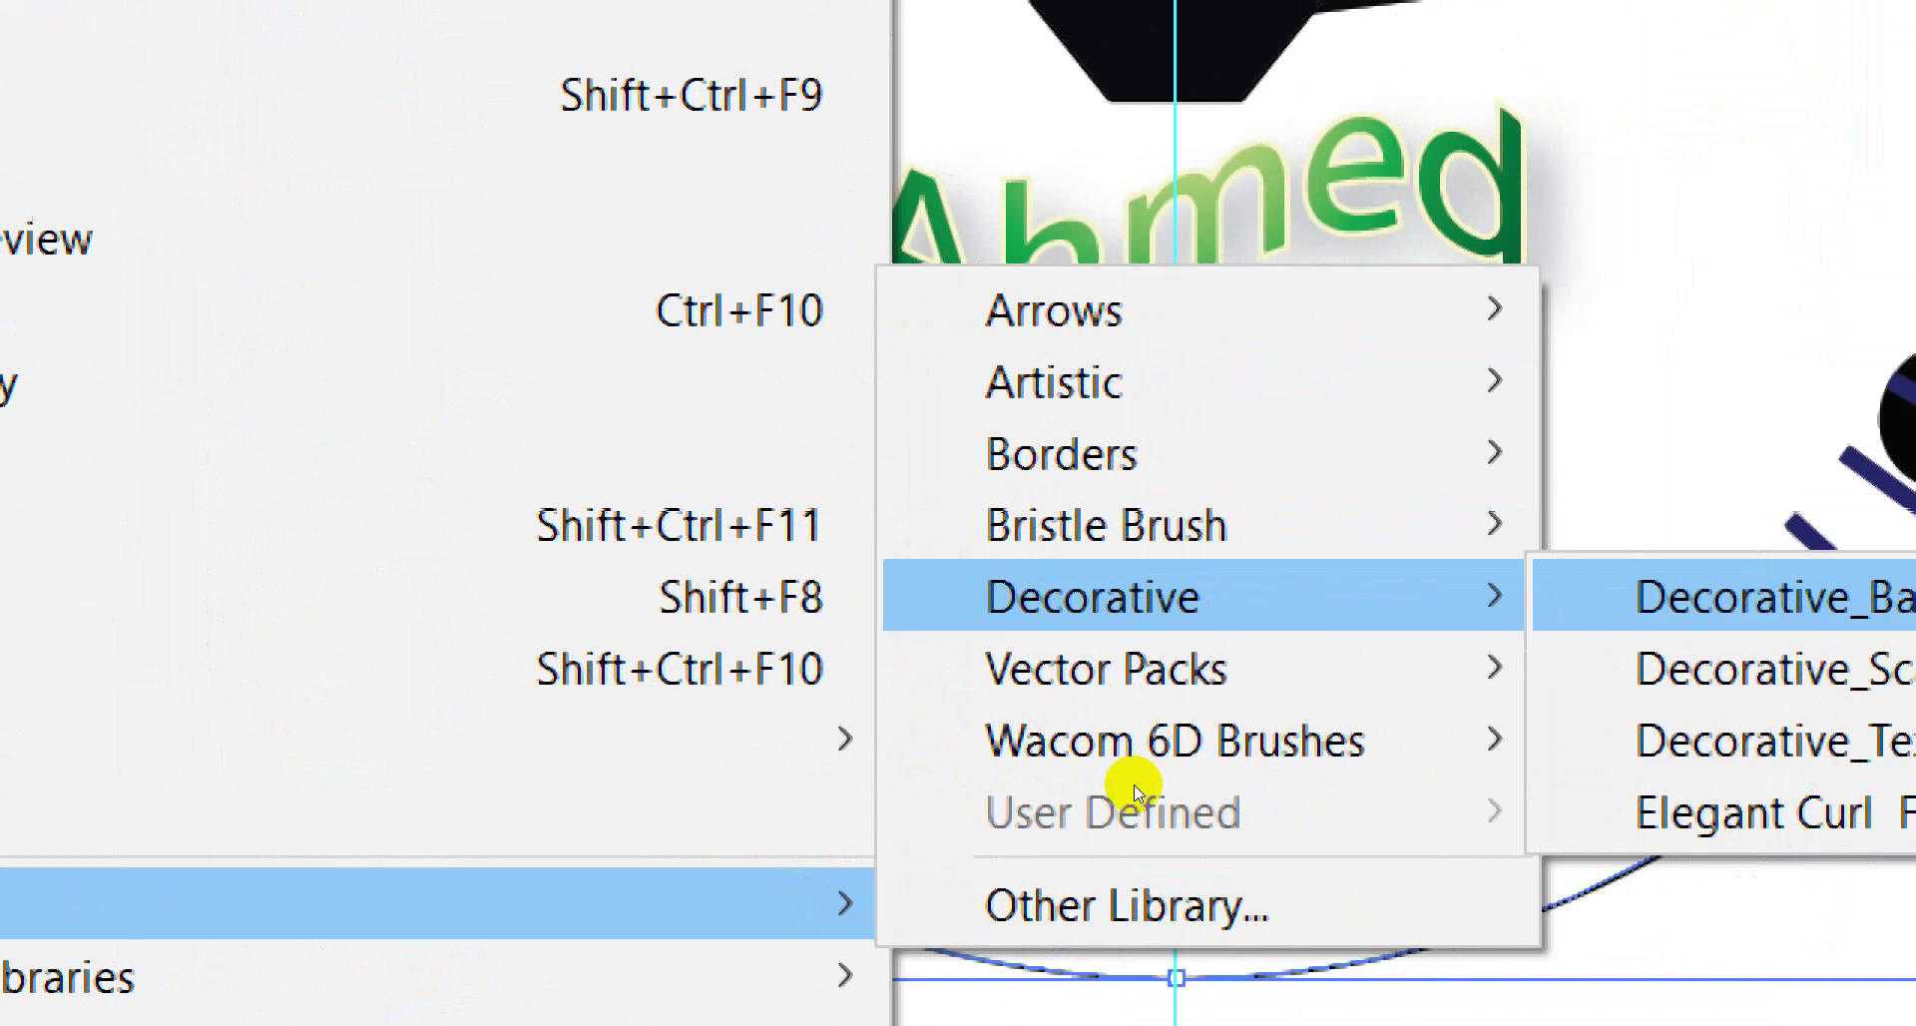
pyautogui.press('Down')
pyautogui.press('Return')
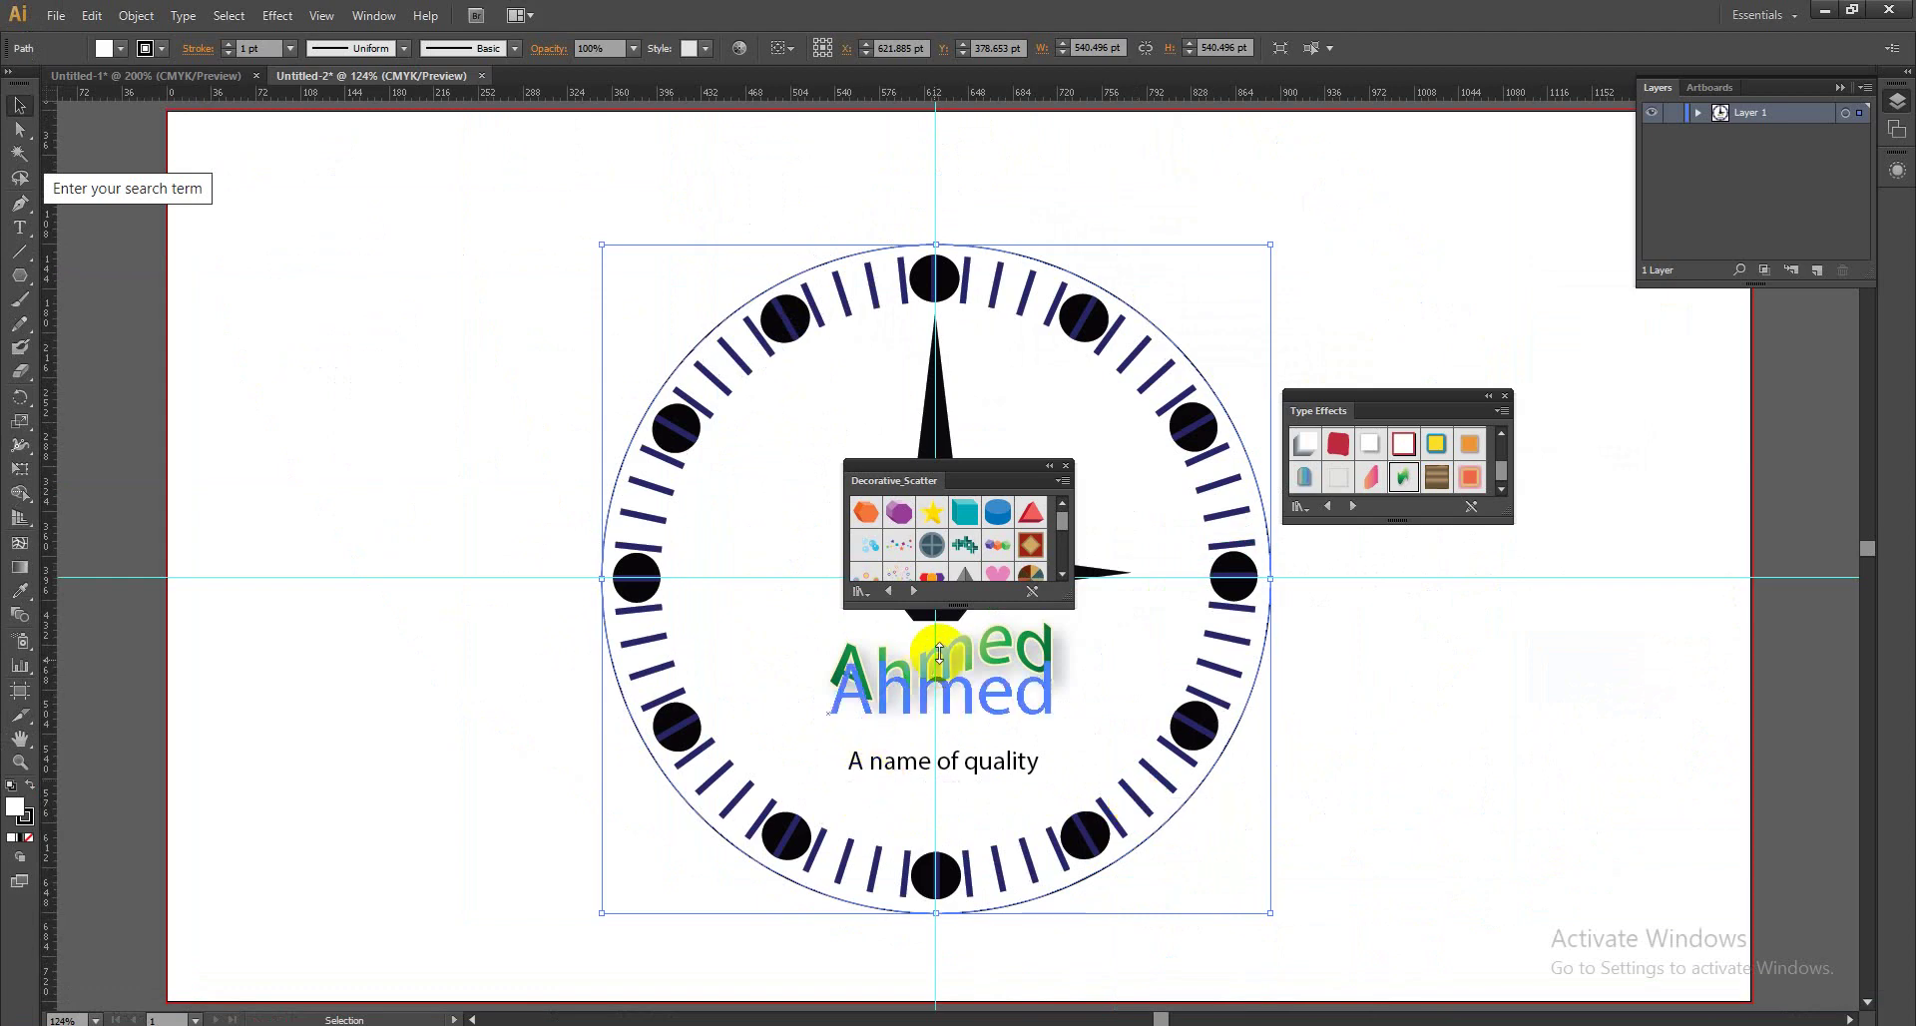
# Try cube, confetti, bubble, snowflake and translucent-shape scatter brushes on the ring.
pyautogui.click(997, 545)
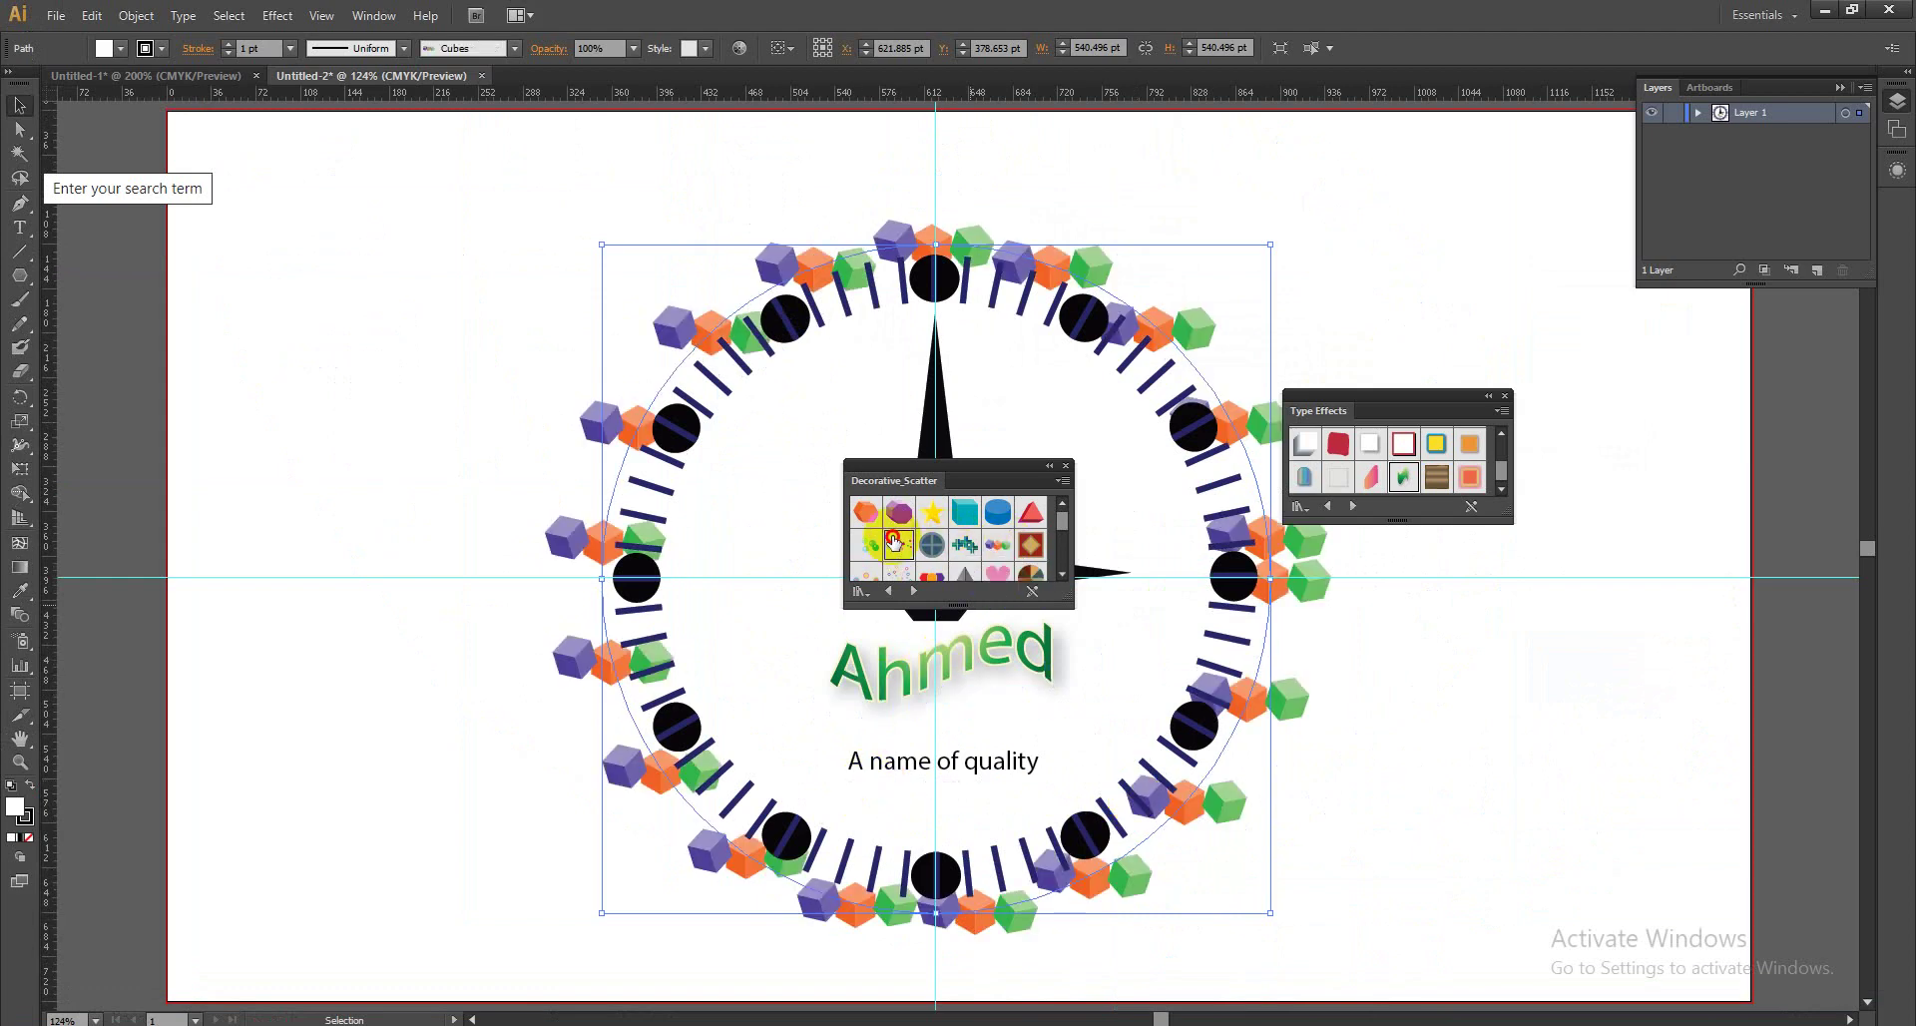
pyautogui.click(895, 544)
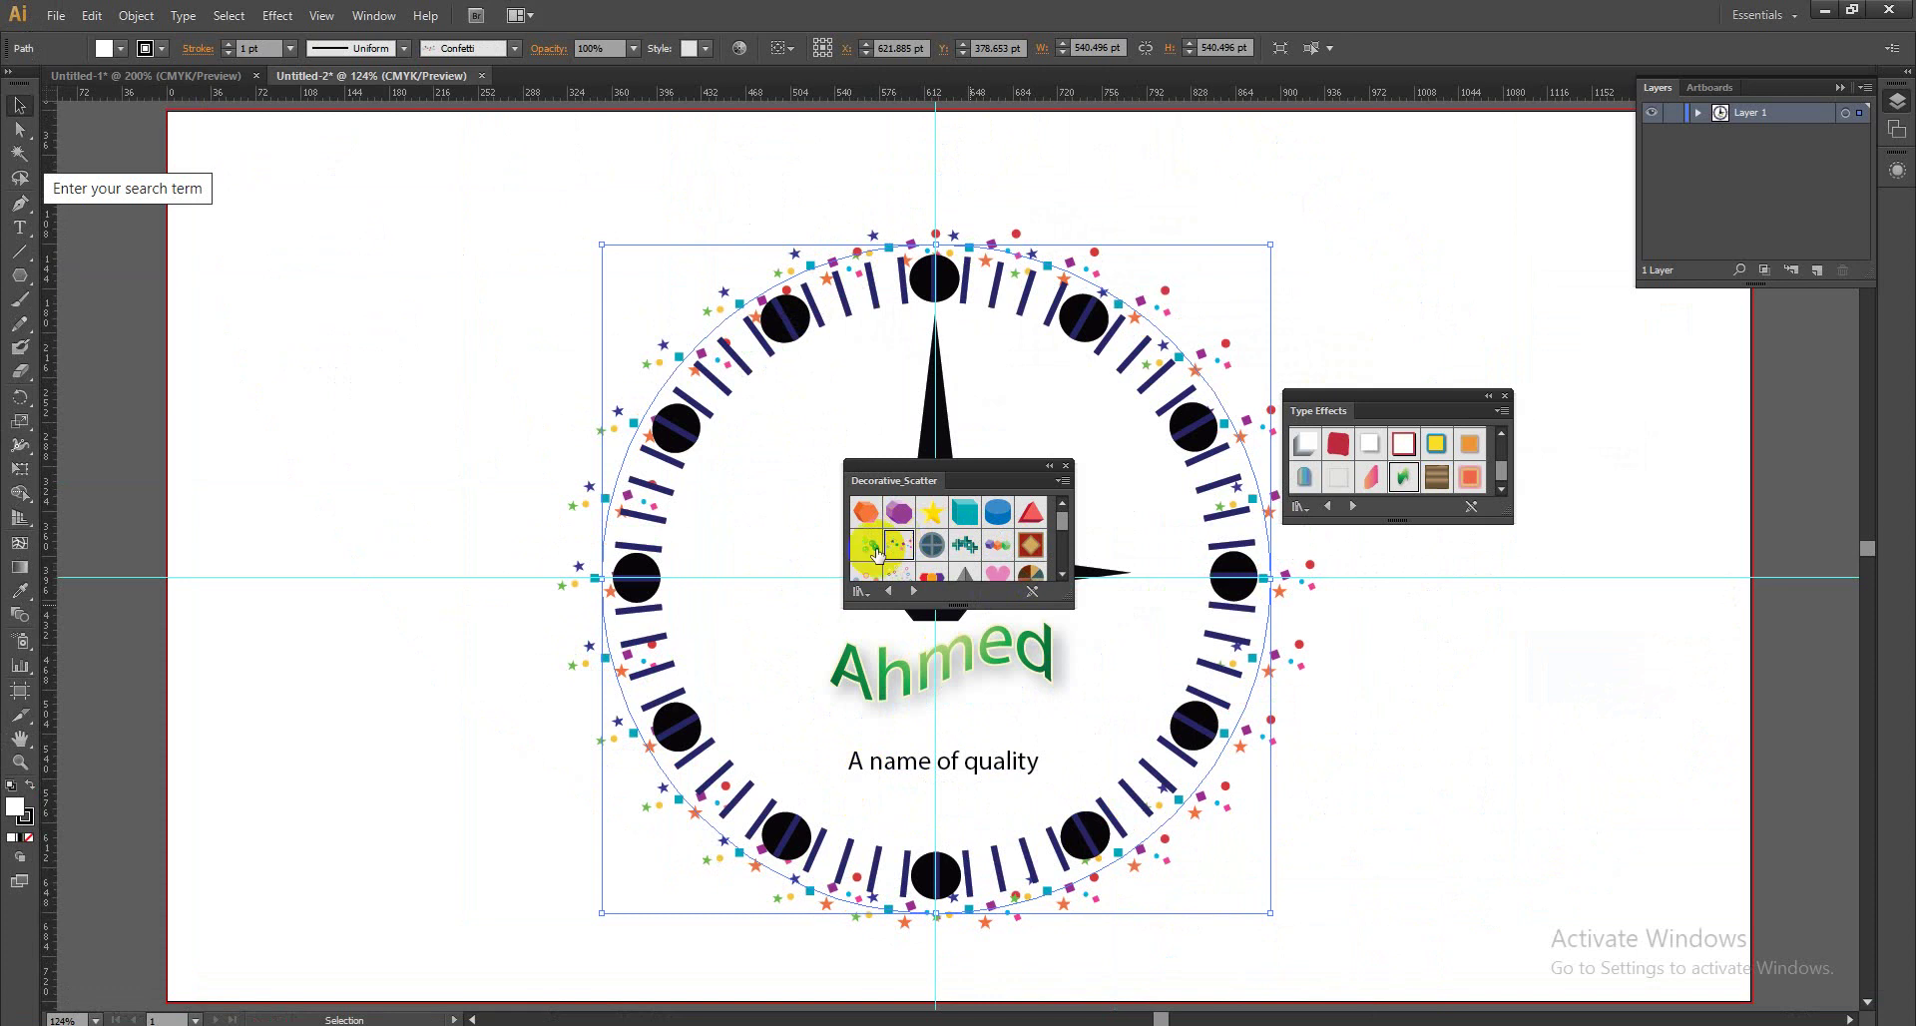
pyautogui.click(866, 544)
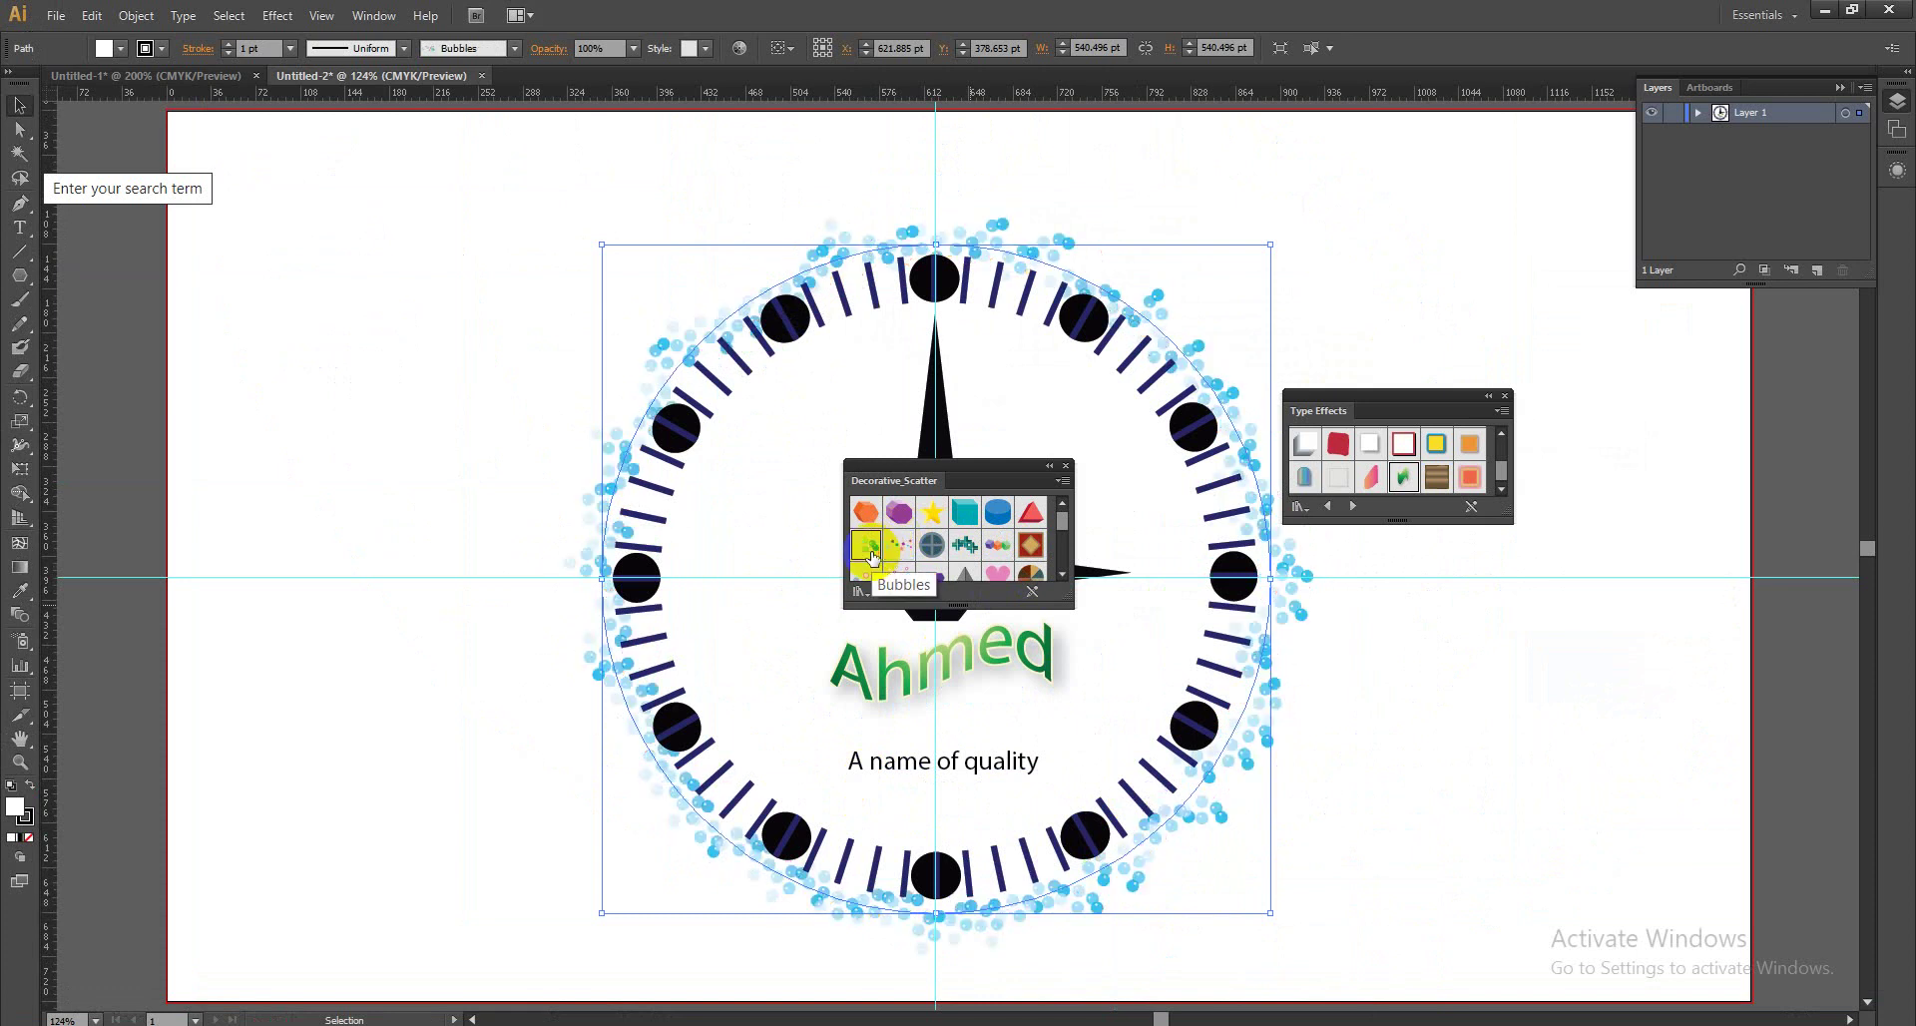
pyautogui.click(1064, 572)
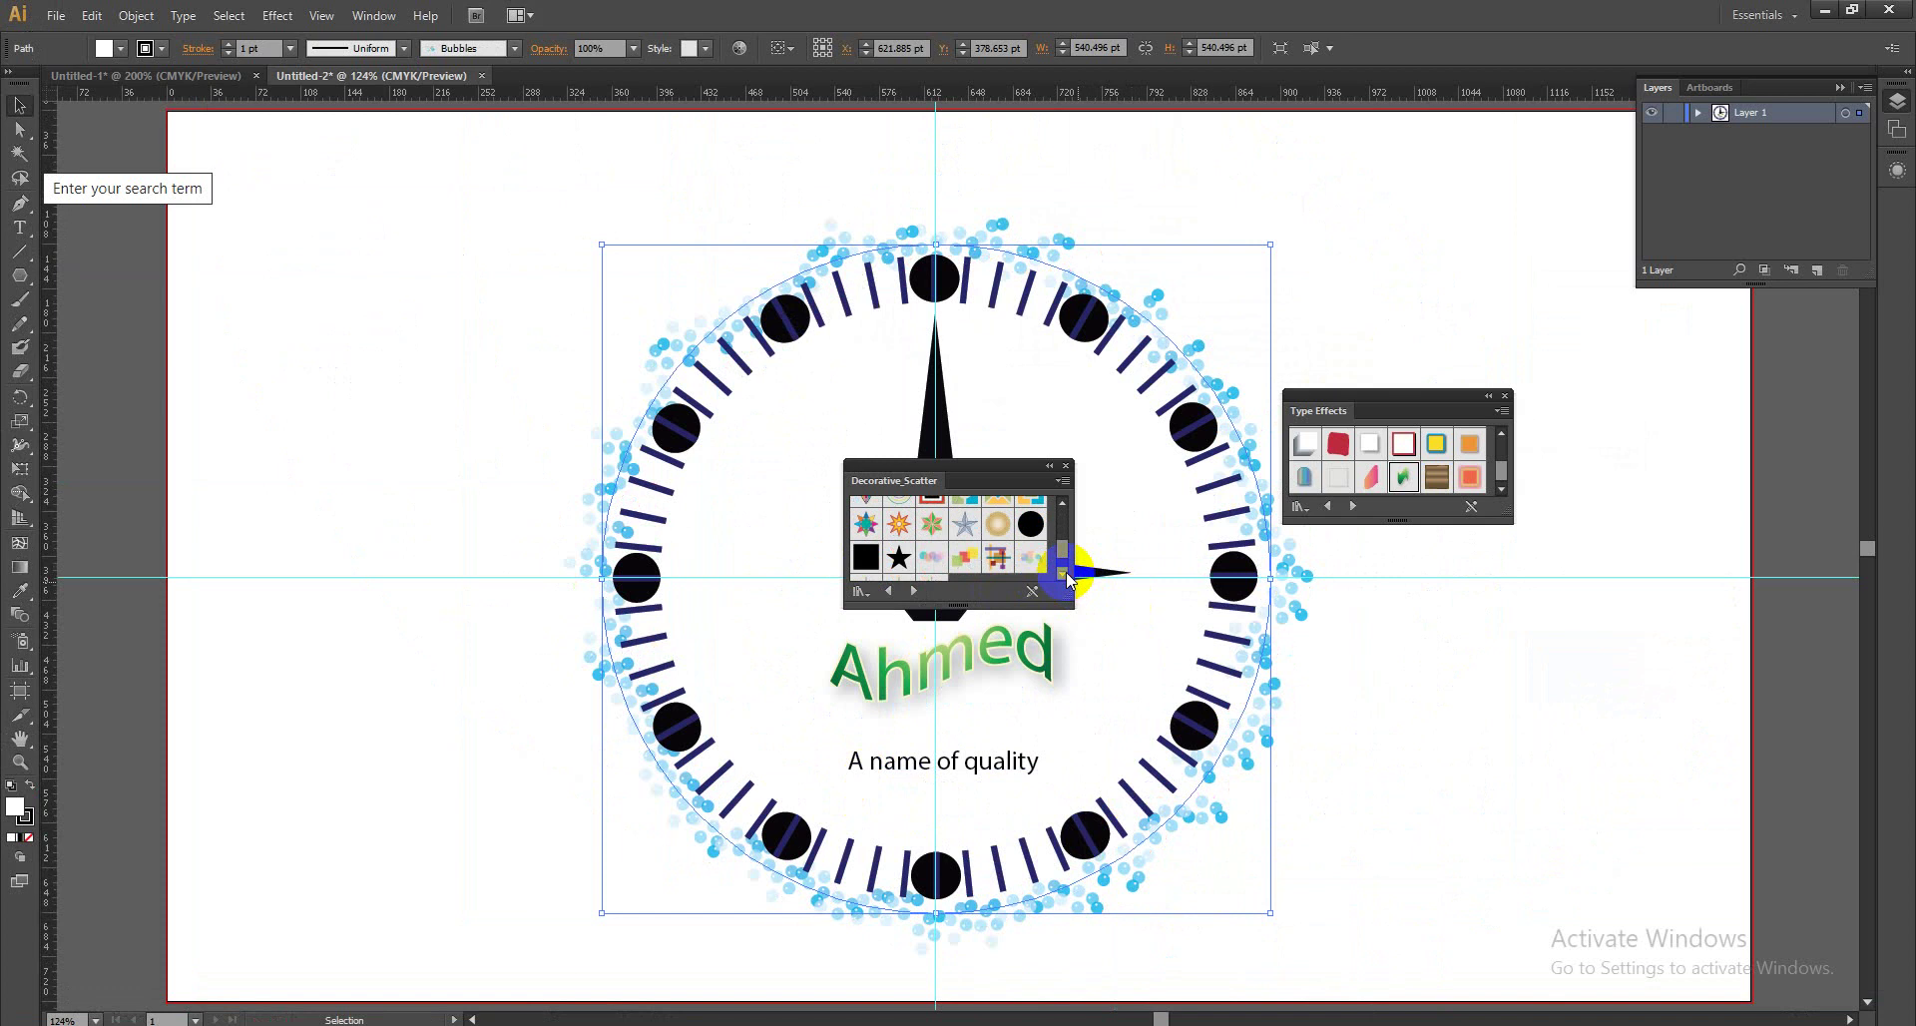
pyautogui.click(1063, 573)
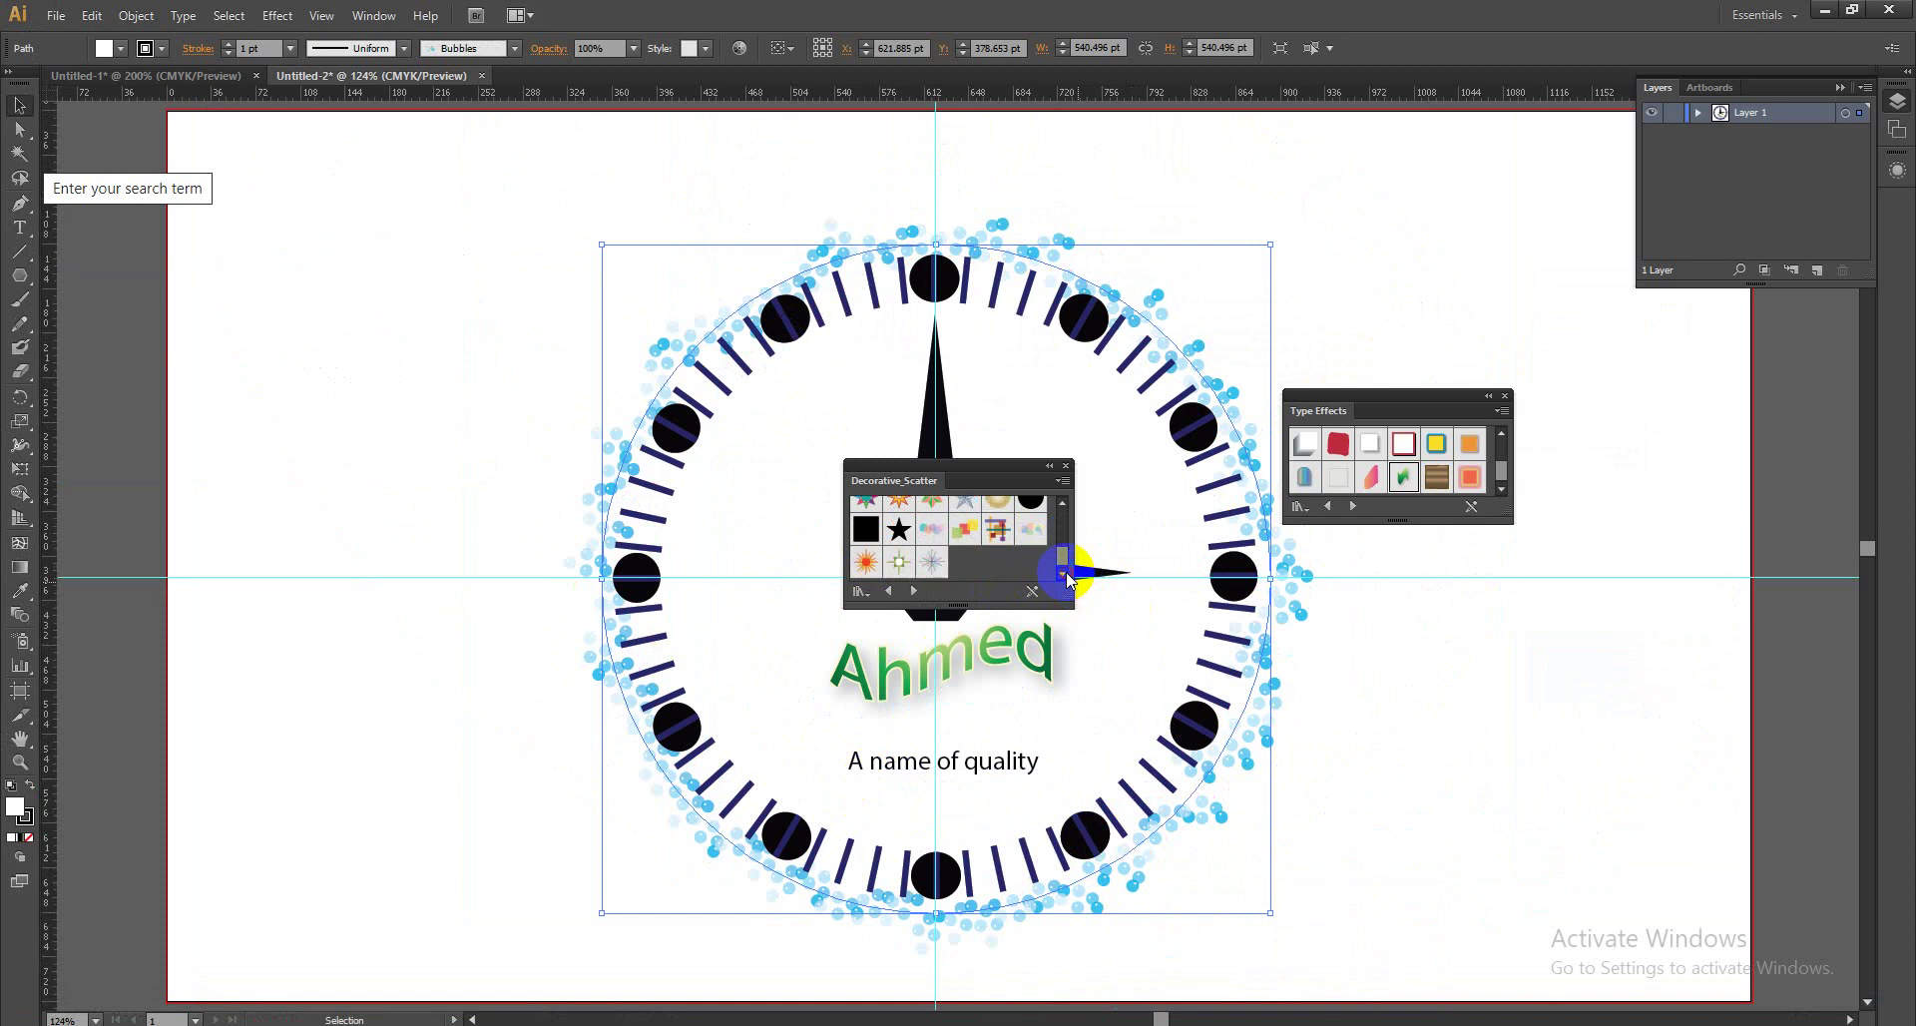
pyautogui.click(926, 565)
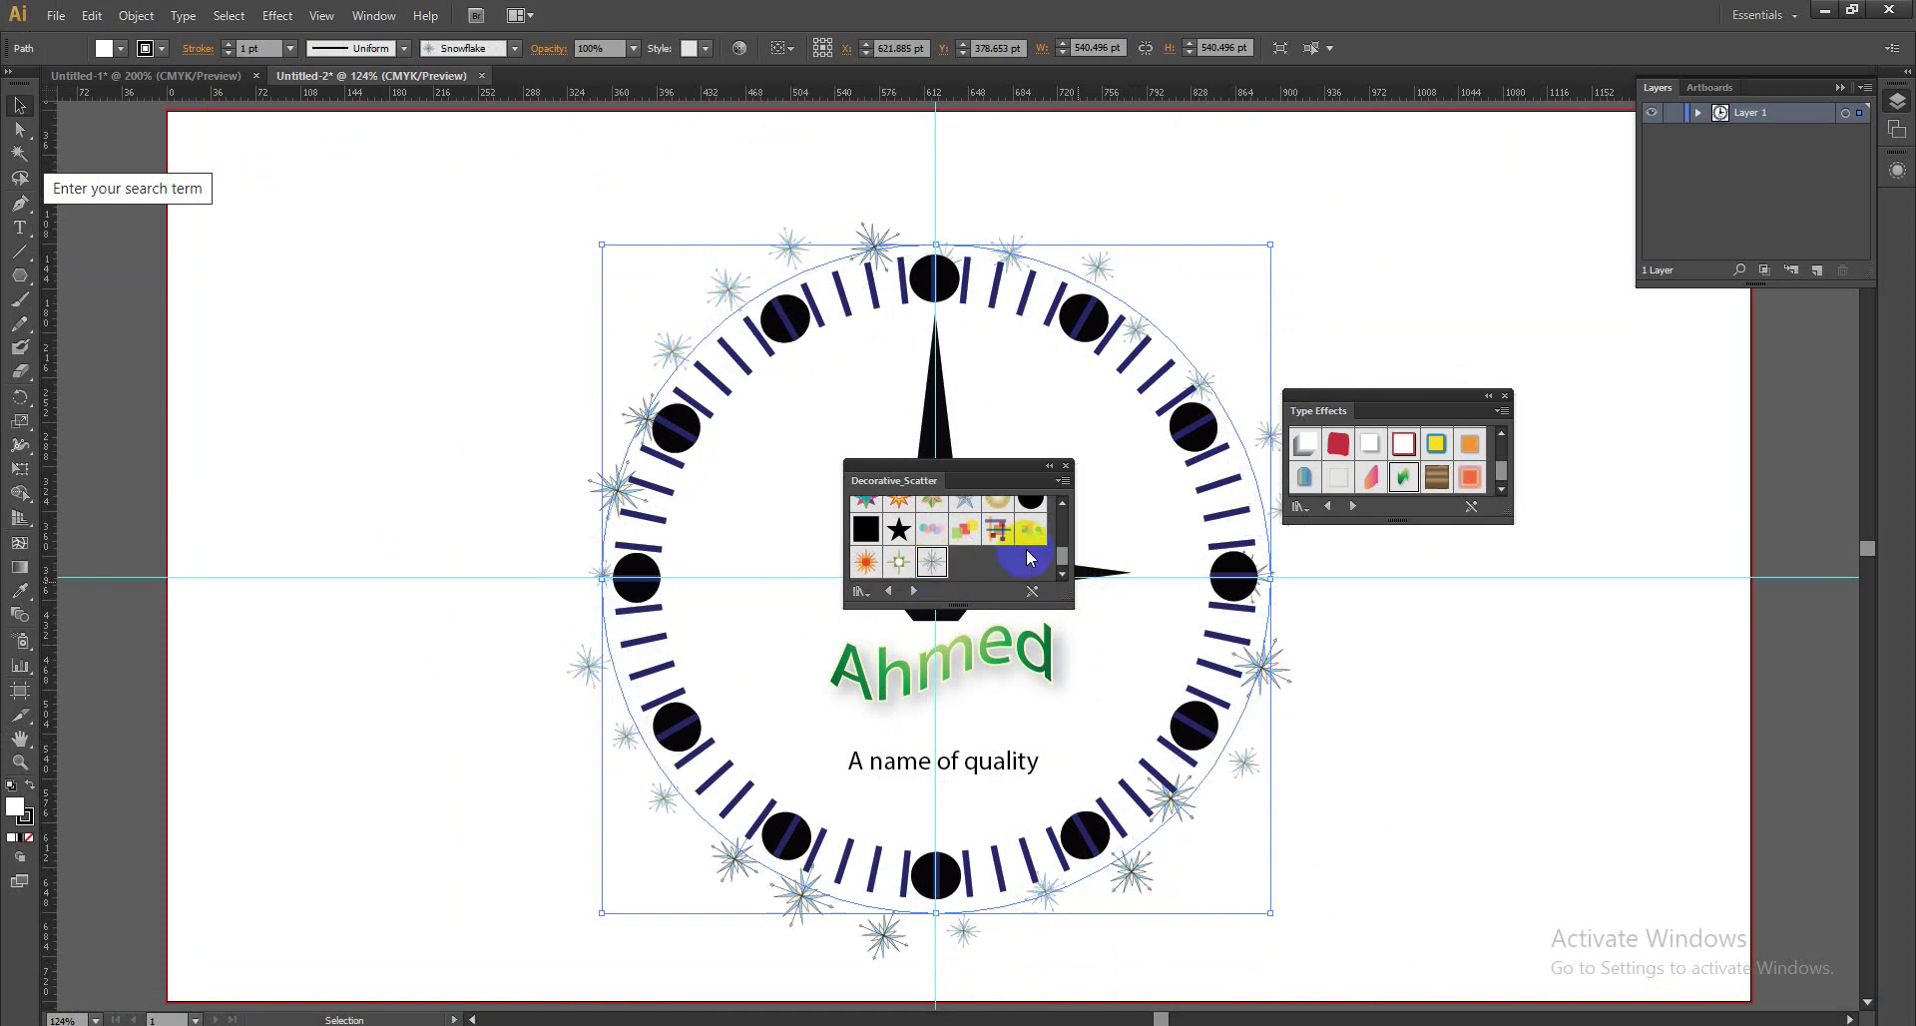
pyautogui.click(1029, 537)
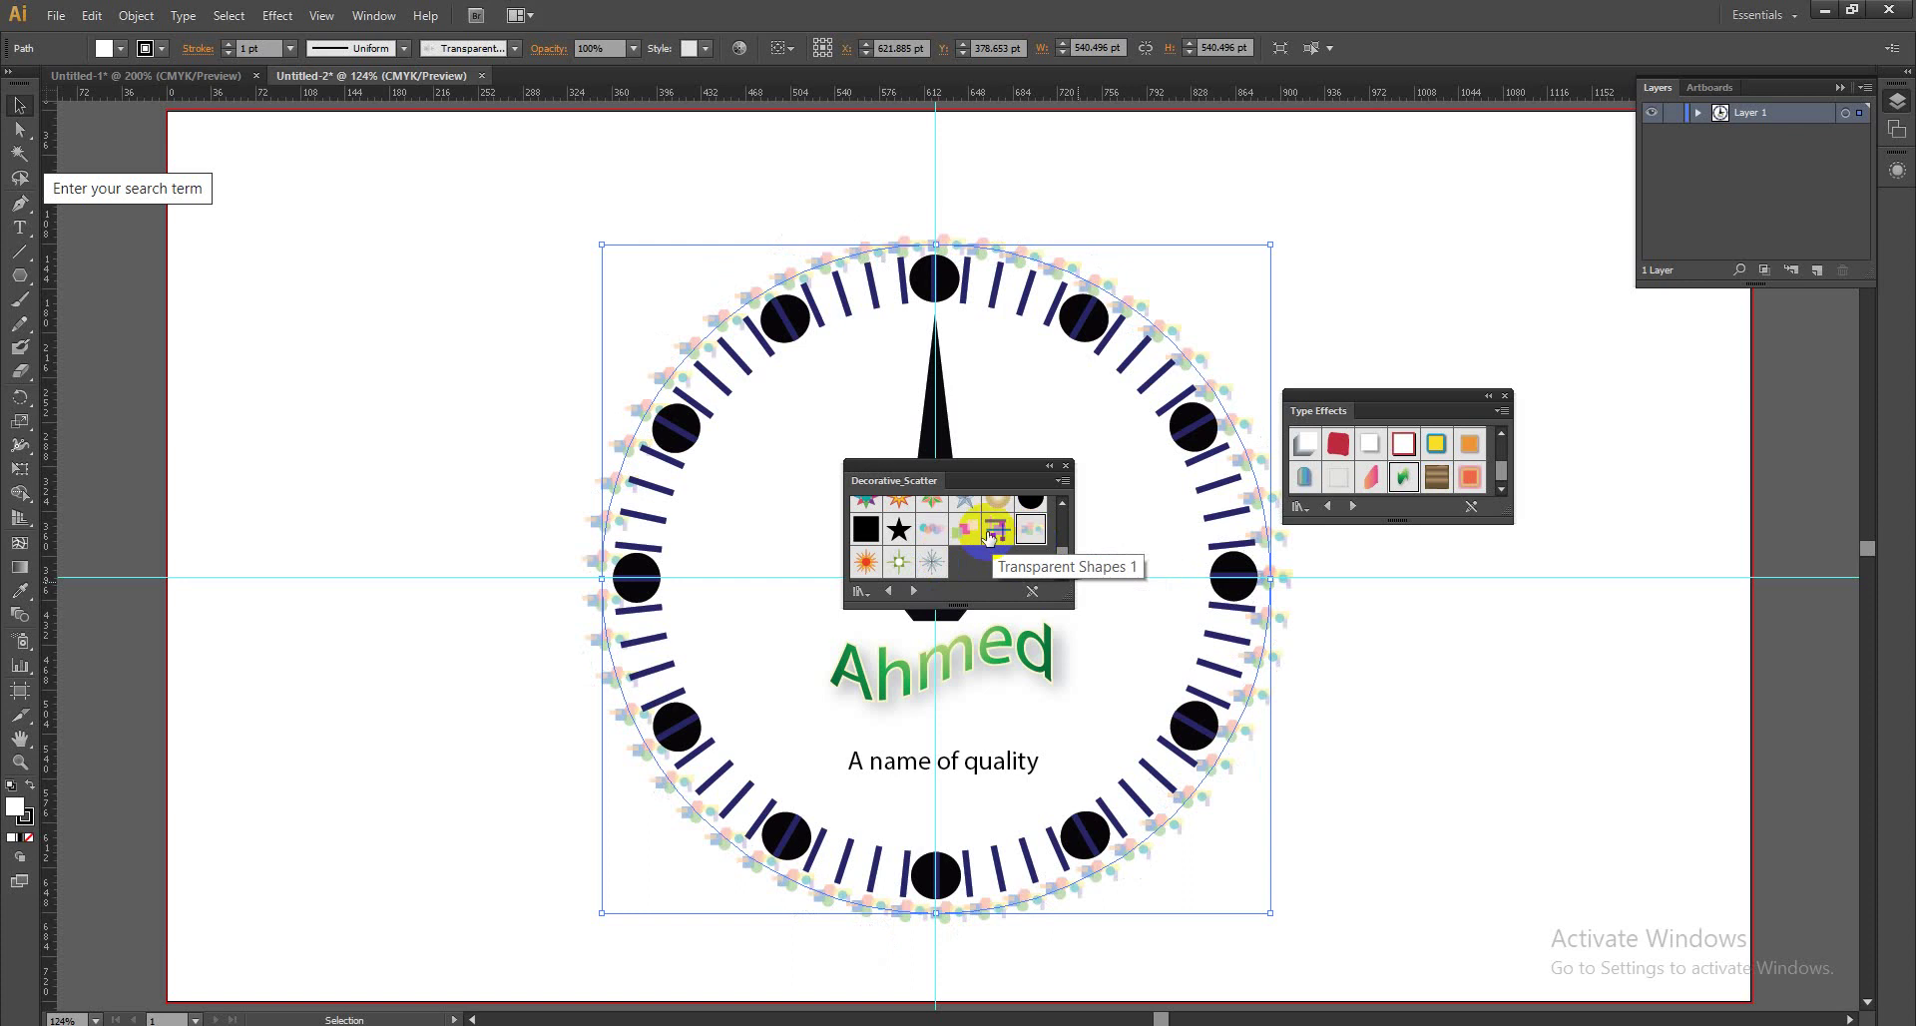
pyautogui.click(943, 522)
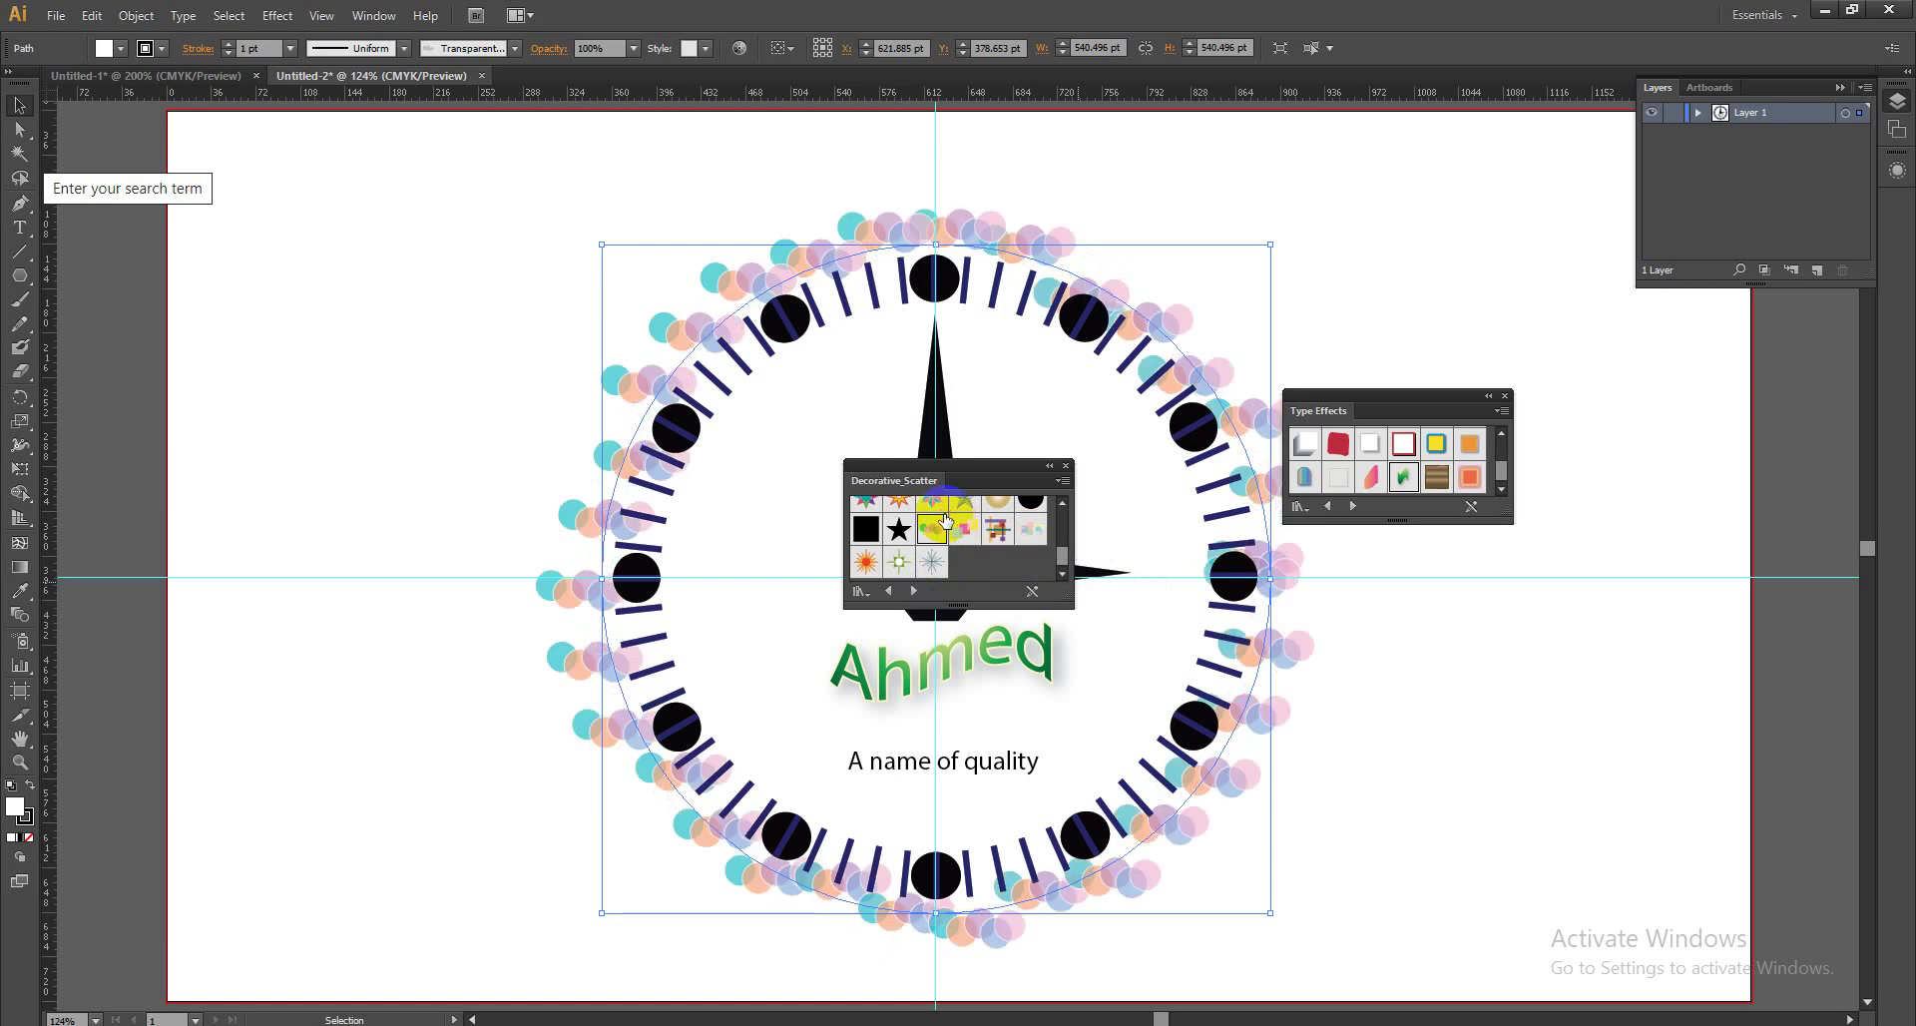
# Browse back through the library, trying the Dots and Bubbles scatter brushes.
pyautogui.click(1062, 505)
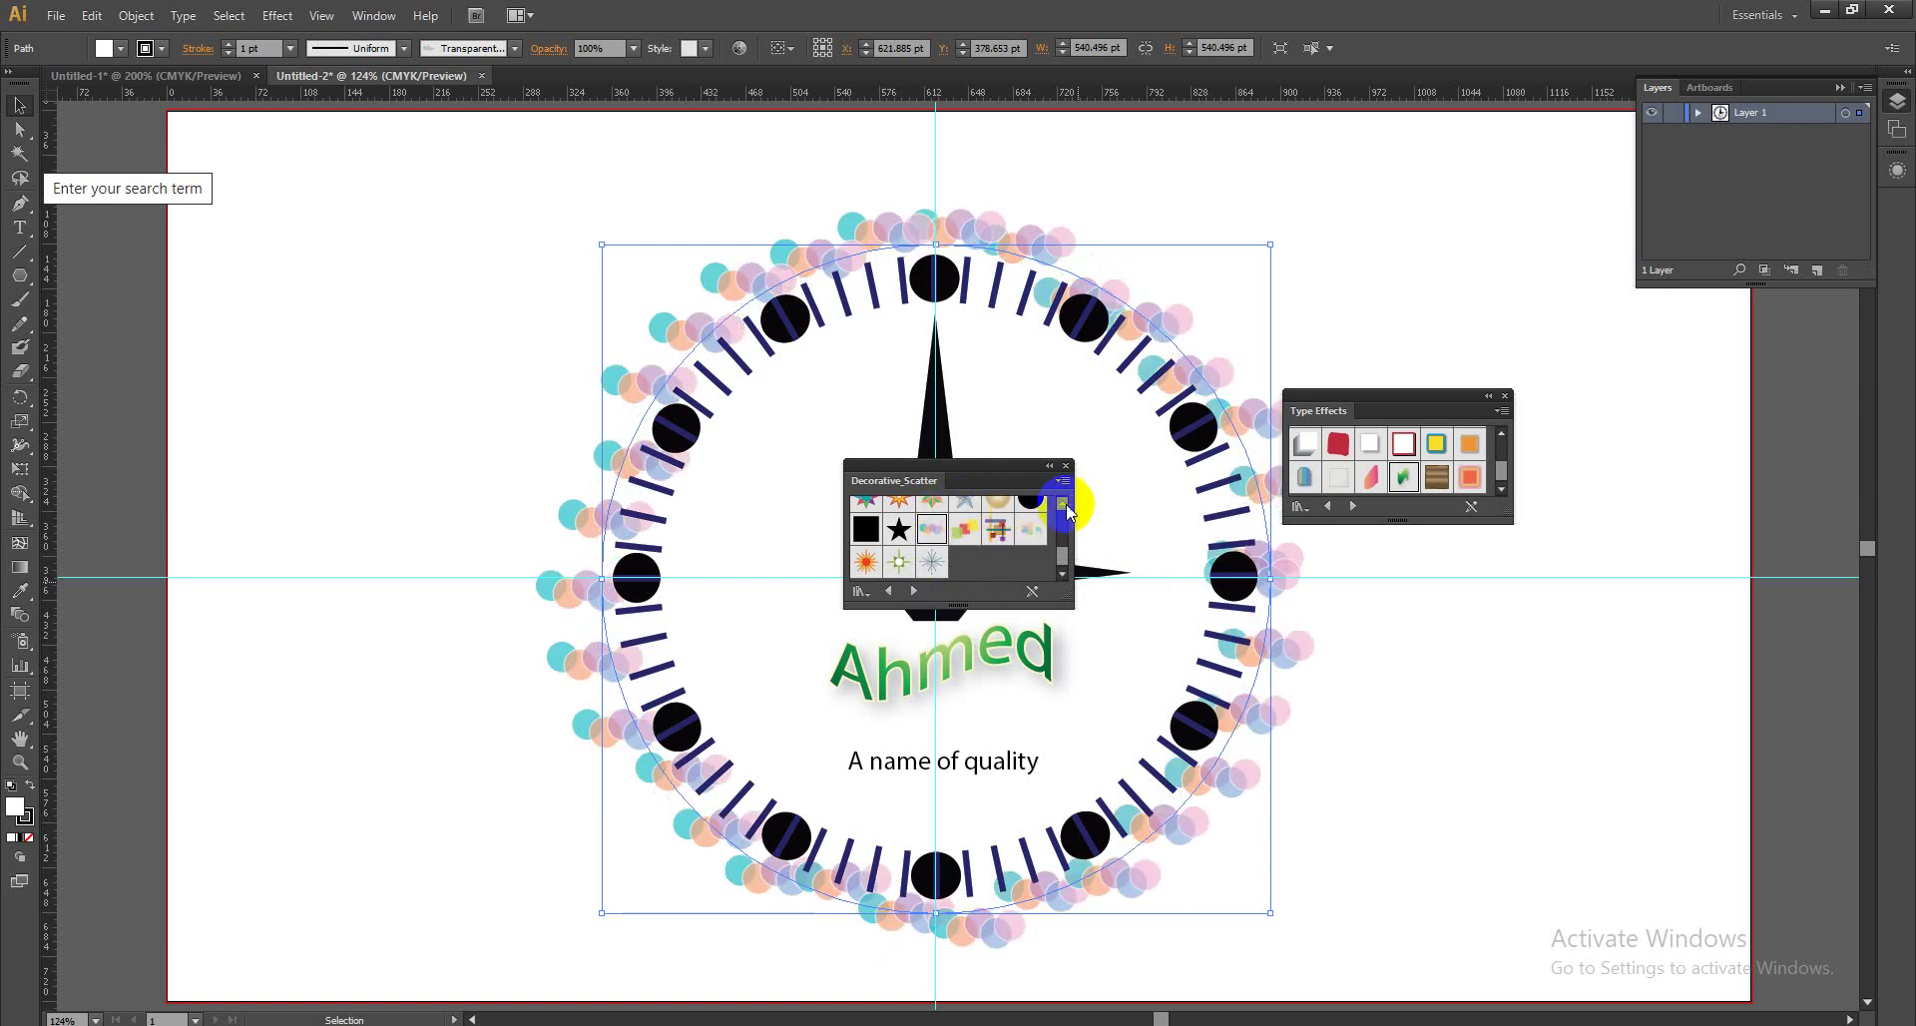
pyautogui.click(1062, 506)
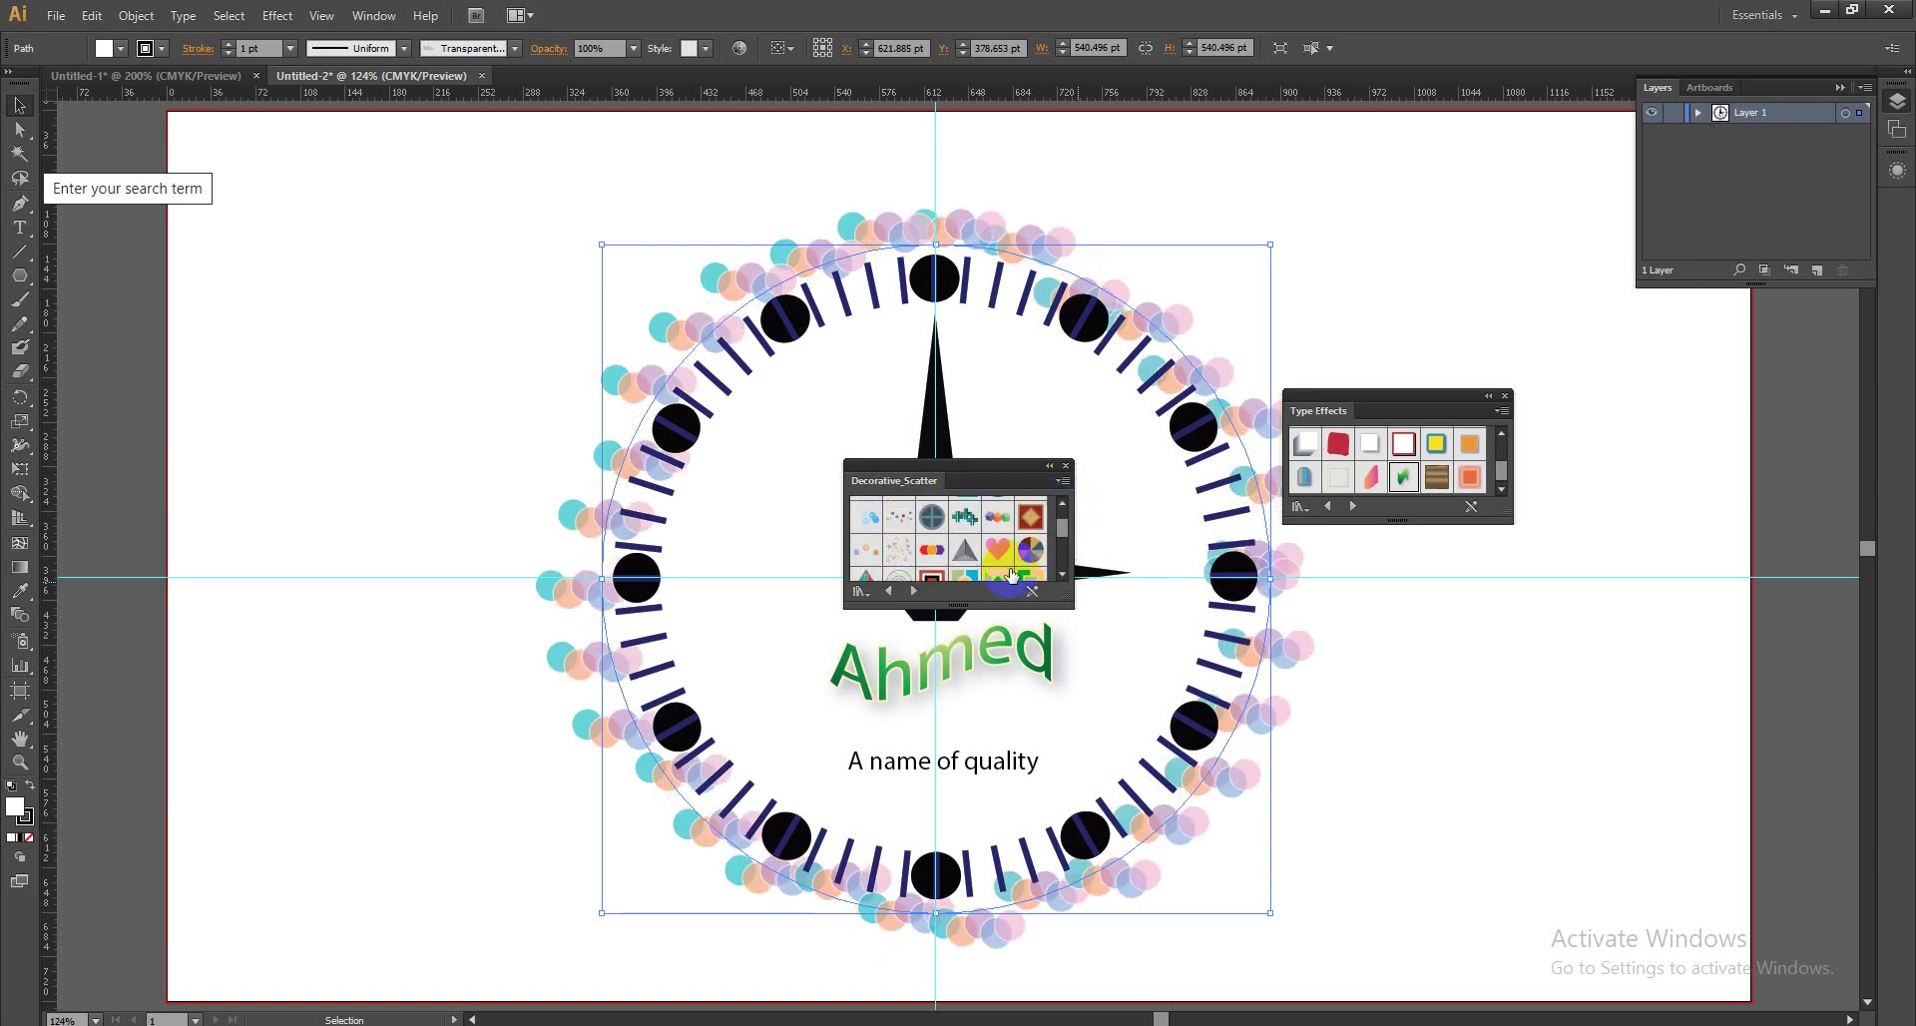
pyautogui.click(1010, 520)
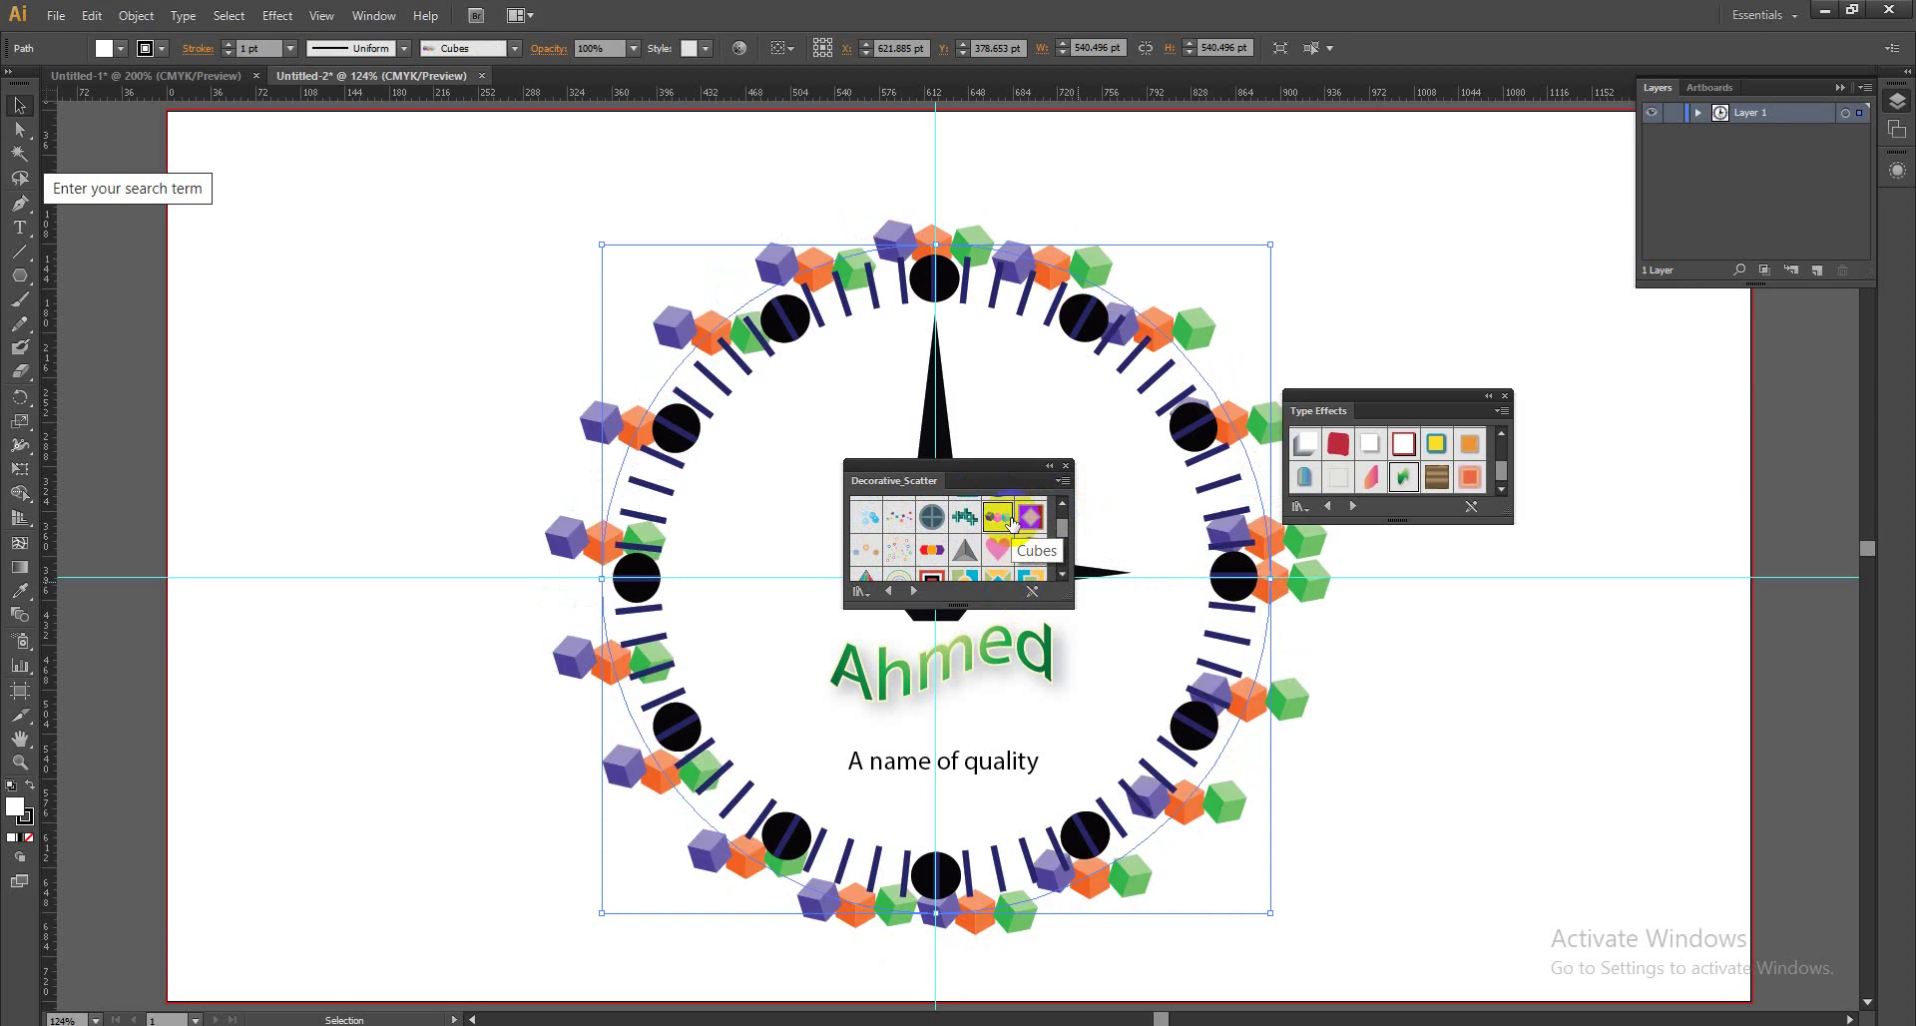
pyautogui.click(934, 549)
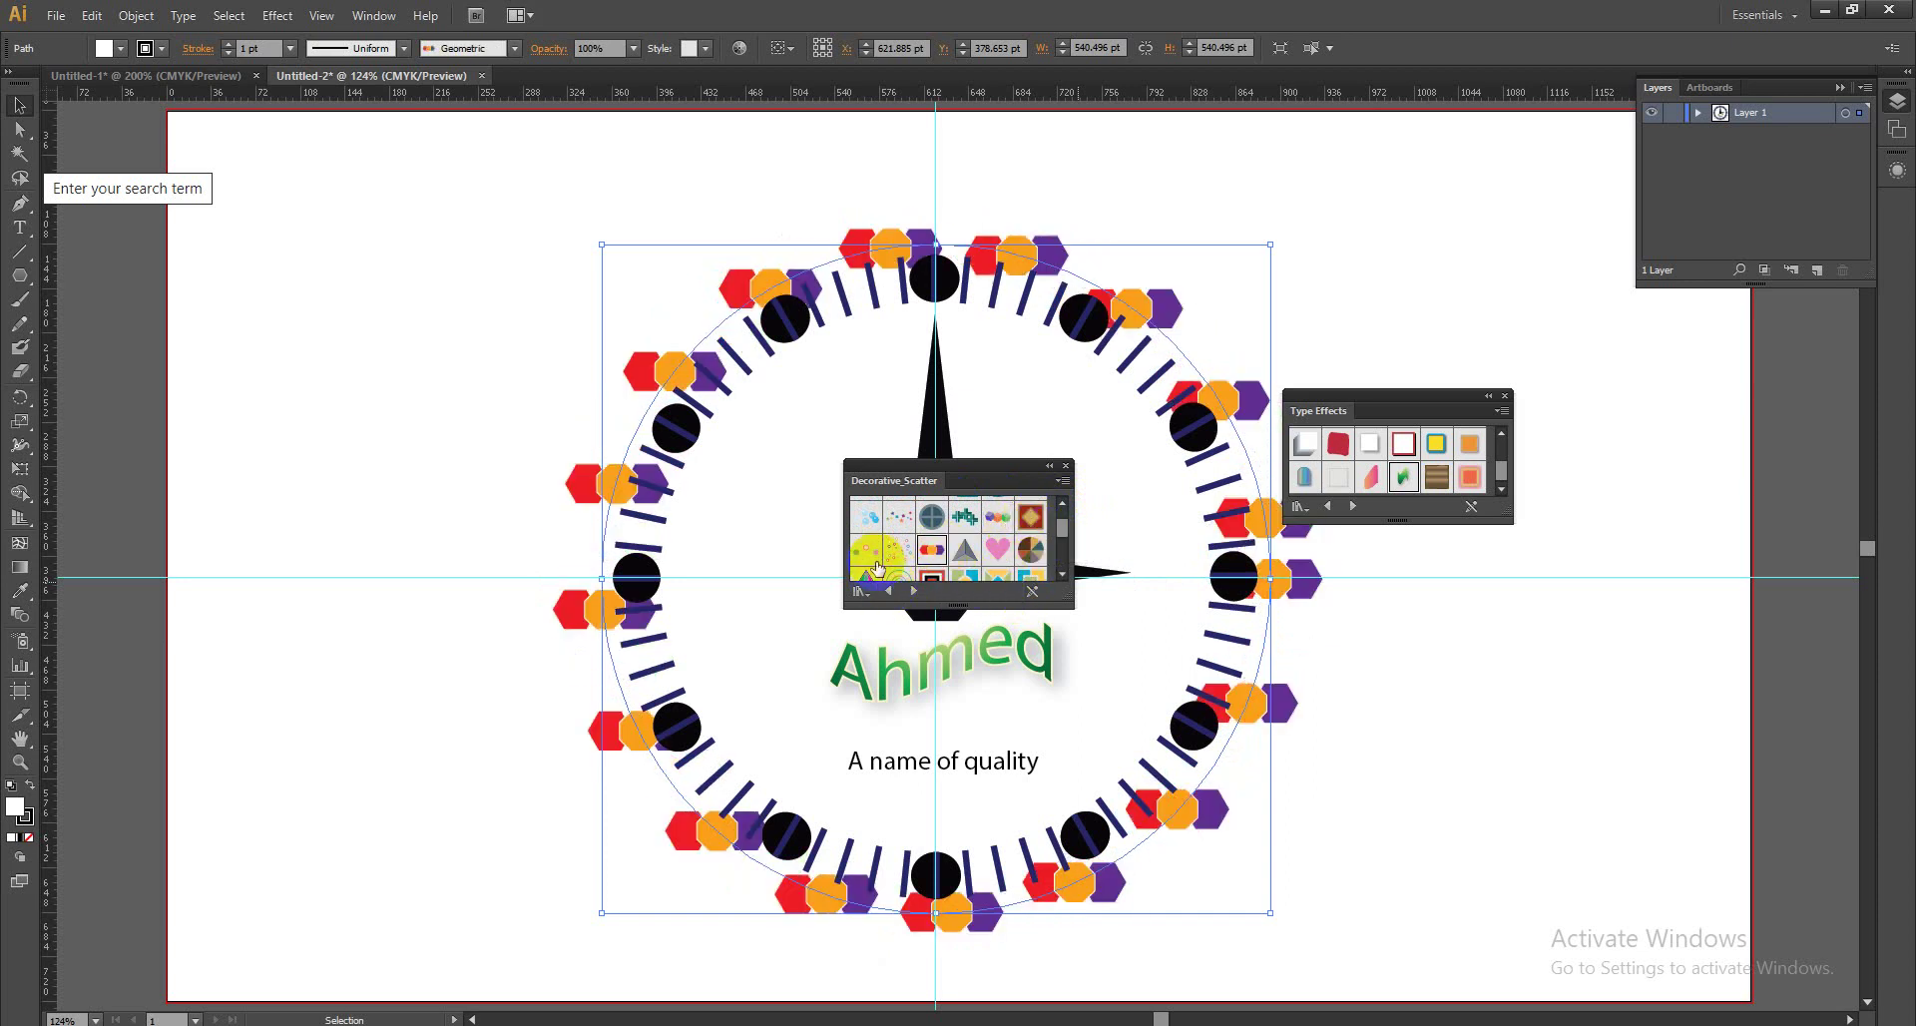
pyautogui.click(867, 551)
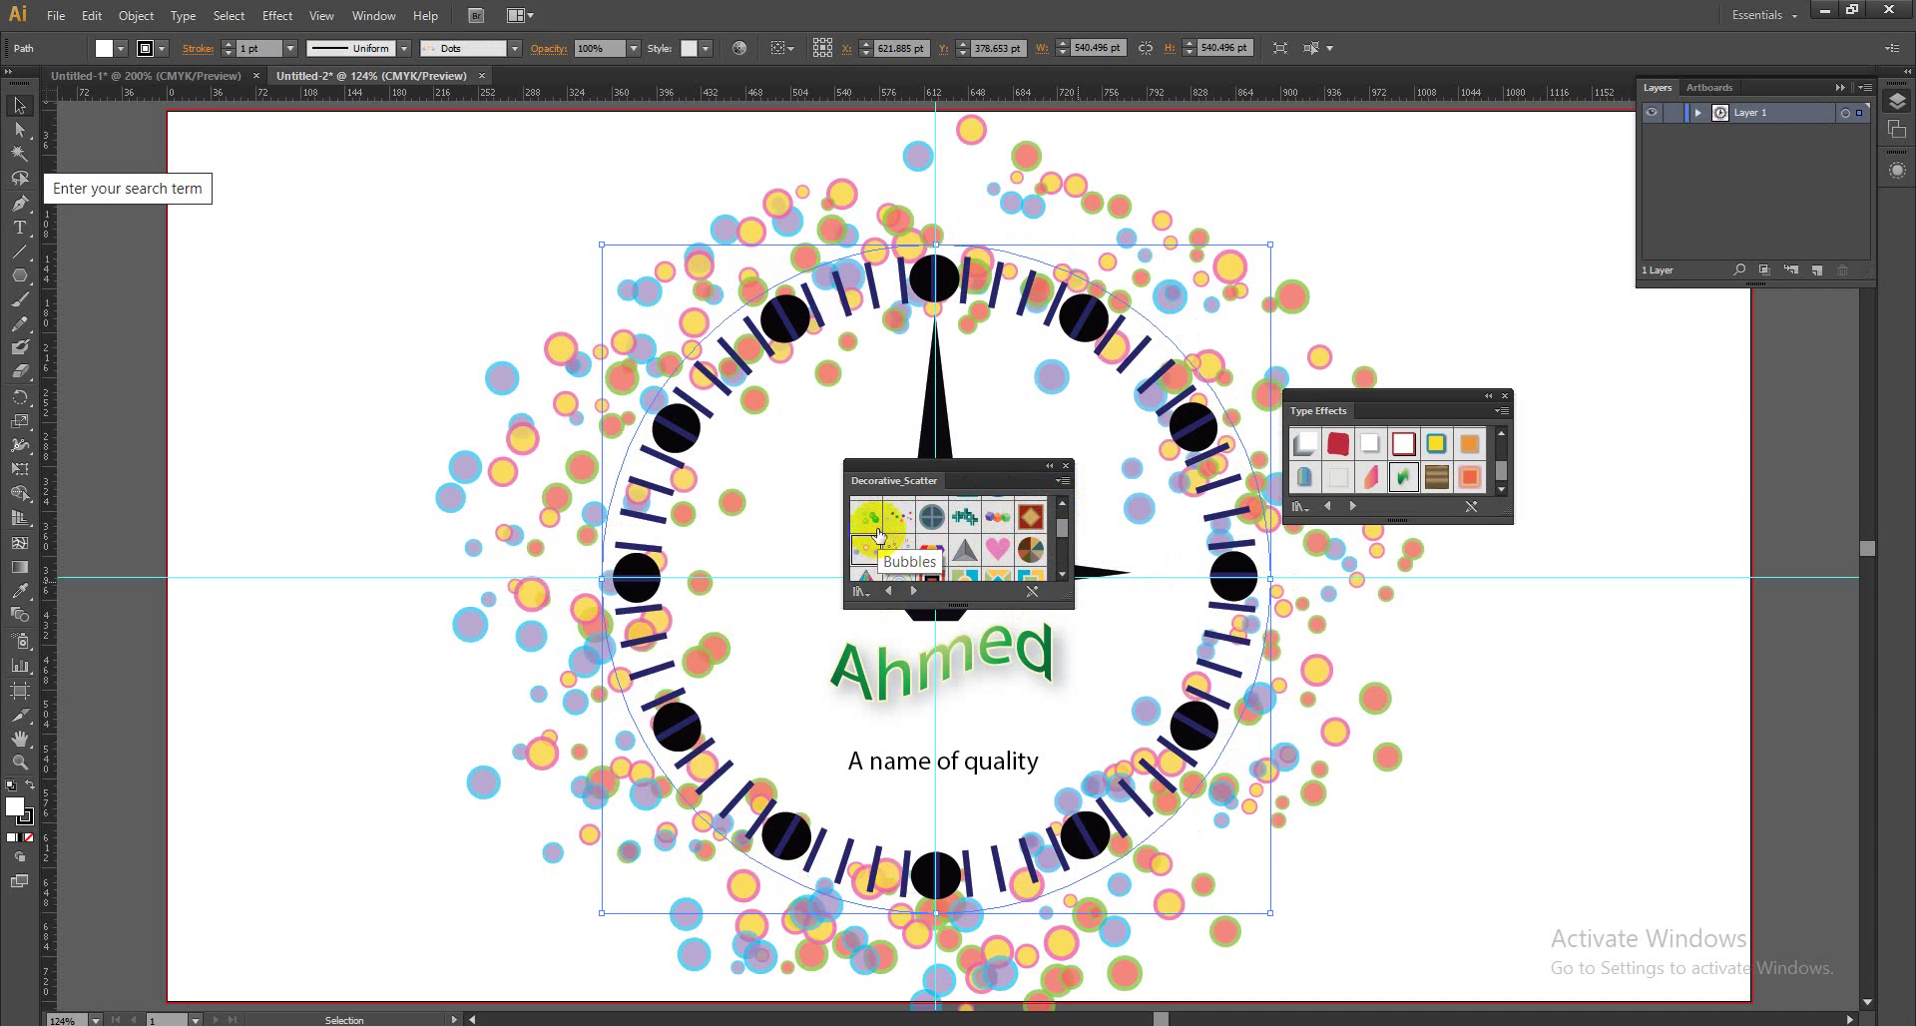
pyautogui.click(868, 517)
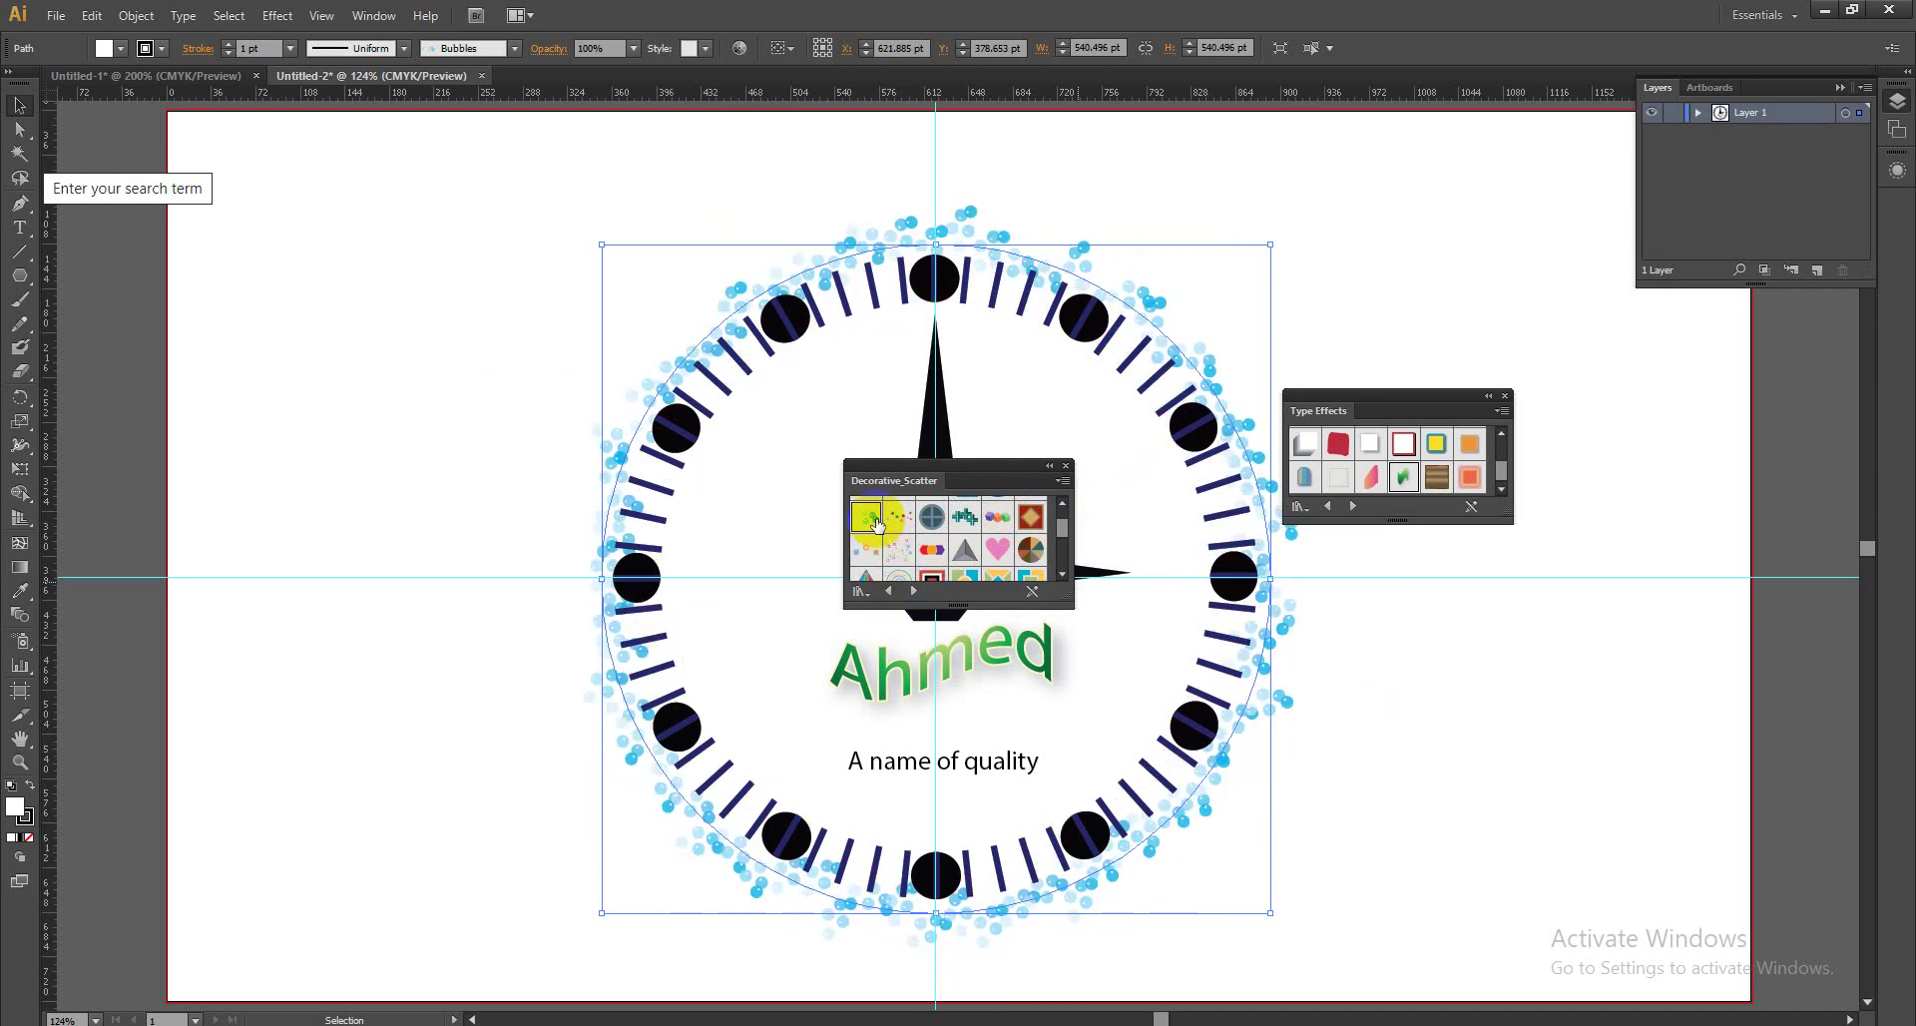
# Settle on the blue 3D Geometric cylinders brush for the ring and move the panel aside.
pyautogui.click(1063, 502)
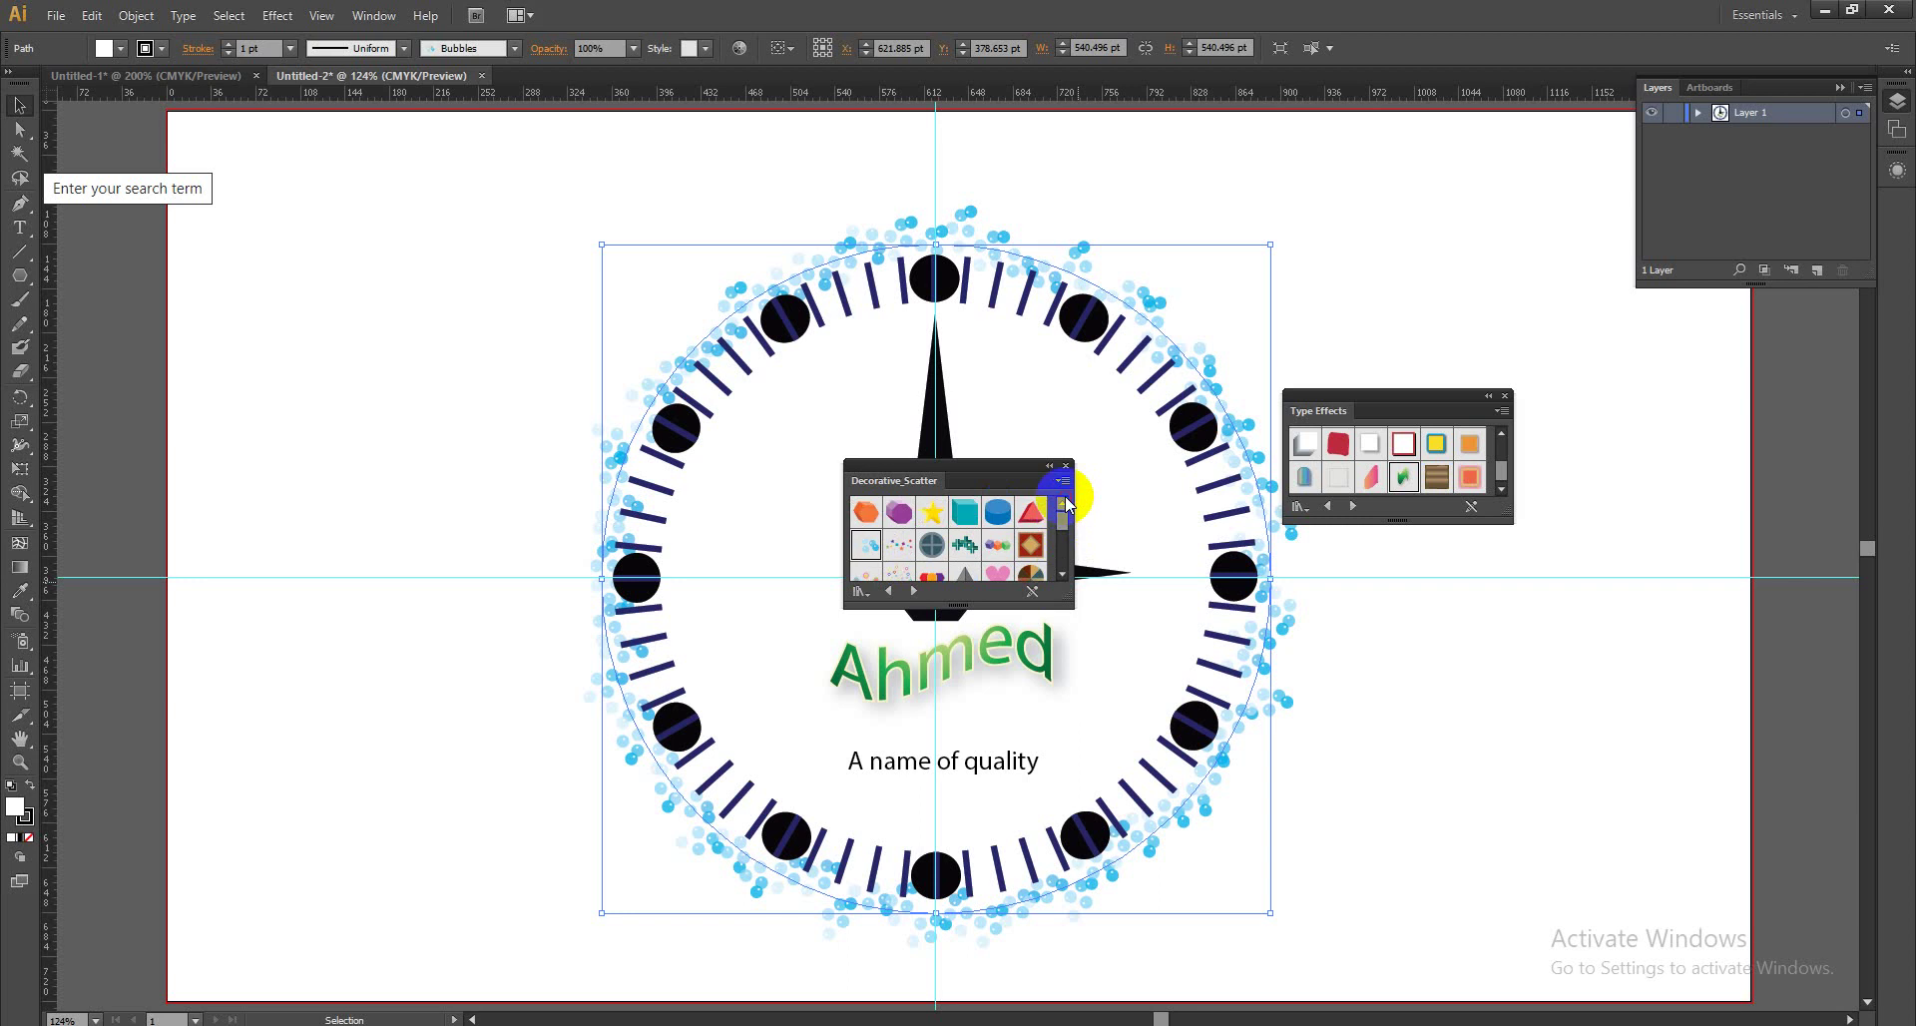
pyautogui.click(934, 514)
pyautogui.click(897, 514)
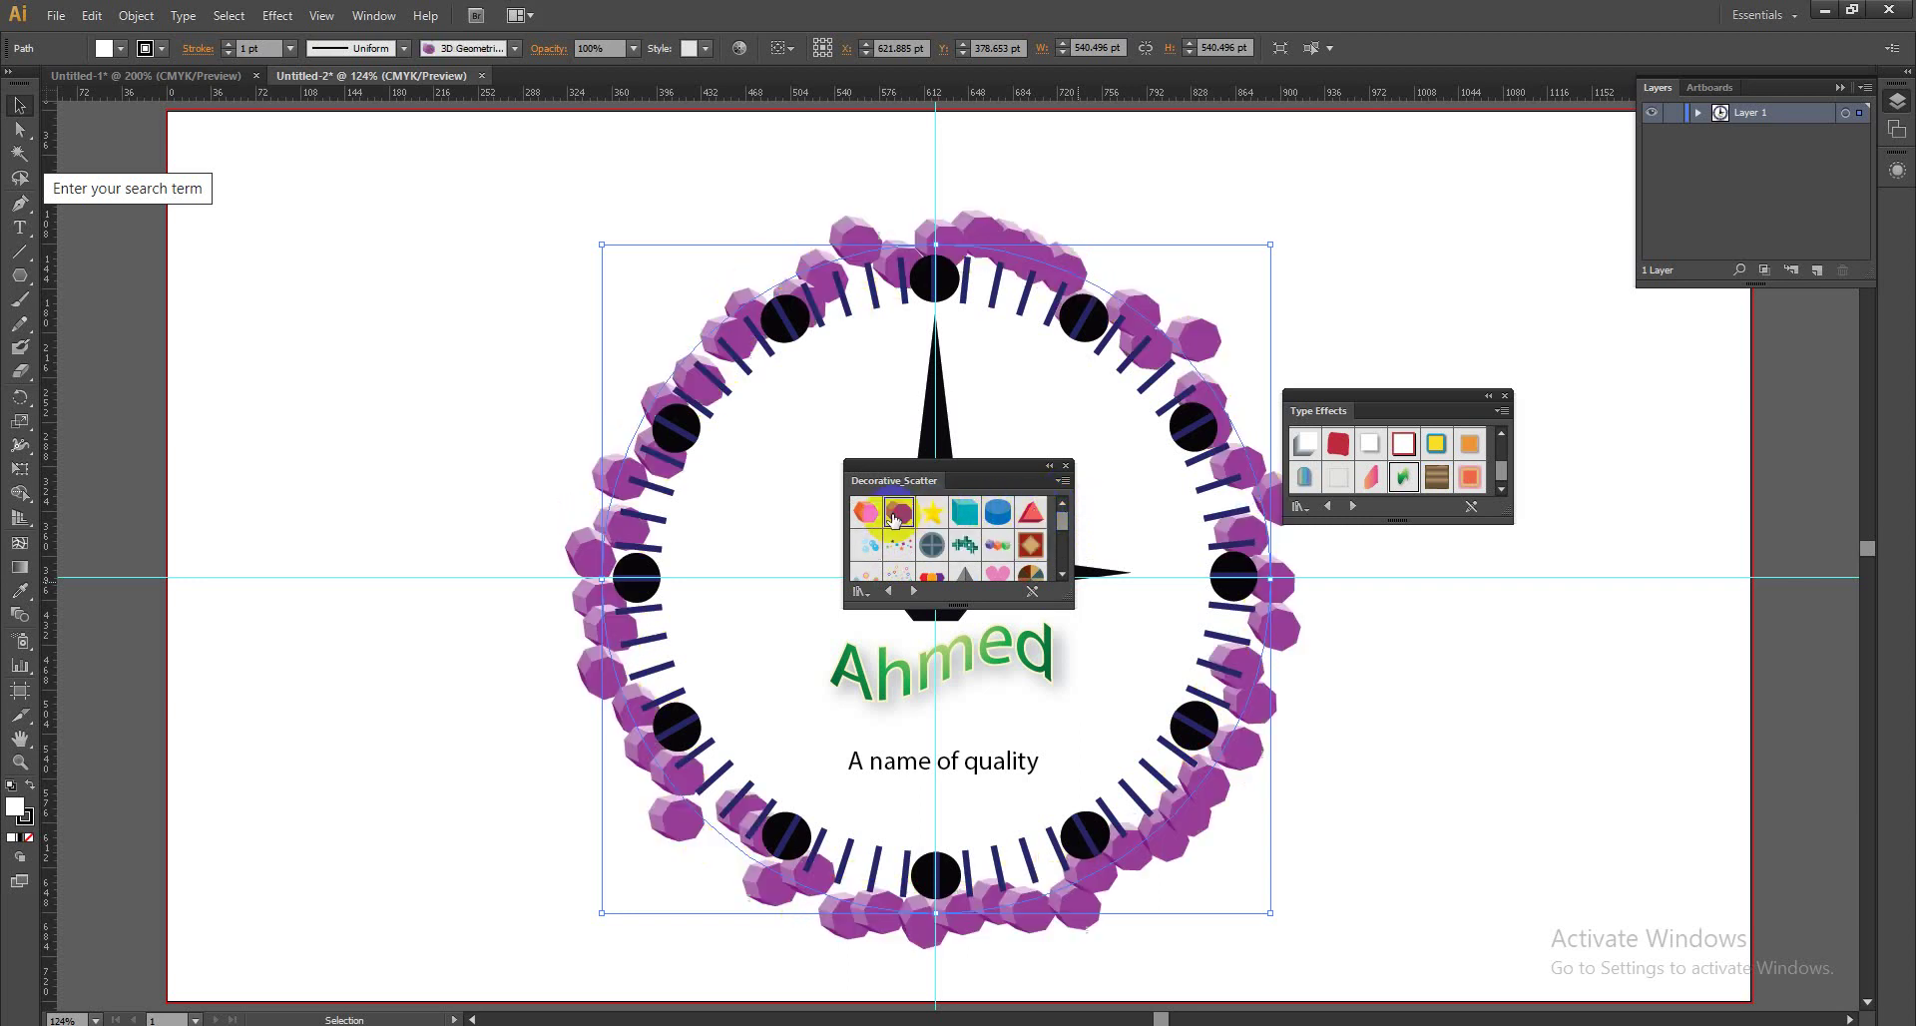
pyautogui.click(867, 514)
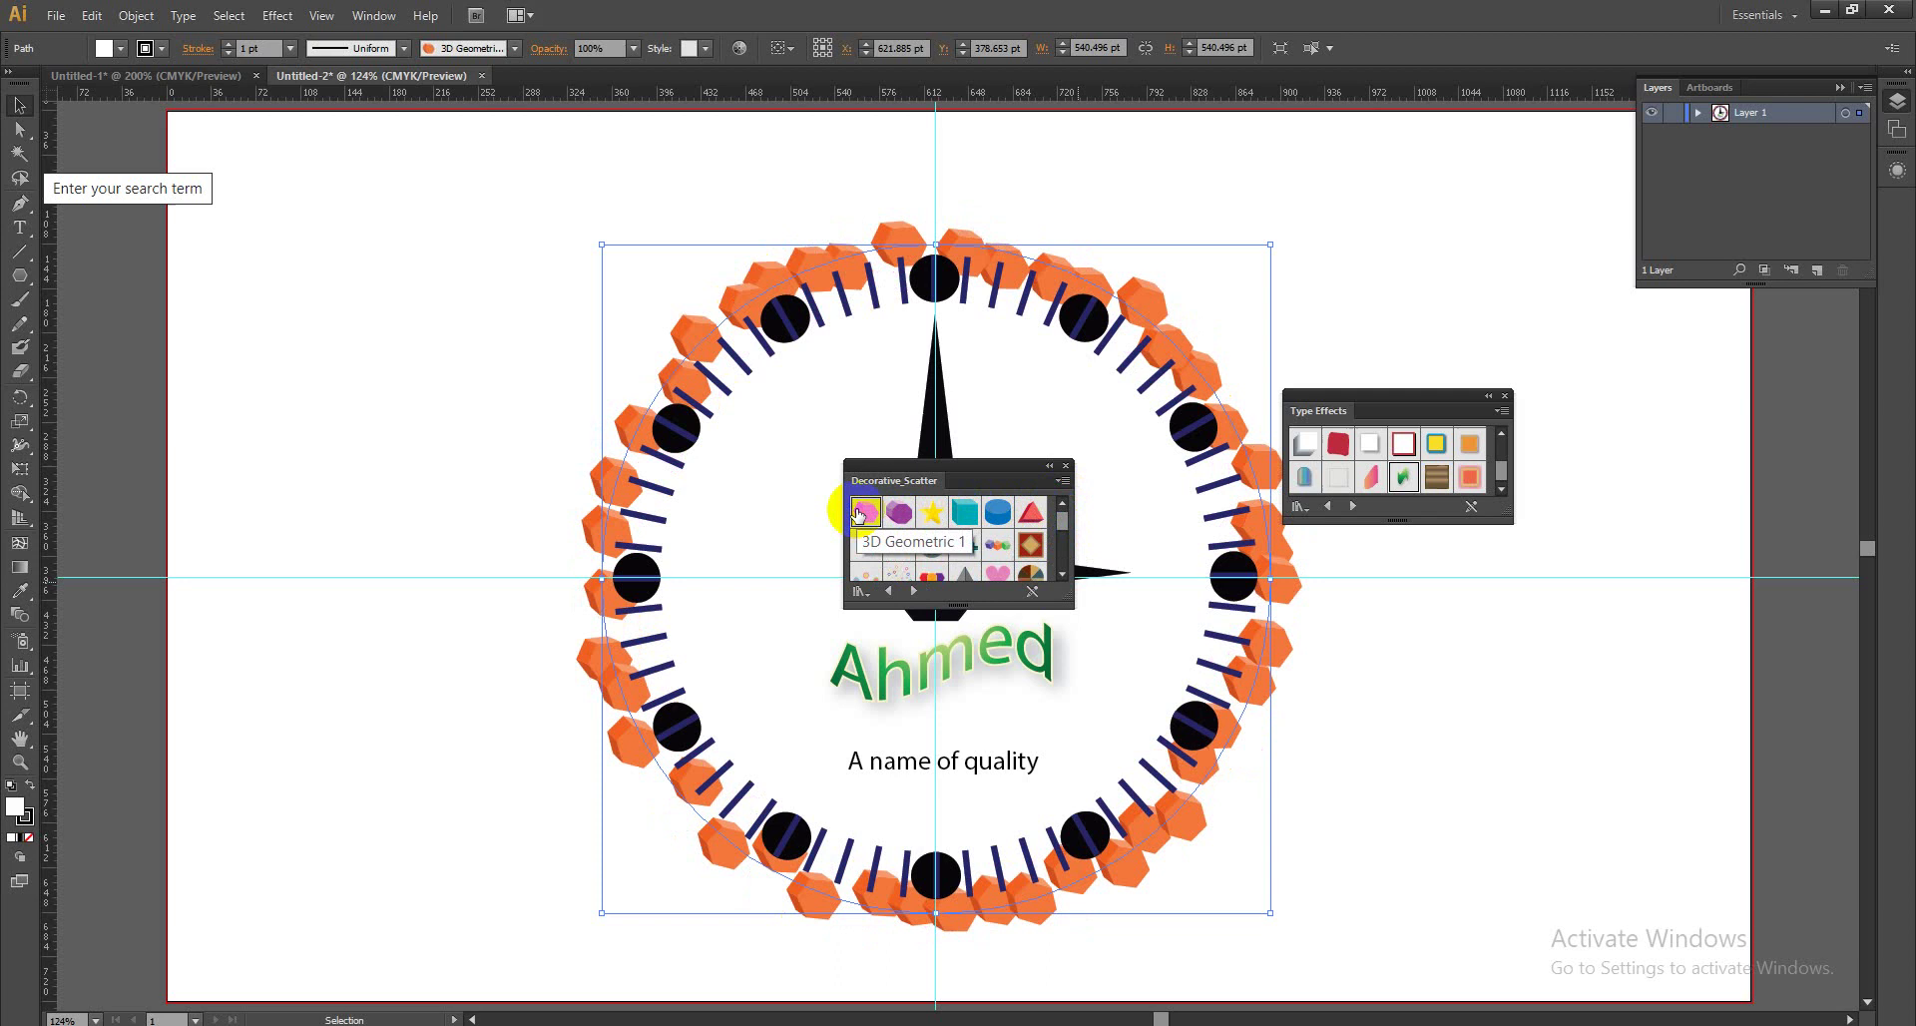
pyautogui.click(1038, 514)
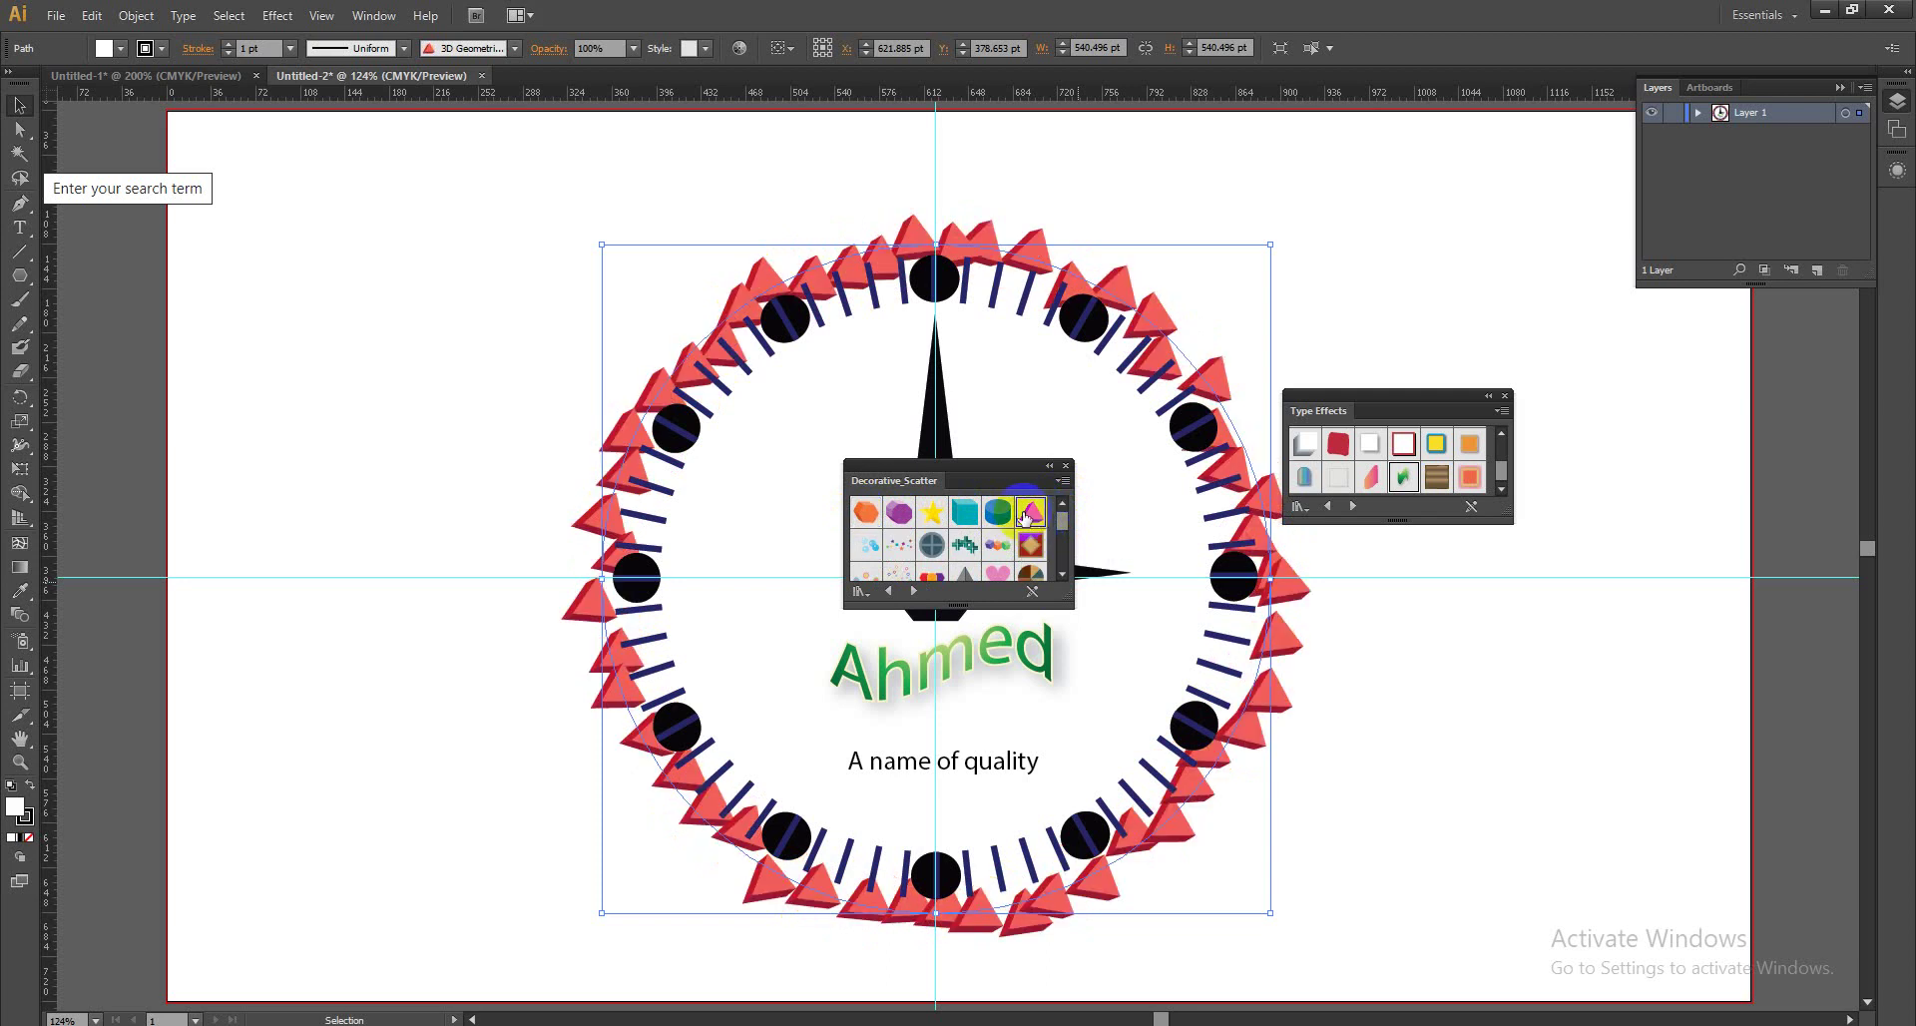
pyautogui.click(998, 513)
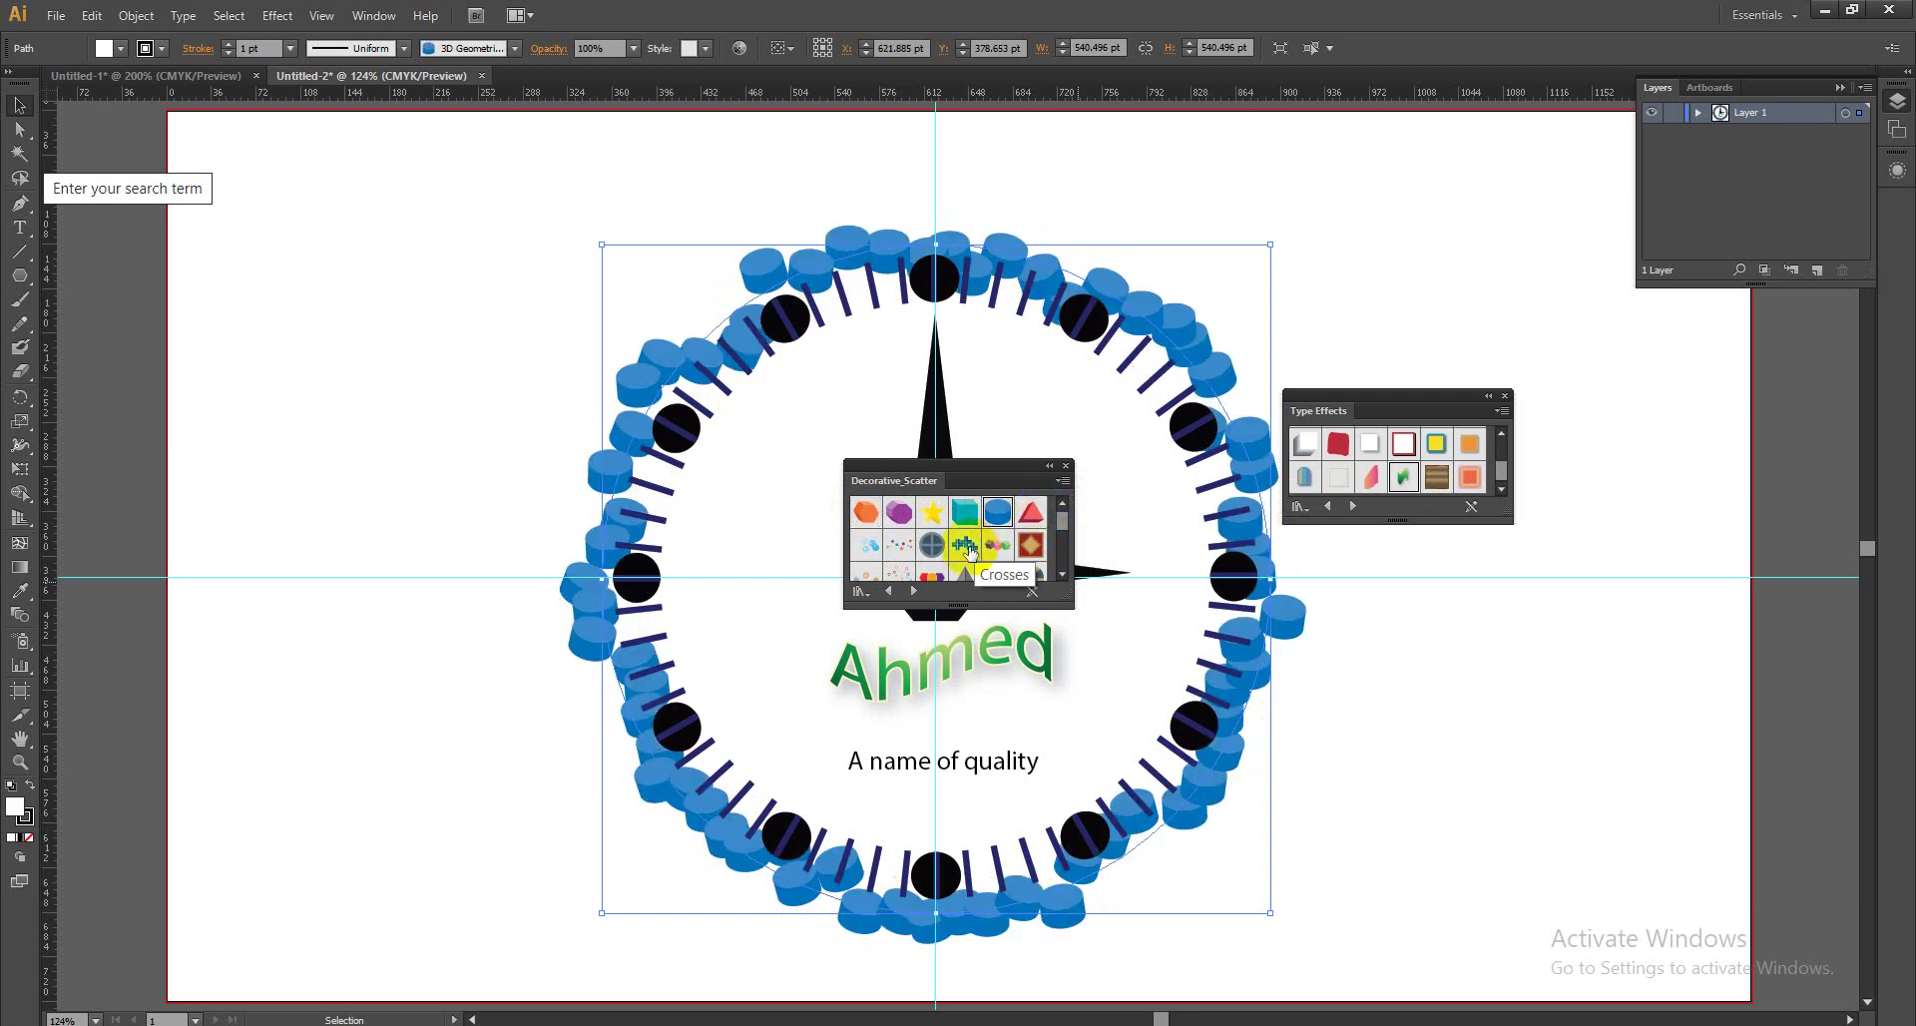
pyautogui.moveTo(980, 491); pyautogui.dragTo(1527, 681)
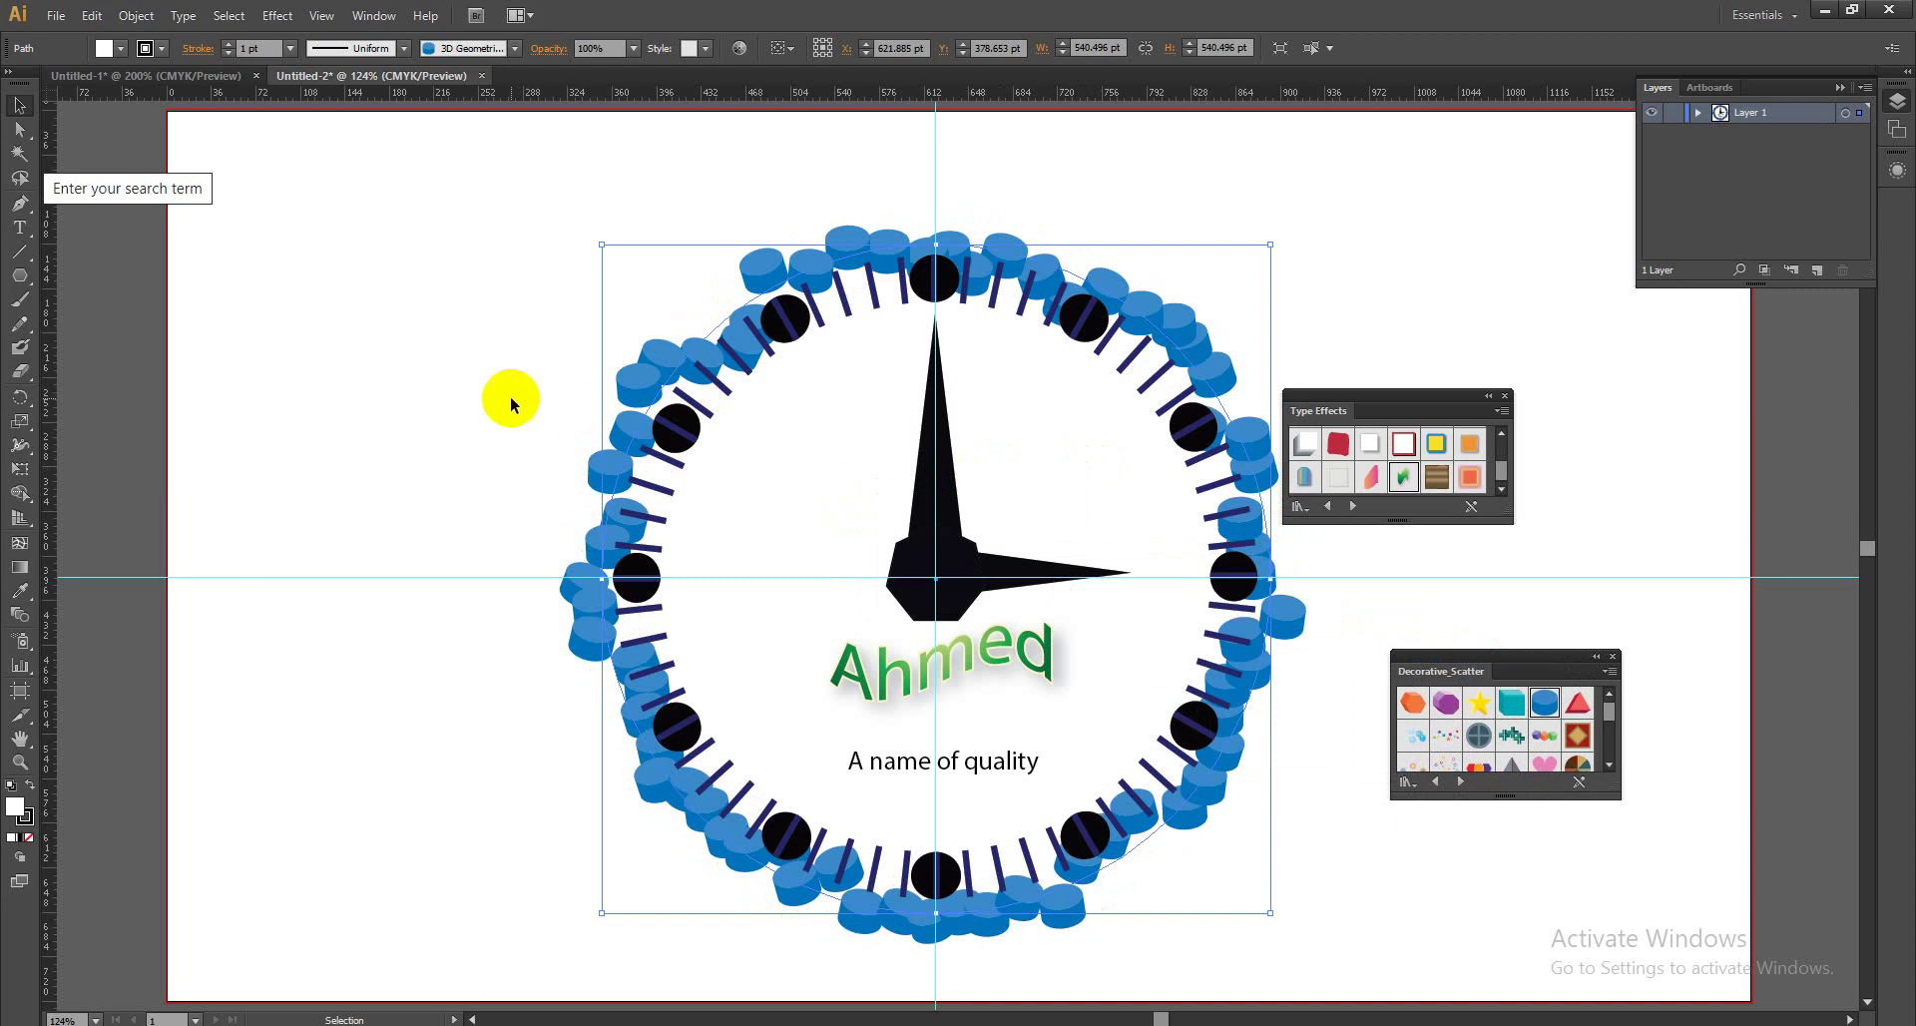
# Draw a white rectangle over the clock and enlarge it to about 660 × 605 pt.
pyautogui.click(20, 277)
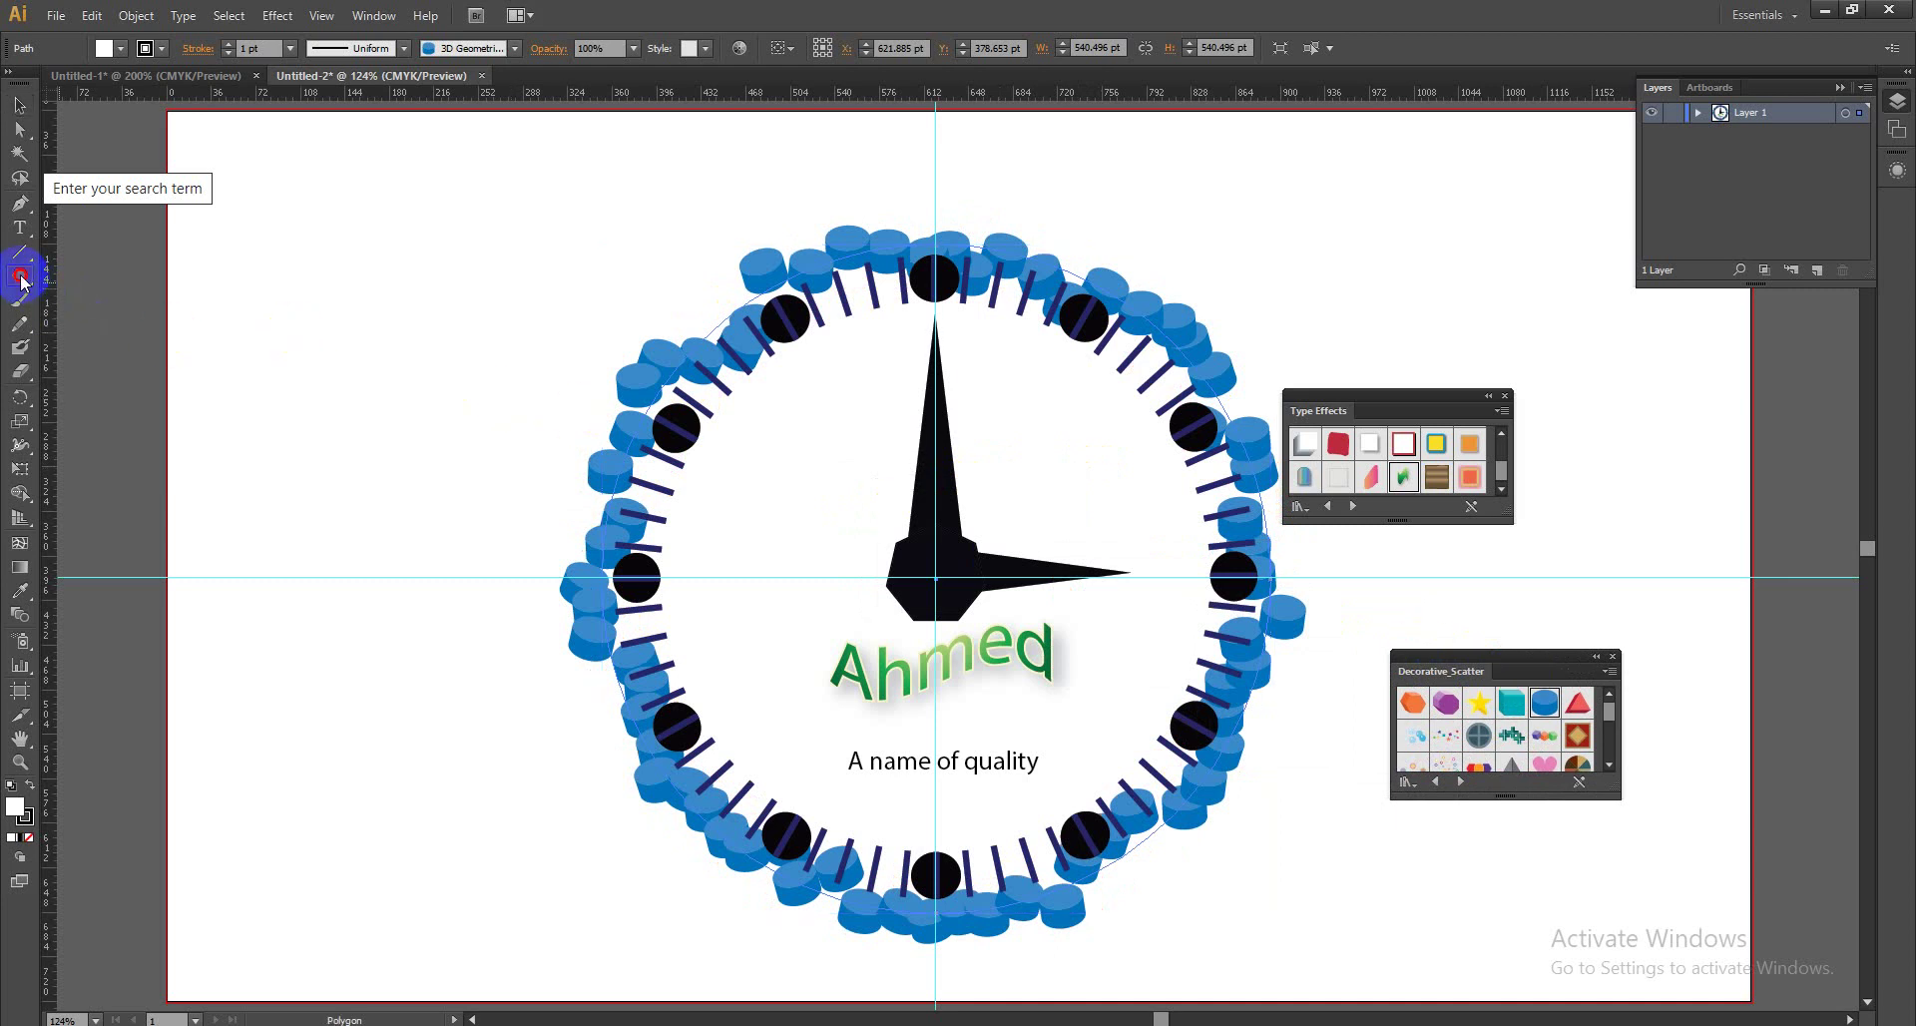
pyautogui.click(64, 276)
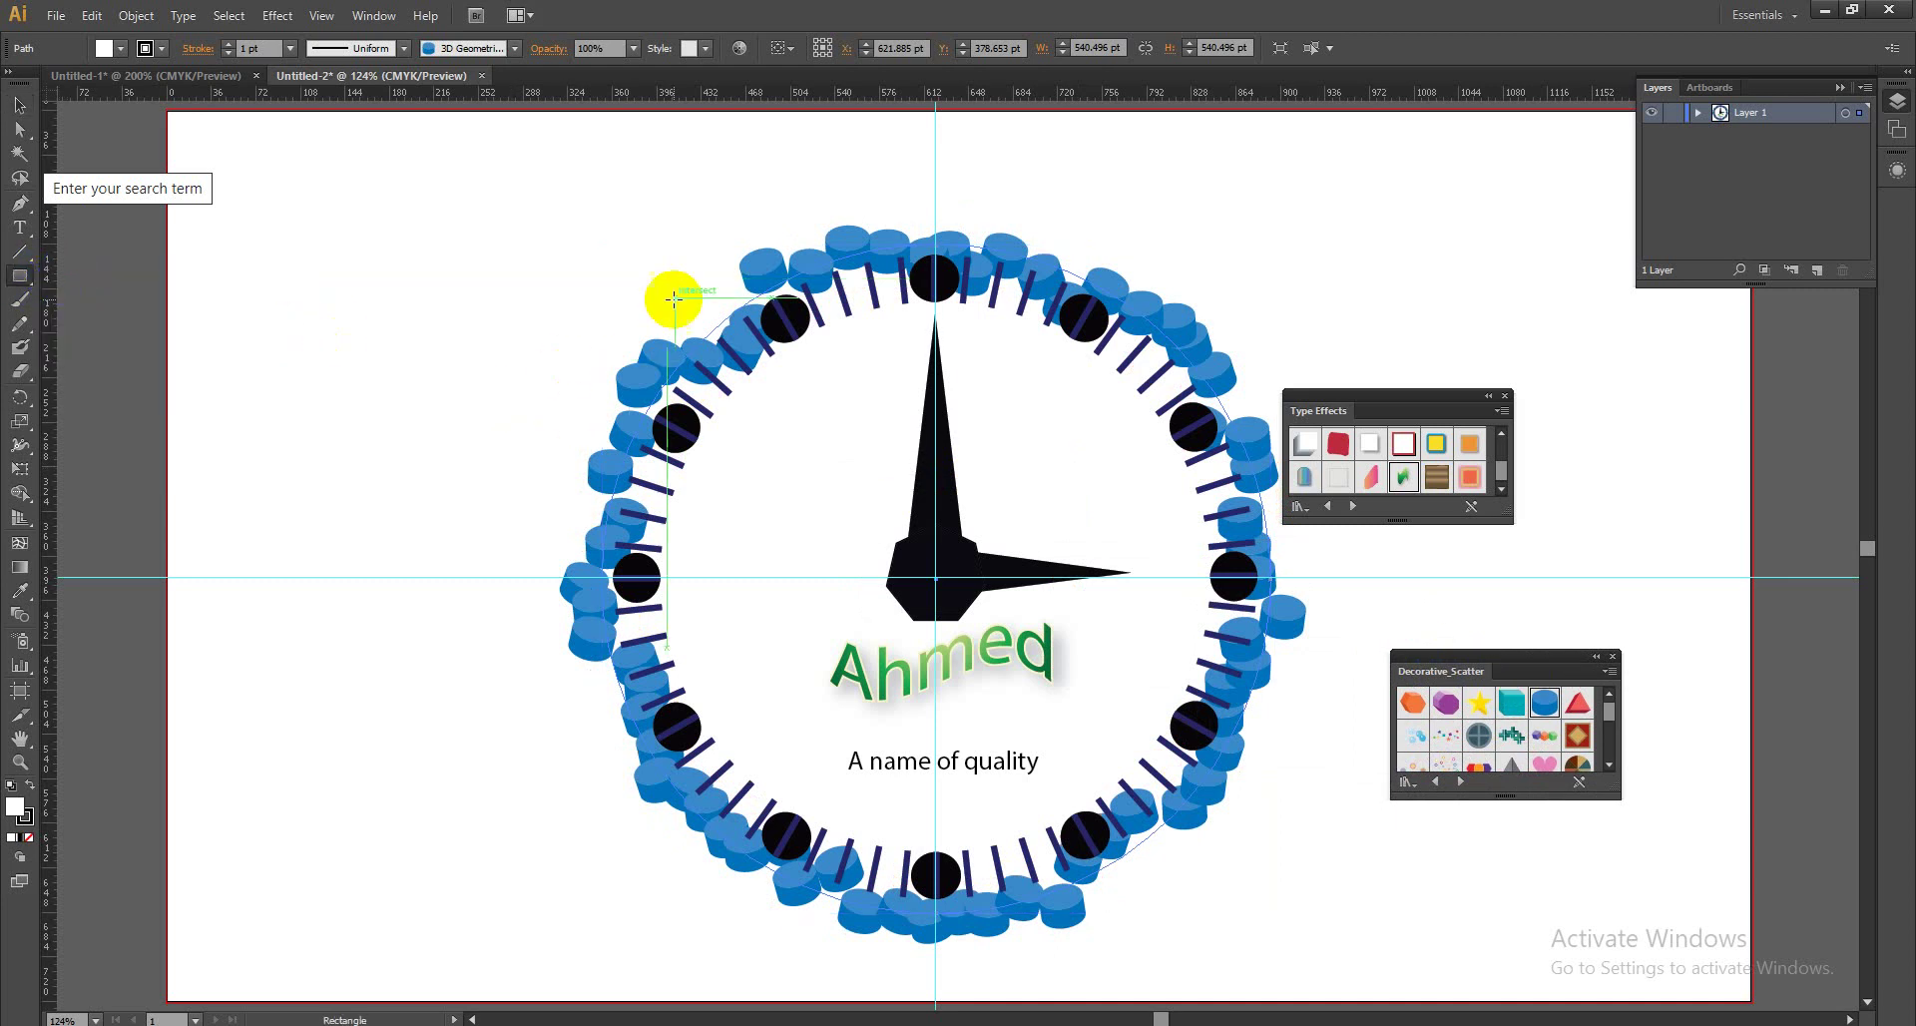
pyautogui.moveTo(705, 318)
pyautogui.mouseDown()
pyautogui.moveTo(1350, 903)
pyautogui.moveTo(1355, 939)
pyautogui.mouseUp()
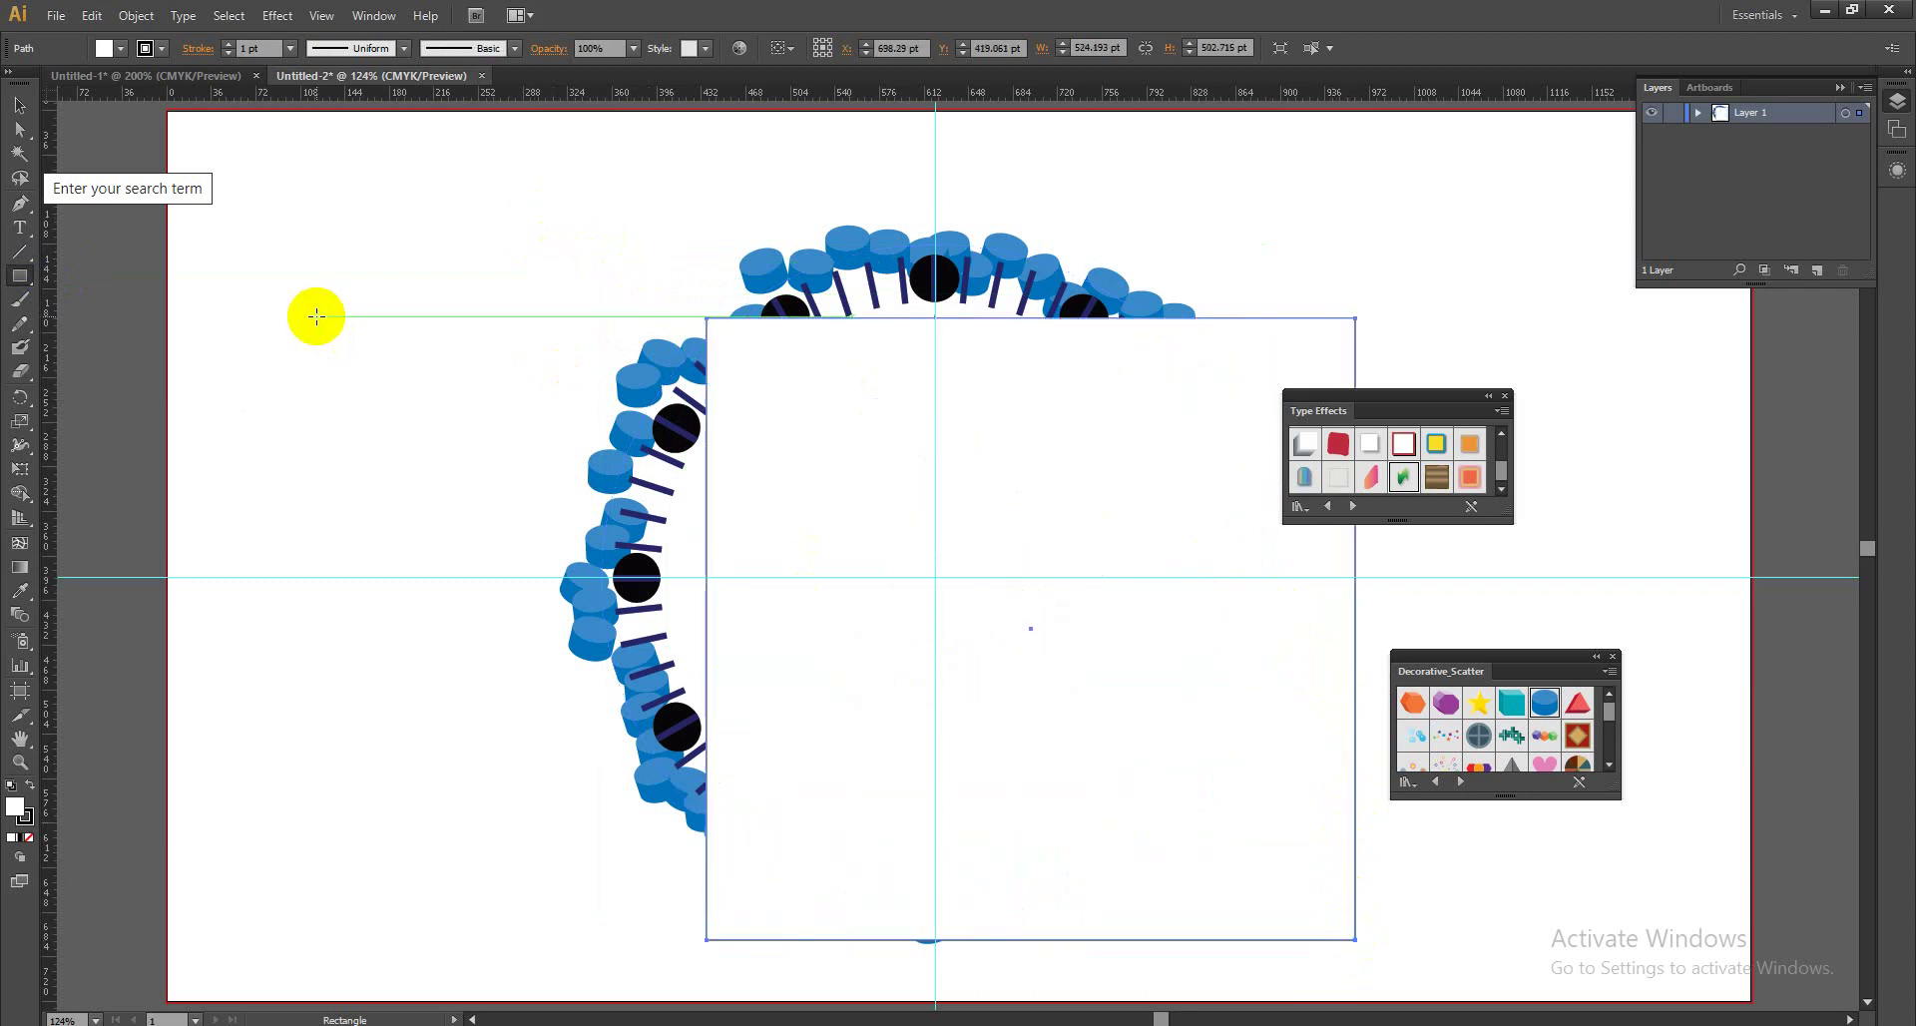
pyautogui.click(20, 104)
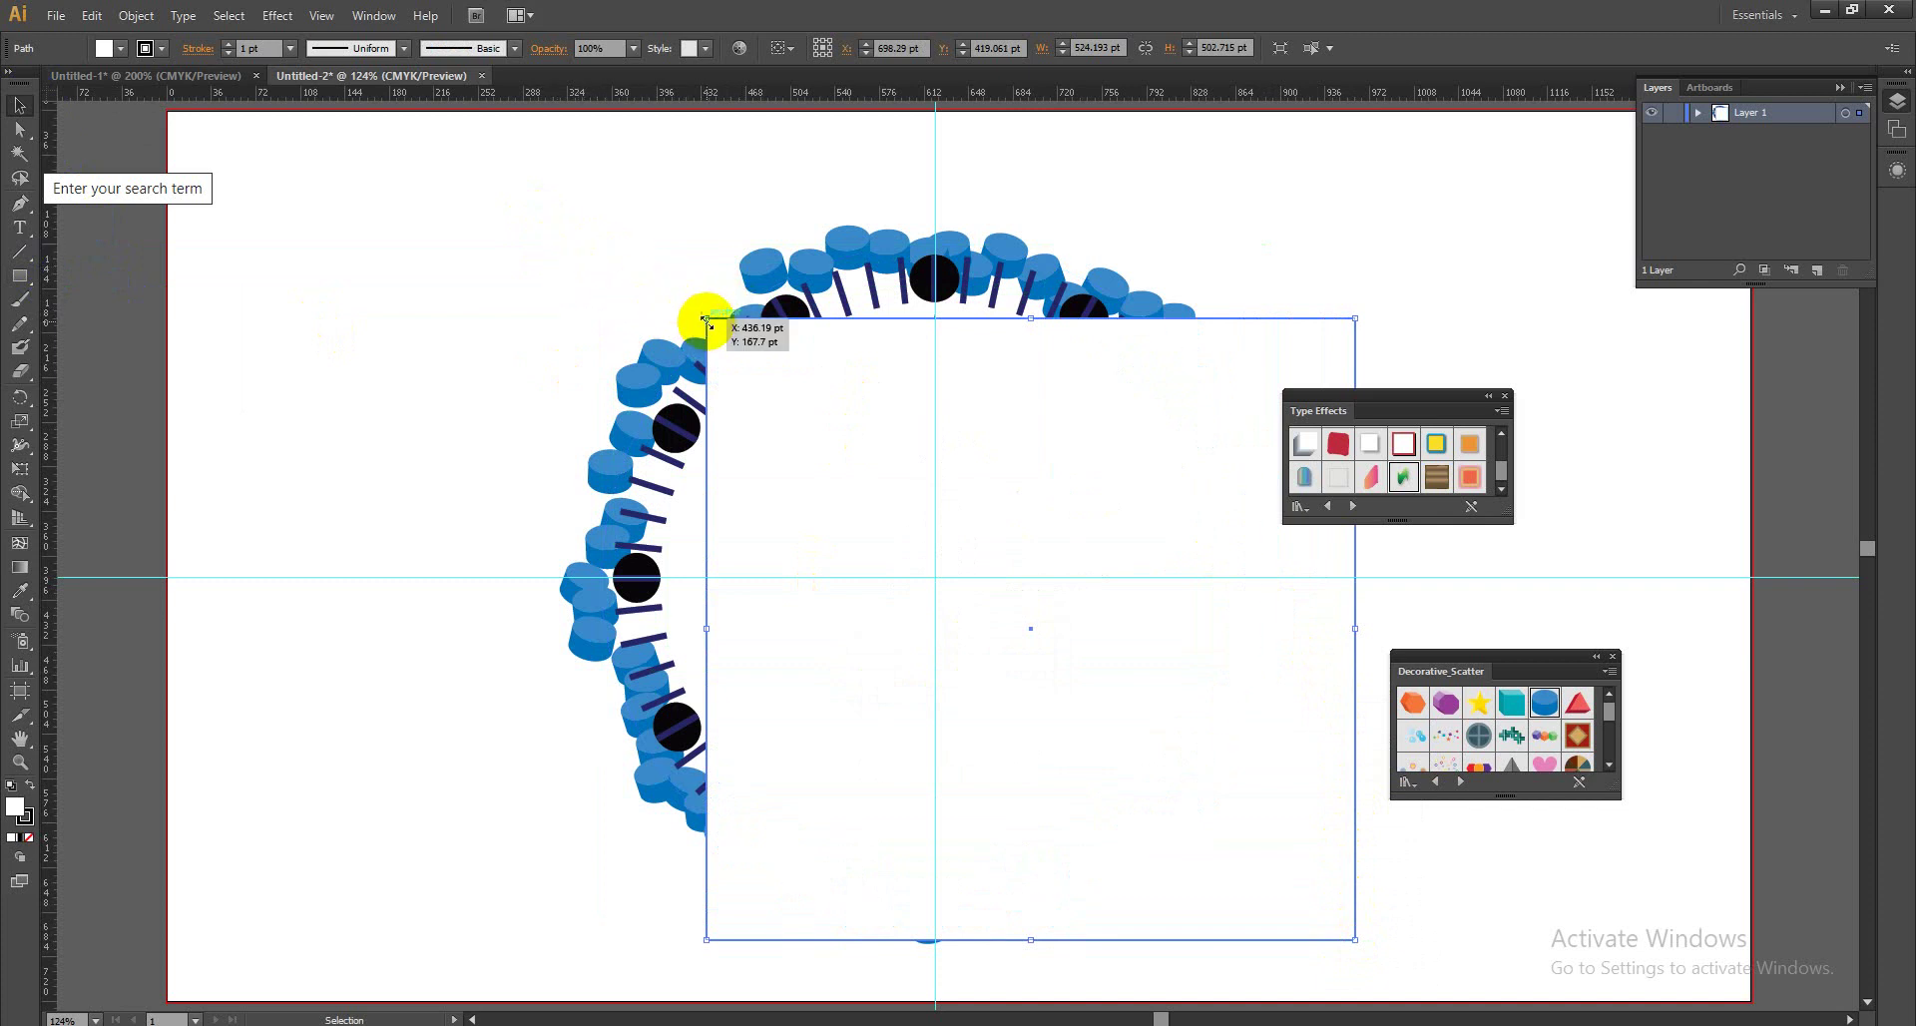
pyautogui.moveTo(706, 321); pyautogui.dragTo(537, 190)
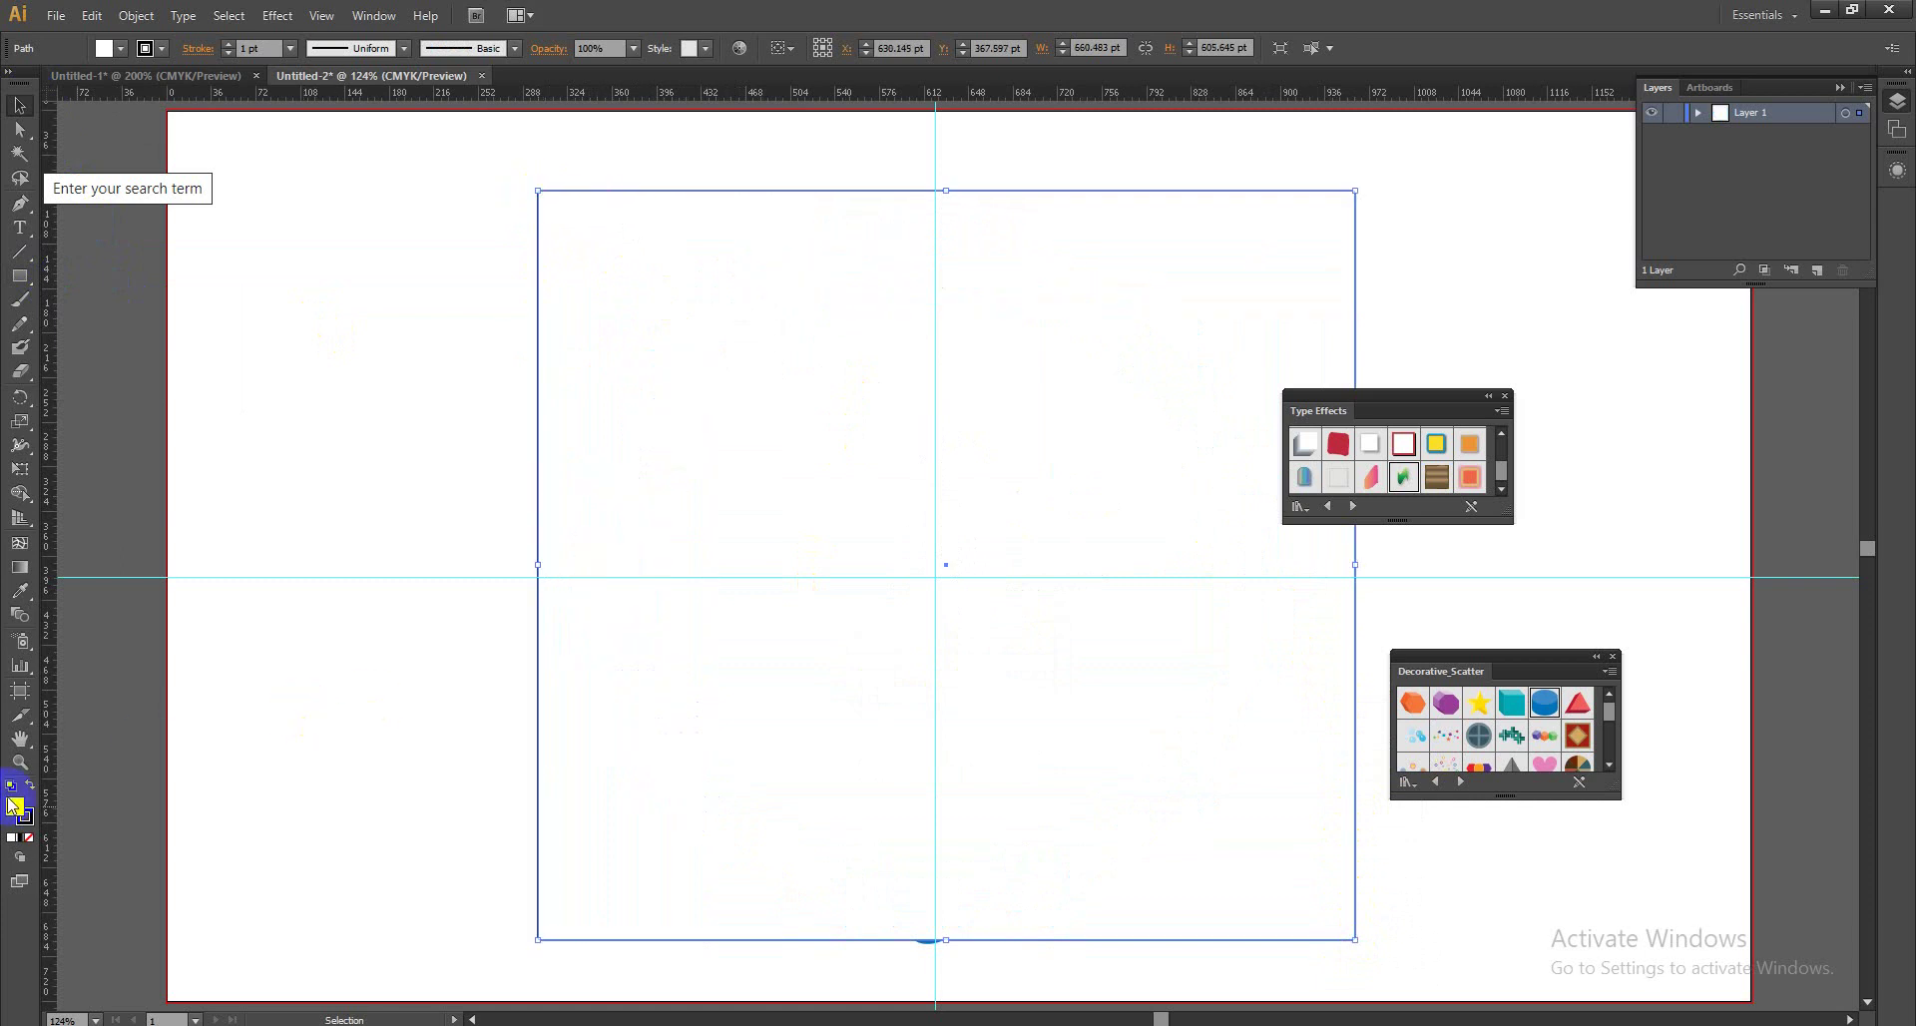
# Fill the rectangle with dark maroon #68051d.
pyautogui.doubleClick(15, 804)
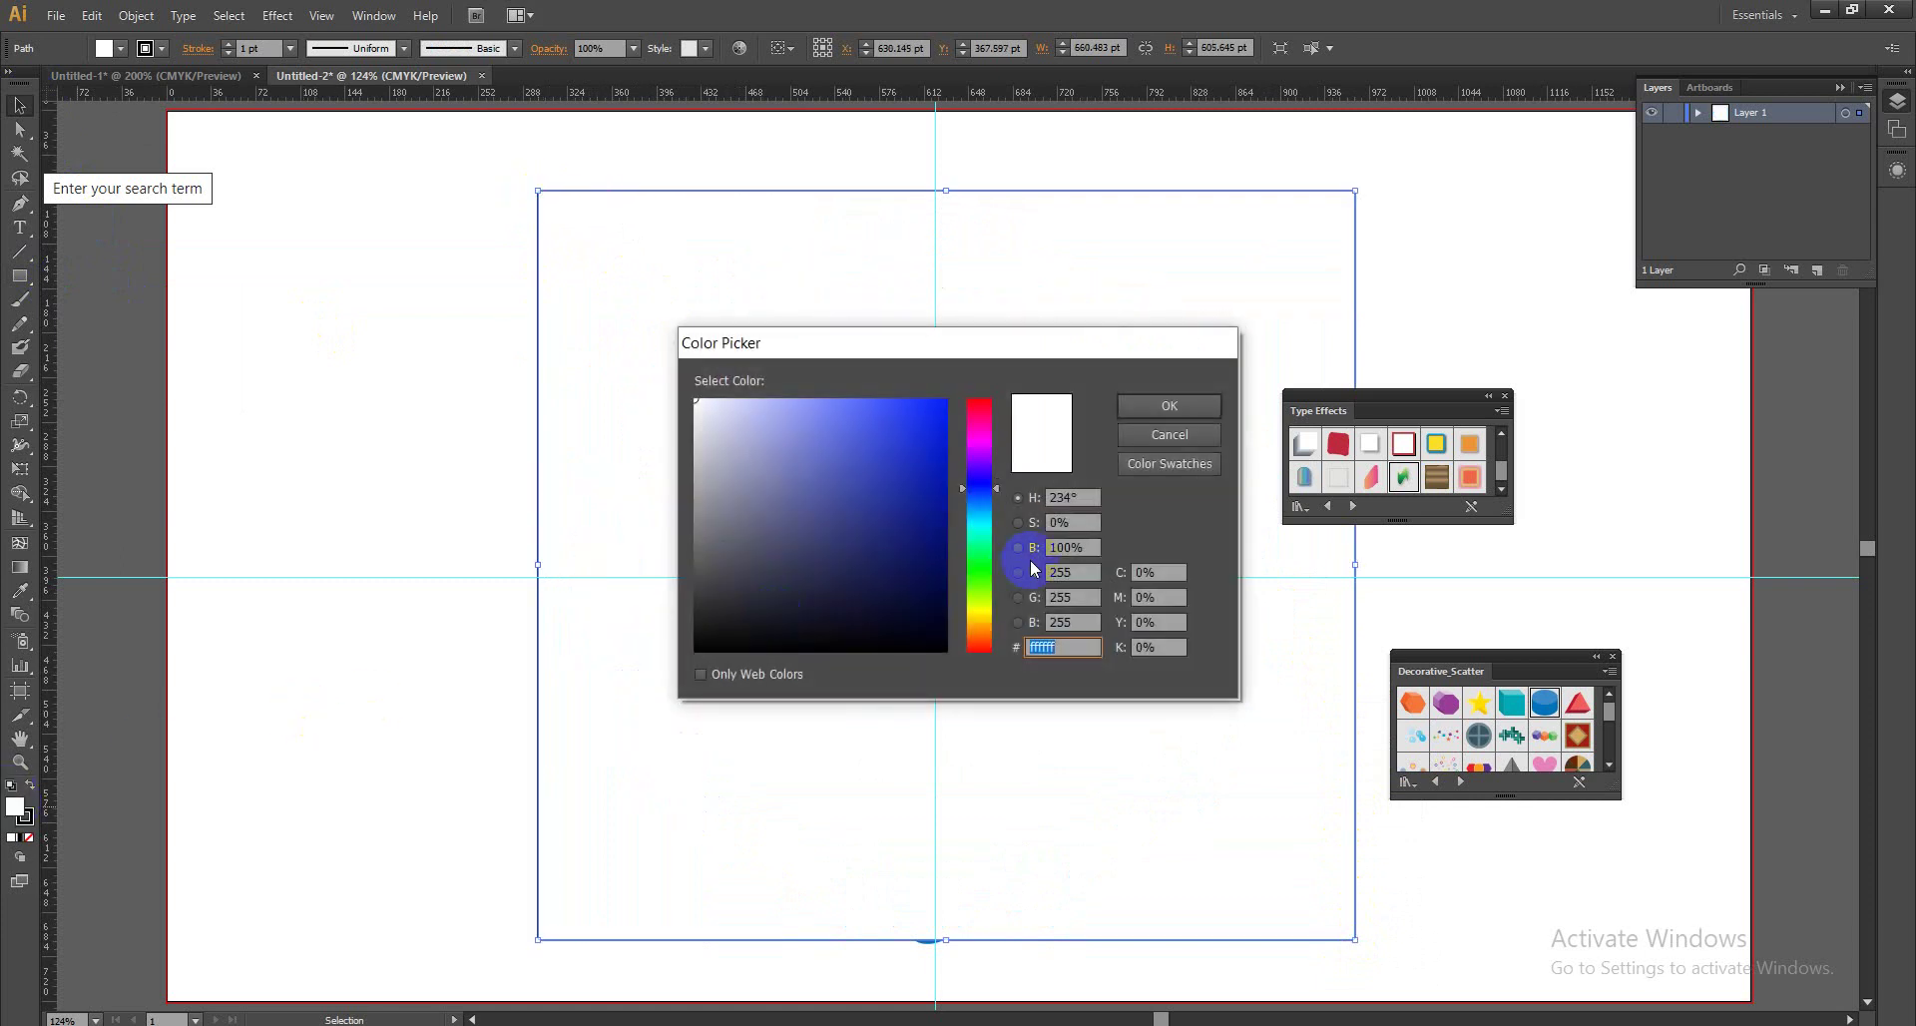
pyautogui.click(975, 411)
pyautogui.click(932, 547)
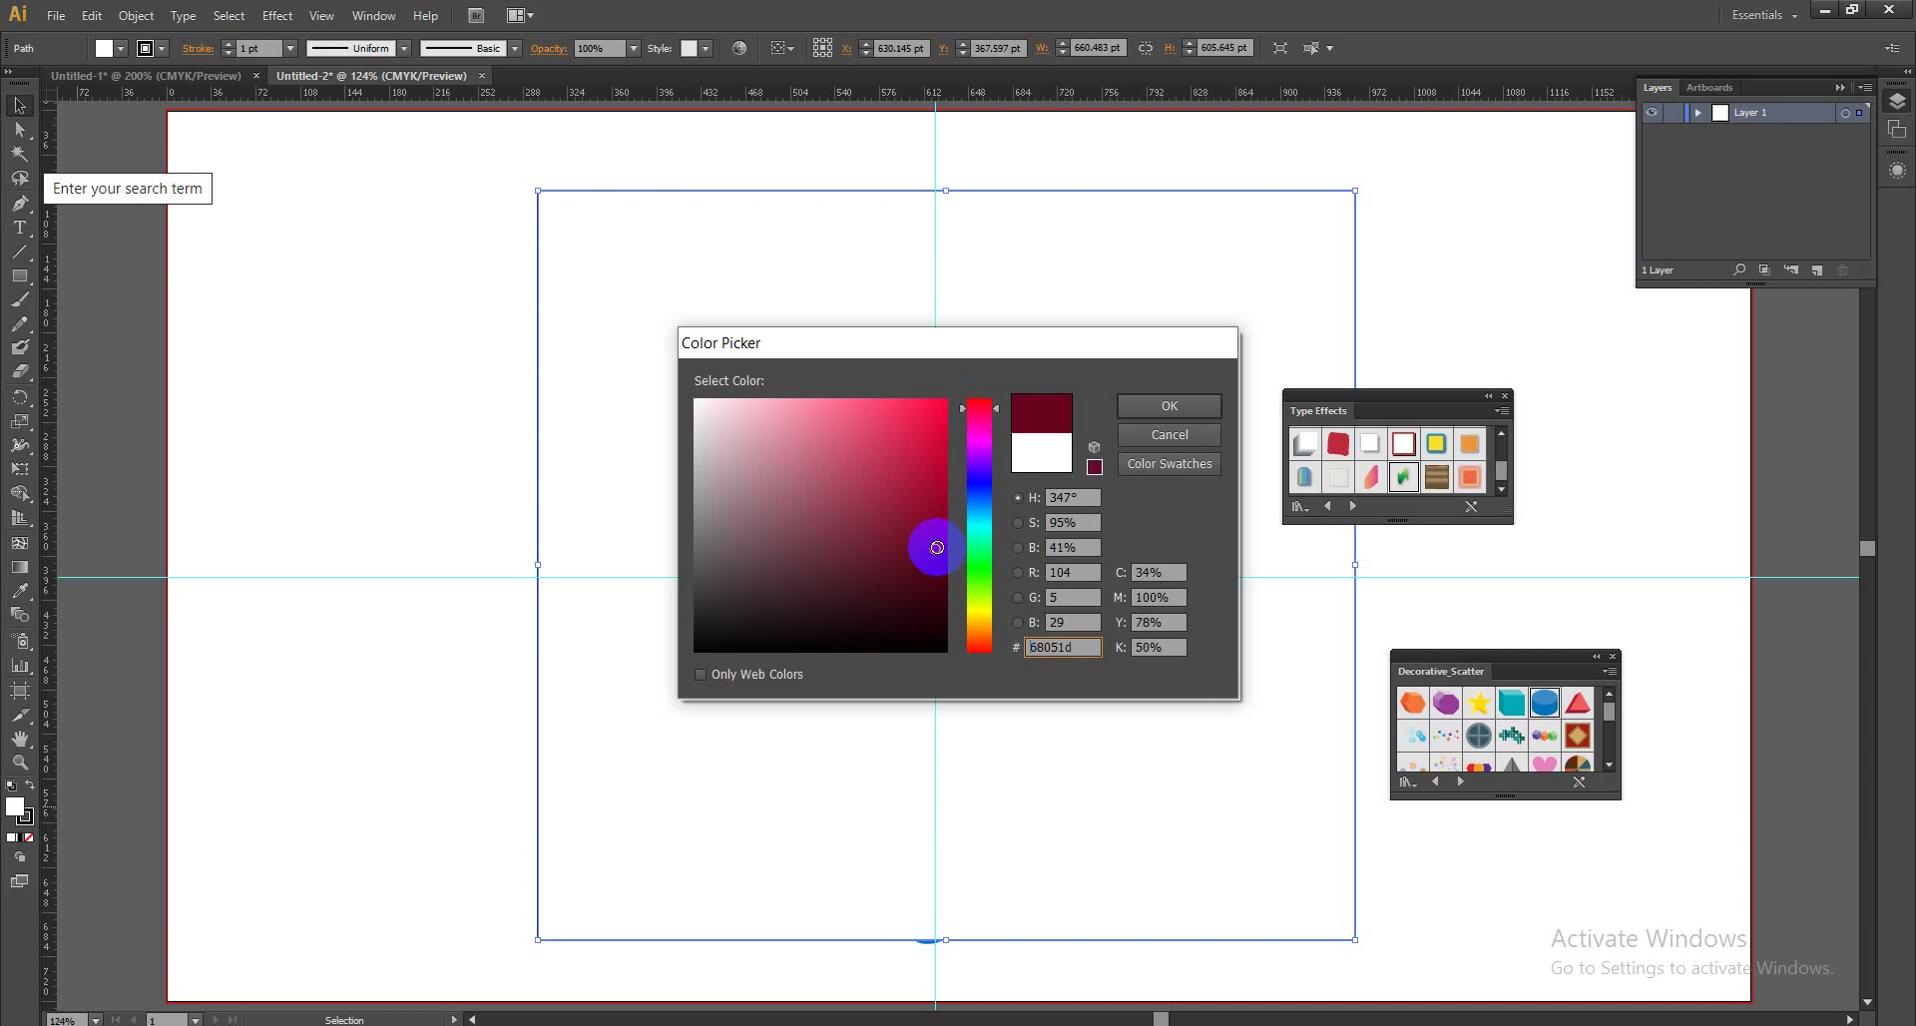
pyautogui.click(1187, 407)
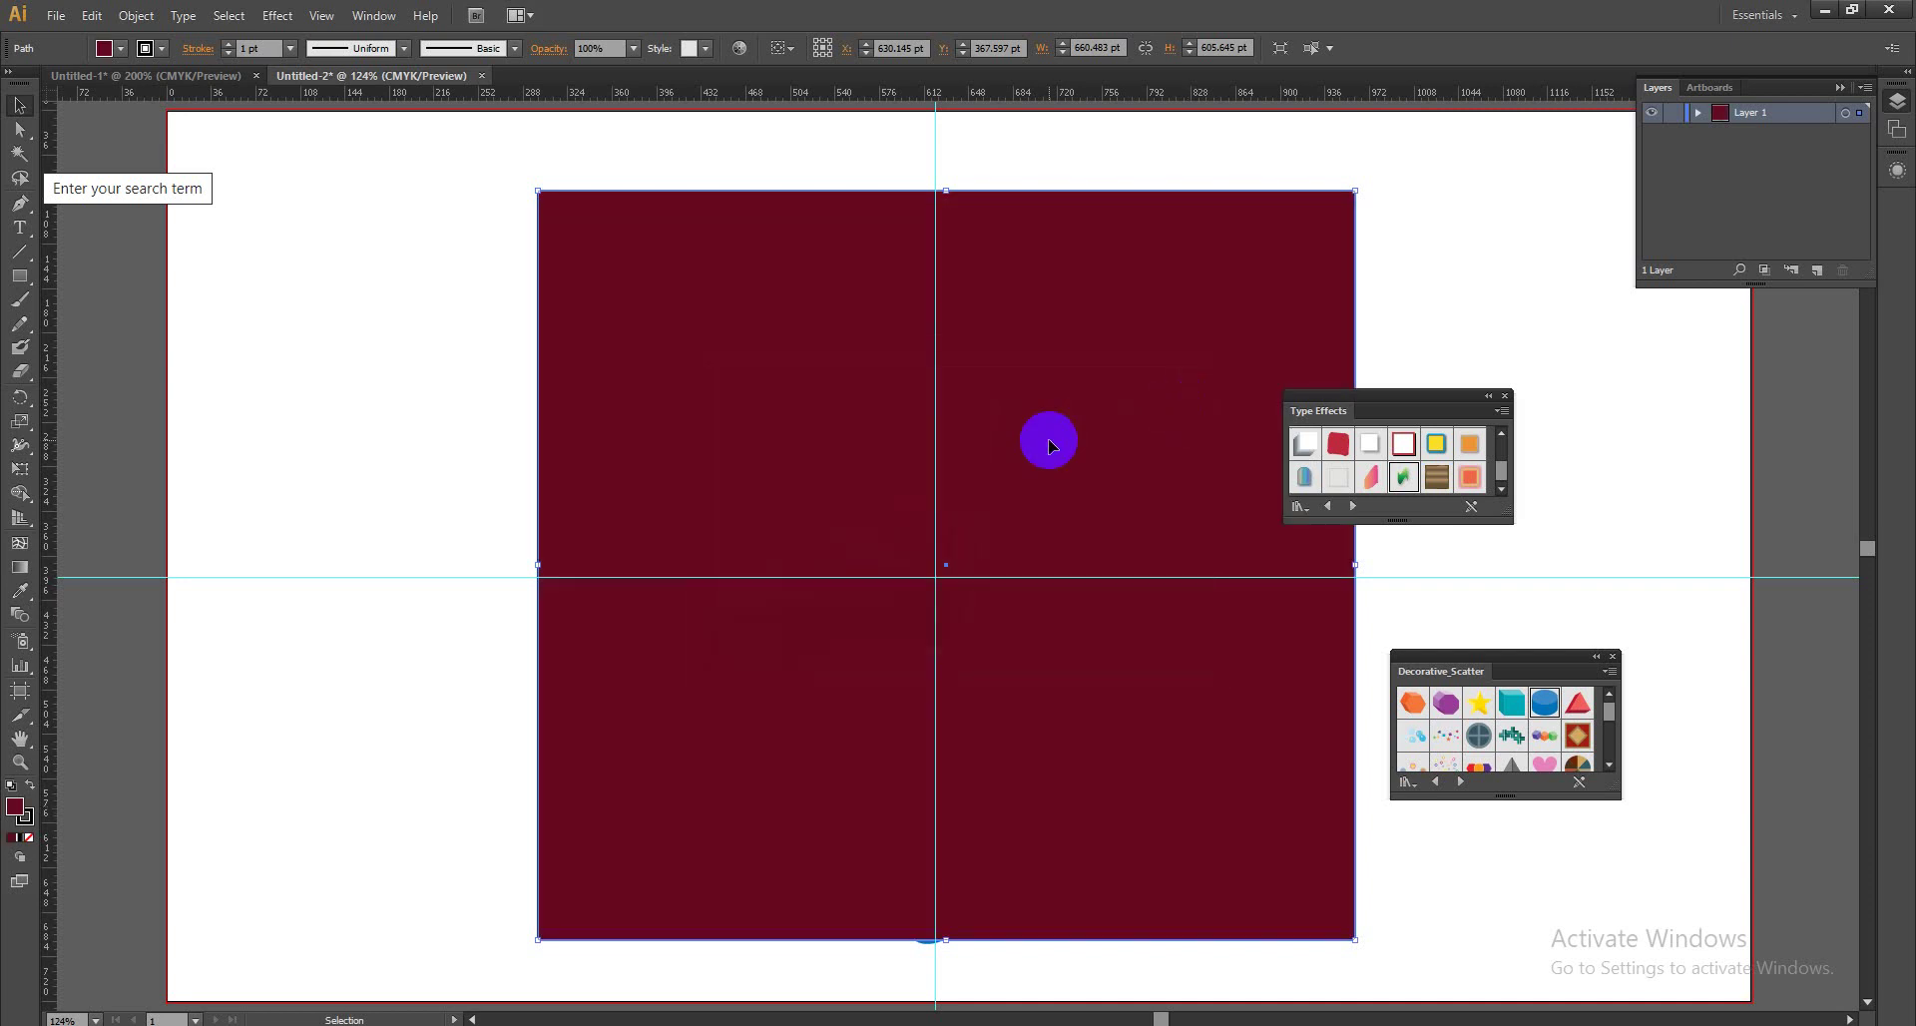
# Send the maroon rectangle to the back and nudge it into position behind the clock.
pyautogui.rightClick(1050, 445)
pyautogui.moveTo(1112, 741)
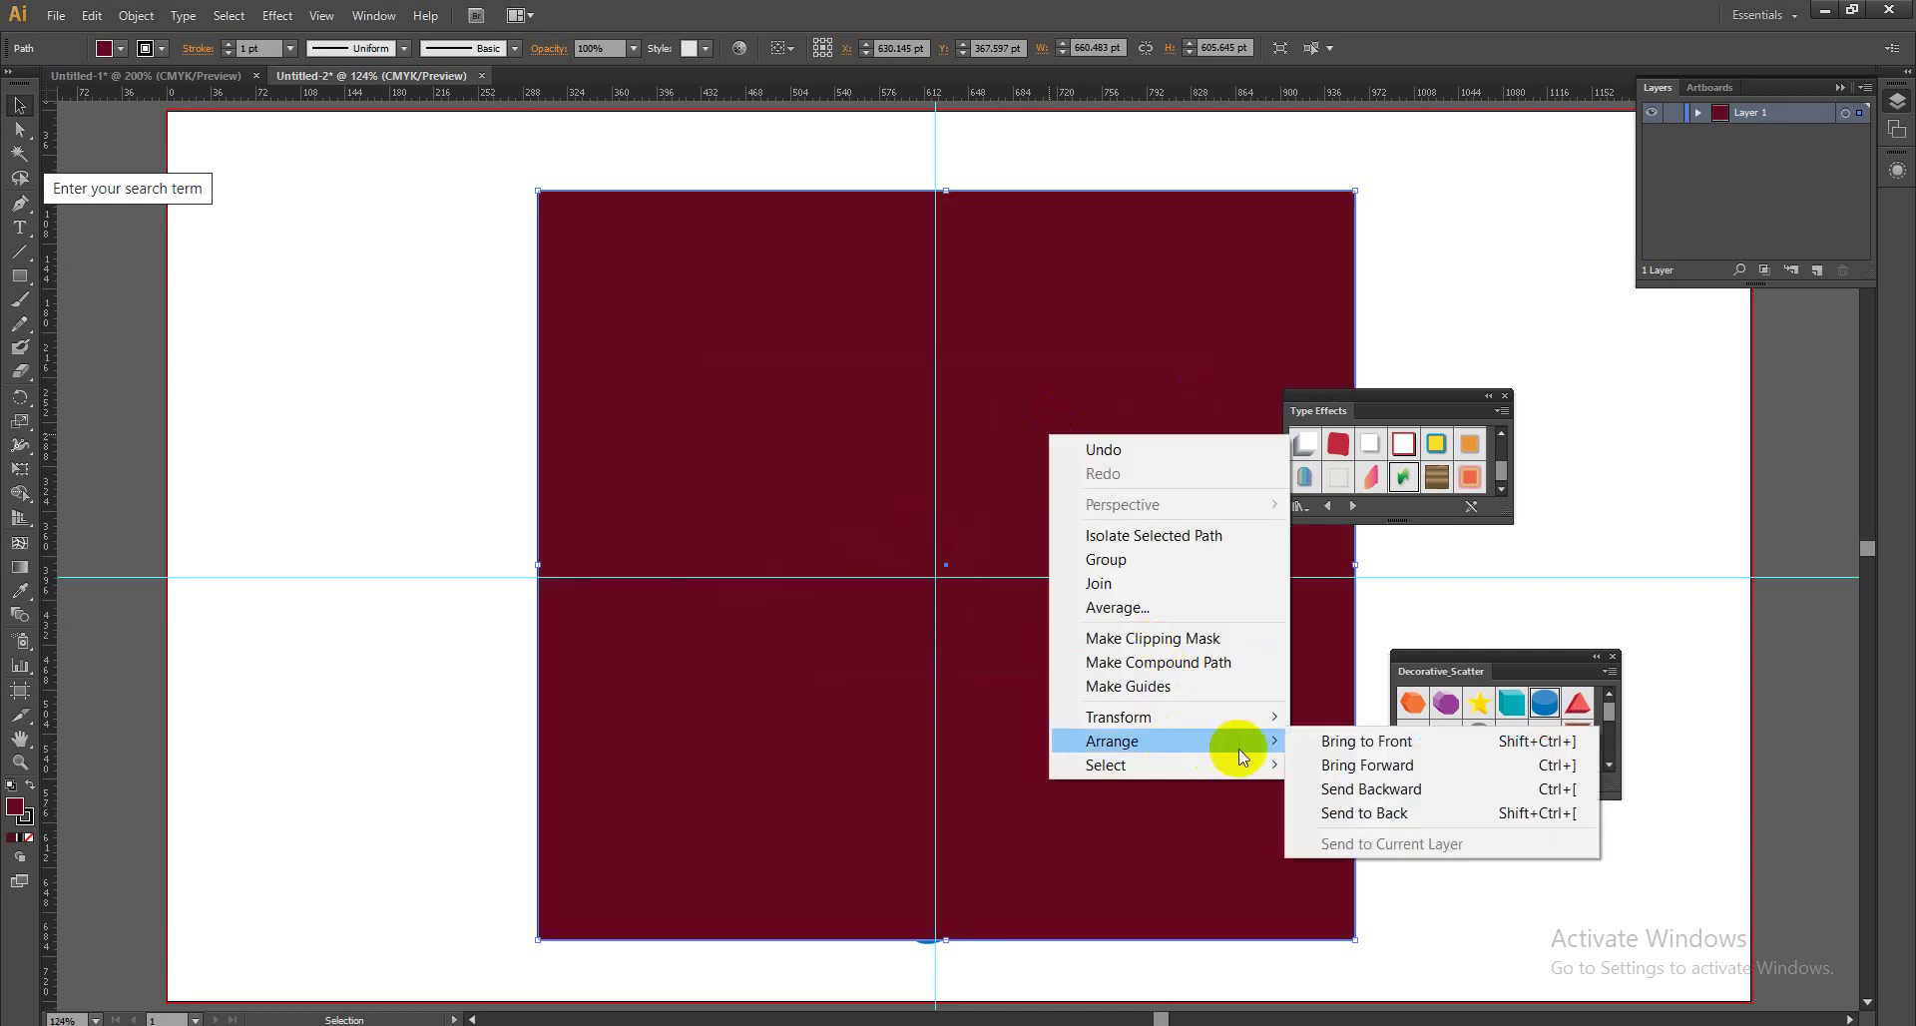
pyautogui.click(1328, 813)
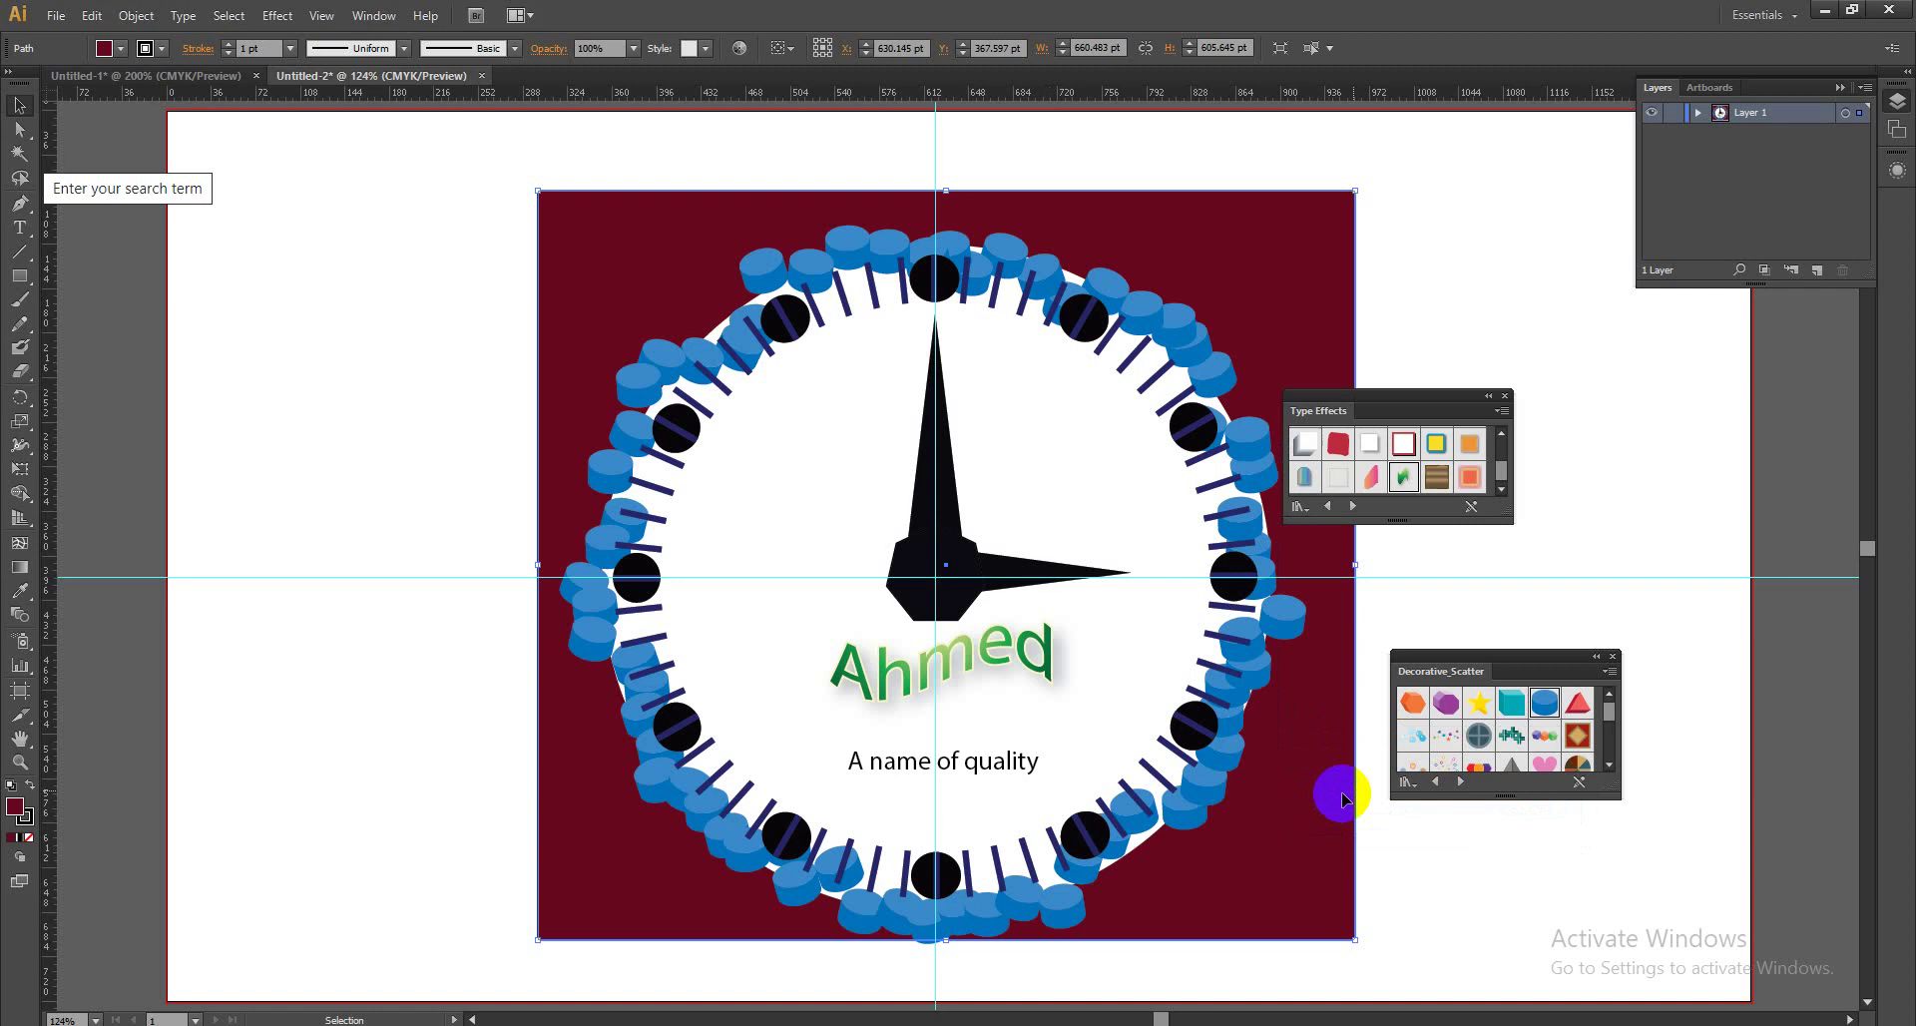
pyautogui.press('Left')
pyautogui.press('Left')
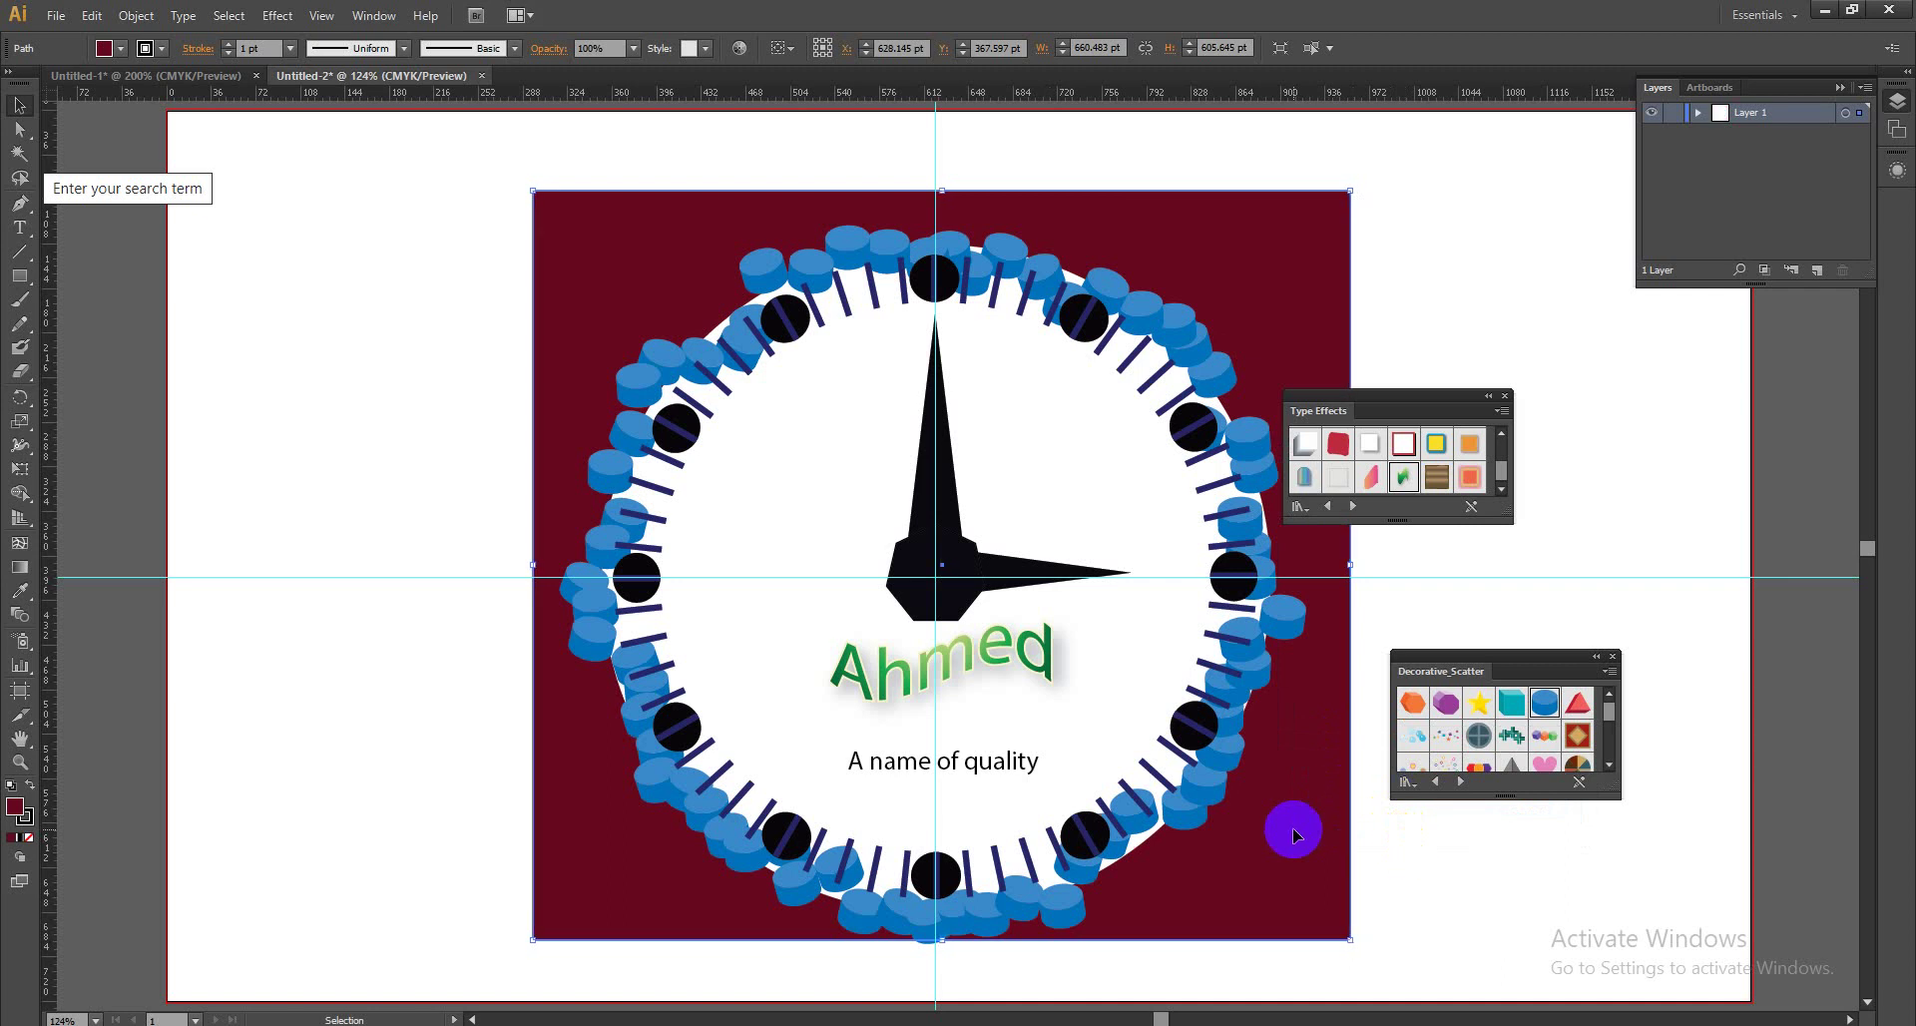
pyautogui.press('Left')
pyautogui.press('Left')
pyautogui.press('Left')
pyautogui.press('Left')
pyautogui.press('Left')
pyautogui.press('Left')
pyautogui.press('Right')
pyautogui.press('Right')
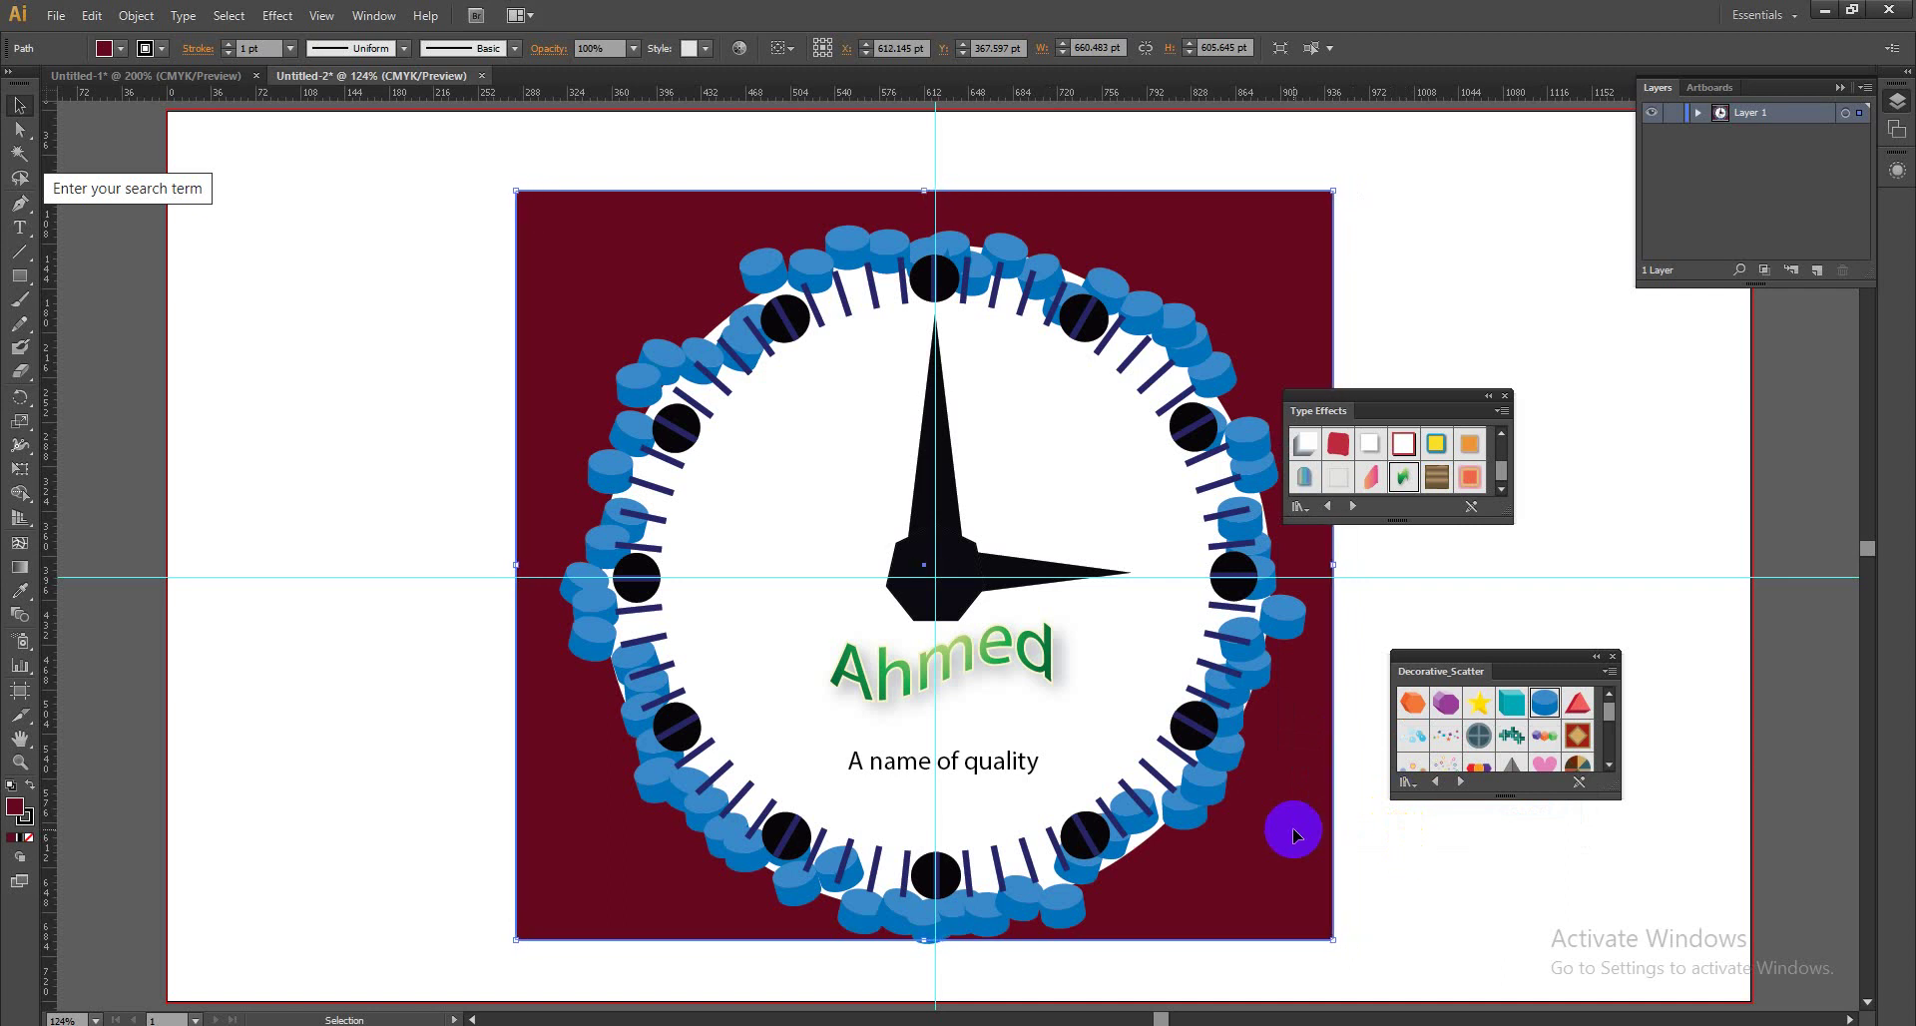
# Try the diamond, Hearts and Transparent Shapes 1 scatter brushes as the rectangle's border.
pyautogui.click(1577, 737)
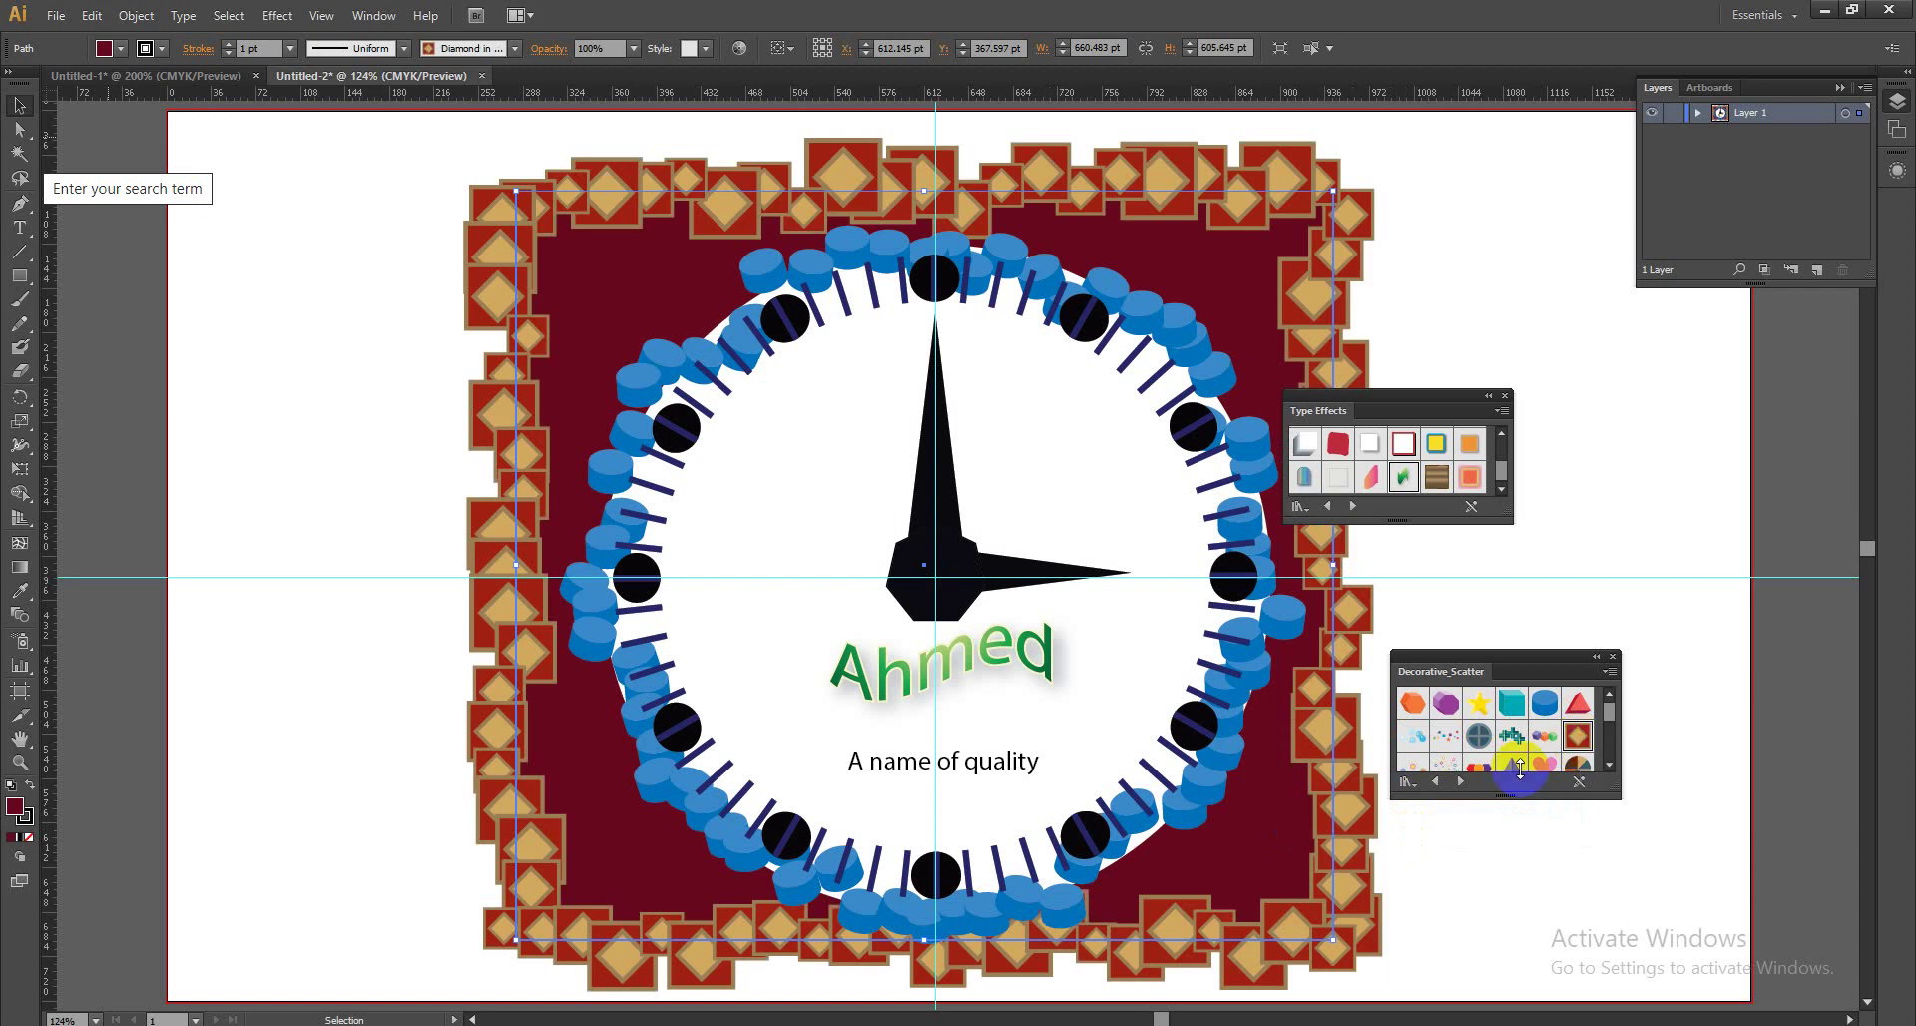
pyautogui.click(1479, 870)
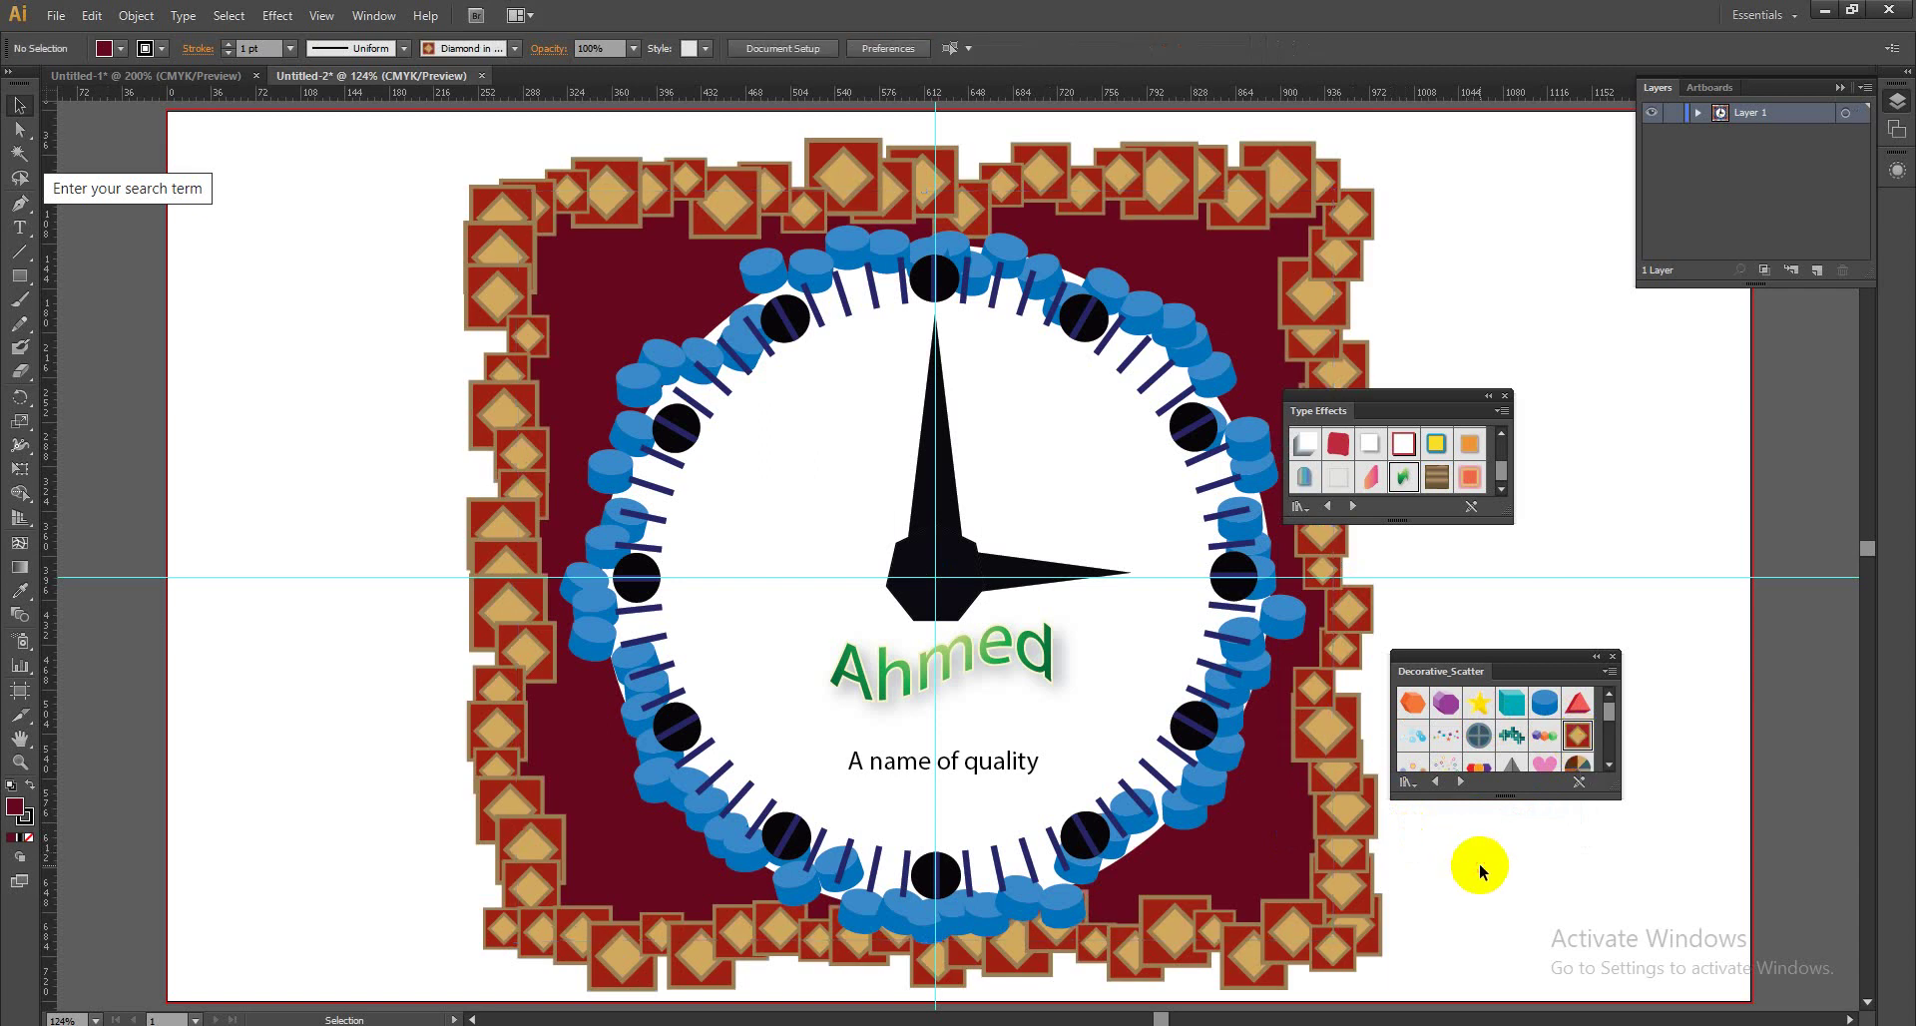
pyautogui.click(1544, 766)
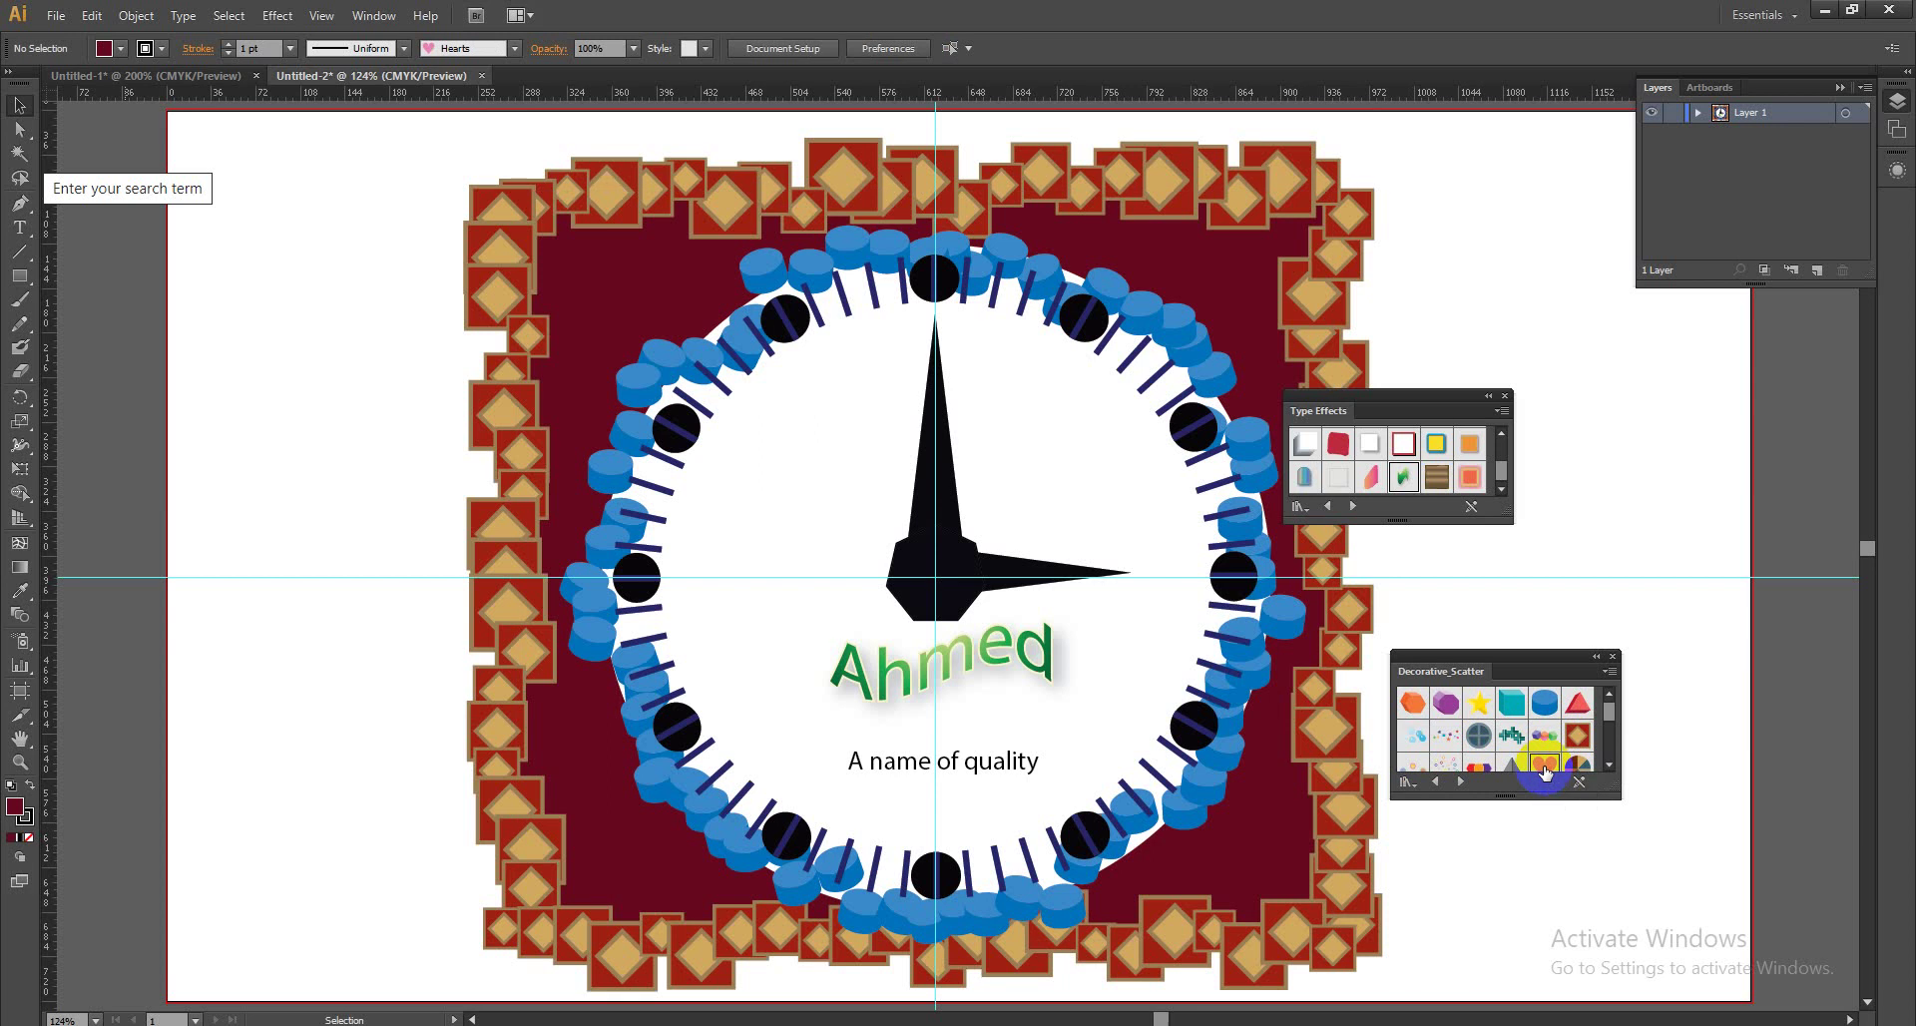
pyautogui.click(1613, 765)
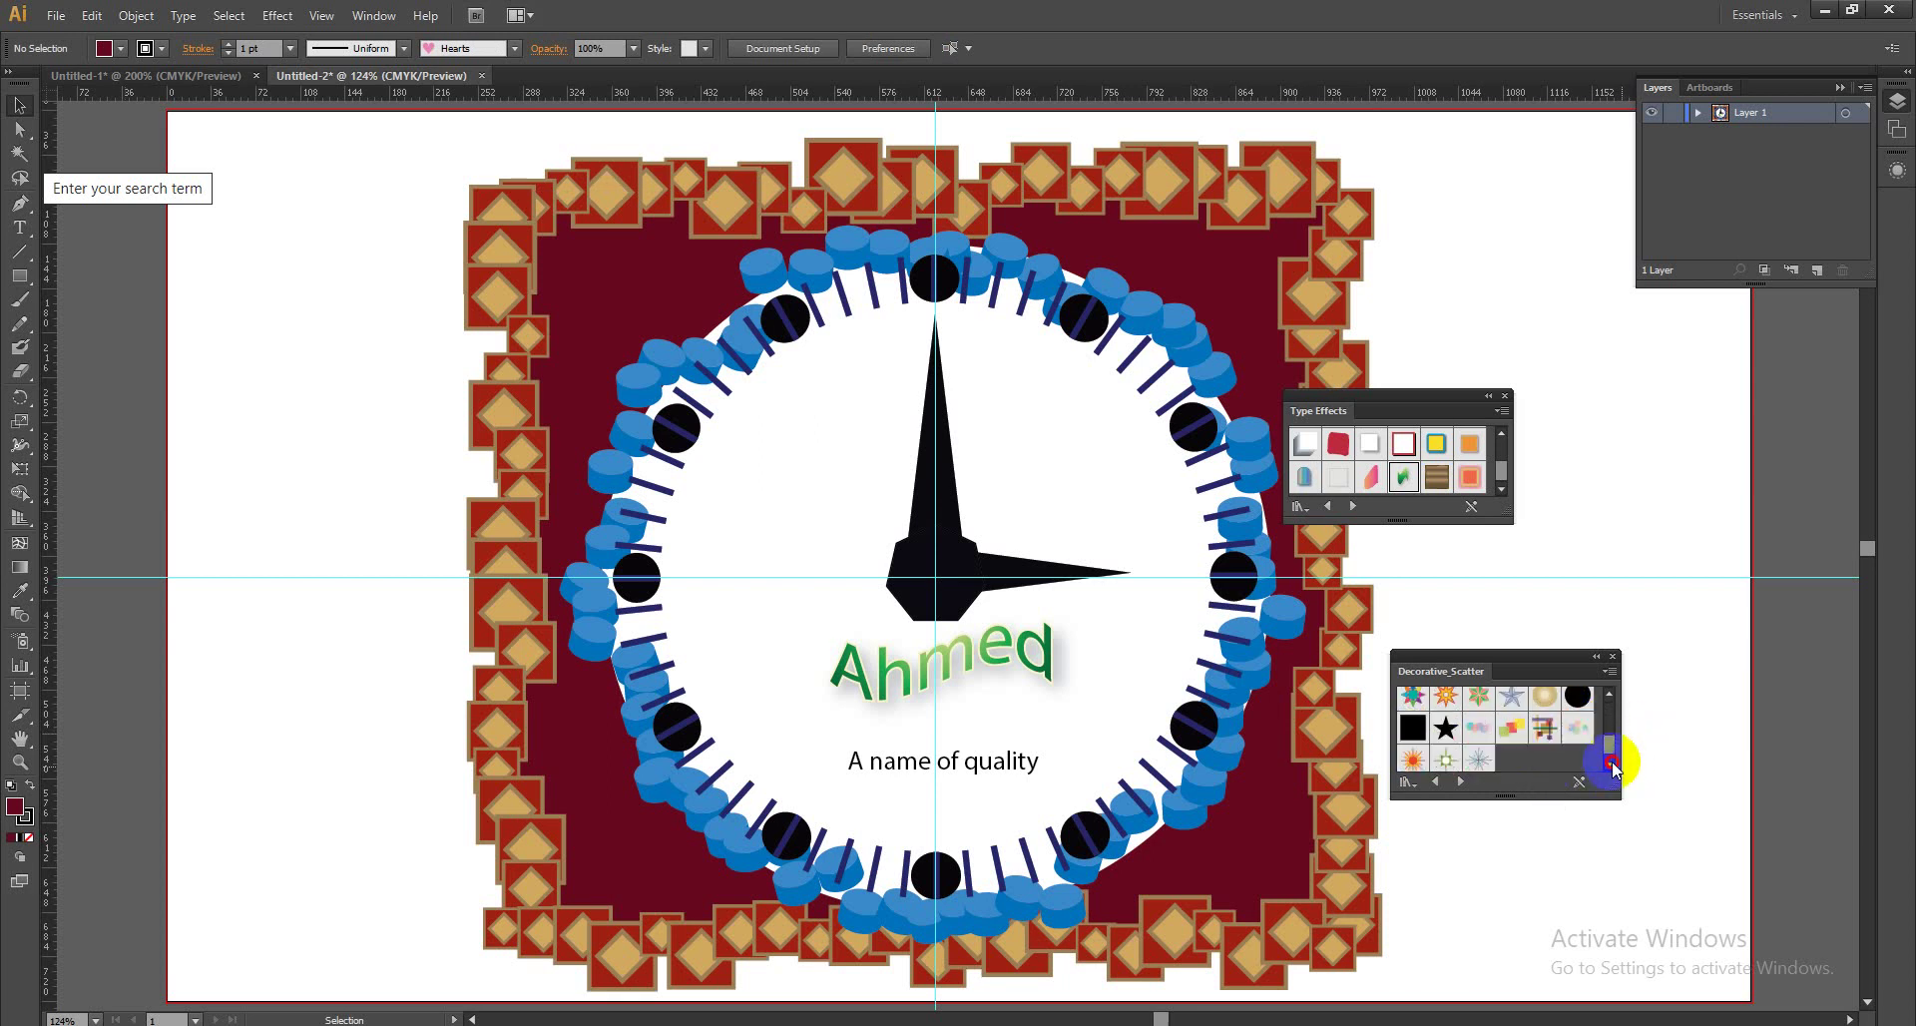
pyautogui.click(1546, 730)
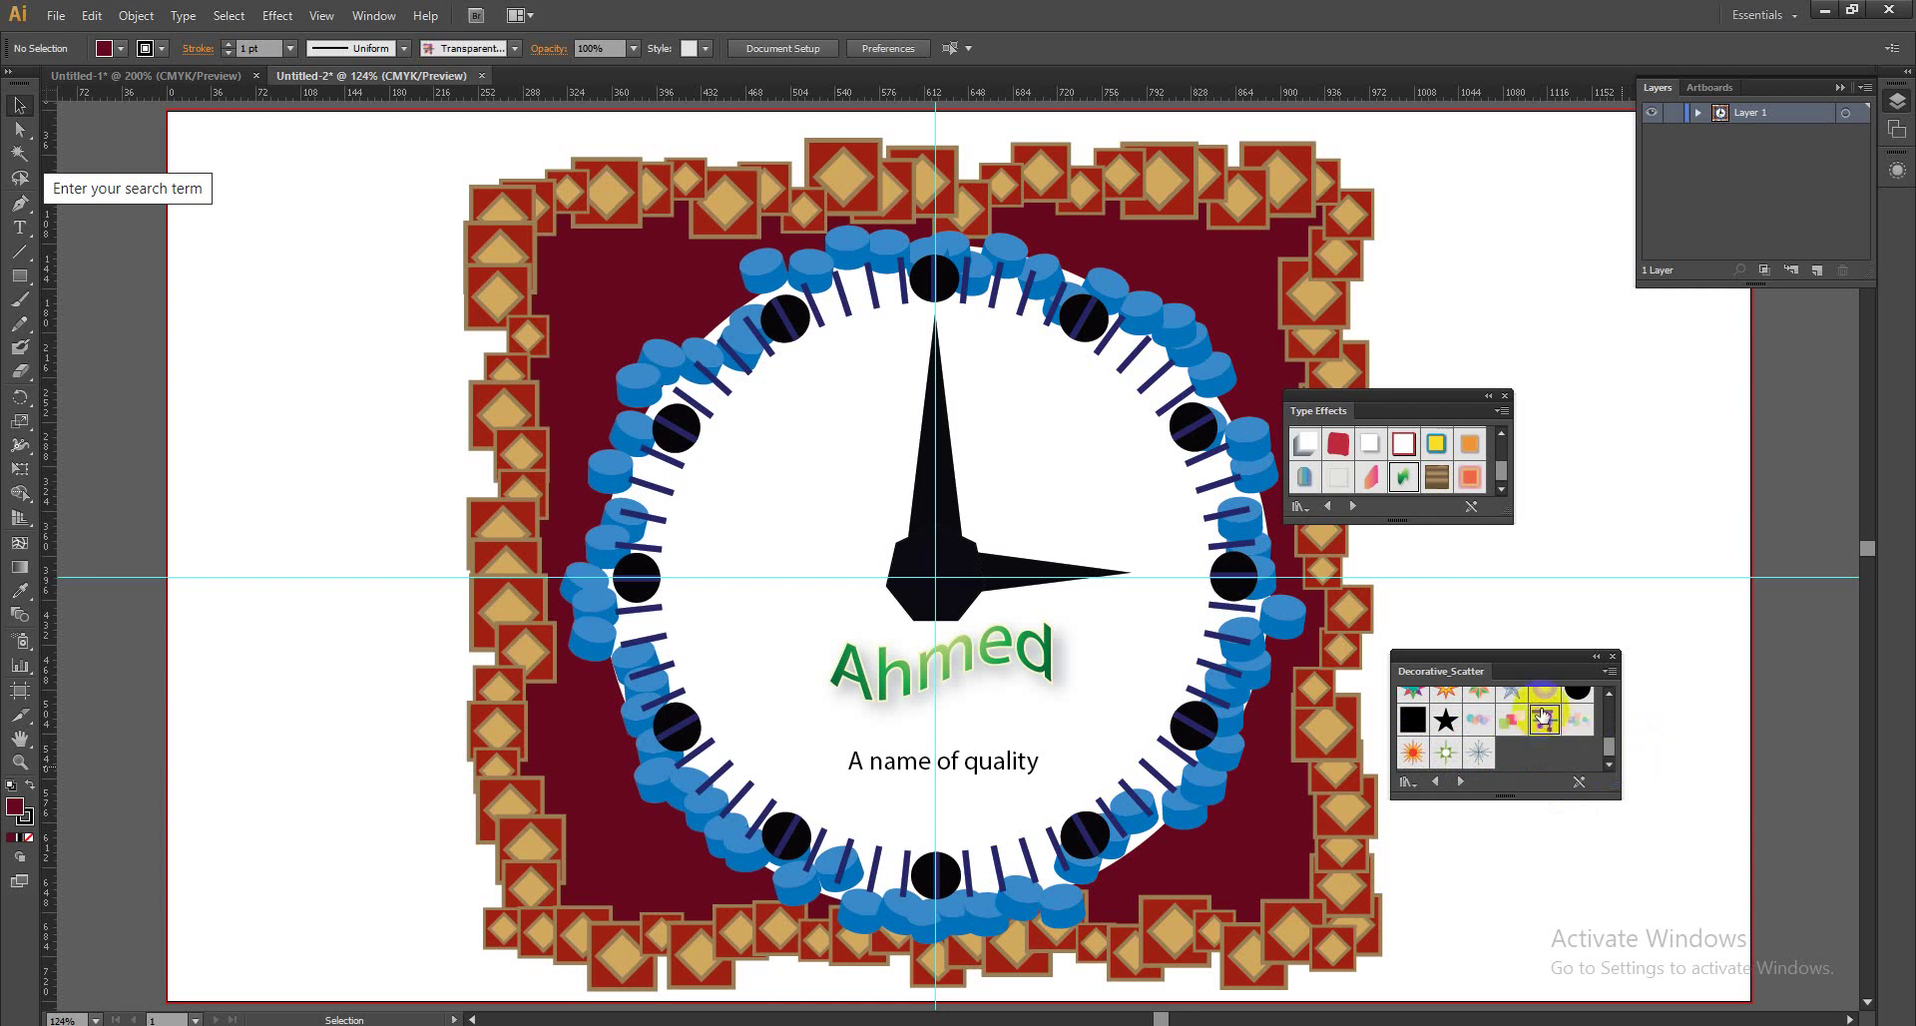
# Reselect the border and, after trying stars and diamonds, apply the Squares scatter brush.
pyautogui.click(1243, 206)
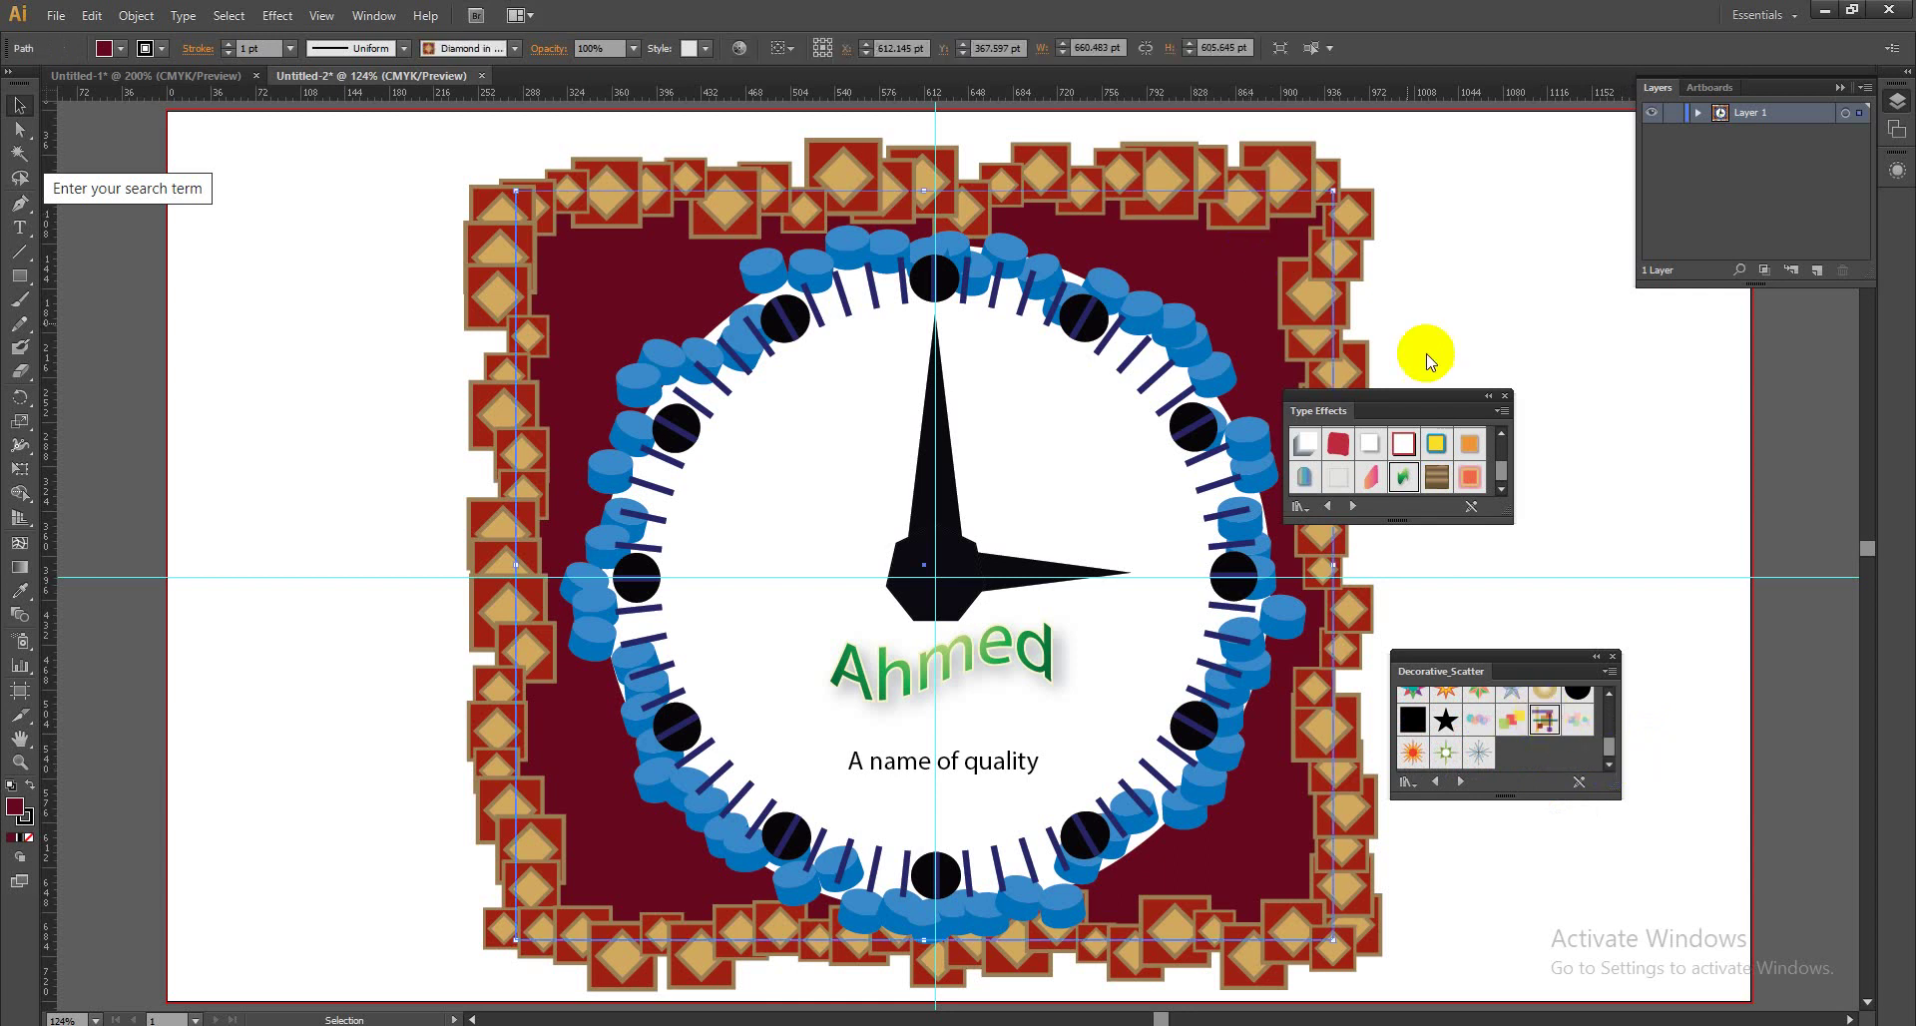
pyautogui.click(1445, 753)
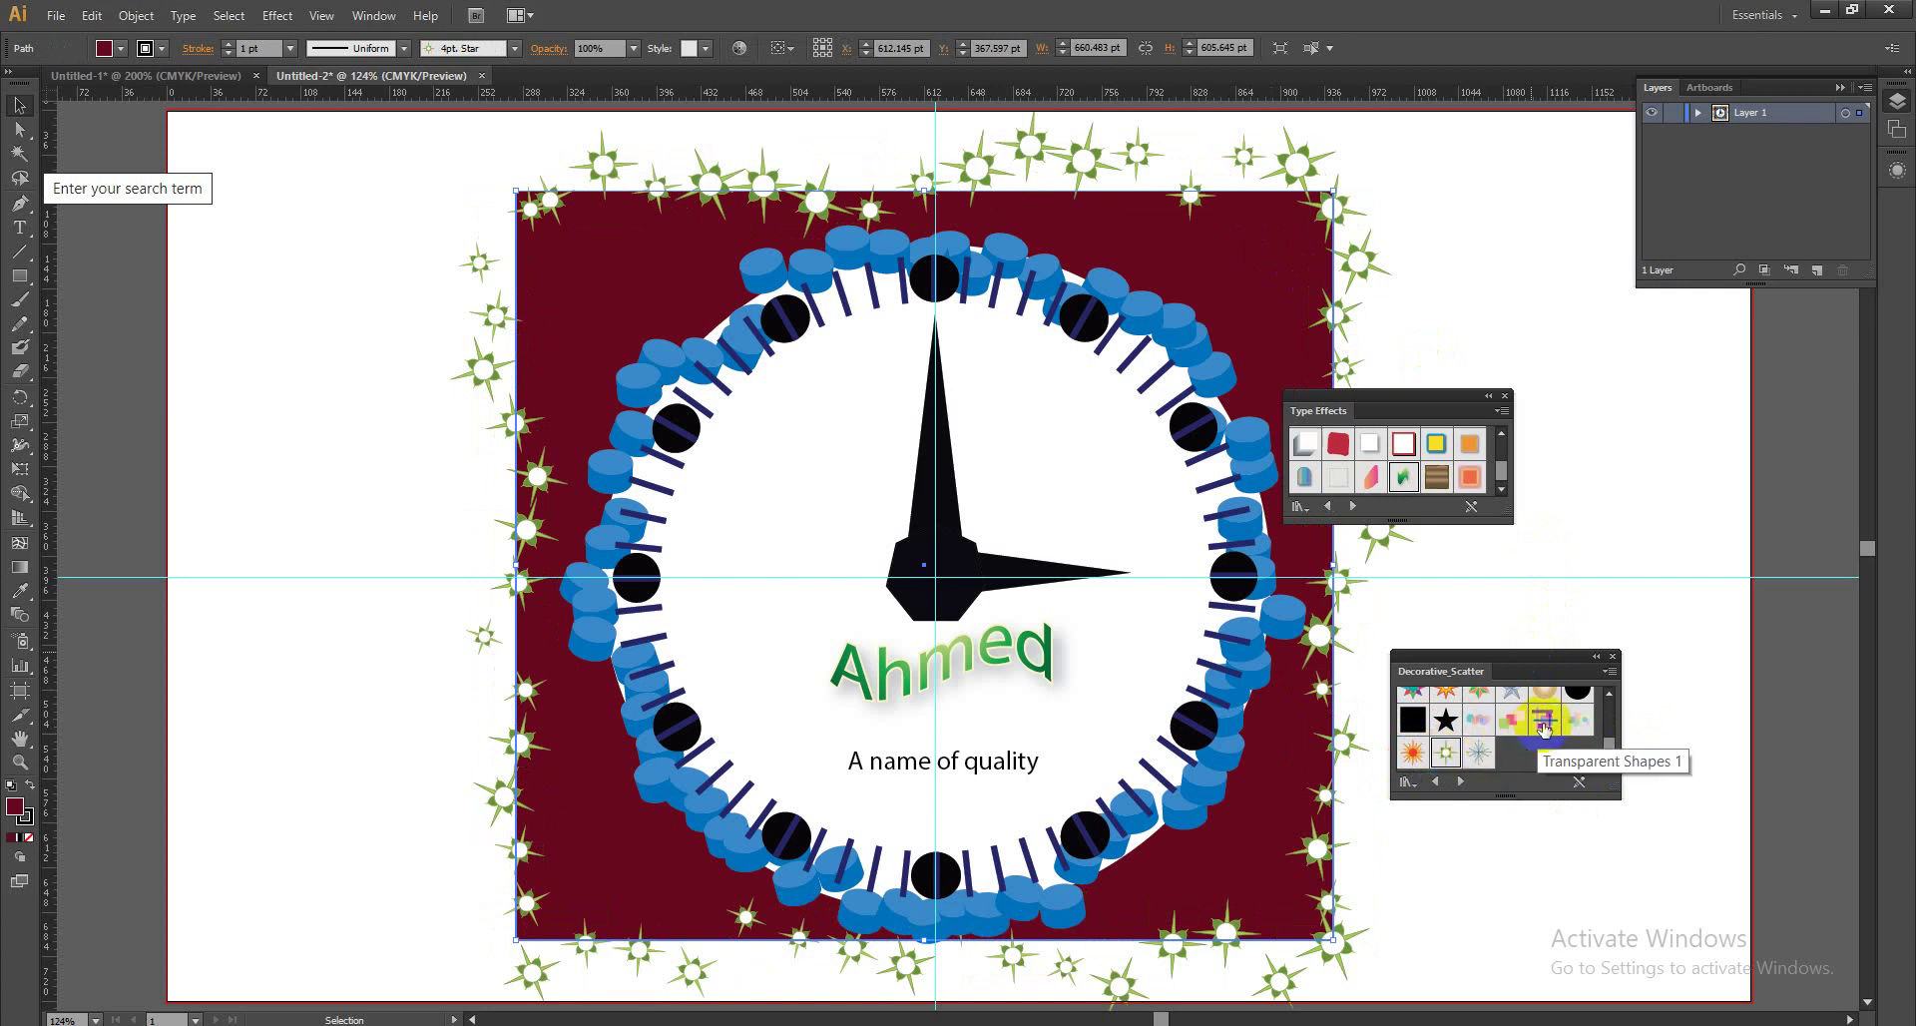
pyautogui.click(1608, 691)
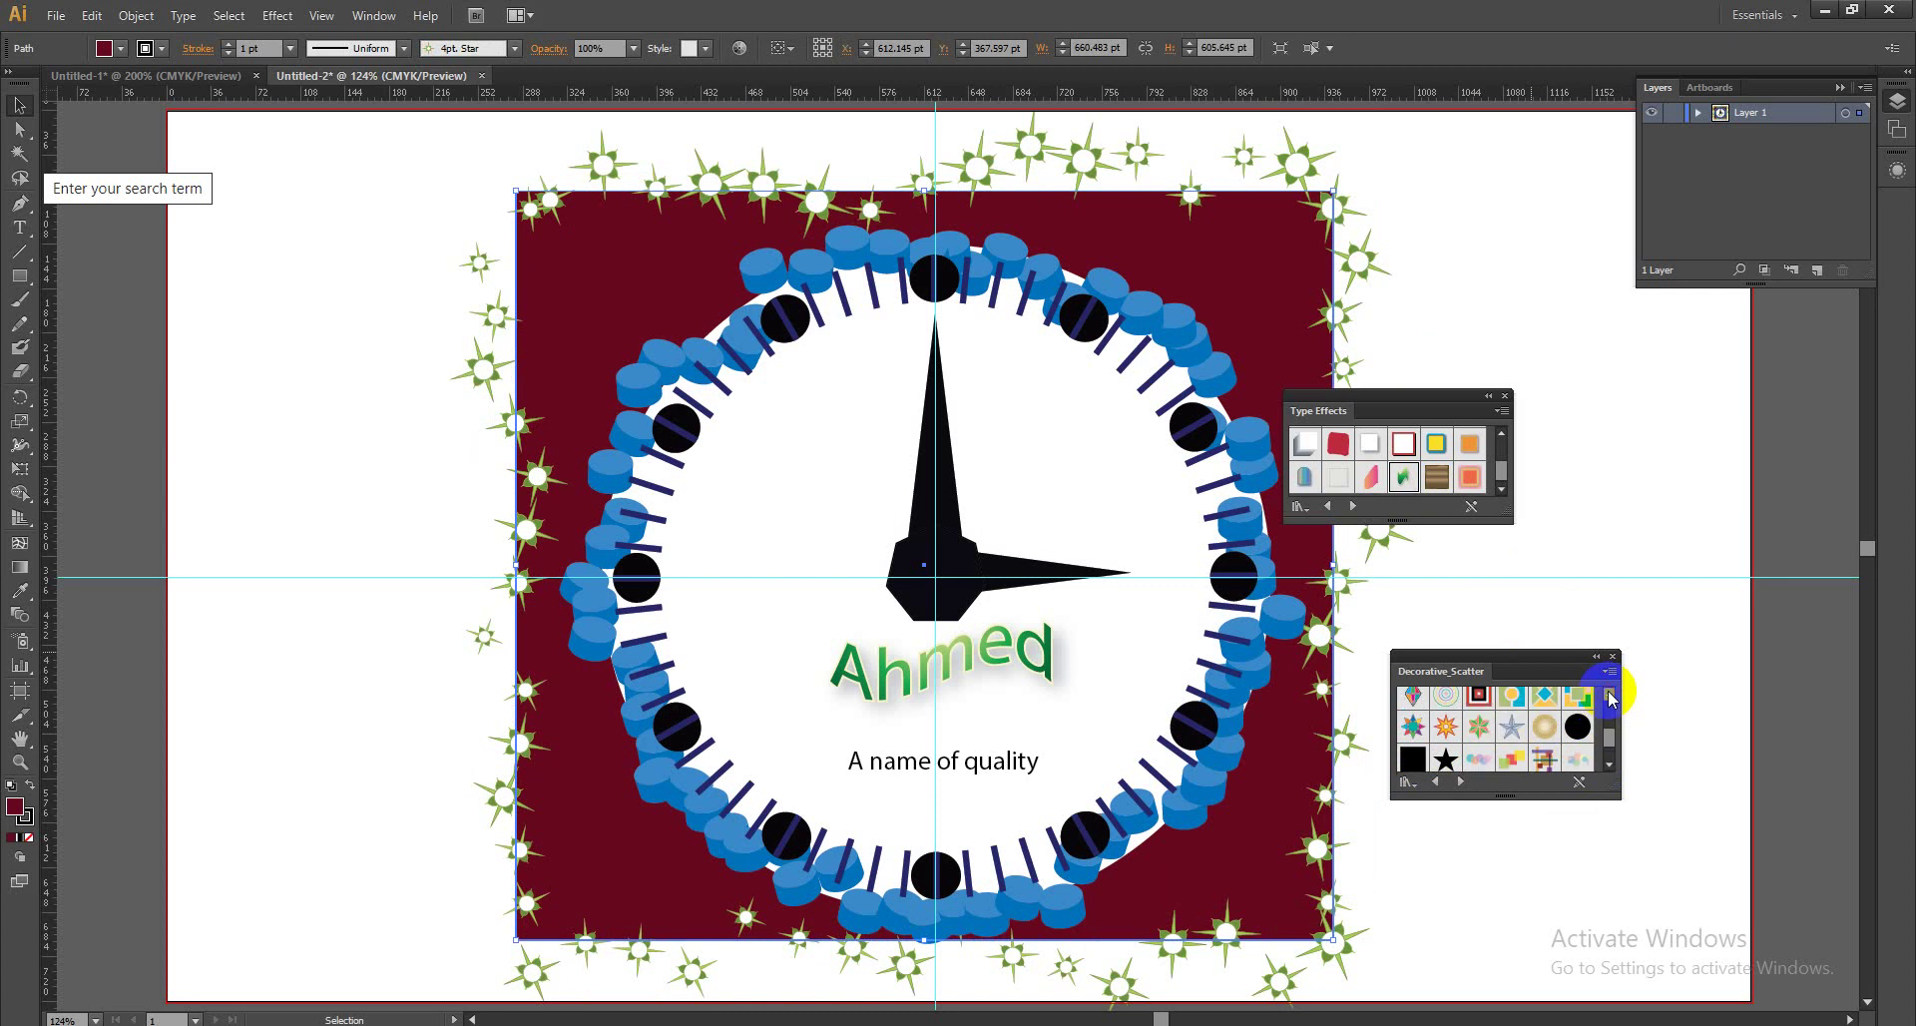
pyautogui.click(1608, 691)
pyautogui.click(1550, 717)
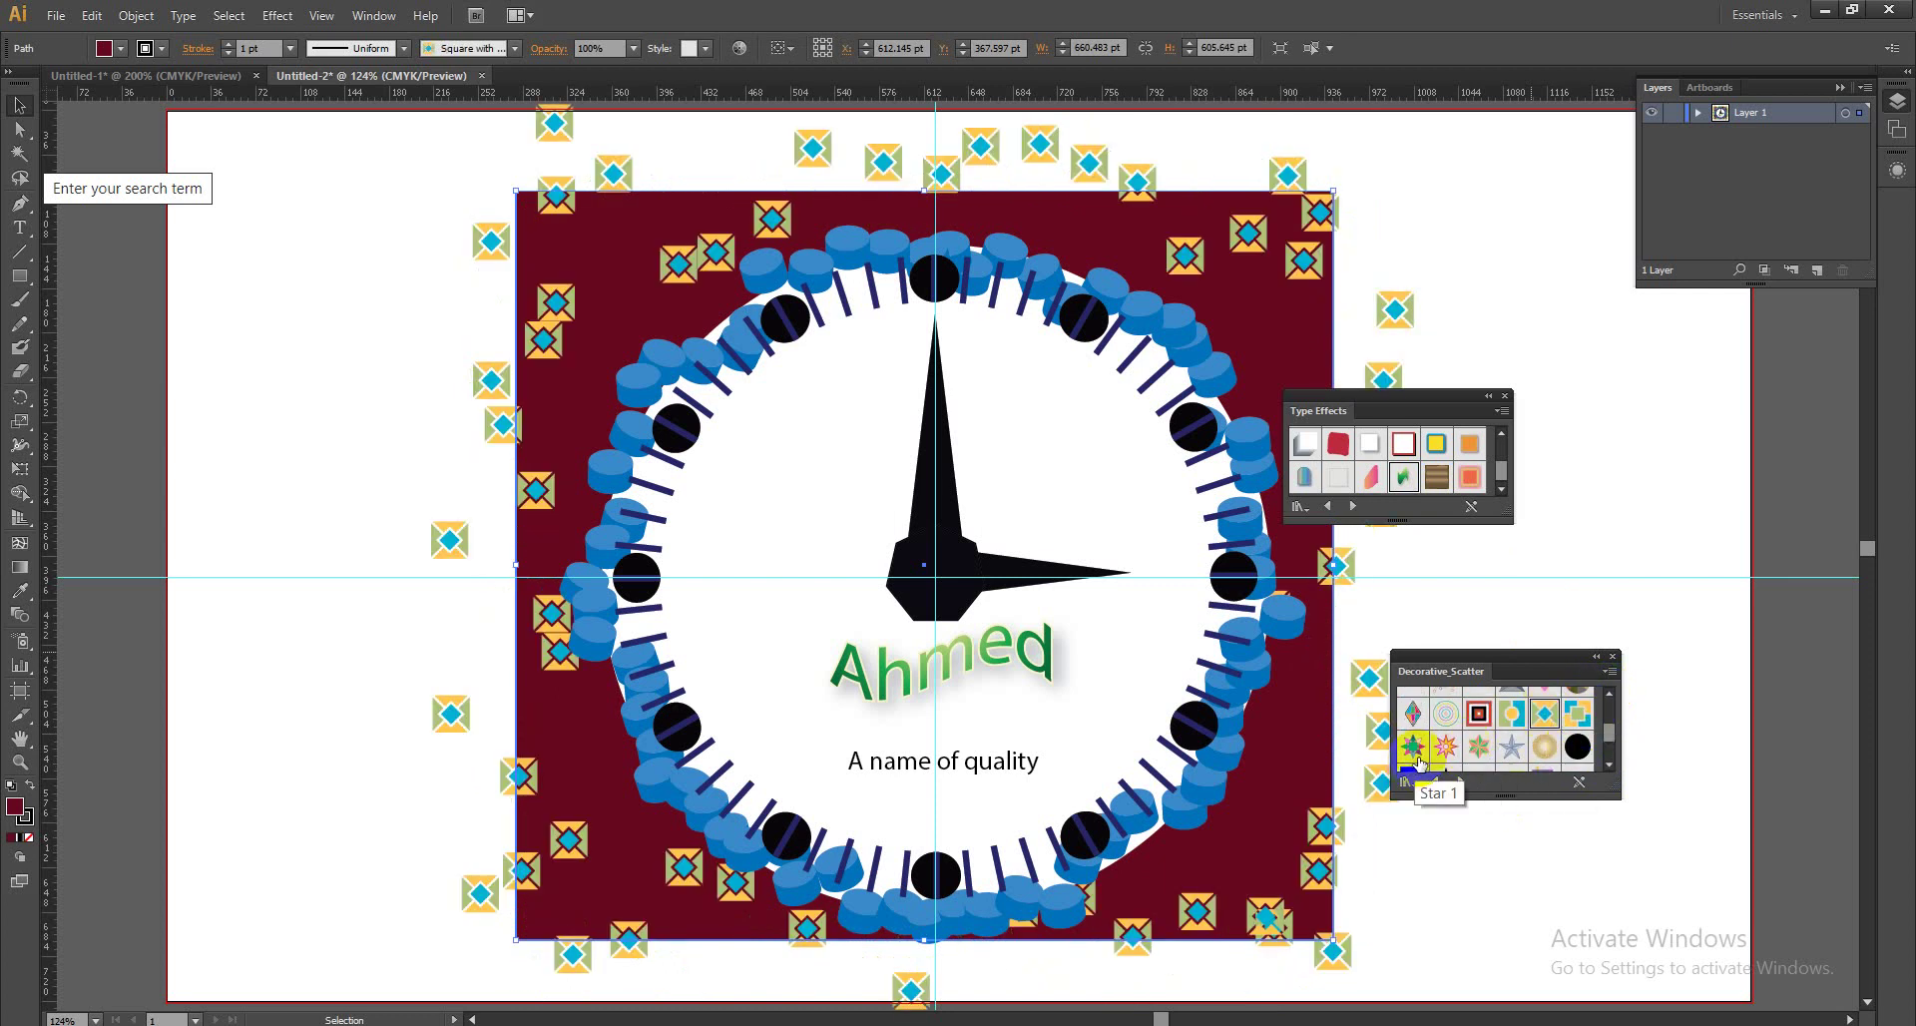
pyautogui.click(1481, 725)
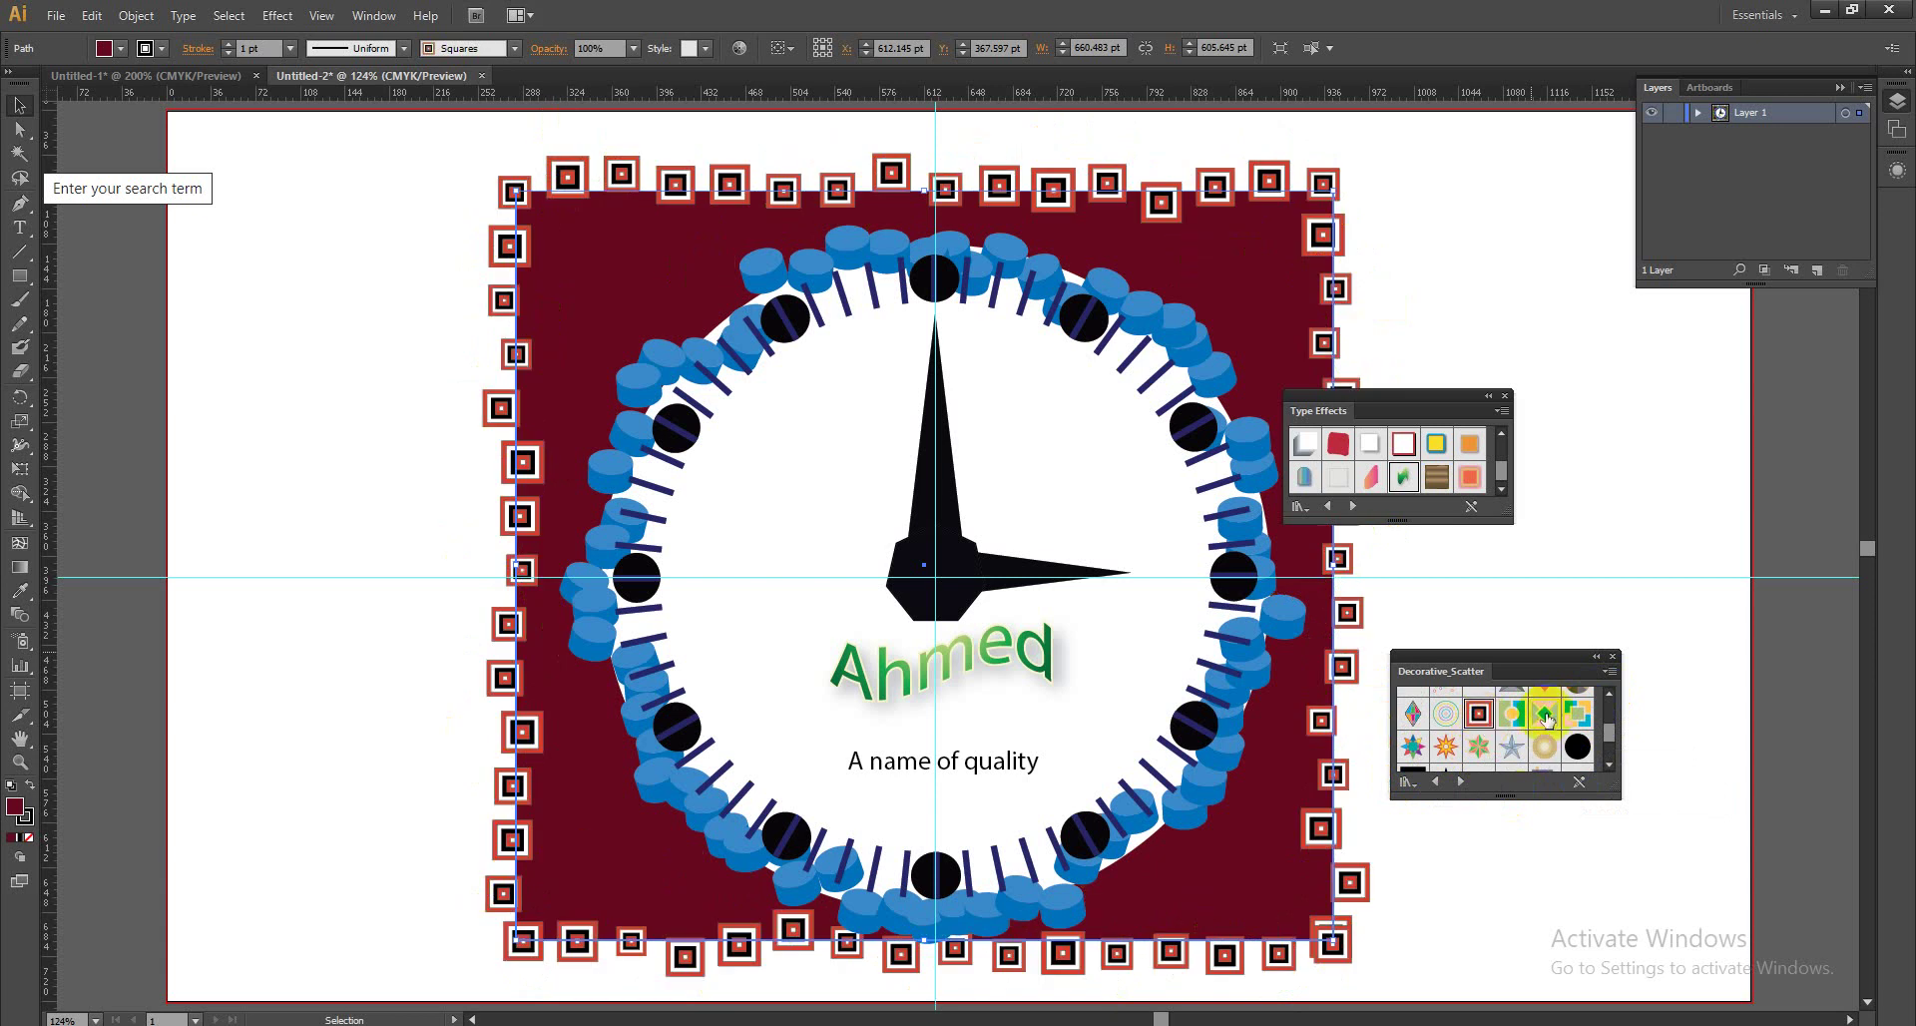